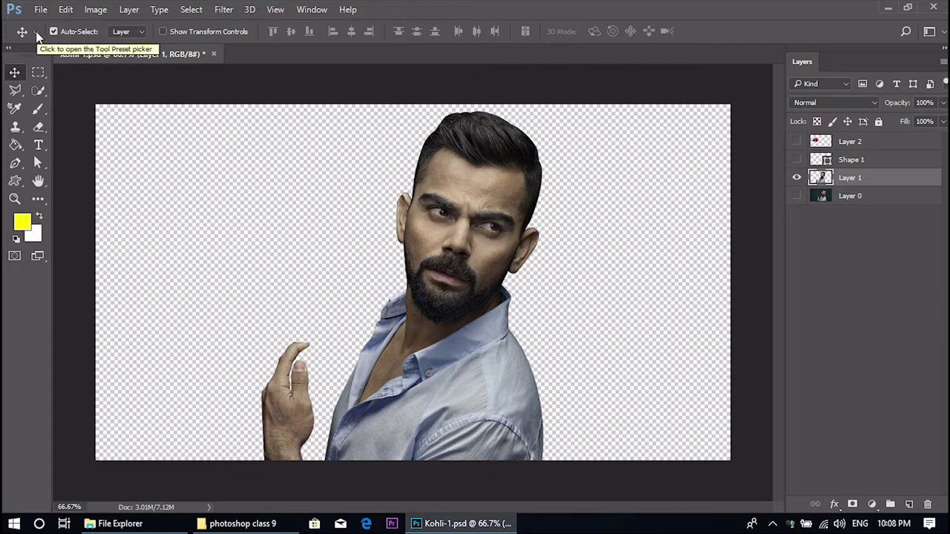
# - Choose the Smudge tool to retouch the man's face on Layer 1
pyautogui.hotkey('ctrl', '+')
pyautogui.moveTo(464, 208); pyautogui.dragTo(440, 266)
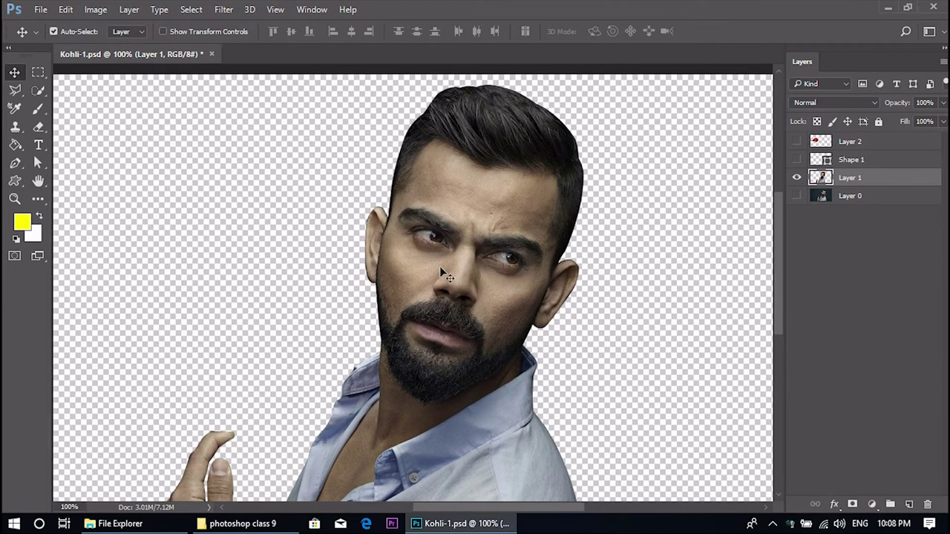
pyautogui.click(42, 203)
pyautogui.rightClick(39, 200)
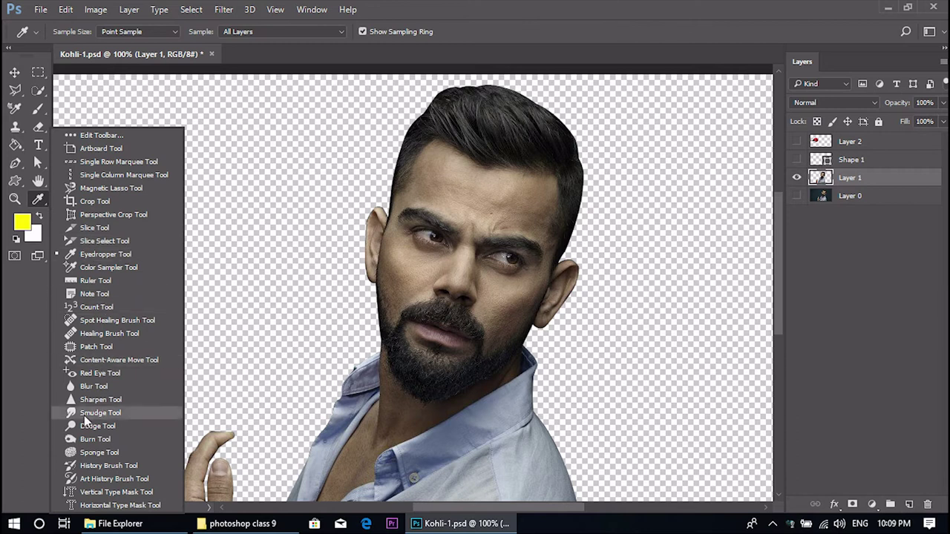
pyautogui.click(88, 418)
pyautogui.hotkey('ctrl', '+')
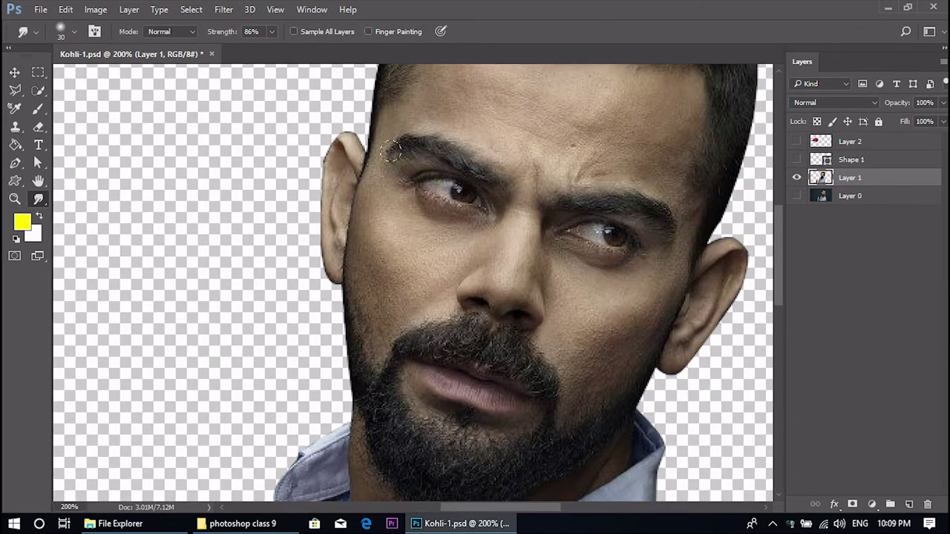
# - Smudge the skin of the cheek on the portrait's right side at 50% strength, reducing the brush size from 10 to 7
pyautogui.click(600, 327)
pyautogui.moveTo(650, 313)
pyautogui.mouseDown()
pyautogui.moveTo(582, 381)
pyautogui.moveTo(562, 353)
pyautogui.moveTo(584, 377)
pyautogui.mouseUp()
pyautogui.press('[')
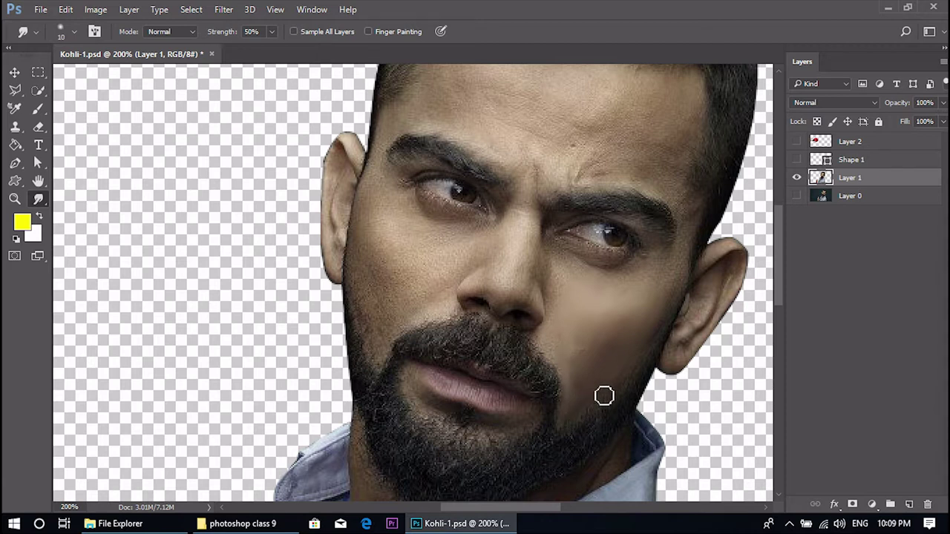
pyautogui.moveTo(549, 350); pyautogui.dragTo(547, 345)
pyautogui.press('[')
pyautogui.press('[')
pyautogui.press('[')
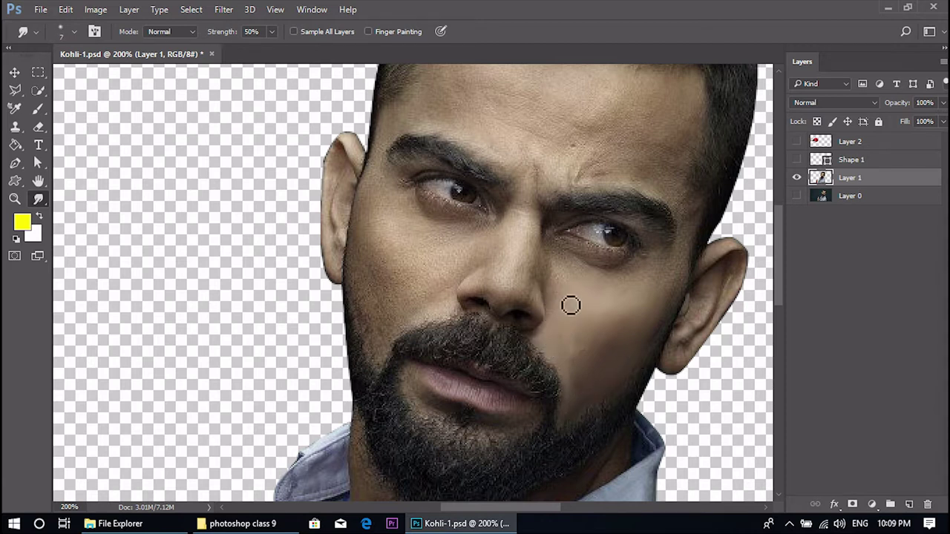
# - Smooth the under-eye area and the rest of the right-hand cheek out to the ear with a size 9 smudge brush
pyautogui.hotkey('ctrl', '+')
pyautogui.moveTo(643, 295); pyautogui.dragTo(431, 305)
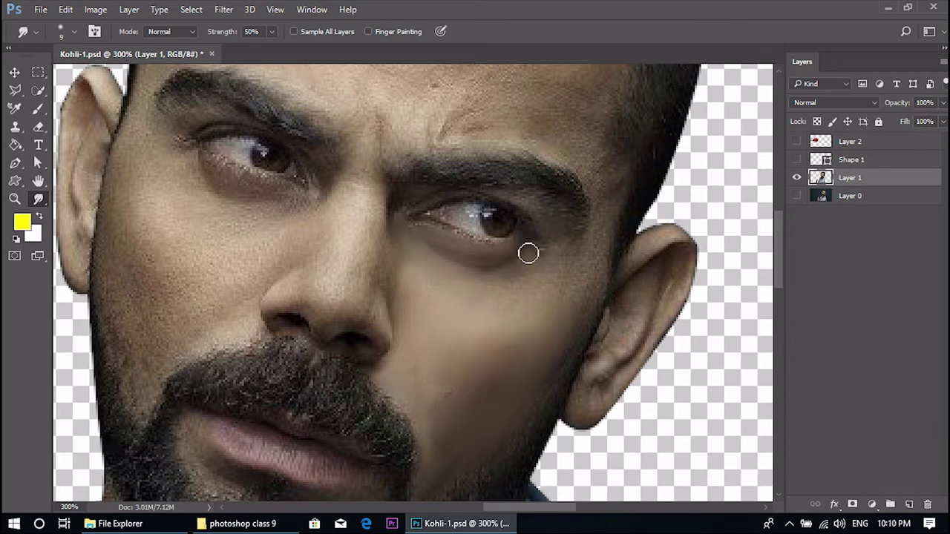
pyautogui.moveTo(564, 360); pyautogui.dragTo(577, 300)
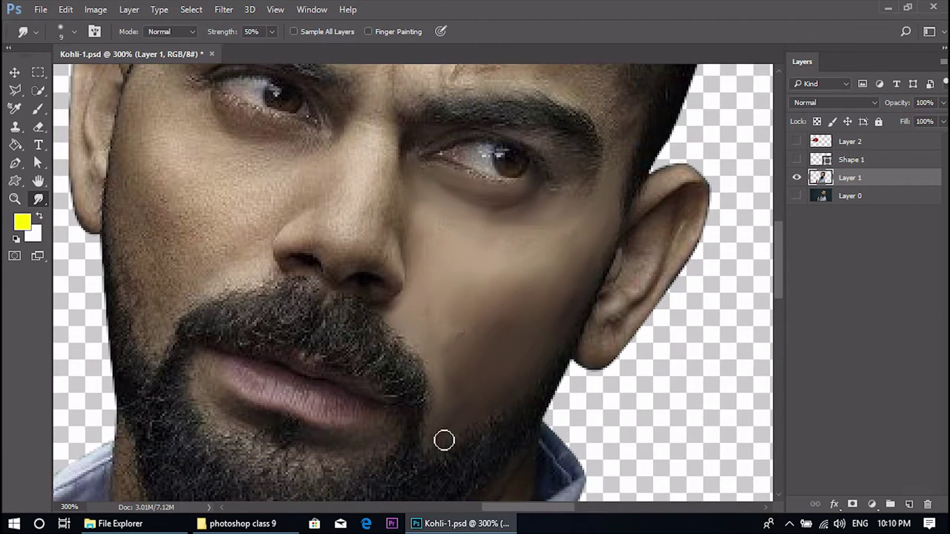
# - Smudge the eyelid and skin closely around the right-hand eye, using small brush sizes of 5 and 3
pyautogui.scroll(3, 535, 297)
pyautogui.scroll(1, 483, 388)
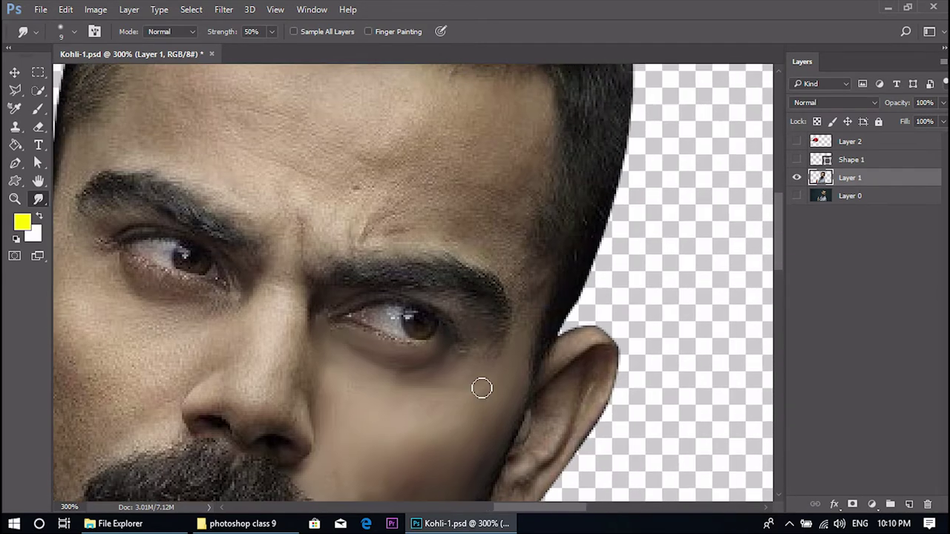
pyautogui.scroll(2, 526, 342)
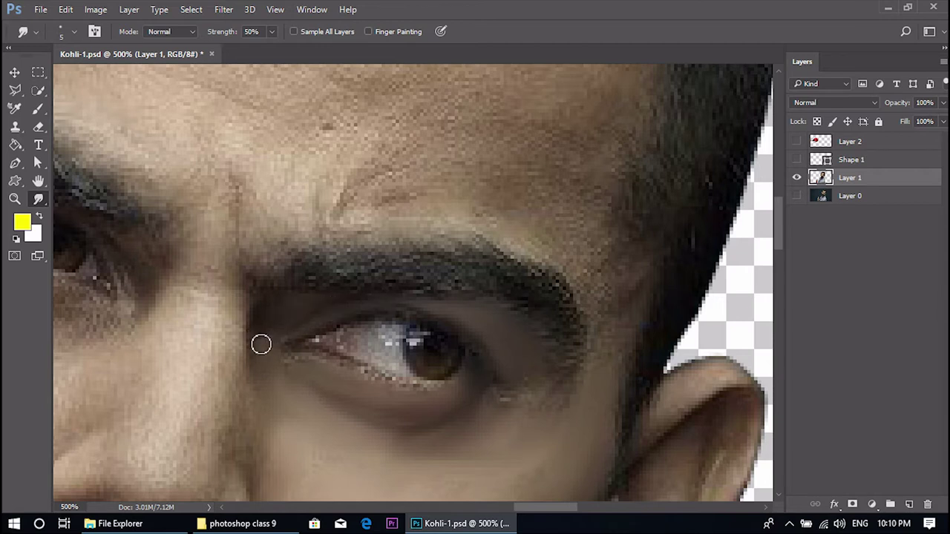
pyautogui.press('[')
pyautogui.press('[')
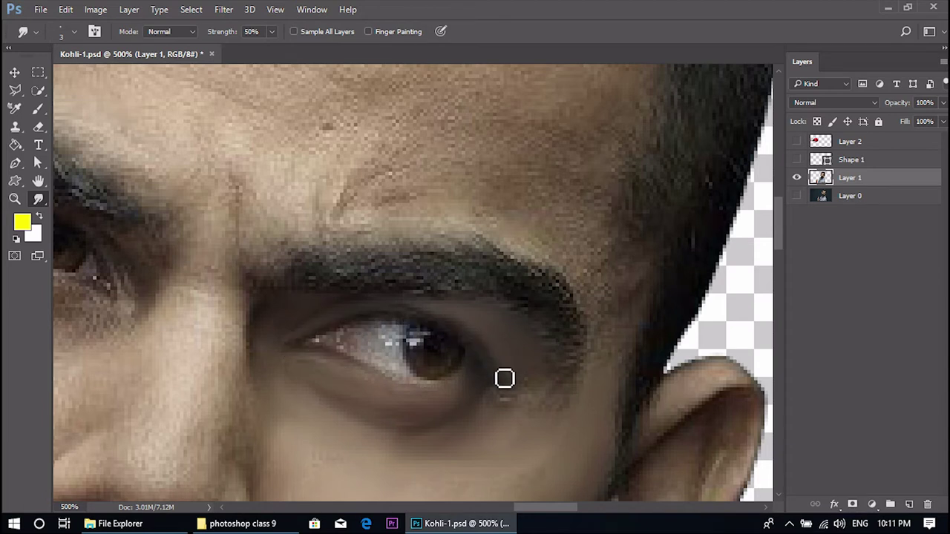
# - Smooth the bridge of the nose by smudging along its length with a size 6 brush
pyautogui.moveTo(436, 464)
pyautogui.mouseDown()
pyautogui.moveTo(611, 248)
pyautogui.moveTo(621, 276)
pyautogui.mouseUp()
pyautogui.press(']')
pyautogui.press(']')
pyautogui.press(']')
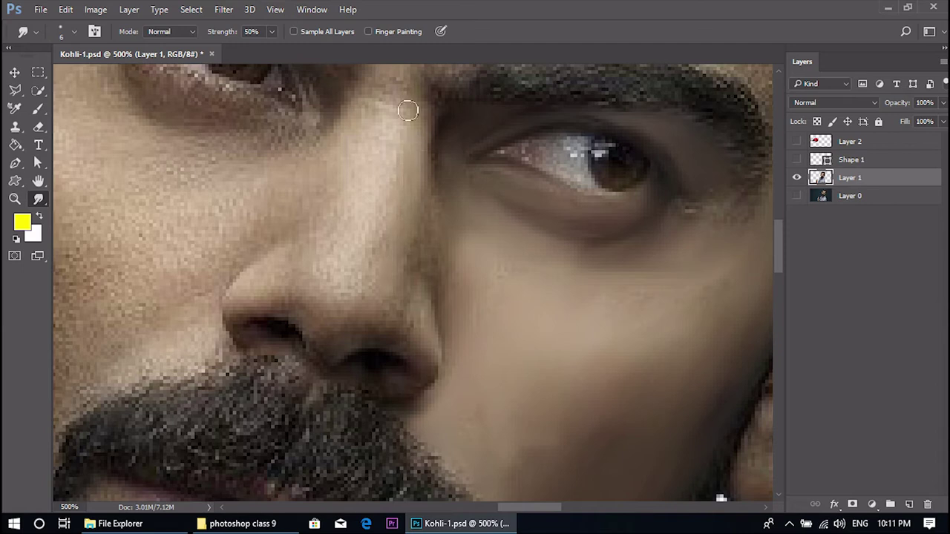
pyautogui.moveTo(368, 210)
pyautogui.mouseDown()
pyautogui.moveTo(362, 148)
pyautogui.moveTo(359, 204)
pyautogui.moveTo(357, 117)
pyautogui.moveTo(318, 243)
pyautogui.moveTo(367, 92)
pyautogui.mouseUp()
pyautogui.moveTo(379, 199); pyautogui.dragTo(471, 217)
# - Smudge the nose tip, both nostrils and their outer wings, finishing with a size 5 brush
pyautogui.moveTo(442, 354)
pyautogui.mouseDown()
pyautogui.moveTo(473, 373)
pyautogui.moveTo(484, 362)
pyautogui.moveTo(414, 352)
pyautogui.moveTo(459, 353)
pyautogui.moveTo(430, 343)
pyautogui.moveTo(401, 360)
pyautogui.moveTo(494, 364)
pyautogui.moveTo(432, 407)
pyautogui.moveTo(429, 397)
pyautogui.moveTo(467, 395)
pyautogui.moveTo(422, 400)
pyautogui.moveTo(365, 358)
pyautogui.moveTo(332, 385)
pyautogui.moveTo(358, 403)
pyautogui.moveTo(375, 362)
pyautogui.mouseUp()
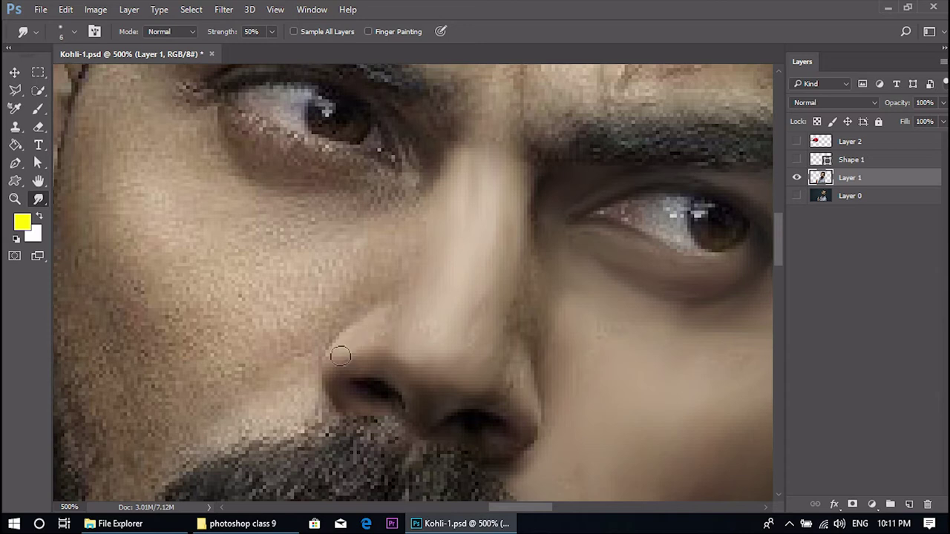
pyautogui.moveTo(513, 382)
pyautogui.mouseDown()
pyautogui.moveTo(529, 399)
pyautogui.moveTo(523, 373)
pyautogui.moveTo(531, 390)
pyautogui.moveTo(522, 440)
pyautogui.moveTo(499, 447)
pyautogui.moveTo(521, 453)
pyautogui.moveTo(461, 448)
pyautogui.moveTo(497, 425)
pyautogui.mouseUp()
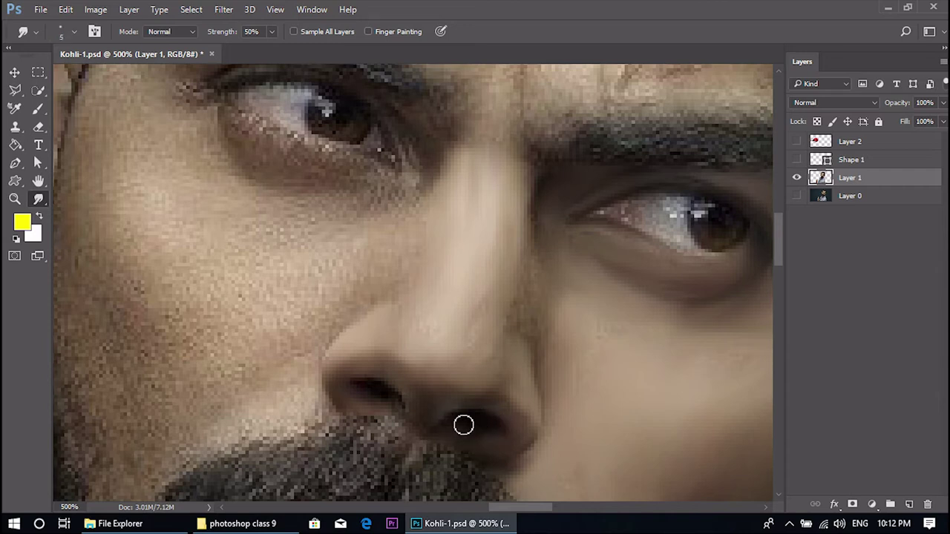
pyautogui.moveTo(399, 397)
pyautogui.mouseDown()
pyautogui.moveTo(369, 392)
pyautogui.moveTo(402, 406)
pyautogui.moveTo(374, 394)
pyautogui.moveTo(393, 411)
pyautogui.moveTo(367, 397)
pyautogui.moveTo(394, 399)
pyautogui.moveTo(357, 388)
pyautogui.moveTo(393, 388)
pyautogui.mouseUp()
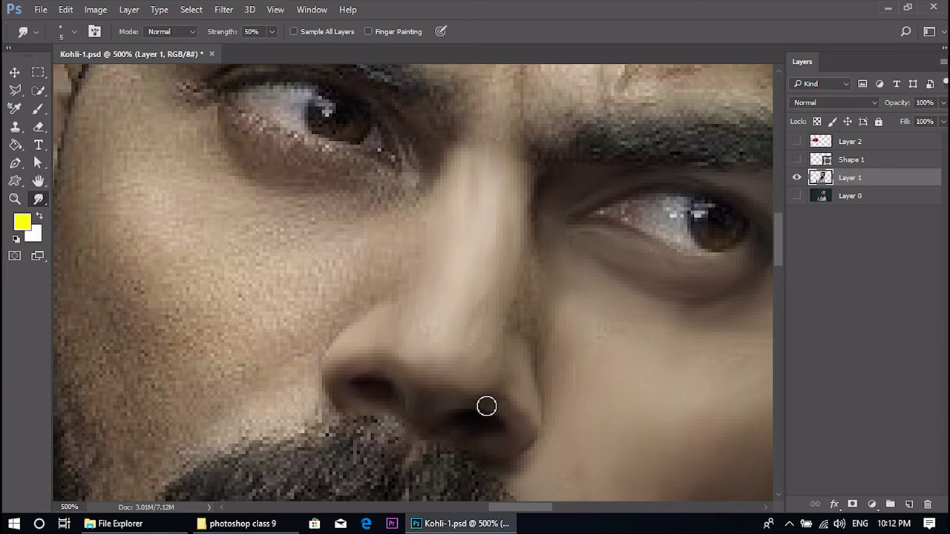
# - Blend the shaded side of the nose into the right-hand cheek, down to the edge of the mustache
pyautogui.moveTo(519, 332); pyautogui.dragTo(405, 418)
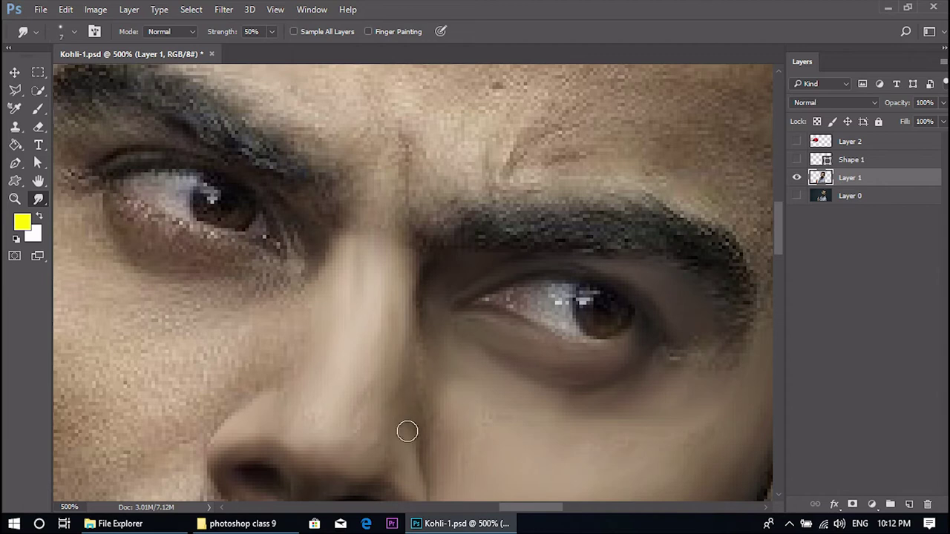
pyautogui.moveTo(429, 317); pyautogui.dragTo(428, 449)
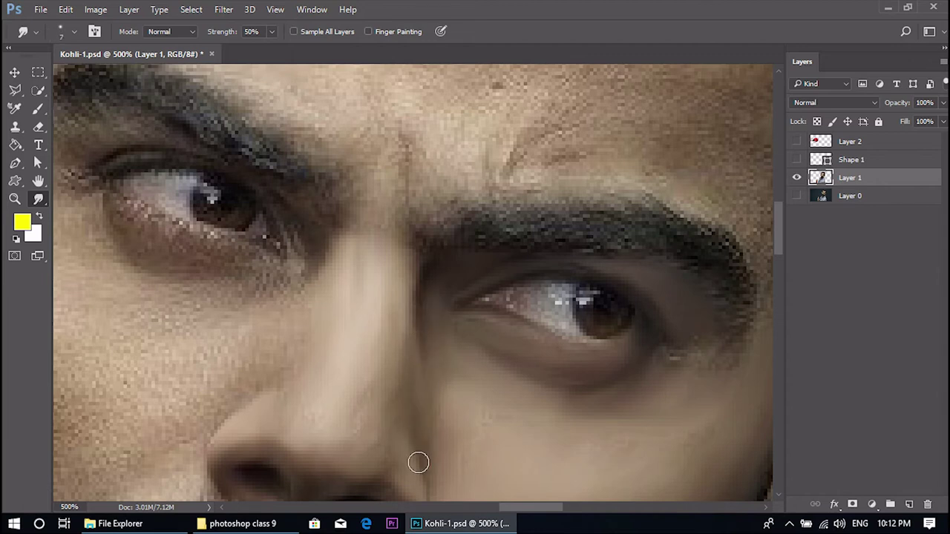
pyautogui.hotkey('ctrl', '-')
pyautogui.moveTo(577, 374); pyautogui.dragTo(554, 288)
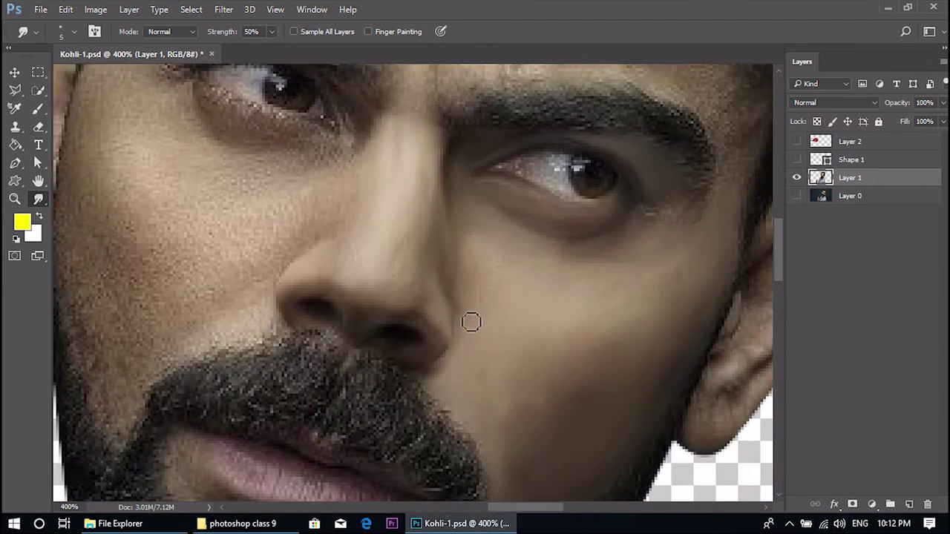
pyautogui.moveTo(464, 345); pyautogui.dragTo(435, 371)
pyautogui.press('[')
# - Smooth the upper left-hand cheek beside the nose and the skin under that eye with a size 10 smudge brush
pyautogui.moveTo(550, 324)
pyautogui.mouseDown()
pyautogui.moveTo(610, 405)
pyautogui.moveTo(650, 384)
pyautogui.mouseUp()
pyautogui.press(']')
pyautogui.press(']')
pyautogui.moveTo(384, 267)
pyautogui.mouseDown()
pyautogui.moveTo(384, 242)
pyautogui.moveTo(315, 280)
pyautogui.moveTo(377, 256)
pyautogui.mouseUp()
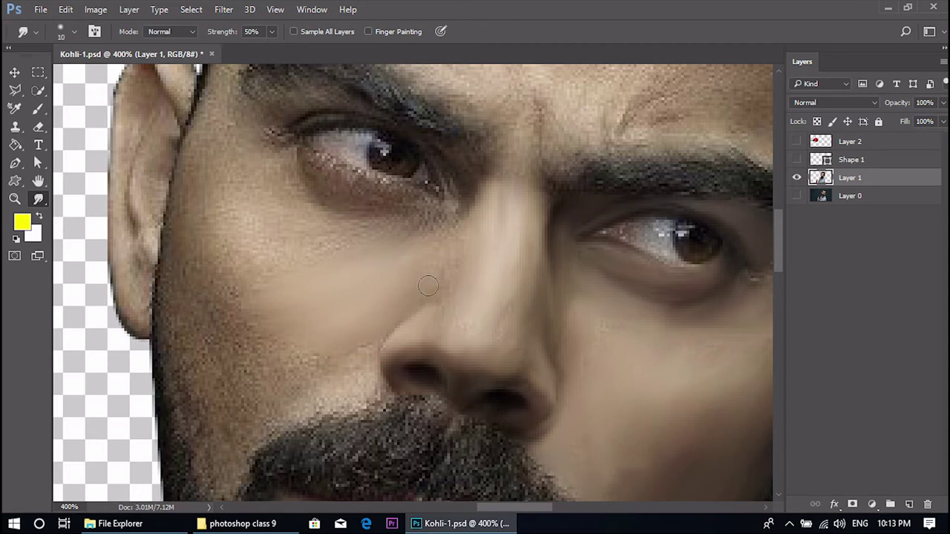
pyautogui.moveTo(370, 245)
pyautogui.mouseDown()
pyautogui.moveTo(419, 219)
pyautogui.moveTo(279, 237)
pyautogui.moveTo(386, 229)
pyautogui.moveTo(337, 200)
pyautogui.moveTo(382, 203)
pyautogui.mouseUp()
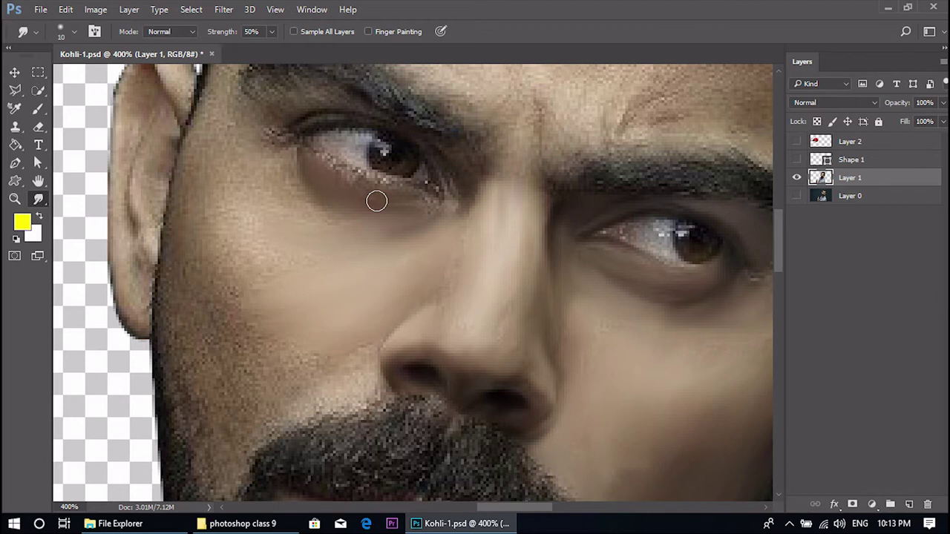
pyautogui.moveTo(431, 207)
pyautogui.mouseDown()
pyautogui.moveTo(397, 210)
pyautogui.moveTo(320, 177)
pyautogui.mouseUp()
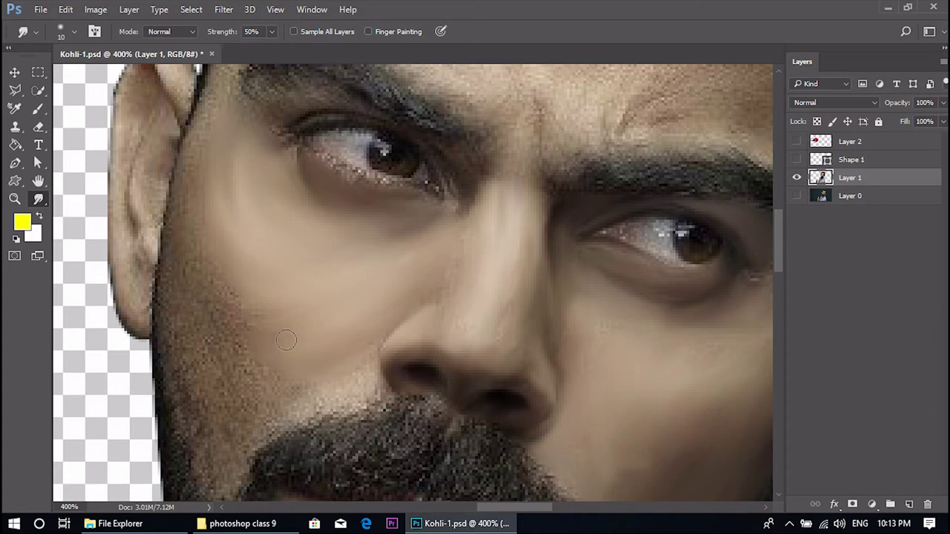
# - Smudge the lower left-hand cheek from the mustache edge out to the sideburn and up toward the temple
pyautogui.moveTo(335, 391); pyautogui.dragTo(290, 406)
pyautogui.moveTo(293, 373)
pyautogui.mouseDown()
pyautogui.moveTo(240, 451)
pyautogui.moveTo(378, 389)
pyautogui.moveTo(237, 418)
pyautogui.moveTo(223, 312)
pyautogui.moveTo(234, 272)
pyautogui.moveTo(238, 324)
pyautogui.moveTo(210, 318)
pyautogui.moveTo(213, 357)
pyautogui.moveTo(204, 344)
pyautogui.moveTo(223, 499)
pyautogui.moveTo(198, 399)
pyautogui.moveTo(179, 395)
pyautogui.moveTo(190, 408)
pyautogui.moveTo(190, 301)
pyautogui.mouseUp()
pyautogui.moveTo(197, 395)
pyautogui.mouseDown()
pyautogui.moveTo(158, 289)
pyautogui.moveTo(180, 218)
pyautogui.moveTo(204, 181)
pyautogui.mouseUp()
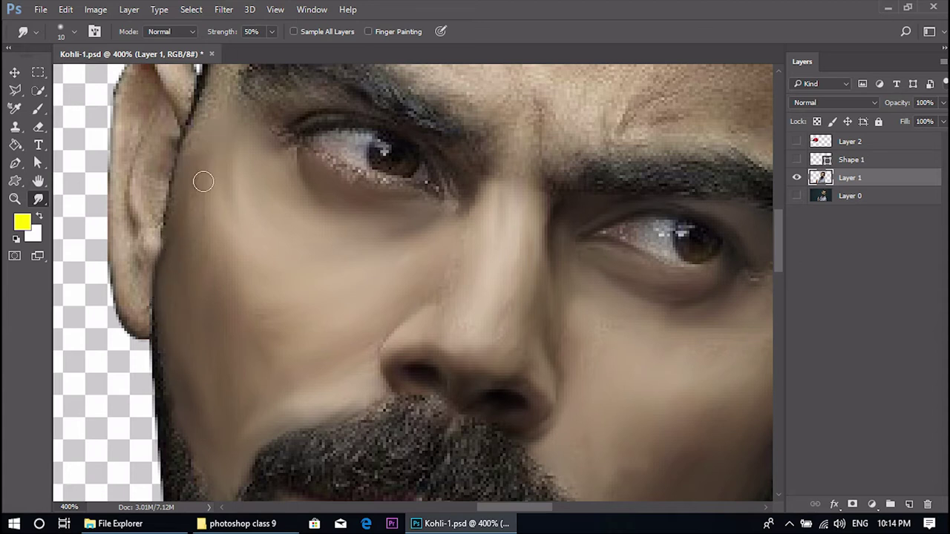
# - Smooth the whole forehead and the frown lines between the eyebrows with a size 15 smudge brush
pyautogui.hotkey('ctrl', '-')
pyautogui.hotkey('ctrl', '-')
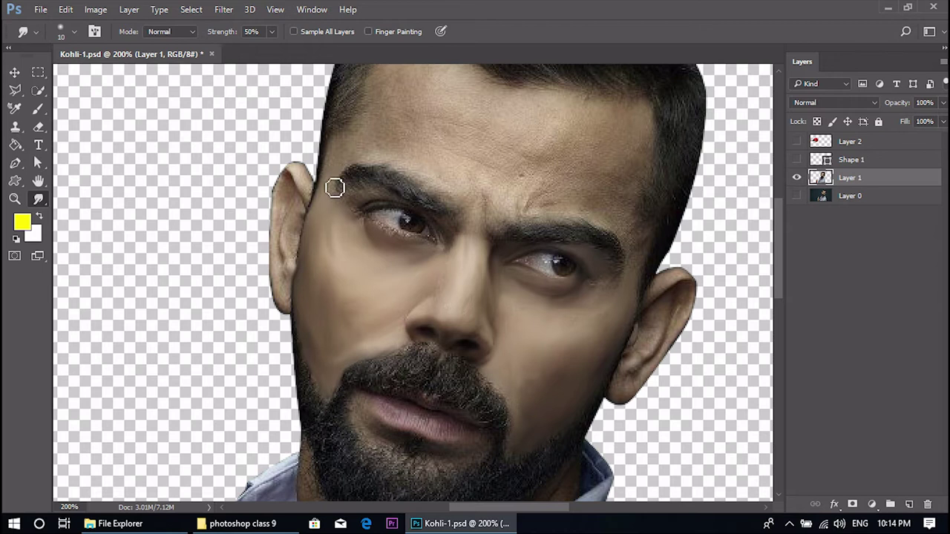
pyautogui.moveTo(361, 227)
pyautogui.mouseDown()
pyautogui.moveTo(450, 253)
pyautogui.moveTo(425, 217)
pyautogui.moveTo(349, 210)
pyautogui.moveTo(499, 257)
pyautogui.moveTo(444, 248)
pyautogui.mouseUp()
pyautogui.moveTo(476, 194)
pyautogui.mouseDown()
pyautogui.moveTo(494, 203)
pyautogui.moveTo(368, 153)
pyautogui.moveTo(439, 154)
pyautogui.moveTo(495, 199)
pyautogui.mouseUp()
pyautogui.moveTo(386, 170); pyautogui.dragTo(468, 171)
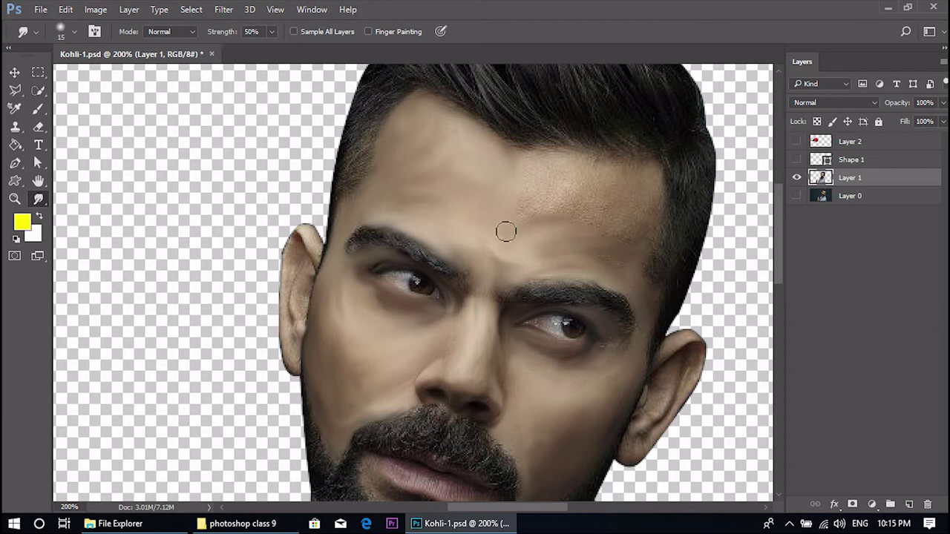
pyautogui.moveTo(546, 213)
pyautogui.mouseDown()
pyautogui.moveTo(617, 234)
pyautogui.moveTo(592, 227)
pyautogui.moveTo(632, 208)
pyautogui.moveTo(566, 200)
pyautogui.moveTo(601, 179)
pyautogui.mouseUp()
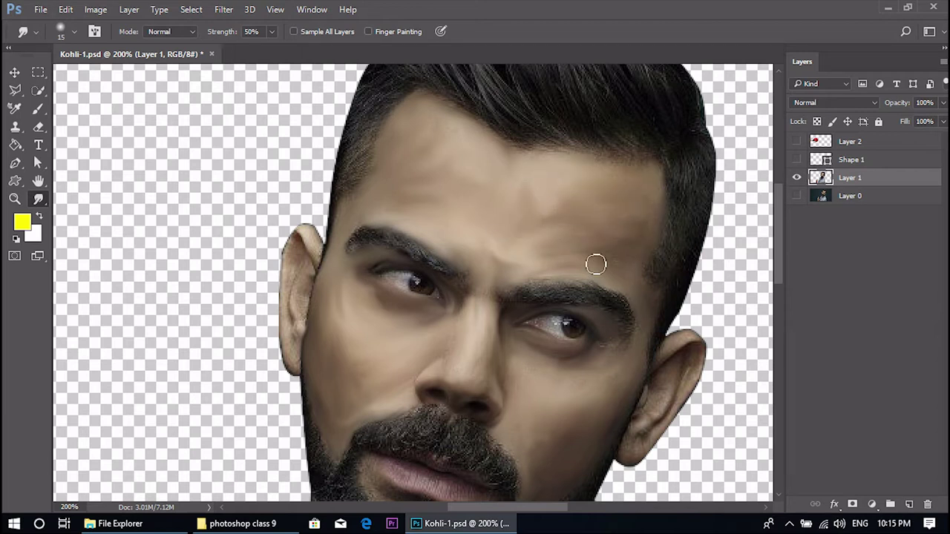
pyautogui.moveTo(596, 263); pyautogui.dragTo(564, 147)
# - Smudge the remaining rough skin on the cheeks and both ears
pyautogui.scroll(-1, 601, 257)
pyautogui.scroll(1, 599, 259)
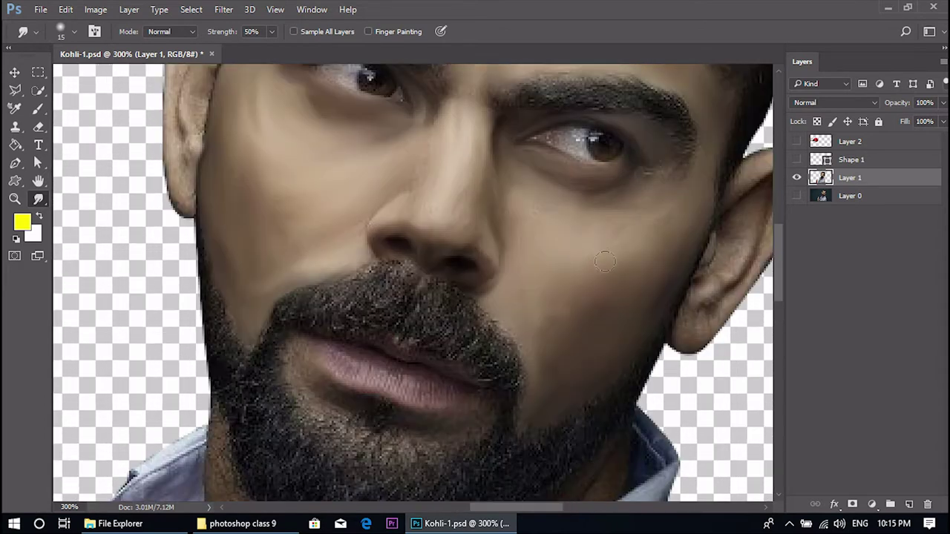
pyautogui.moveTo(603, 167)
pyautogui.mouseDown()
pyautogui.moveTo(575, 199)
pyautogui.moveTo(591, 170)
pyautogui.moveTo(614, 232)
pyautogui.mouseUp()
pyautogui.moveTo(634, 185)
pyautogui.mouseDown()
pyautogui.moveTo(603, 262)
pyautogui.moveTo(564, 319)
pyautogui.moveTo(528, 315)
pyautogui.moveTo(570, 300)
pyautogui.moveTo(536, 347)
pyautogui.mouseUp()
pyautogui.moveTo(555, 288)
pyautogui.mouseDown()
pyautogui.moveTo(581, 275)
pyautogui.moveTo(594, 221)
pyautogui.moveTo(590, 247)
pyautogui.moveTo(580, 238)
pyautogui.moveTo(559, 267)
pyautogui.moveTo(565, 227)
pyautogui.moveTo(618, 184)
pyautogui.moveTo(626, 188)
pyautogui.moveTo(638, 172)
pyautogui.moveTo(585, 200)
pyautogui.moveTo(627, 163)
pyautogui.moveTo(619, 253)
pyautogui.moveTo(531, 353)
pyautogui.moveTo(553, 340)
pyautogui.mouseUp()
pyautogui.moveTo(541, 300); pyautogui.dragTo(666, 325)
pyautogui.moveTo(416, 242); pyautogui.dragTo(557, 387)
pyautogui.moveTo(327, 213)
pyautogui.mouseDown()
pyautogui.moveTo(333, 192)
pyautogui.moveTo(319, 172)
pyautogui.moveTo(308, 178)
pyautogui.moveTo(316, 163)
pyautogui.moveTo(293, 188)
pyautogui.moveTo(285, 245)
pyautogui.moveTo(303, 192)
pyautogui.moveTo(303, 230)
pyautogui.mouseUp()
pyautogui.moveTo(282, 295)
pyautogui.mouseDown()
pyautogui.moveTo(300, 357)
pyautogui.moveTo(286, 363)
pyautogui.moveTo(288, 375)
pyautogui.moveTo(290, 274)
pyautogui.moveTo(301, 318)
pyautogui.moveTo(335, 181)
pyautogui.moveTo(280, 189)
pyautogui.moveTo(276, 338)
pyautogui.mouseUp()
# - Smooth the lips and the bare skin just below them, reducing the smudge brush from size 8 to 5
pyautogui.press('h')
pyautogui.moveTo(429, 287); pyautogui.dragTo(539, 403)
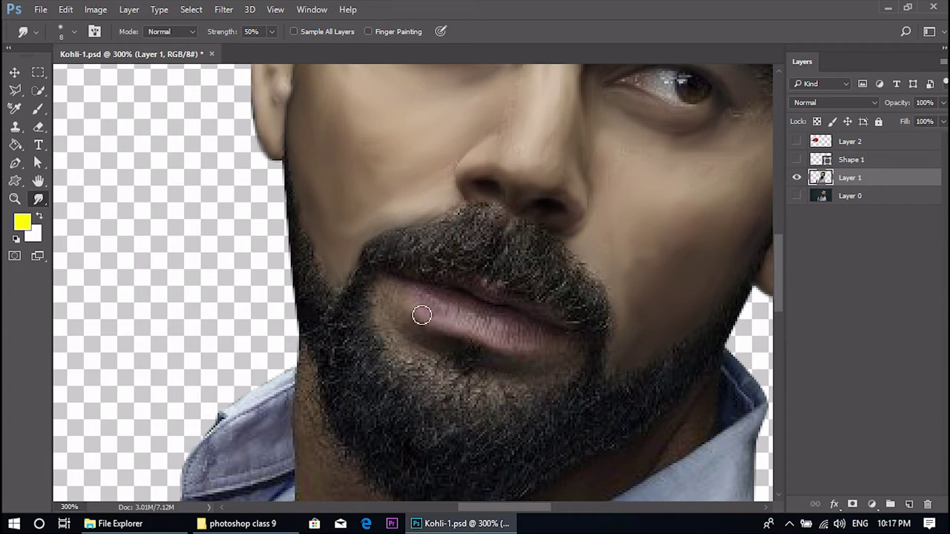
pyautogui.press('[')
pyautogui.press('[')
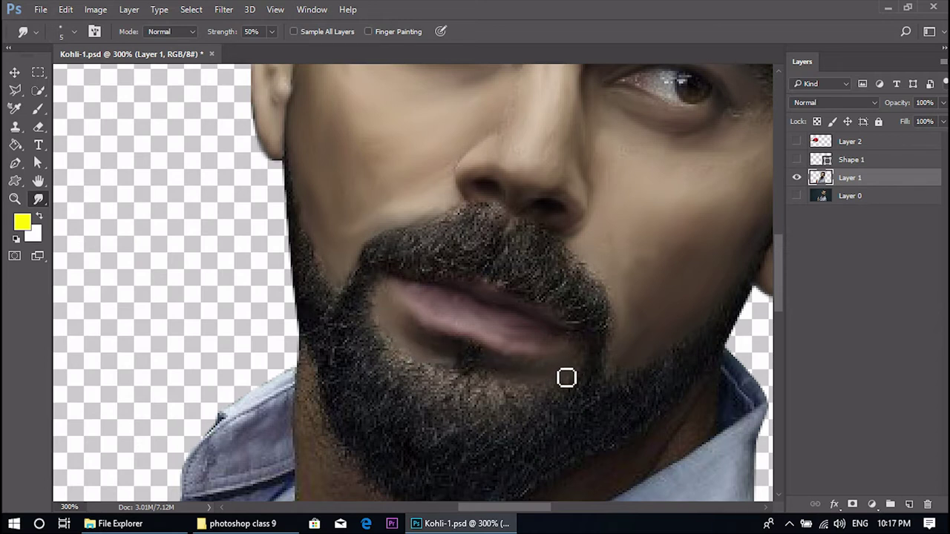
# - Enlarge the smudge brush to size 9 and smooth the neck skin between the beard and the shirt collar
pyautogui.hotkey('ctrl', '1')
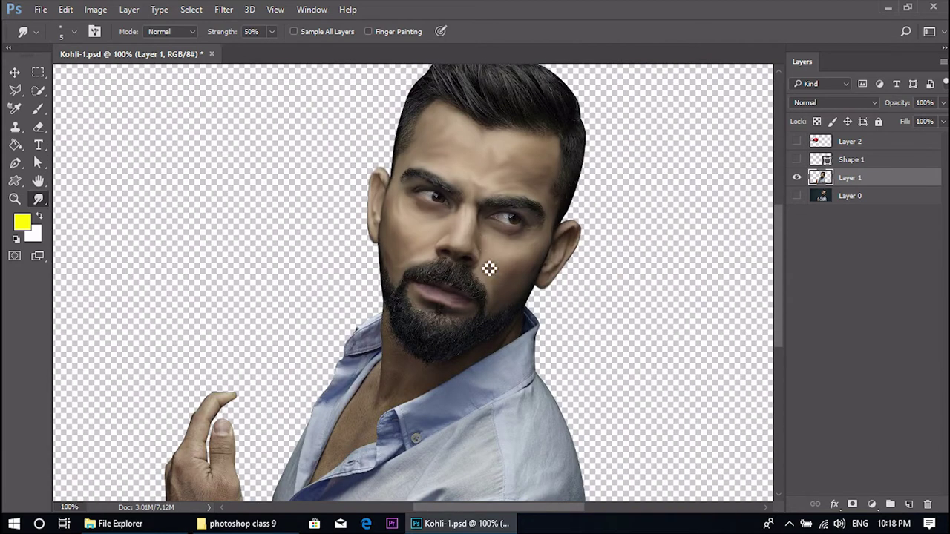
pyautogui.hotkey('ctrl', '+')
pyautogui.hotkey('ctrl', '+')
pyautogui.press(']')
pyautogui.press(']')
pyautogui.press(']')
pyautogui.press(']')
pyautogui.scroll(-3, 507, 413)
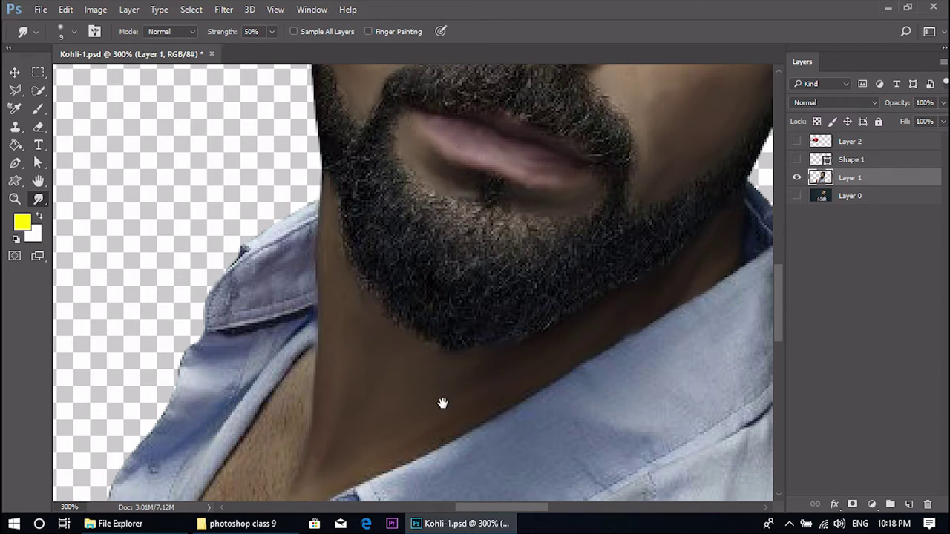
# - Smudge away the skin texture and hair on the chest inside the open shirt
pyautogui.moveTo(443, 403); pyautogui.dragTo(576, 284)
pyautogui.moveTo(392, 336); pyautogui.dragTo(396, 371)
pyautogui.moveTo(297, 424); pyautogui.dragTo(303, 329)
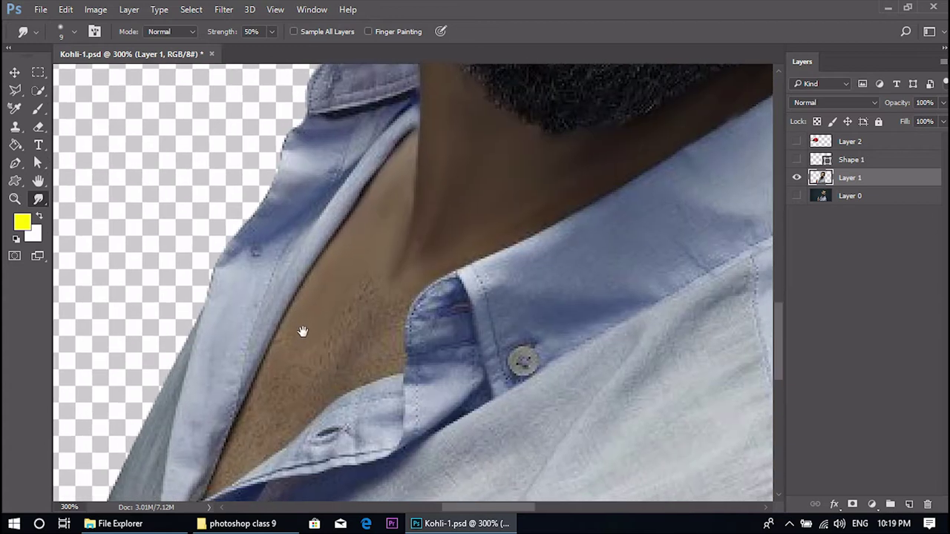
pyautogui.moveTo(317, 434); pyautogui.dragTo(269, 438)
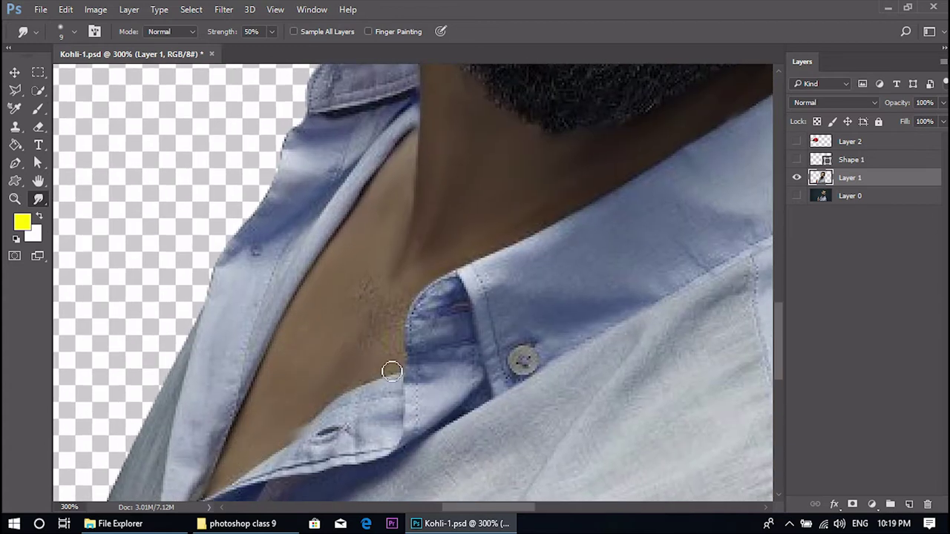
pyautogui.moveTo(373, 283)
pyautogui.mouseDown()
pyautogui.moveTo(408, 357)
pyautogui.moveTo(451, 266)
pyautogui.mouseUp()
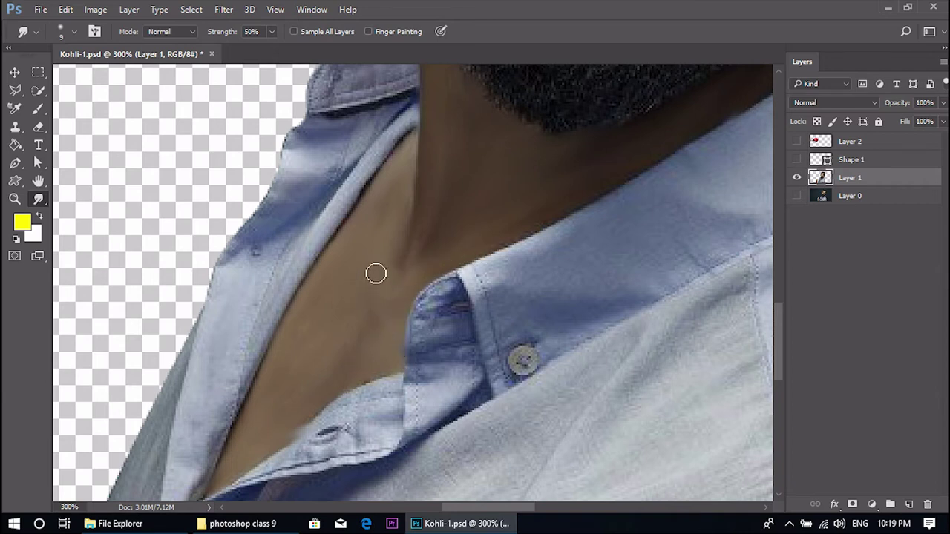
# - Smooth the wrist and the back of the raised hand with a size 30 smudge brush
pyautogui.hotkey('ctrl', '1')
pyautogui.press('space')
pyautogui.moveTo(482, 319); pyautogui.dragTo(616, 187)
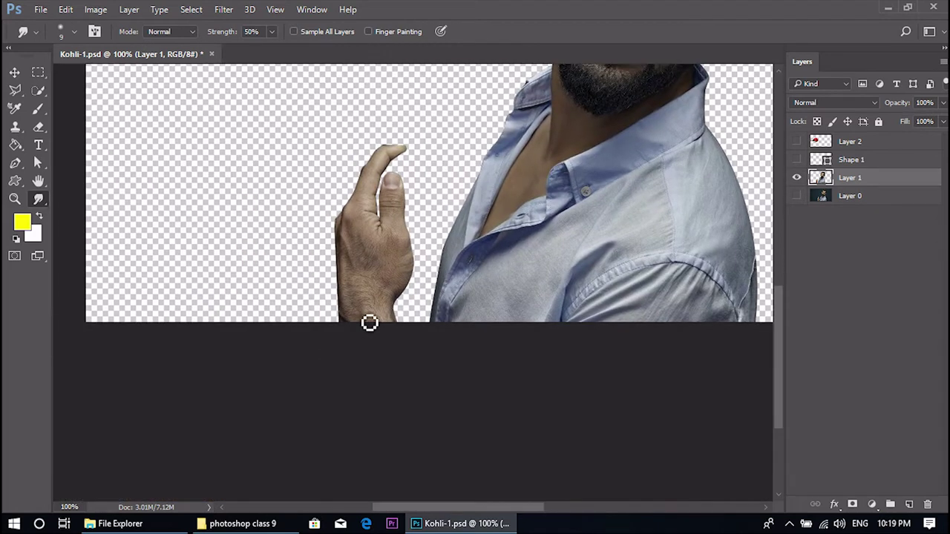
pyautogui.hotkey('ctrl', '+')
pyautogui.hotkey('ctrl', '+')
pyautogui.hotkey('ctrl', '-')
pyautogui.moveTo(362, 300)
pyautogui.mouseDown()
pyautogui.moveTo(332, 339)
pyautogui.moveTo(329, 322)
pyautogui.moveTo(330, 359)
pyautogui.moveTo(339, 360)
pyautogui.moveTo(291, 341)
pyautogui.moveTo(287, 361)
pyautogui.moveTo(284, 241)
pyautogui.mouseUp()
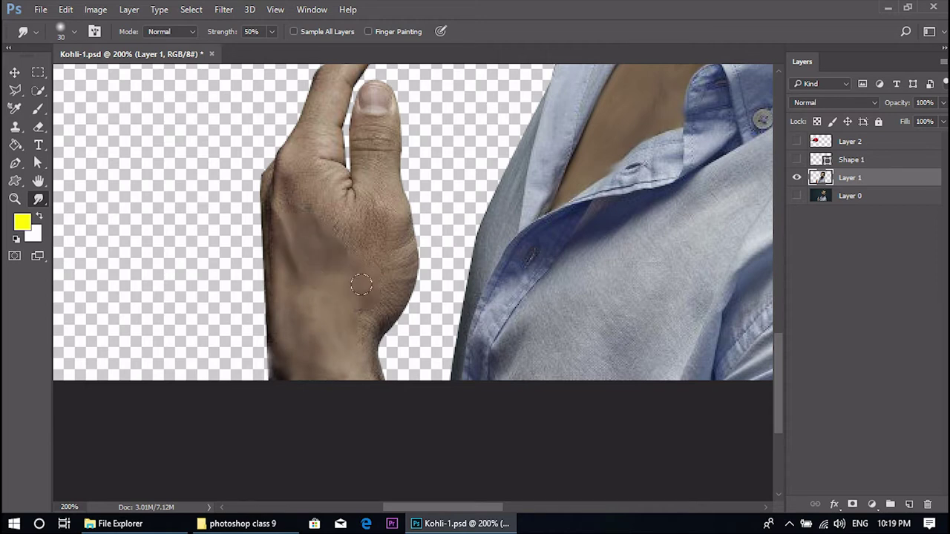
# - Smooth the side of the hand and the base of the thumb, reducing the smudge brush to size 10
pyautogui.moveTo(361, 321); pyautogui.dragTo(377, 356)
pyautogui.press('[')
pyautogui.moveTo(384, 306)
pyautogui.mouseDown()
pyautogui.moveTo(404, 317)
pyautogui.moveTo(416, 288)
pyautogui.moveTo(409, 220)
pyautogui.moveTo(397, 298)
pyautogui.moveTo(395, 200)
pyautogui.moveTo(376, 262)
pyautogui.moveTo(361, 200)
pyautogui.mouseUp()
pyautogui.scroll(3, 361, 216)
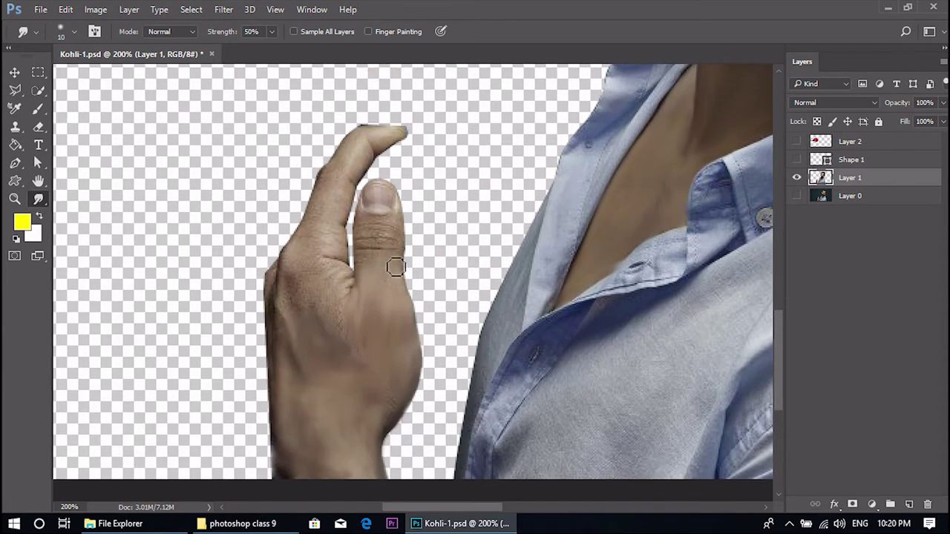
# - Smooth the knuckles, index finger and thumb with the size 10 smudge brush, finishing the thumb at size 6
pyautogui.moveTo(348, 312)
pyautogui.mouseDown()
pyautogui.moveTo(346, 347)
pyautogui.moveTo(362, 354)
pyautogui.moveTo(321, 318)
pyautogui.moveTo(300, 326)
pyautogui.moveTo(287, 345)
pyautogui.moveTo(278, 314)
pyautogui.moveTo(282, 354)
pyautogui.moveTo(276, 272)
pyautogui.moveTo(292, 351)
pyautogui.moveTo(282, 381)
pyautogui.moveTo(288, 475)
pyautogui.moveTo(282, 407)
pyautogui.moveTo(308, 259)
pyautogui.moveTo(299, 279)
pyautogui.moveTo(294, 255)
pyautogui.moveTo(304, 267)
pyautogui.moveTo(325, 250)
pyautogui.moveTo(297, 290)
pyautogui.moveTo(316, 247)
pyautogui.mouseUp()
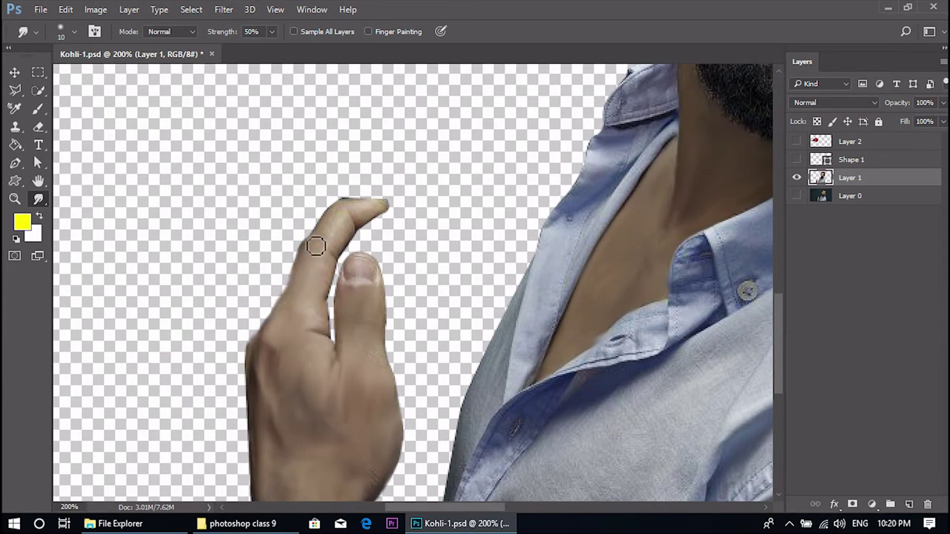
pyautogui.moveTo(372, 220)
pyautogui.mouseDown()
pyautogui.moveTo(390, 212)
pyautogui.moveTo(363, 221)
pyautogui.moveTo(386, 208)
pyautogui.moveTo(392, 221)
pyautogui.moveTo(359, 228)
pyautogui.mouseUp()
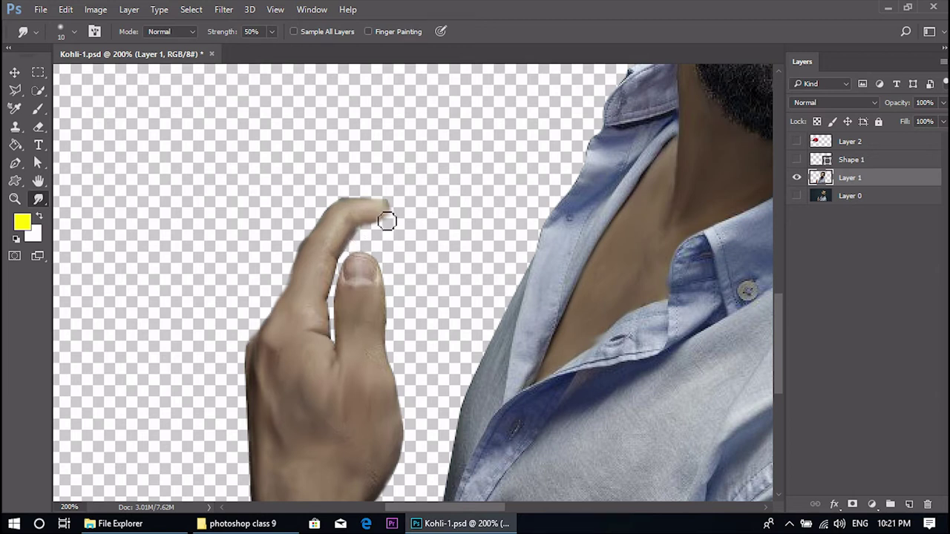
pyautogui.moveTo(334, 278); pyautogui.dragTo(334, 286)
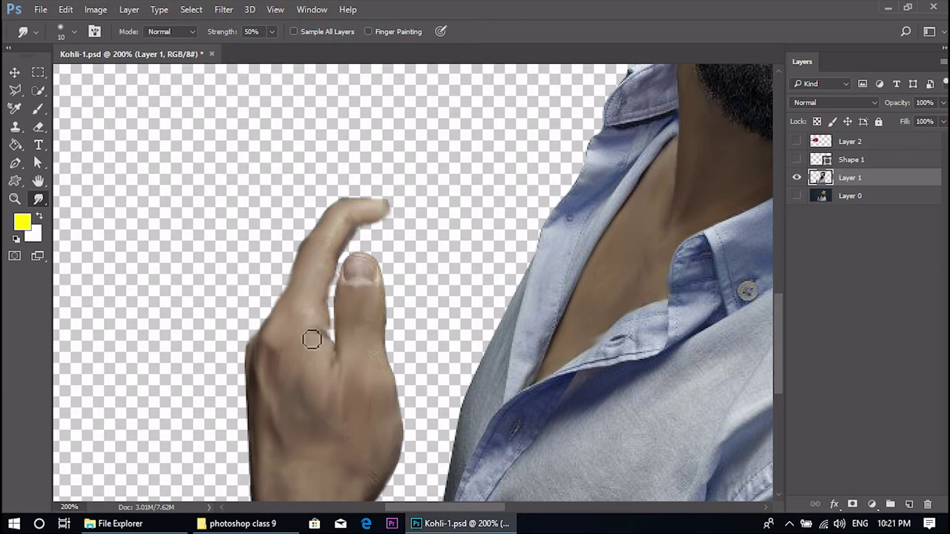
pyautogui.moveTo(299, 374)
pyautogui.mouseDown()
pyautogui.moveTo(360, 262)
pyautogui.moveTo(315, 372)
pyautogui.mouseUp()
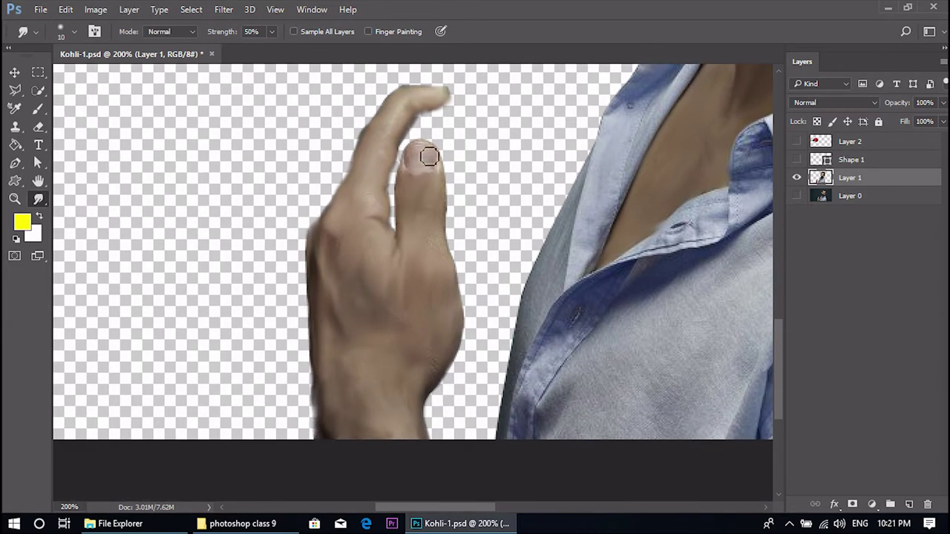
pyautogui.scroll(1, 437, 169)
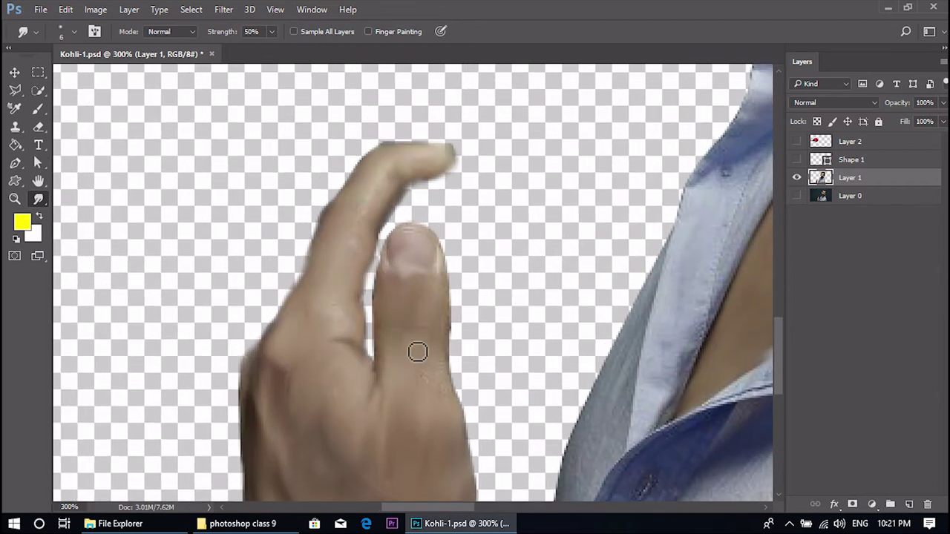
pyautogui.scroll(-1, 416, 349)
pyautogui.scroll(-2, 416, 349)
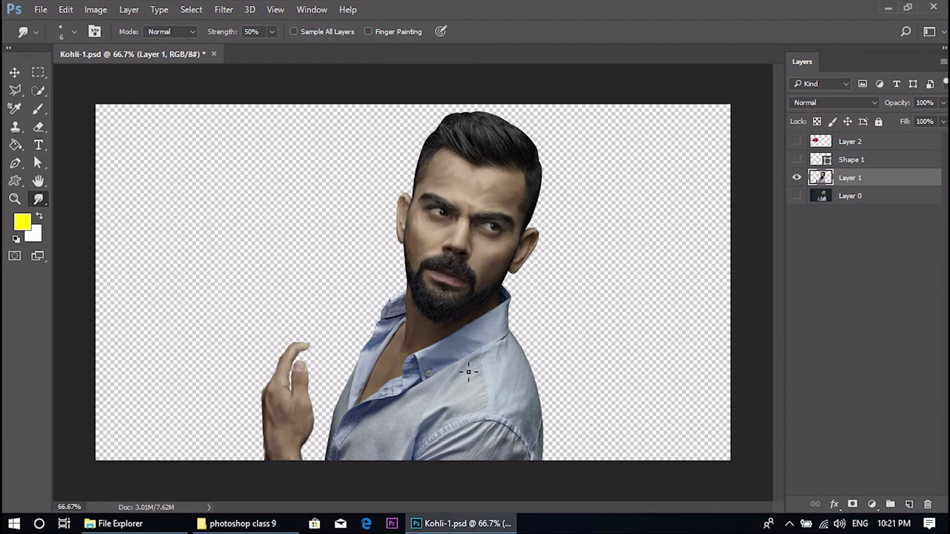
# - Select the whole shirt with the Quick Selection tool, refining the back of the collar with a size 10 brush
pyautogui.click(38, 91)
pyautogui.moveTo(469, 380)
pyautogui.mouseDown()
pyautogui.moveTo(415, 412)
pyautogui.moveTo(416, 373)
pyautogui.moveTo(410, 389)
pyautogui.mouseUp()
pyautogui.moveTo(372, 361)
pyautogui.mouseDown()
pyautogui.moveTo(358, 383)
pyautogui.moveTo(390, 312)
pyautogui.mouseUp()
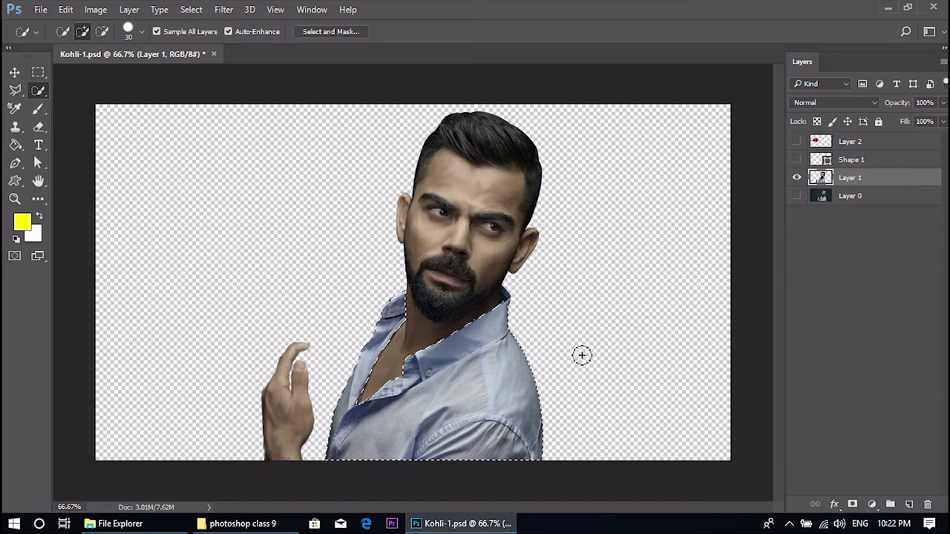
pyautogui.press('[')
pyautogui.press('[')
pyautogui.click(512, 302)
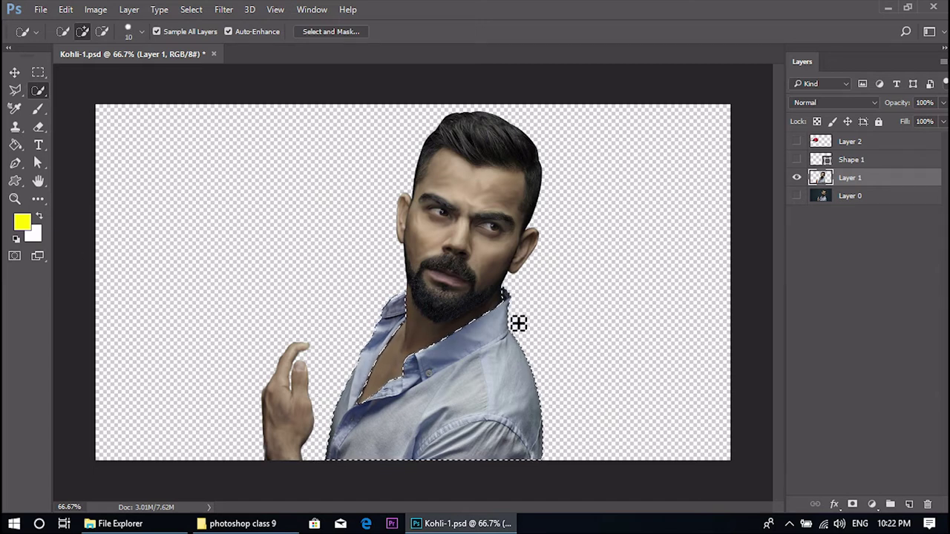
# - Smooth the fabric, stitching and button of the near shirt collar with the Smudge tool at about size 10
pyautogui.click(38, 199)
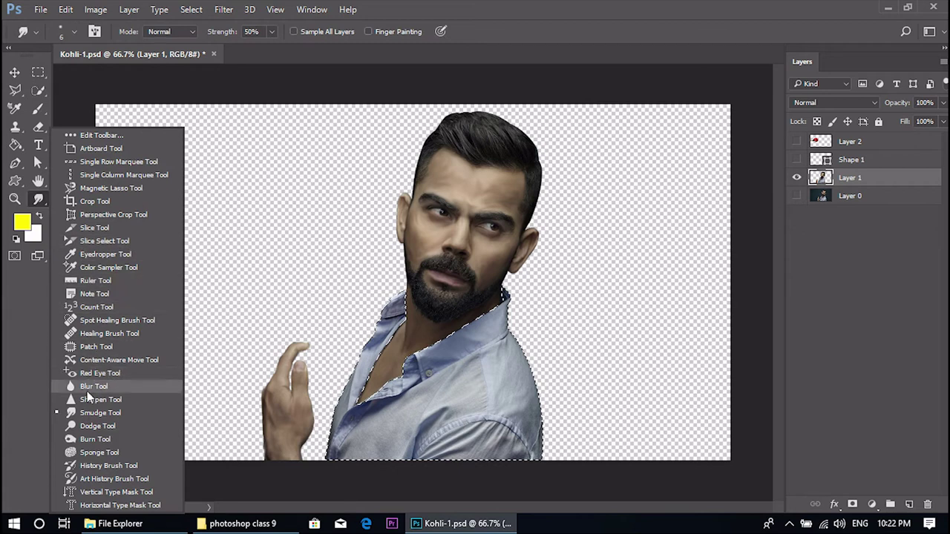
pyautogui.click(87, 414)
pyautogui.hotkey('ctrl', '+')
pyautogui.hotkey('ctrl', '+')
pyautogui.moveTo(519, 365); pyautogui.dragTo(406, 170)
pyautogui.press(']')
pyautogui.press(']')
pyautogui.press(']')
pyautogui.press(']')
pyautogui.press(']')
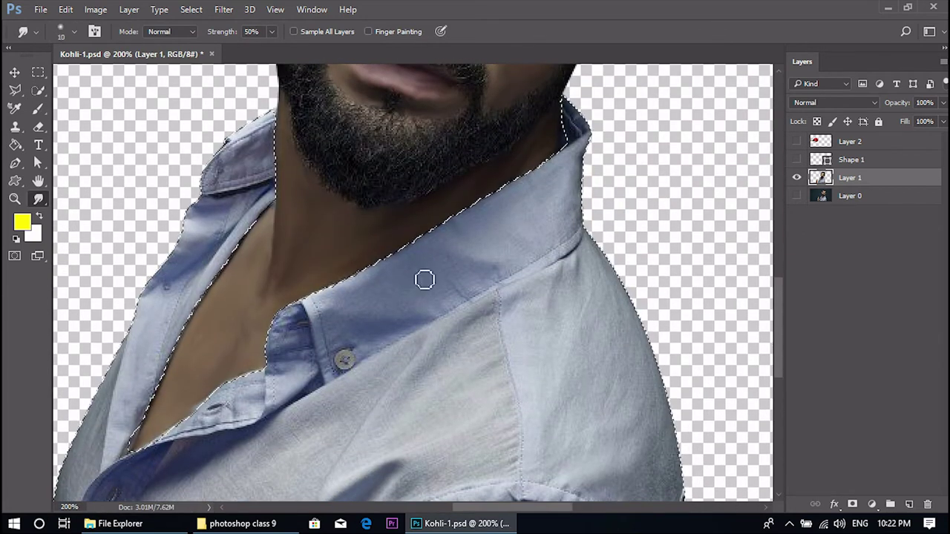
pyautogui.moveTo(364, 305)
pyautogui.mouseDown()
pyautogui.moveTo(423, 261)
pyautogui.moveTo(351, 298)
pyautogui.moveTo(451, 293)
pyautogui.moveTo(491, 264)
pyautogui.moveTo(475, 246)
pyautogui.moveTo(499, 243)
pyautogui.moveTo(475, 236)
pyautogui.moveTo(548, 195)
pyautogui.moveTo(573, 163)
pyautogui.moveTo(562, 222)
pyautogui.moveTo(586, 216)
pyautogui.moveTo(533, 243)
pyautogui.moveTo(593, 211)
pyautogui.moveTo(495, 272)
pyautogui.moveTo(573, 239)
pyautogui.moveTo(541, 279)
pyautogui.moveTo(589, 237)
pyautogui.moveTo(457, 318)
pyautogui.mouseUp()
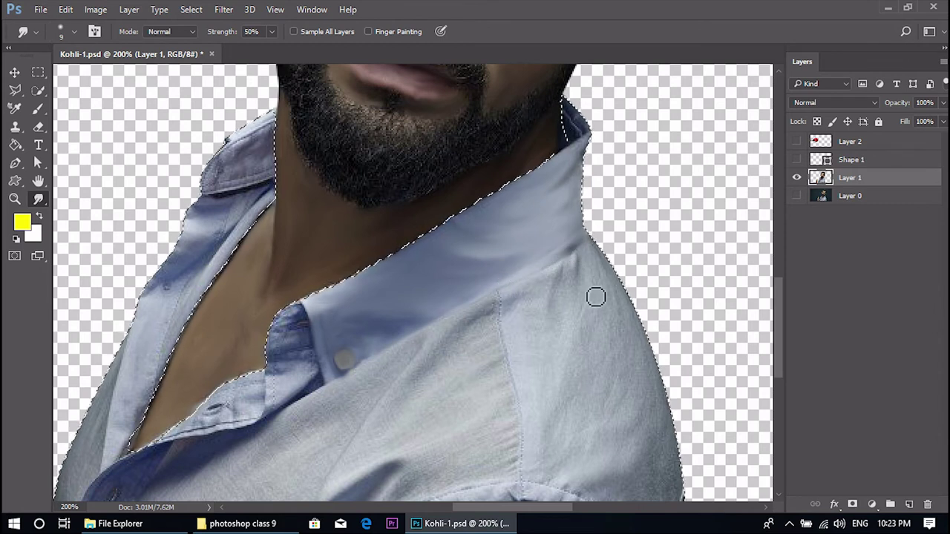
# - Smooth the folded collar band beside the collar button, adjusting the smudge brush and finishing at size 9
pyautogui.hotkey('ctrl', '+')
pyautogui.moveTo(356, 330); pyautogui.dragTo(519, 219)
pyautogui.press(']')
pyautogui.moveTo(384, 246)
pyautogui.mouseDown()
pyautogui.moveTo(406, 223)
pyautogui.moveTo(379, 265)
pyautogui.moveTo(378, 246)
pyautogui.mouseUp()
pyautogui.press('[')
pyautogui.press('[')
pyautogui.press('[')
pyautogui.press('[')
pyautogui.moveTo(441, 298)
pyautogui.mouseDown()
pyautogui.moveTo(448, 324)
pyautogui.moveTo(437, 339)
pyautogui.moveTo(375, 376)
pyautogui.mouseUp()
pyautogui.press(']')
pyautogui.press(']')
pyautogui.press(']')
pyautogui.moveTo(427, 314)
pyautogui.mouseDown()
pyautogui.moveTo(375, 359)
pyautogui.moveTo(380, 306)
pyautogui.mouseUp()
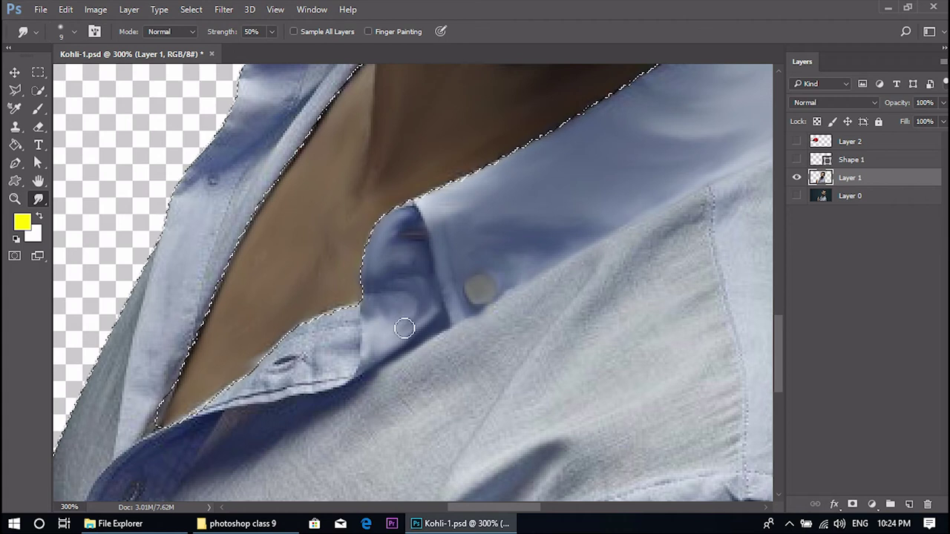
# - Smudge the shadow under the open placket at size 15, then its upper buttonhole and seam at sizes 5 and 3
pyautogui.moveTo(420, 338); pyautogui.dragTo(435, 281)
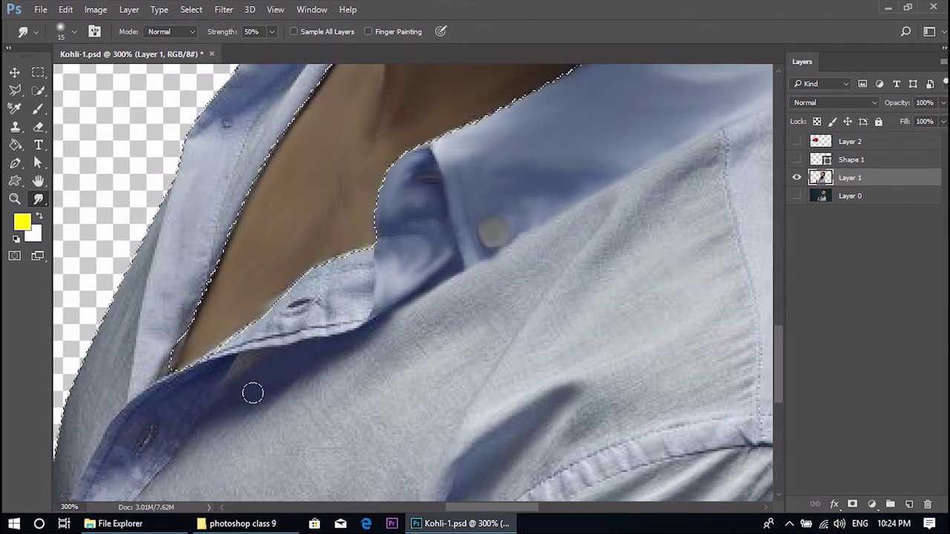
pyautogui.press(']')
pyautogui.press(']')
pyautogui.moveTo(377, 354); pyautogui.dragTo(418, 335)
pyautogui.moveTo(326, 361); pyautogui.dragTo(459, 267)
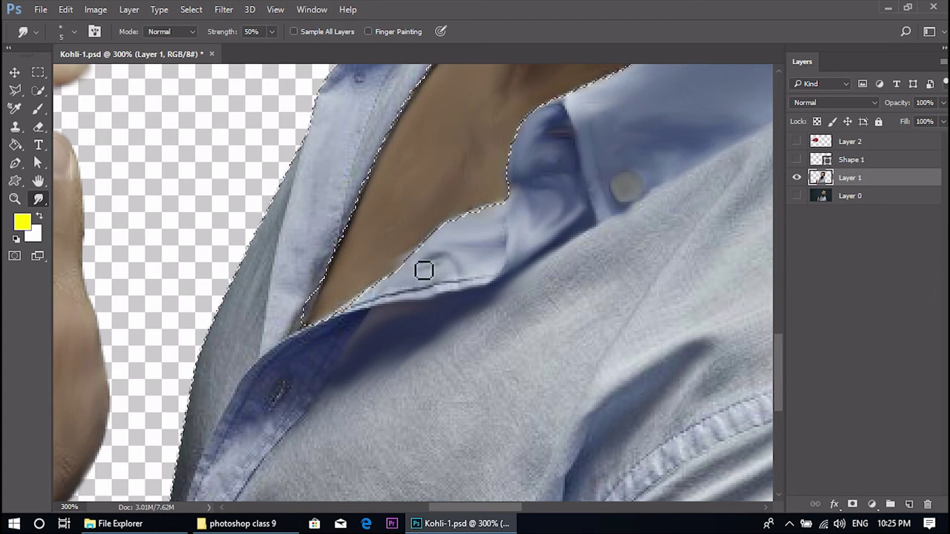
pyautogui.moveTo(440, 277)
pyautogui.mouseDown()
pyautogui.moveTo(489, 285)
pyautogui.moveTo(376, 306)
pyautogui.mouseUp()
pyautogui.moveTo(449, 294)
pyautogui.mouseDown()
pyautogui.moveTo(469, 275)
pyautogui.moveTo(439, 281)
pyautogui.mouseUp()
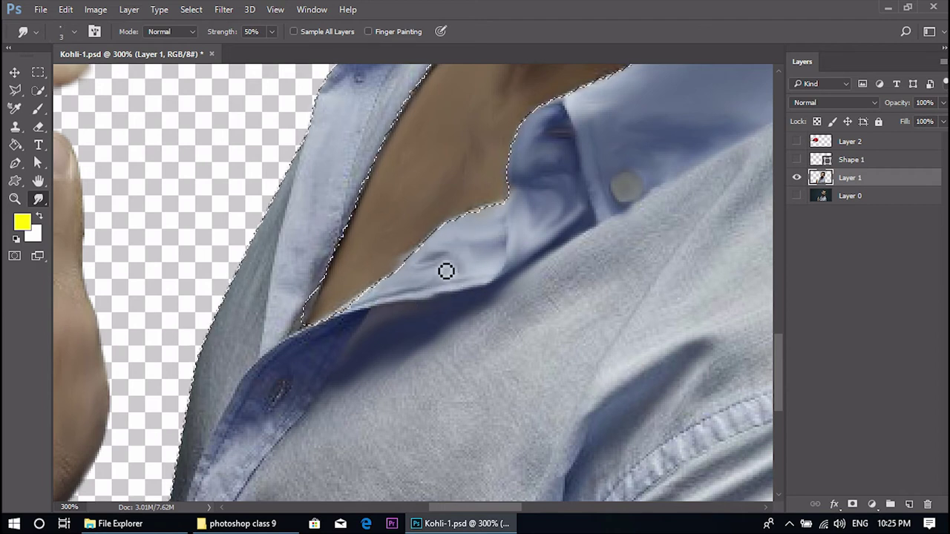
# - Enlarge the smudge brush to size 9 and smooth the dark blue part of the placket below the neck opening
pyautogui.press(']')
pyautogui.press(']')
pyautogui.press(']')
pyautogui.press(']')
pyautogui.press(']')
pyautogui.press(']')
pyautogui.press(']')
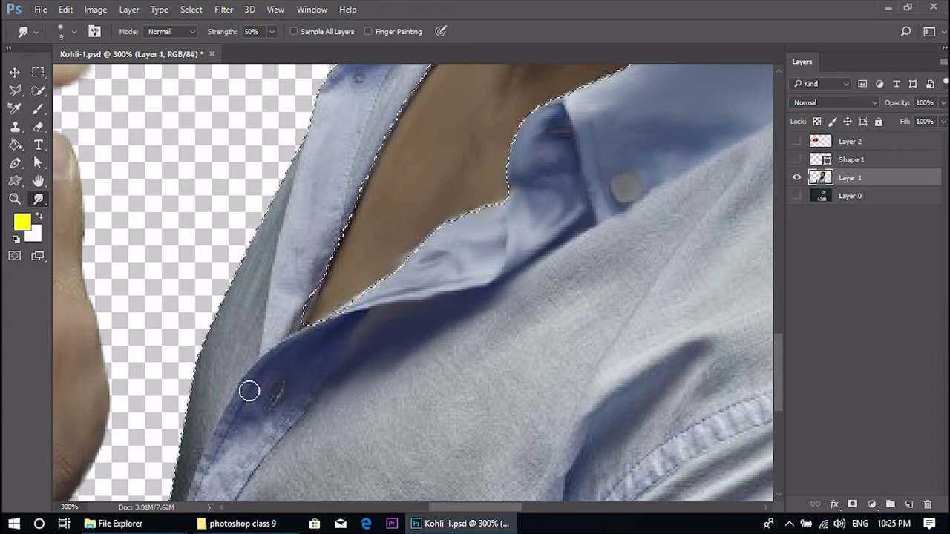
pyautogui.moveTo(372, 321); pyautogui.dragTo(420, 271)
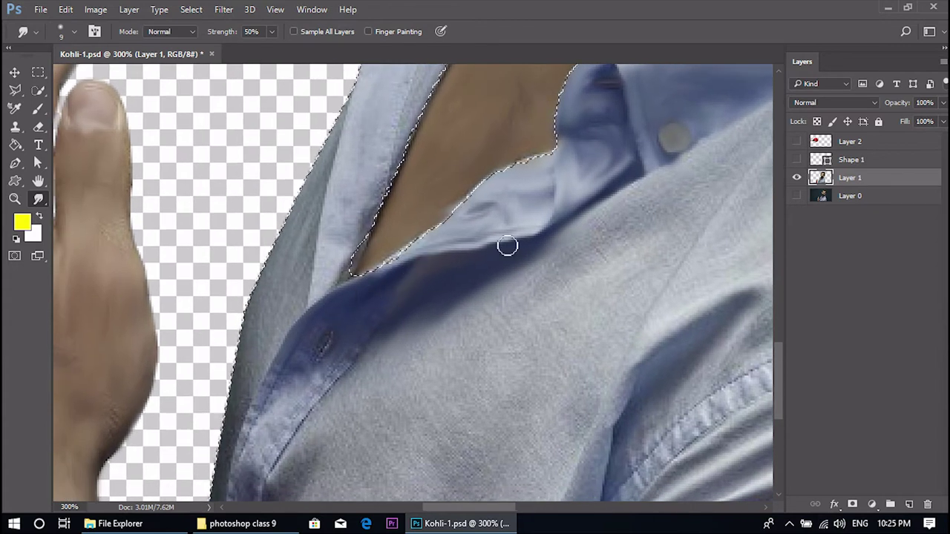
# - Smooth the lower placket down to the image edge at size 8 and blend its buttonhole at size 4
pyautogui.moveTo(368, 325); pyautogui.dragTo(482, 240)
pyautogui.moveTo(432, 318)
pyautogui.mouseDown()
pyautogui.moveTo(411, 331)
pyautogui.moveTo(372, 417)
pyautogui.mouseUp()
pyautogui.moveTo(415, 340)
pyautogui.mouseDown()
pyautogui.moveTo(367, 351)
pyautogui.moveTo(343, 447)
pyautogui.mouseUp()
pyautogui.press('[')
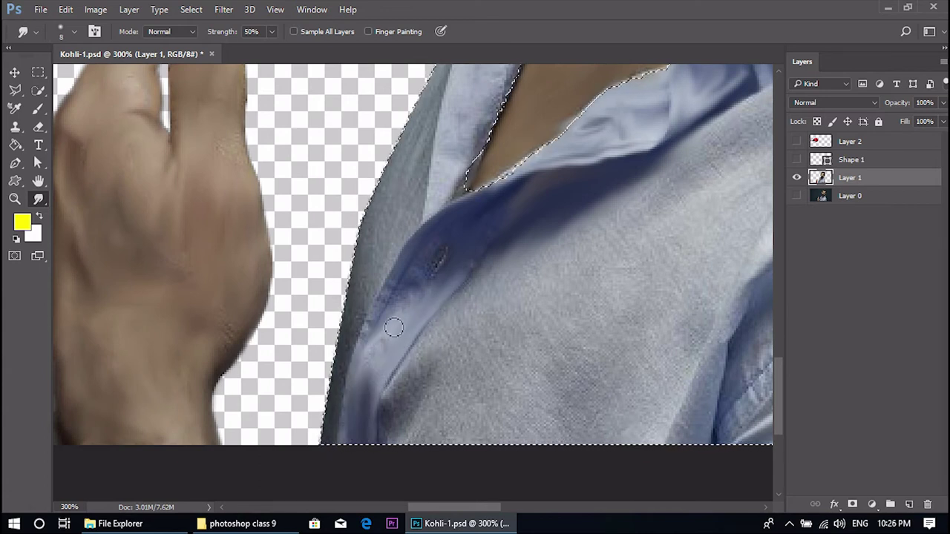
pyautogui.moveTo(466, 214)
pyautogui.mouseDown()
pyautogui.moveTo(428, 252)
pyautogui.moveTo(383, 325)
pyautogui.moveTo(423, 306)
pyautogui.moveTo(452, 255)
pyautogui.mouseUp()
pyautogui.hotkey('ctrl', 'z')
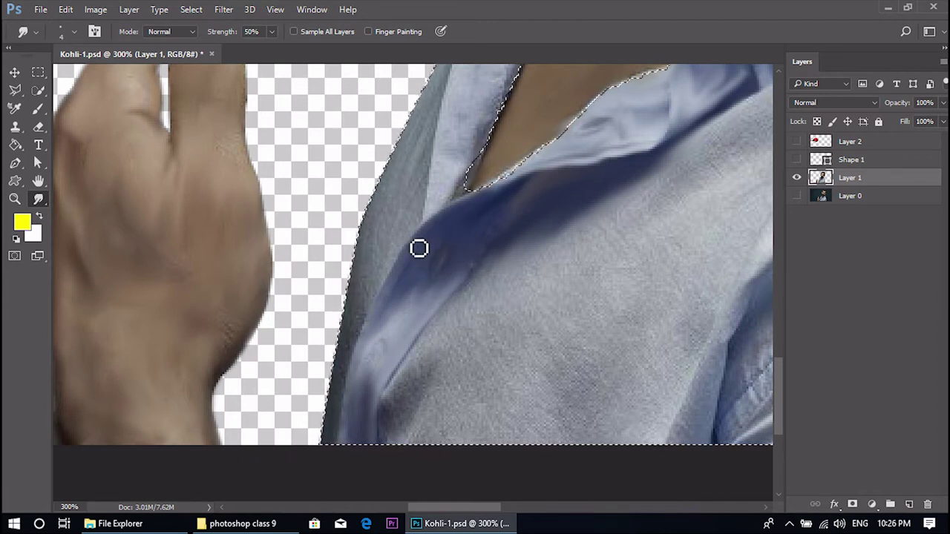
# - Set the smudge brush to size 10 and smooth the shirt front directly alongside the placket
pyautogui.press(']')
pyautogui.press(']')
pyautogui.press(']')
pyautogui.press(']')
pyautogui.press(']')
pyautogui.press(']')
pyautogui.press('[')
pyautogui.moveTo(390, 398)
pyautogui.mouseDown()
pyautogui.moveTo(412, 366)
pyautogui.moveTo(396, 384)
pyautogui.mouseUp()
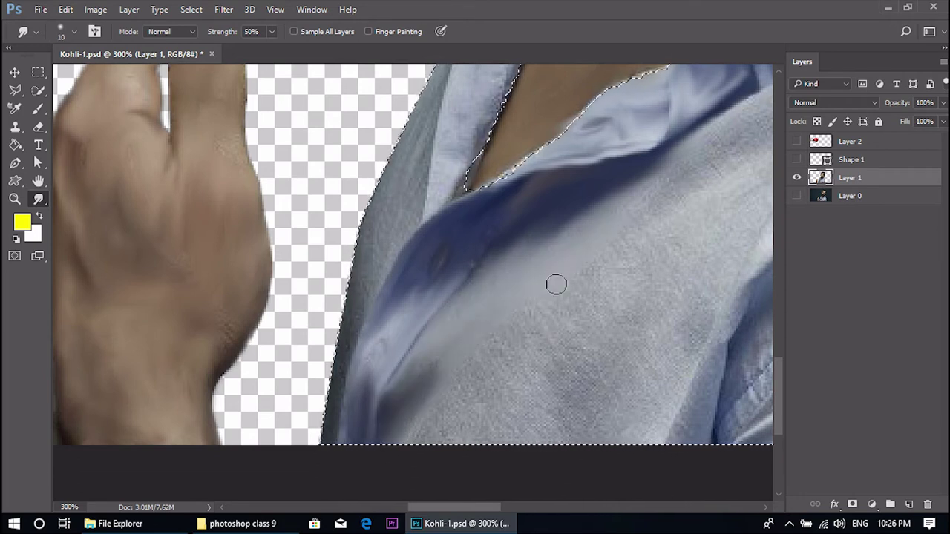
# - Smudge away the fabric texture on the shirt front between the placket and the armhole fold
pyautogui.moveTo(585, 431); pyautogui.dragTo(649, 363)
pyautogui.moveTo(615, 299)
pyautogui.mouseDown()
pyautogui.moveTo(542, 339)
pyautogui.moveTo(447, 332)
pyautogui.mouseUp()
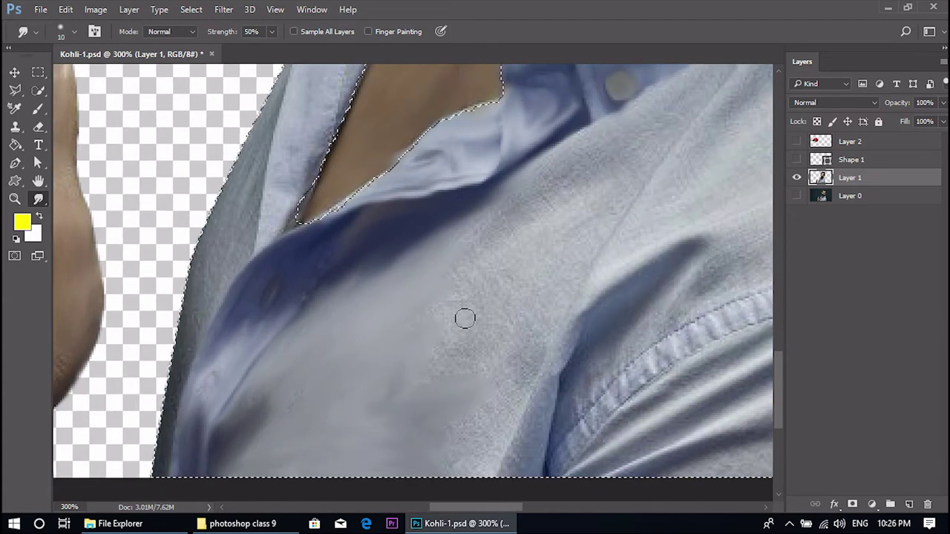
pyautogui.moveTo(587, 161)
pyautogui.mouseDown()
pyautogui.moveTo(442, 237)
pyautogui.moveTo(621, 125)
pyautogui.mouseUp()
pyautogui.moveTo(520, 267); pyautogui.dragTo(453, 212)
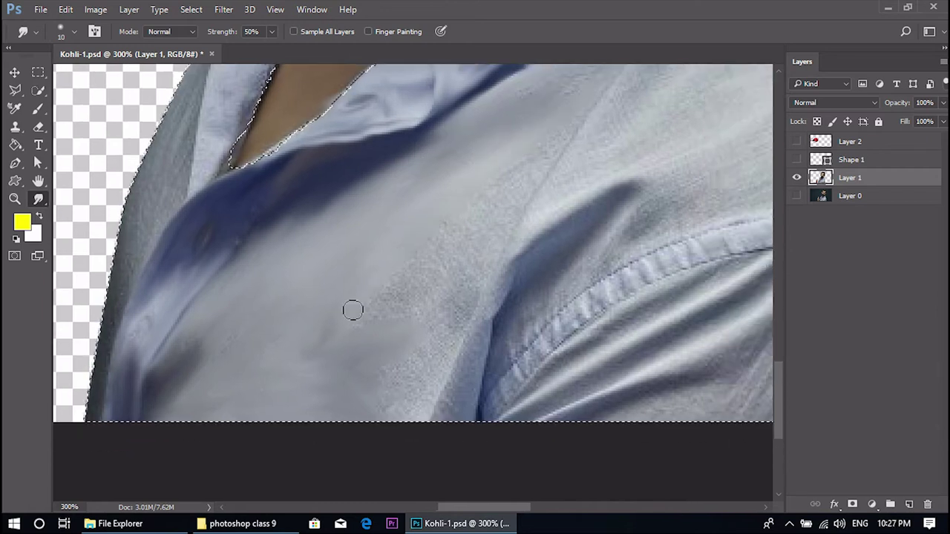
pyautogui.scroll(-3, 441, 339)
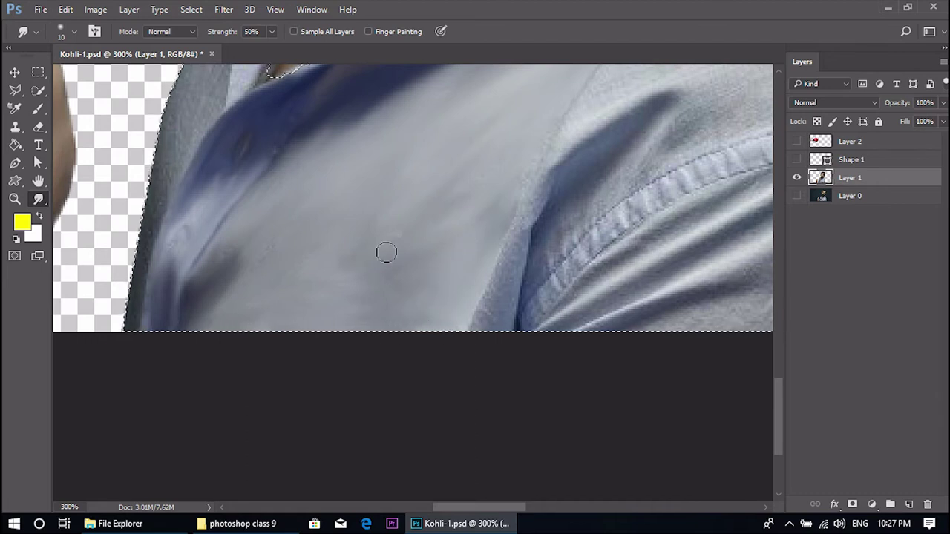
pyautogui.scroll(5, 379, 260)
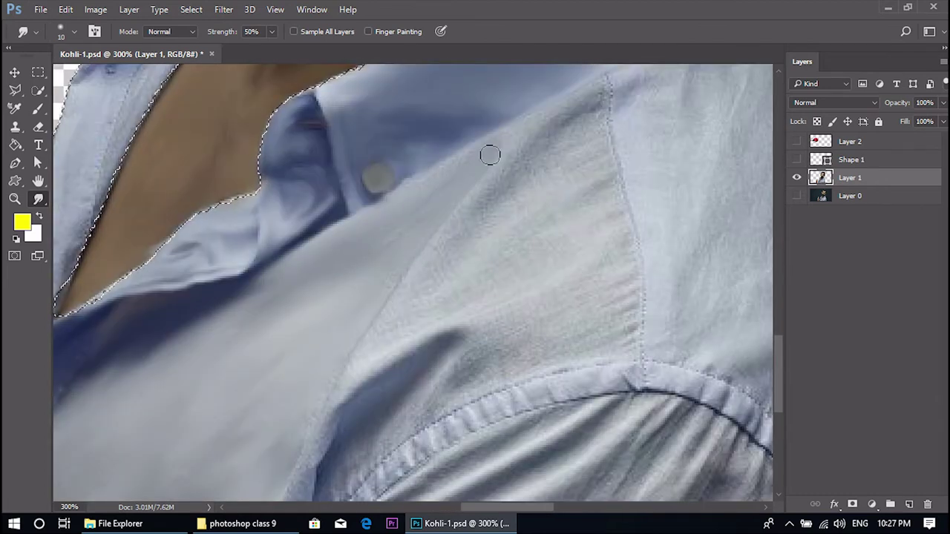
# - Smooth the shirt fabric below the collar and along the diagonal crease running down from it
pyautogui.moveTo(548, 136)
pyautogui.mouseDown()
pyautogui.moveTo(394, 221)
pyautogui.moveTo(451, 172)
pyautogui.mouseUp()
pyautogui.moveTo(445, 208); pyautogui.dragTo(490, 156)
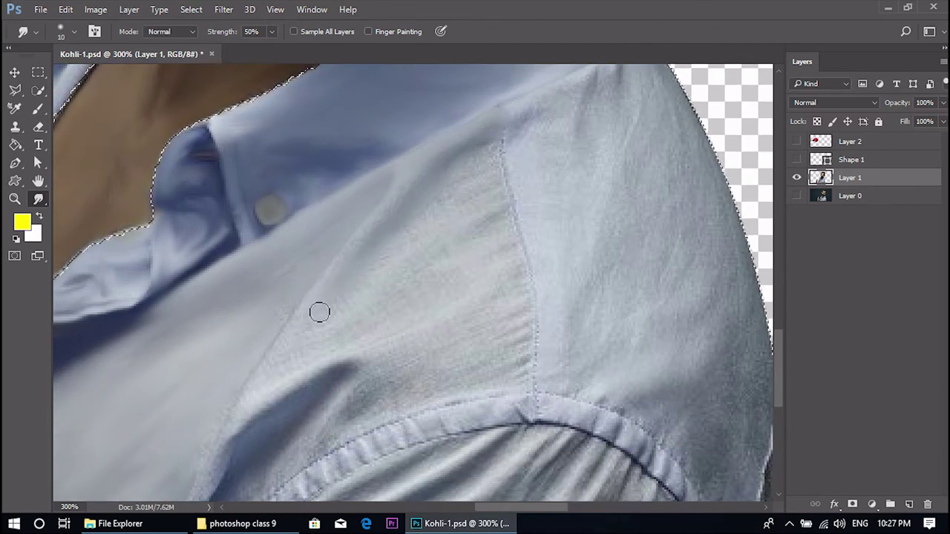
pyautogui.scroll(-2, 415, 182)
pyautogui.hscroll(-1, 416, 182)
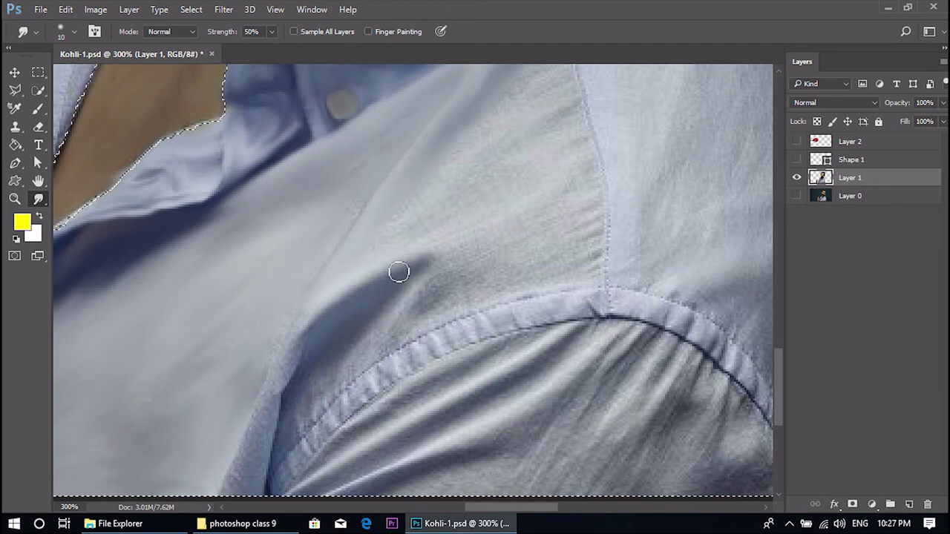
# - Smooth the dark fold beside the sleeve seam down to the lower edge of the shirt
pyautogui.scroll(-2, 394, 297)
pyautogui.hscroll(-1, 393, 296)
pyautogui.scroll(-2, 401, 316)
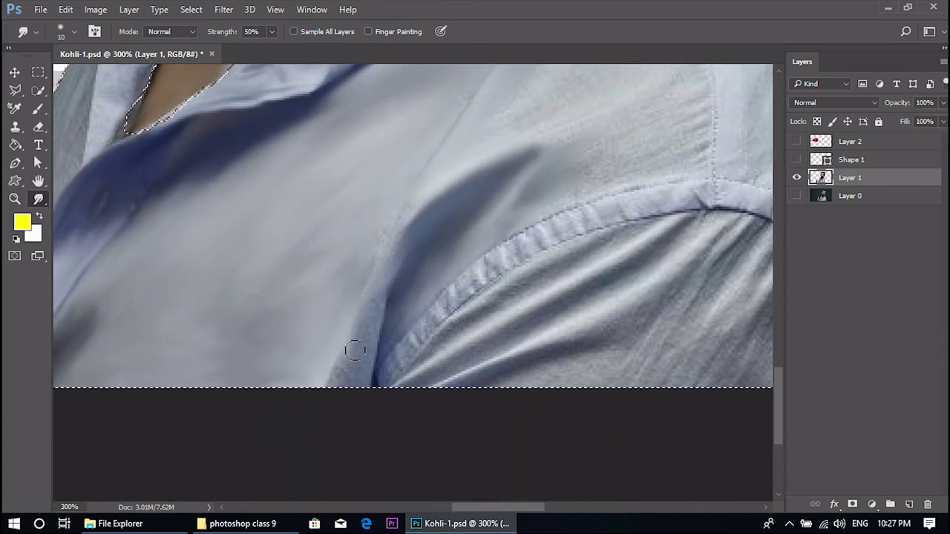
pyautogui.scroll(2, 378, 399)
pyautogui.hscroll(1, 378, 398)
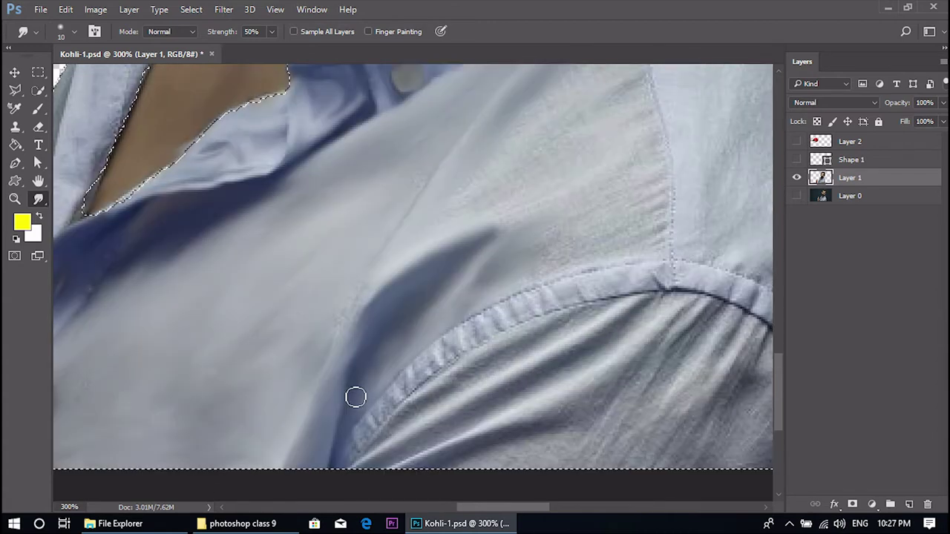
# - Smooth the panel between the diagonal crease and the shoulder seam, blending away the seam's stitching
pyautogui.scroll(1, 378, 319)
pyautogui.hscroll(3, 378, 319)
pyautogui.scroll(2, 371, 312)
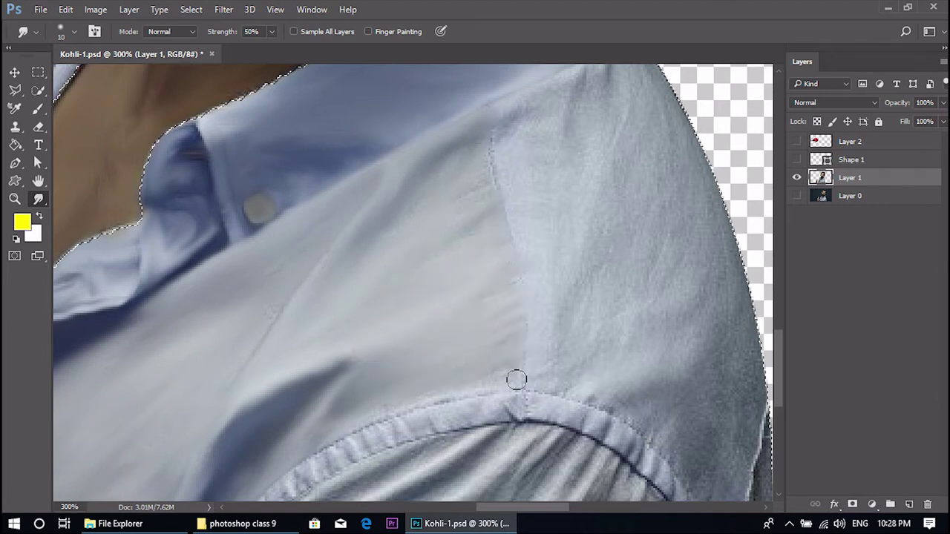
pyautogui.scroll(2, 380, 415)
pyautogui.hscroll(1, 381, 415)
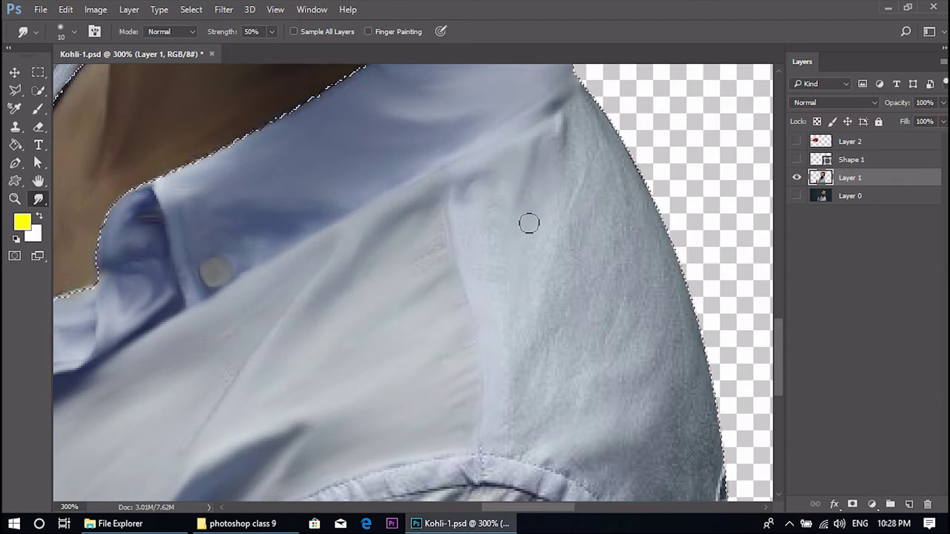
# - Enlarge the smudge brush to size 30 and smooth the outer shoulder along the shirt's edge
pyautogui.press(']')
pyautogui.press(']')
pyautogui.moveTo(636, 251)
pyautogui.mouseDown()
pyautogui.moveTo(698, 401)
pyautogui.moveTo(665, 297)
pyautogui.moveTo(713, 356)
pyautogui.mouseUp()
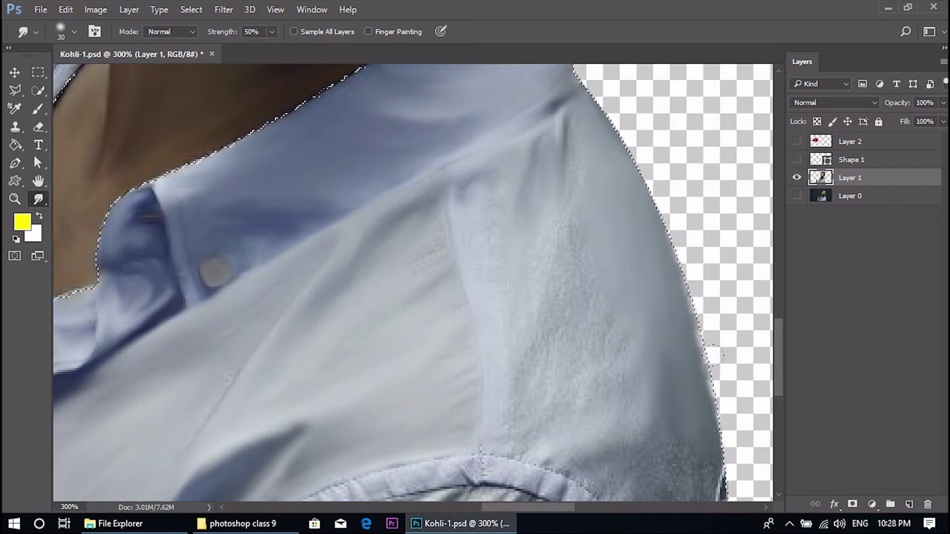
pyautogui.moveTo(654, 377)
pyautogui.mouseDown()
pyautogui.moveTo(581, 262)
pyautogui.moveTo(552, 143)
pyautogui.mouseUp()
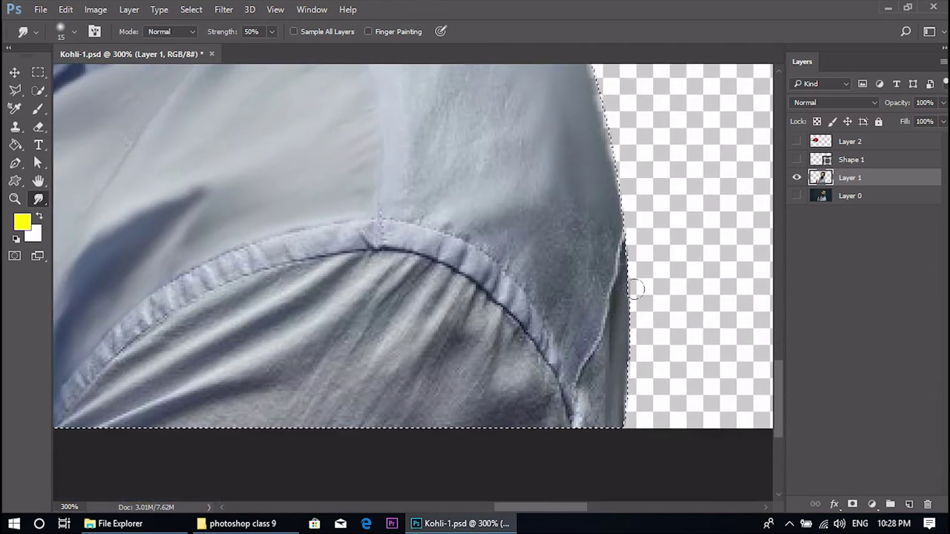
# - Smooth the narrow strip and crease at the shirt's outer edge and the dark fabric above the armhole seam, using smudge sizes 5 to 20
pyautogui.moveTo(628, 309)
pyautogui.mouseDown()
pyautogui.moveTo(619, 429)
pyautogui.moveTo(608, 364)
pyautogui.mouseUp()
pyautogui.press('[')
pyautogui.press('[')
pyautogui.press('[')
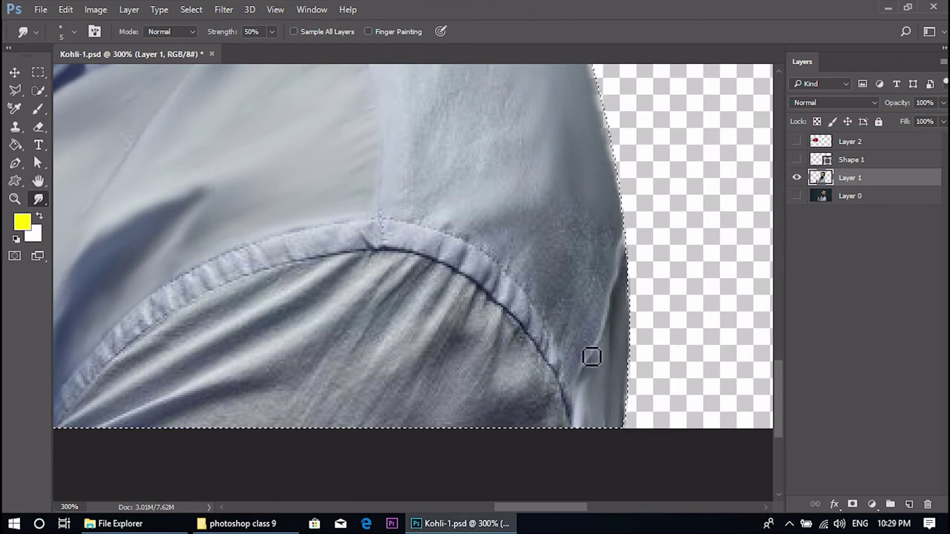
pyautogui.press(']')
pyautogui.press(']')
pyautogui.press(']')
pyautogui.press(']')
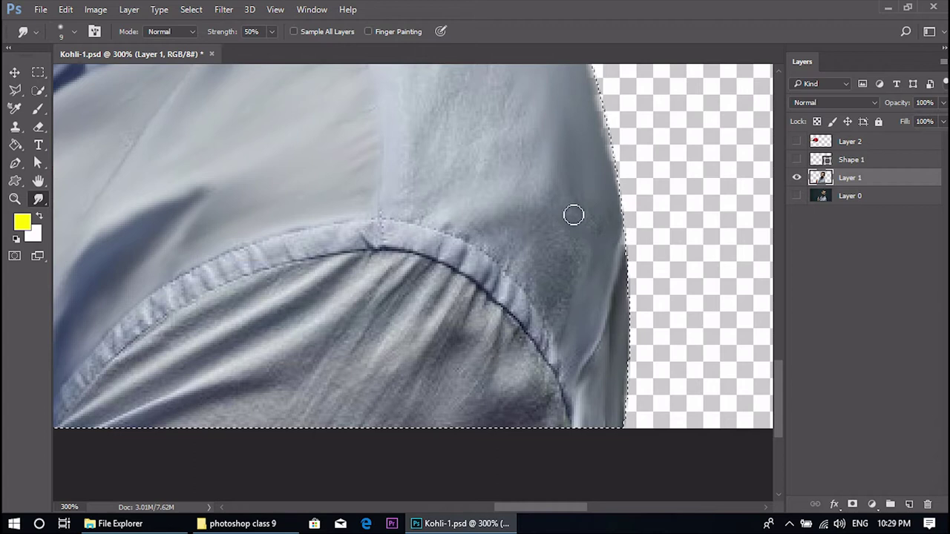
pyautogui.press(']')
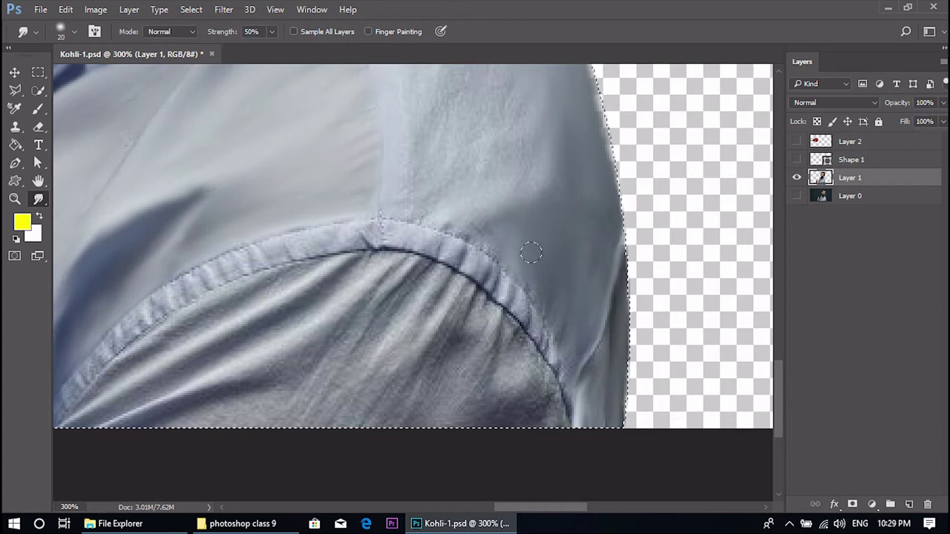
# - Smooth the upper shoulder fabric between the shoulder seam and the shirt's outer edge, up to the collar
pyautogui.scroll(3, 542, 275)
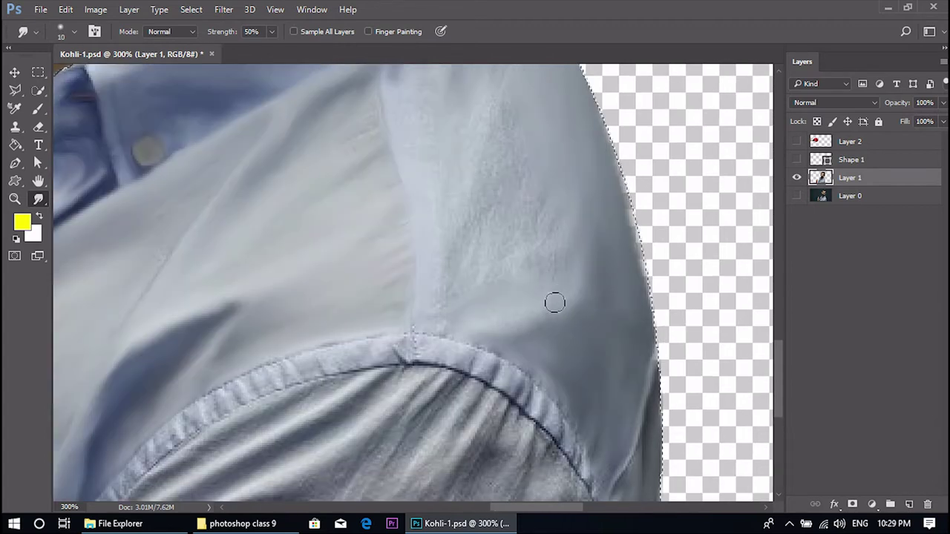
pyautogui.scroll(2, 540, 295)
pyautogui.press(']')
pyautogui.press(']')
pyautogui.press(']')
pyautogui.moveTo(461, 293)
pyautogui.mouseDown()
pyautogui.moveTo(565, 312)
pyautogui.moveTo(542, 331)
pyautogui.mouseUp()
pyautogui.press('[')
pyautogui.press('[')
pyautogui.press('[')
pyautogui.press('[')
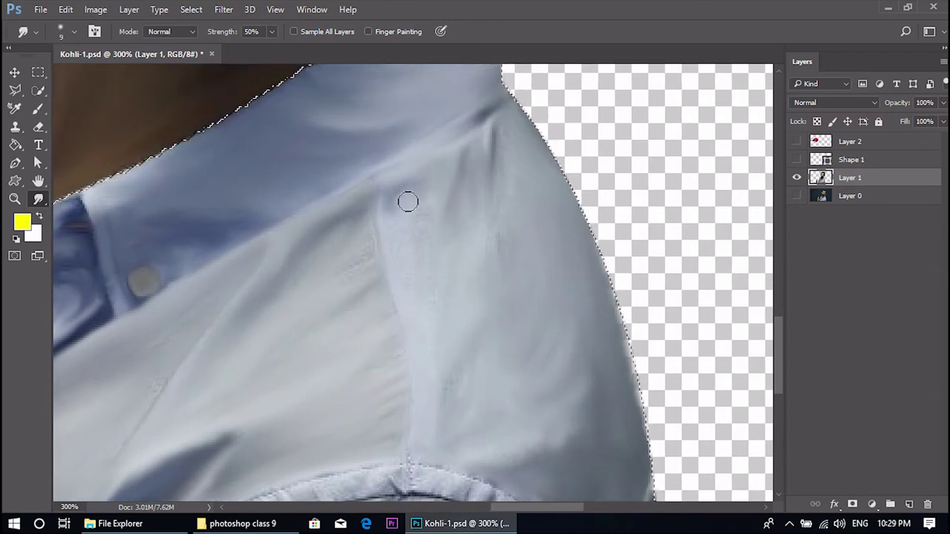
# - Blend away the stitching on the curved armhole seam and smooth the sleeve folds beneath it
pyautogui.scroll(-6, 460, 230)
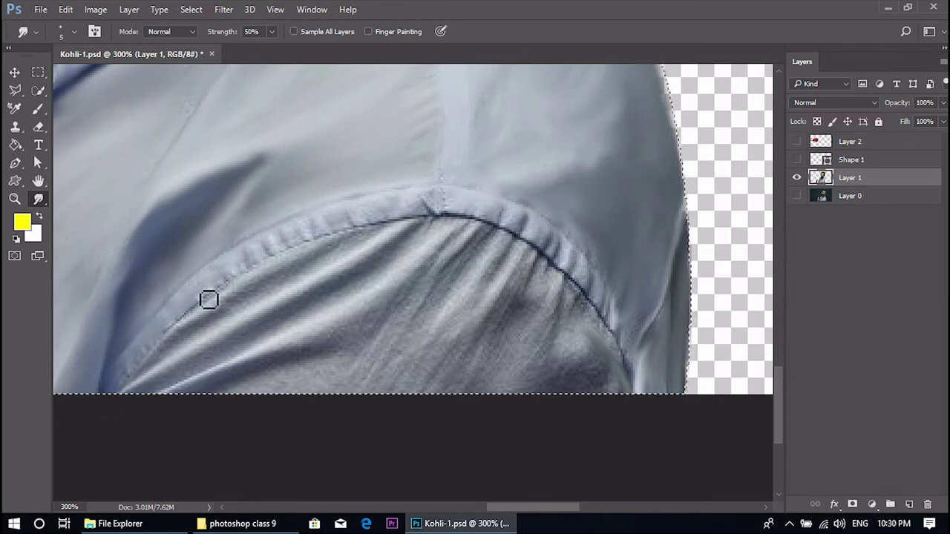
pyautogui.moveTo(432, 220)
pyautogui.mouseDown()
pyautogui.moveTo(466, 209)
pyautogui.moveTo(512, 222)
pyautogui.moveTo(500, 210)
pyautogui.moveTo(578, 259)
pyautogui.mouseUp()
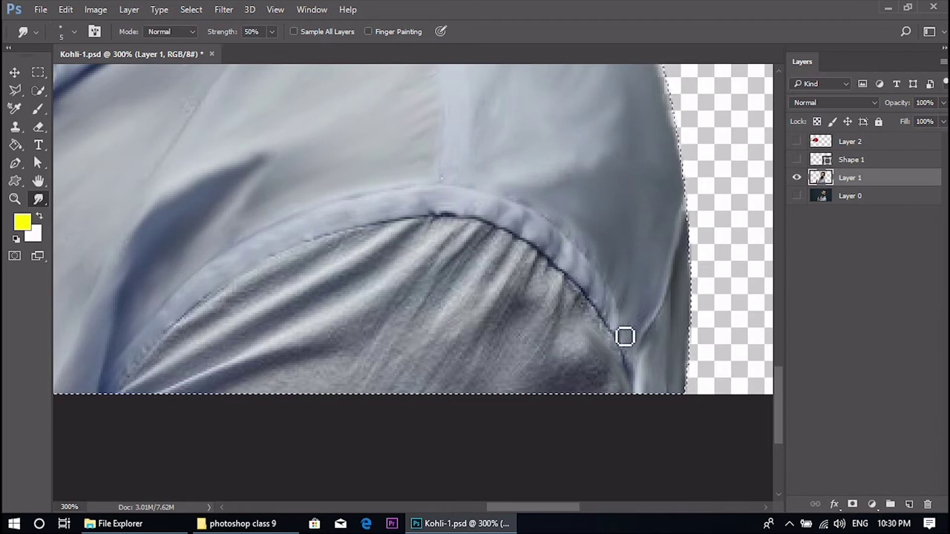
pyautogui.scroll(-3, 616, 319)
pyautogui.moveTo(502, 280)
pyautogui.mouseDown()
pyautogui.moveTo(481, 194)
pyautogui.moveTo(426, 256)
pyautogui.moveTo(476, 163)
pyautogui.mouseUp()
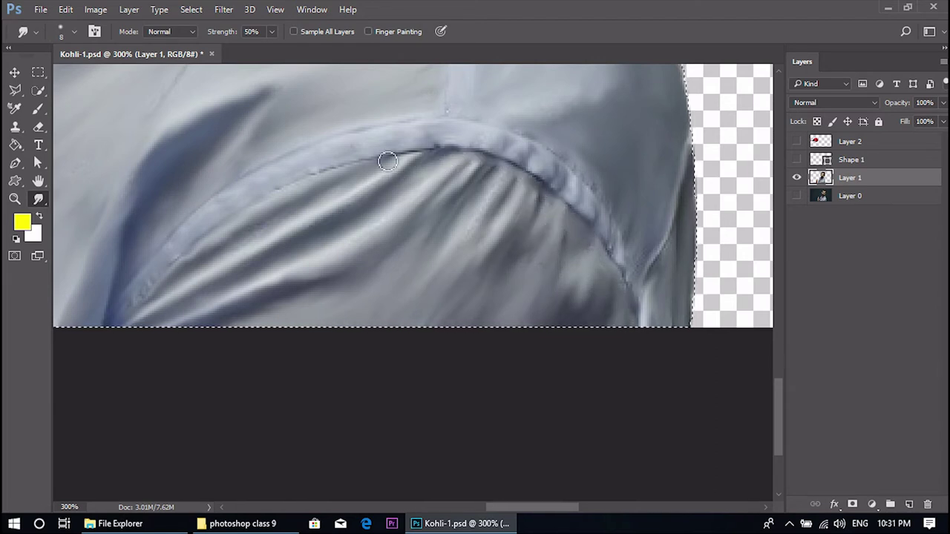
# - Reduce the smudge brush to size 5 and smooth the raised collar flap on the far side of the neck
pyautogui.hotkey('ctrl', '-')
pyautogui.hotkey('ctrl', '-')
pyautogui.hotkey('ctrl', '-')
pyautogui.hotkey('ctrl', '+')
pyautogui.hotkey('ctrl', '+')
pyautogui.hotkey('ctrl', '+')
pyautogui.moveTo(370, 355)
pyautogui.mouseDown()
pyautogui.moveTo(503, 242)
pyautogui.moveTo(519, 207)
pyautogui.mouseUp()
pyautogui.hotkey('ctrl', '+')
pyautogui.hotkey('ctrl', '+')
pyautogui.moveTo(531, 259)
pyautogui.mouseDown()
pyautogui.moveTo(537, 269)
pyautogui.moveTo(540, 202)
pyautogui.mouseUp()
pyautogui.press('[')
pyautogui.press('[')
pyautogui.press('[')
pyautogui.moveTo(604, 143)
pyautogui.mouseDown()
pyautogui.moveTo(493, 200)
pyautogui.moveTo(430, 271)
pyautogui.moveTo(433, 263)
pyautogui.moveTo(477, 302)
pyautogui.moveTo(595, 282)
pyautogui.moveTo(489, 277)
pyautogui.moveTo(551, 210)
pyautogui.moveTo(536, 218)
pyautogui.moveTo(610, 163)
pyautogui.moveTo(611, 203)
pyautogui.mouseUp()
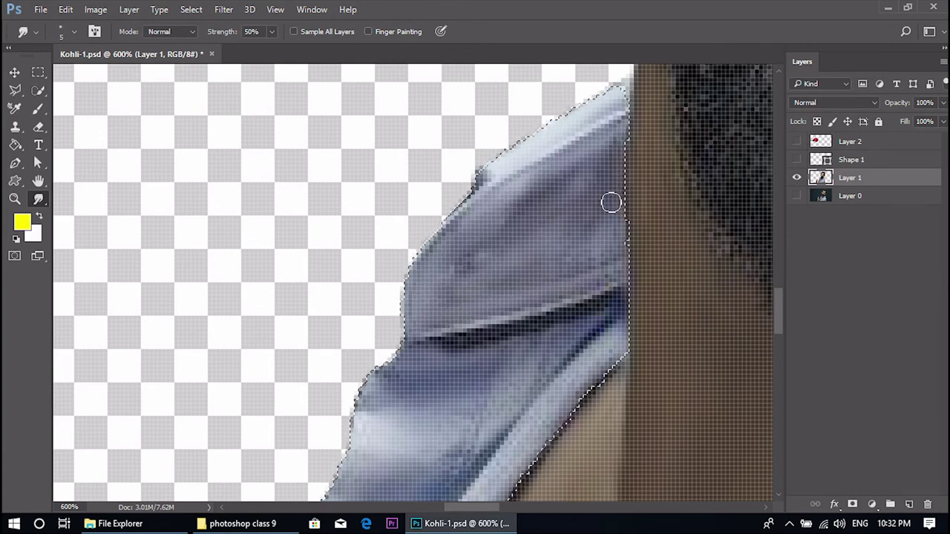
pyautogui.moveTo(535, 290)
pyautogui.mouseDown()
pyautogui.moveTo(576, 318)
pyautogui.moveTo(614, 299)
pyautogui.moveTo(406, 346)
pyautogui.moveTo(533, 332)
pyautogui.moveTo(501, 347)
pyautogui.moveTo(568, 321)
pyautogui.moveTo(593, 323)
pyautogui.mouseUp()
pyautogui.moveTo(490, 367); pyautogui.dragTo(558, 172)
pyautogui.moveTo(674, 121); pyautogui.dragTo(643, 150)
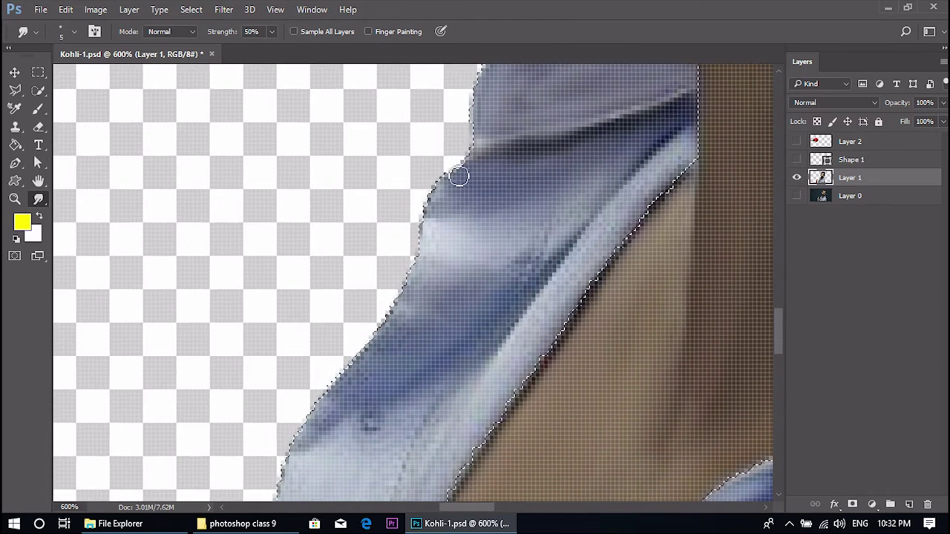
# - Smooth the blue folds below the far collar flap and the light fabric beneath them
pyautogui.scroll(-1, 505, 226)
pyautogui.moveTo(506, 226)
pyautogui.mouseDown()
pyautogui.moveTo(546, 192)
pyautogui.moveTo(431, 199)
pyautogui.moveTo(425, 223)
pyautogui.moveTo(384, 234)
pyautogui.moveTo(515, 213)
pyautogui.moveTo(274, 377)
pyautogui.moveTo(379, 364)
pyautogui.mouseUp()
pyautogui.moveTo(383, 392); pyautogui.dragTo(427, 269)
pyautogui.moveTo(370, 259); pyautogui.dragTo(291, 356)
pyautogui.moveTo(354, 424); pyautogui.dragTo(377, 282)
pyautogui.moveTo(317, 311); pyautogui.dragTo(439, 326)
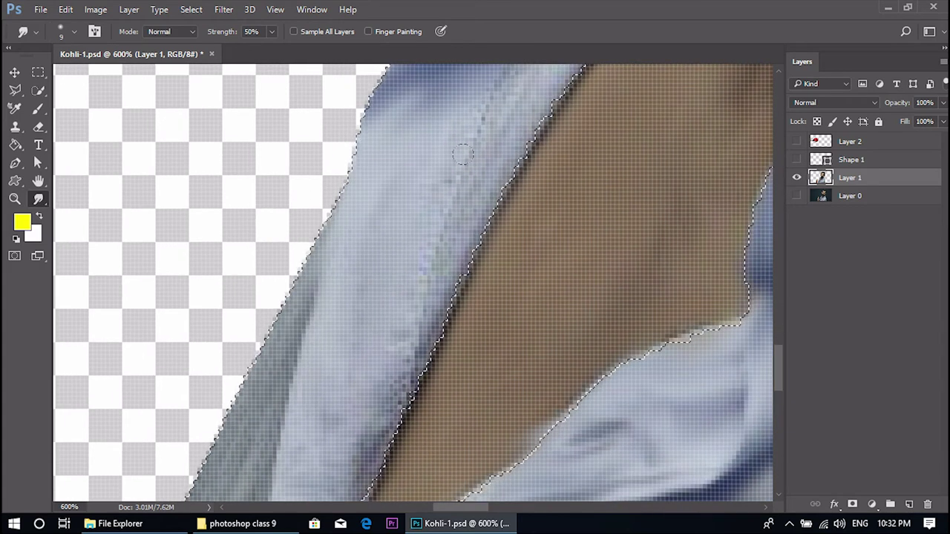
# - Smooth the speckled light band along the open neckline up to the dark crease under the collar flap, at smudge size 9
pyautogui.moveTo(431, 222); pyautogui.dragTo(373, 304)
pyautogui.moveTo(415, 283); pyautogui.dragTo(355, 408)
pyautogui.moveTo(424, 217)
pyautogui.mouseDown()
pyautogui.moveTo(334, 365)
pyautogui.moveTo(370, 265)
pyautogui.mouseUp()
pyautogui.moveTo(390, 309); pyautogui.dragTo(308, 411)
pyautogui.moveTo(327, 425); pyautogui.dragTo(384, 320)
pyautogui.moveTo(535, 129); pyautogui.dragTo(562, 115)
pyautogui.moveTo(398, 168); pyautogui.dragTo(382, 229)
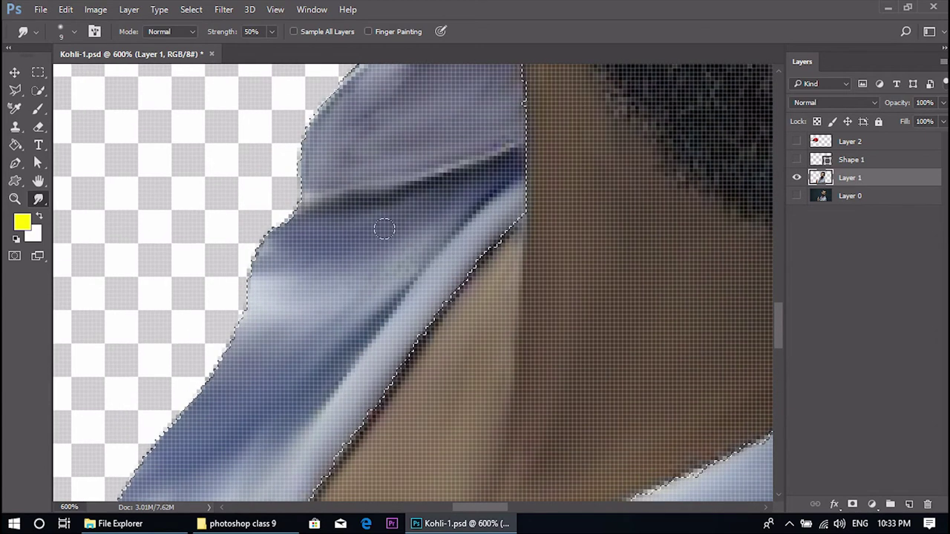
pyautogui.moveTo(437, 196); pyautogui.dragTo(358, 313)
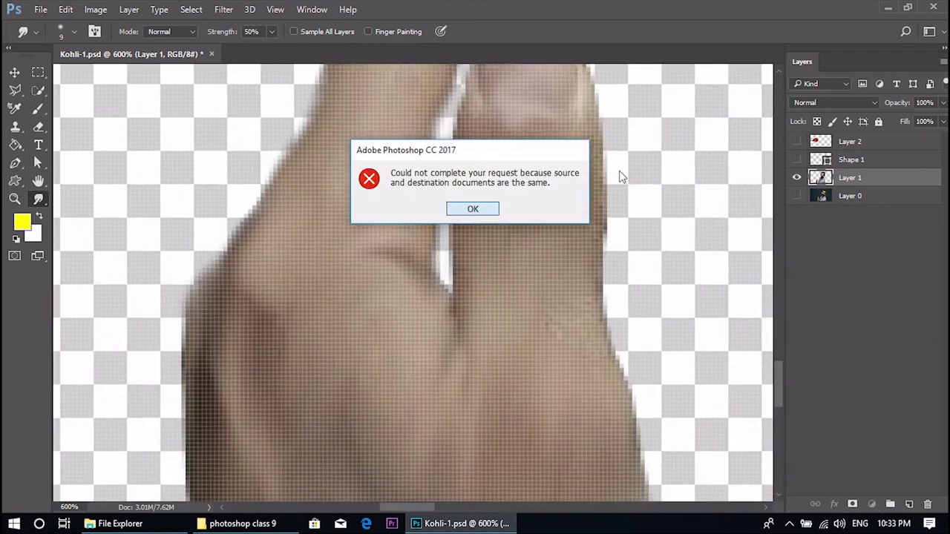
# - Dismiss the error dialog, return to the far collar and make Layer 1 the active layer again
pyautogui.press('space')
pyautogui.moveTo(622, 177); pyautogui.dragTo(257, 168)
pyautogui.moveTo(730, 276); pyautogui.dragTo(449, 203)
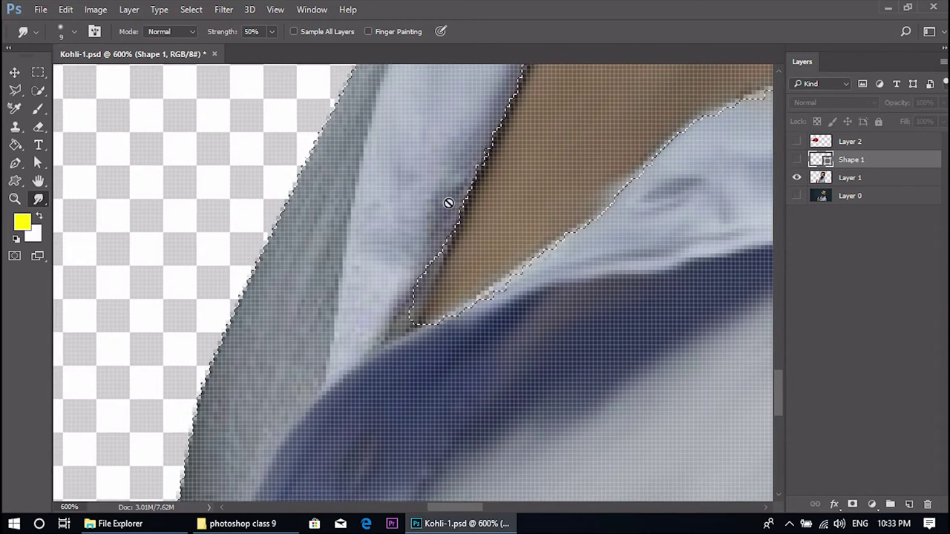
pyautogui.click(15, 73)
pyautogui.rightClick(39, 184)
pyautogui.rightClick(38, 202)
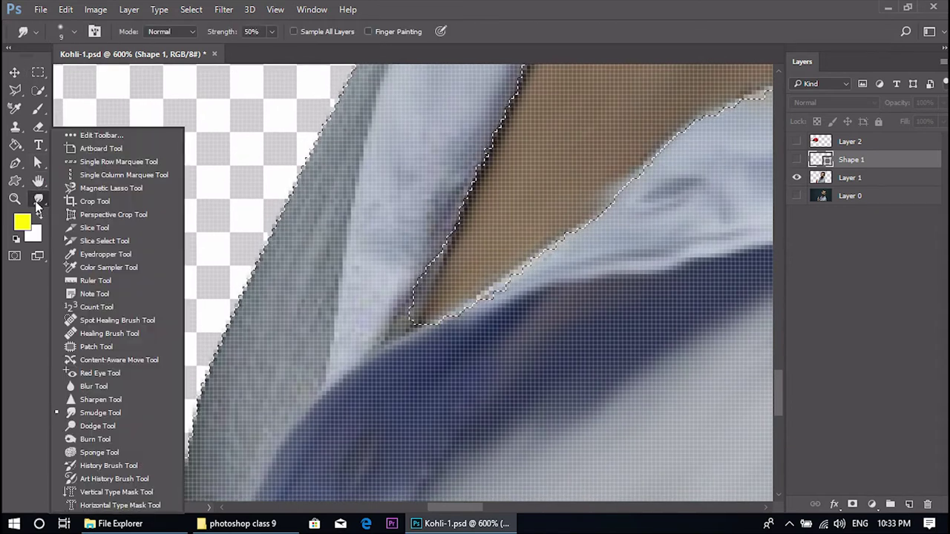
pyautogui.click(300, 288)
pyautogui.hotkey('alt', '[')
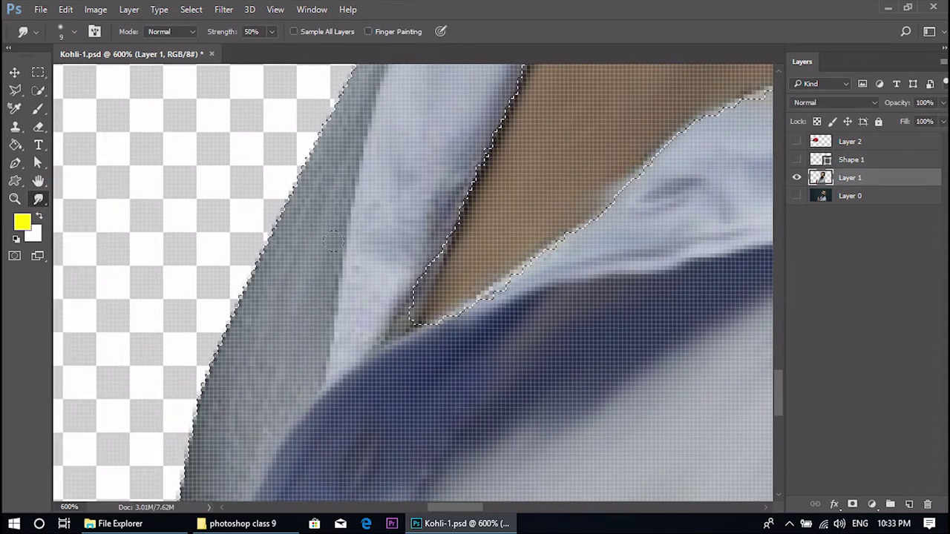
# - Smooth the grey strip along the shirt's far outer edge and the lower part of the light neckline band
pyautogui.moveTo(164, 486); pyautogui.dragTo(312, 268)
pyautogui.moveTo(221, 479); pyautogui.dragTo(238, 498)
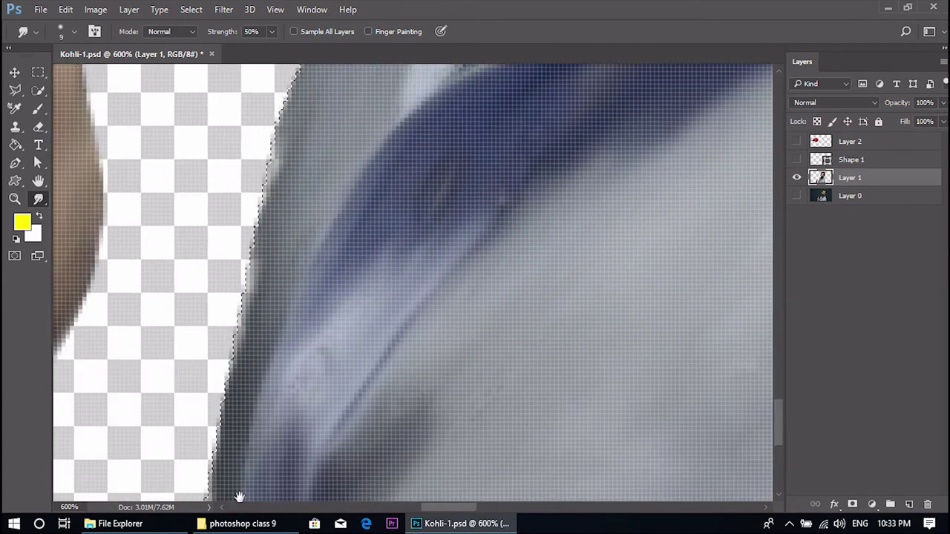
pyautogui.moveTo(395, 244); pyautogui.dragTo(310, 447)
pyautogui.moveTo(424, 283)
pyautogui.mouseDown()
pyautogui.moveTo(373, 443)
pyautogui.moveTo(410, 354)
pyautogui.mouseUp()
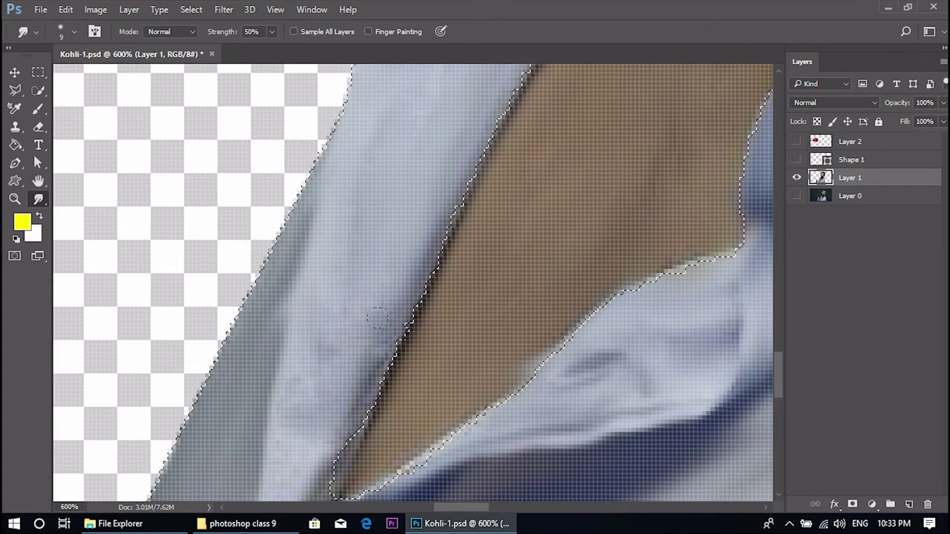
pyautogui.moveTo(438, 216); pyautogui.dragTo(342, 460)
pyautogui.moveTo(491, 128); pyautogui.dragTo(391, 361)
pyautogui.moveTo(379, 171); pyautogui.dragTo(286, 323)
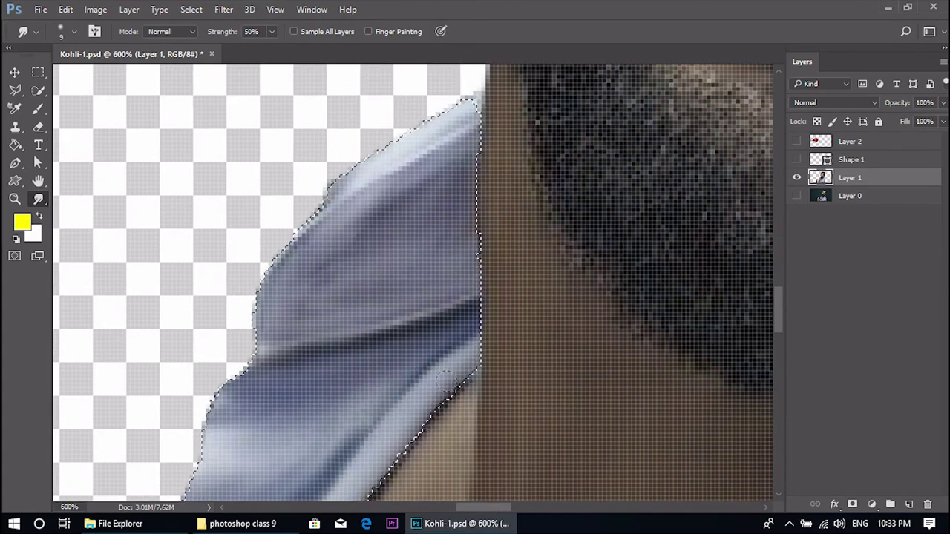
# - Clear the shirt selection and return to a view of the whole portrait
pyautogui.hotkey('ctrl', '-')
pyautogui.hotkey('ctrl', '-')
pyautogui.hotkey('ctrl', '-')
pyautogui.hotkey('ctrl', '-')
pyautogui.hotkey('ctrl', '-')
pyautogui.hotkey('ctrl', '-')
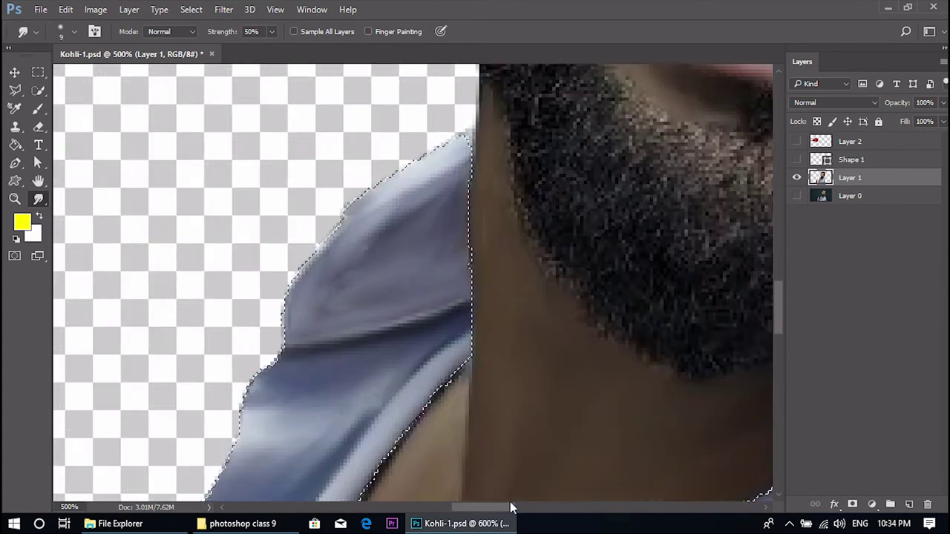
pyautogui.hotkey('ctrl', 'd')
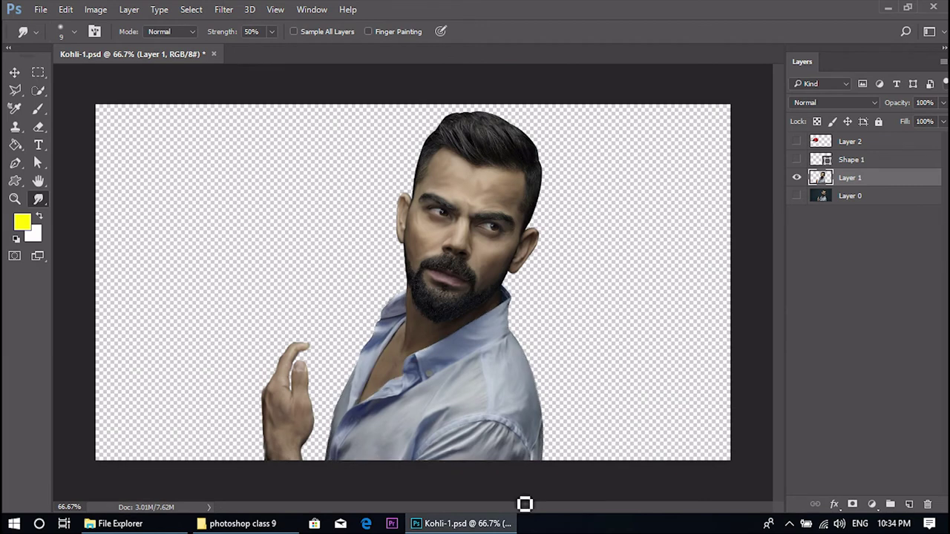
# - Start a Pen tool shape at the jaw beside the collar and trace the beard's lower edge around the chin
pyautogui.press('p')
pyautogui.scroll(2, 509, 315)
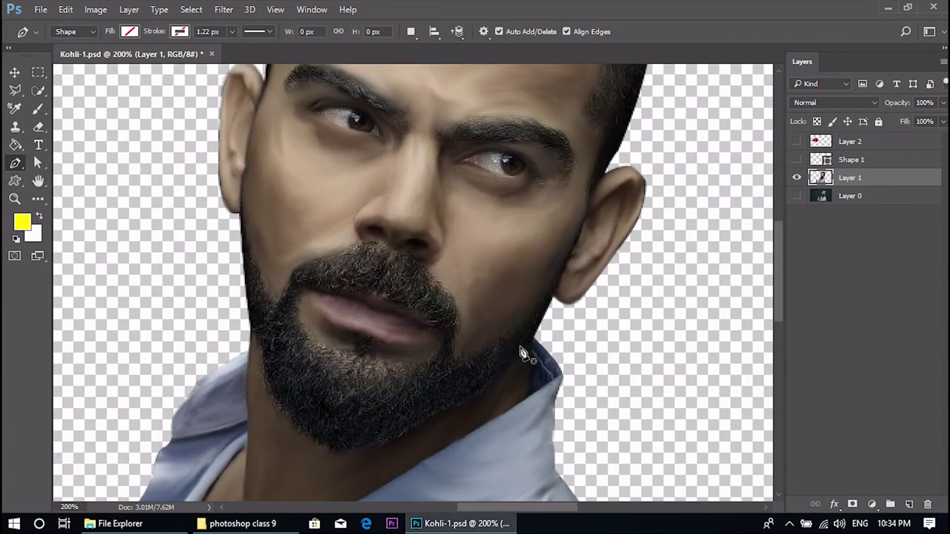
pyautogui.click(534, 337)
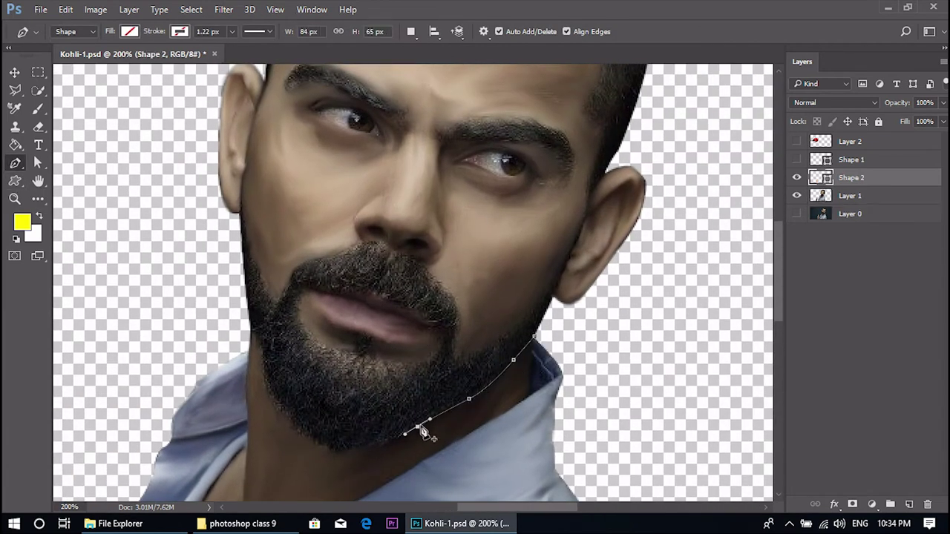
pyautogui.keyDown('alt'); pyautogui.click(340, 452); pyautogui.keyUp('alt')
pyautogui.moveTo(341, 452); pyautogui.dragTo(449, 469)
pyautogui.moveTo(388, 421)
pyautogui.mouseDown()
pyautogui.moveTo(371, 404)
pyautogui.moveTo(400, 409)
pyautogui.mouseUp()
pyautogui.keyDown('alt'); pyautogui.click(373, 374); pyautogui.keyUp('alt')
pyautogui.moveTo(387, 377); pyautogui.dragTo(377, 363)
pyautogui.scroll(2, 378, 340)
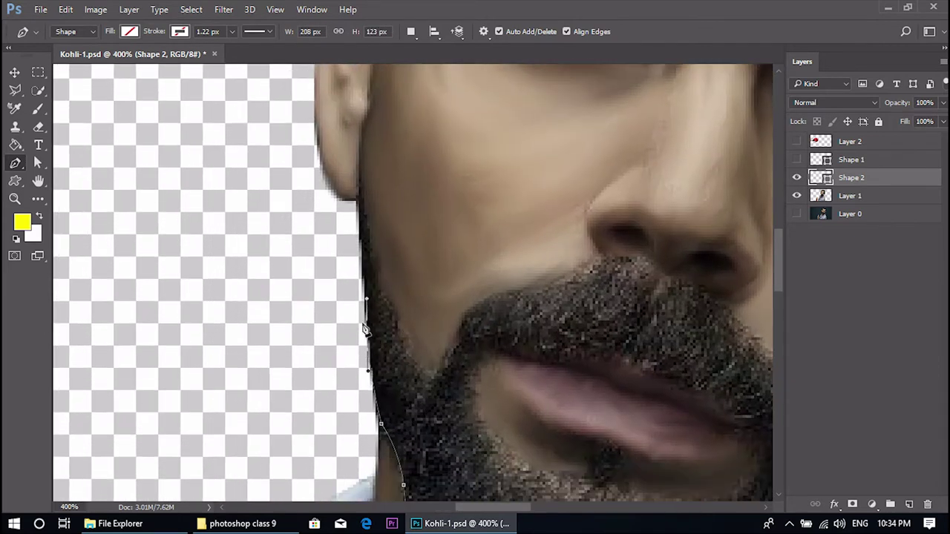
# - Continue the outline up the cheek, loosely around the ears and hair, and close it at the starting point
pyautogui.keyDown('alt'); pyautogui.click(366, 333); pyautogui.keyUp('alt')
pyautogui.moveTo(364, 331); pyautogui.dragTo(389, 389)
pyautogui.moveTo(385, 263); pyautogui.dragTo(382, 227)
pyautogui.moveTo(350, 273); pyautogui.dragTo(384, 331)
pyautogui.moveTo(365, 295); pyautogui.dragTo(327, 236)
pyautogui.moveTo(323, 105); pyautogui.dragTo(279, 259)
pyautogui.moveTo(371, 149); pyautogui.dragTo(300, 392)
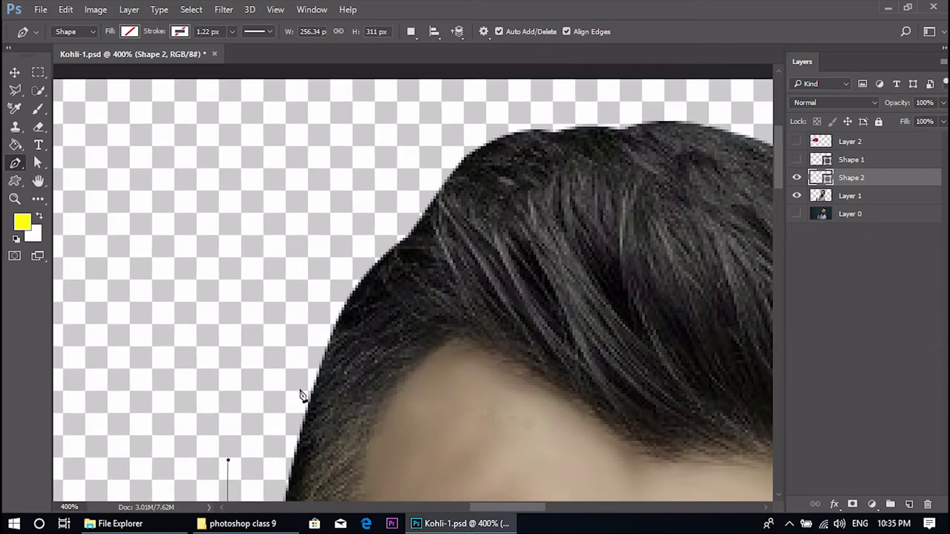
pyautogui.scroll(-3, 424, 288)
pyautogui.click(386, 281)
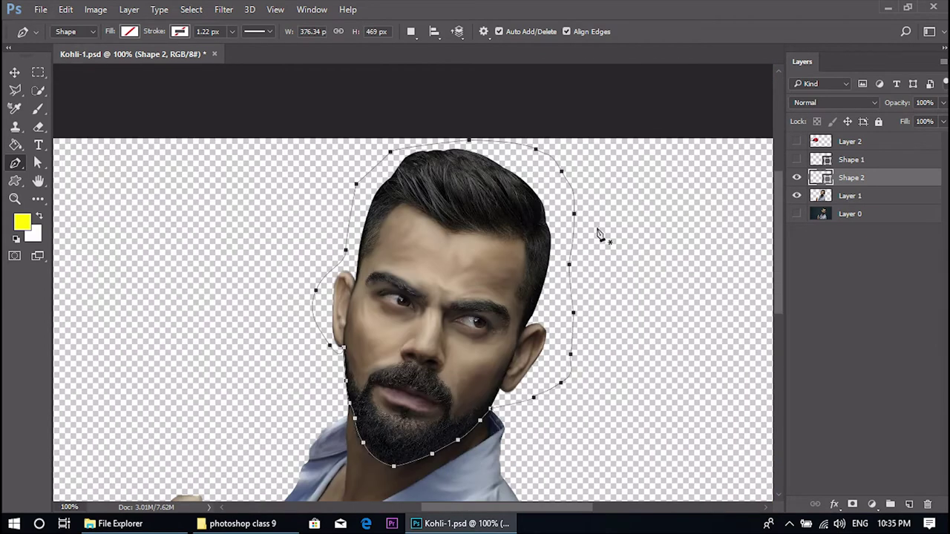
# - Turn the head outline into a selection and try copying the head from Layer 1 onto a new layer
pyautogui.rightClick(597, 230)
pyautogui.click(637, 221)
pyautogui.press('Return')
pyautogui.click(847, 198)
pyautogui.hotkey('ctrl', 'j')
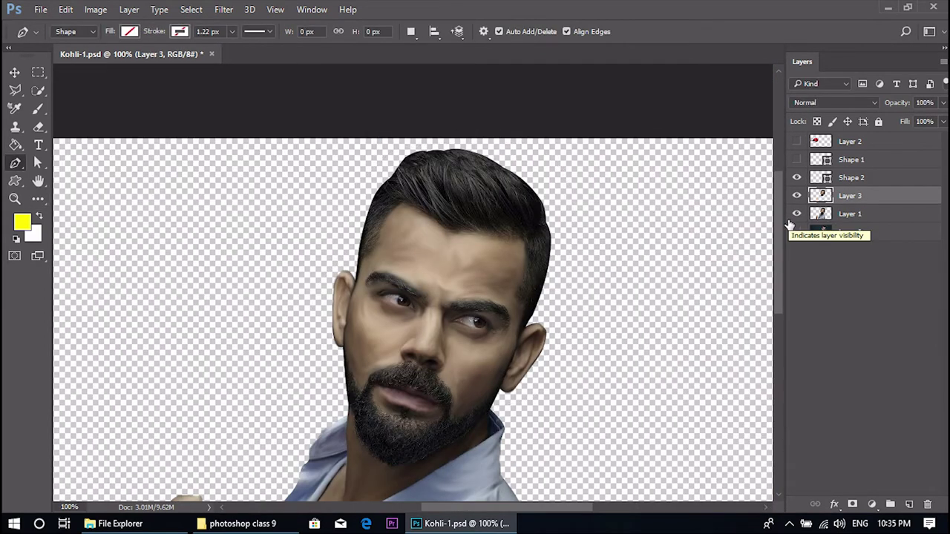
# - Undo the head copy and the trial cut from Layer 1, leaving Layer 0 hidden
pyautogui.hotkey('ctrl', 'z')
pyautogui.hotkey('ctrl', 'x')
pyautogui.click(792, 222)
pyautogui.hotkey('ctrl', 'z')
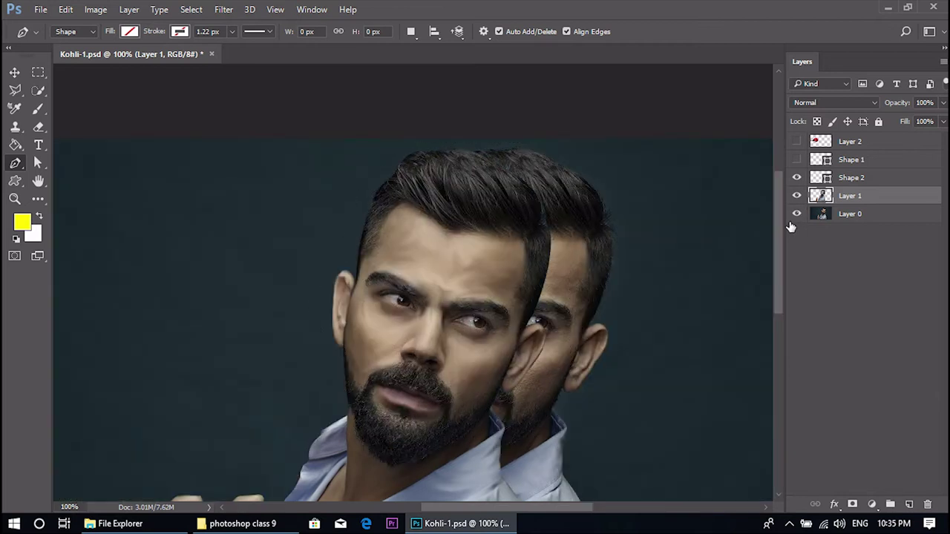
pyautogui.click(793, 220)
# - Reactivate the Shape 2 head outline and refine its anchor points along the jaw and the beard's lower edge
pyautogui.rightClick(817, 178)
pyautogui.click(604, 261)
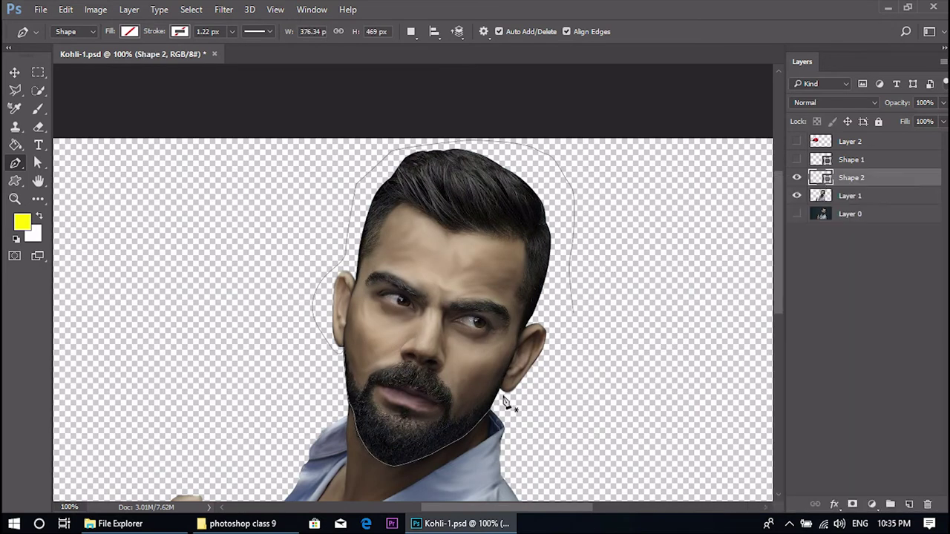
pyautogui.hotkey('ctrl', '+')
pyautogui.moveTo(677, 349); pyautogui.dragTo(477, 307)
pyautogui.click(536, 299)
pyautogui.moveTo(524, 401); pyautogui.dragTo(530, 280)
pyautogui.moveTo(503, 314); pyautogui.dragTo(477, 332)
pyautogui.click(436, 345)
pyautogui.click(380, 372)
pyautogui.moveTo(411, 389); pyautogui.dragTo(518, 352)
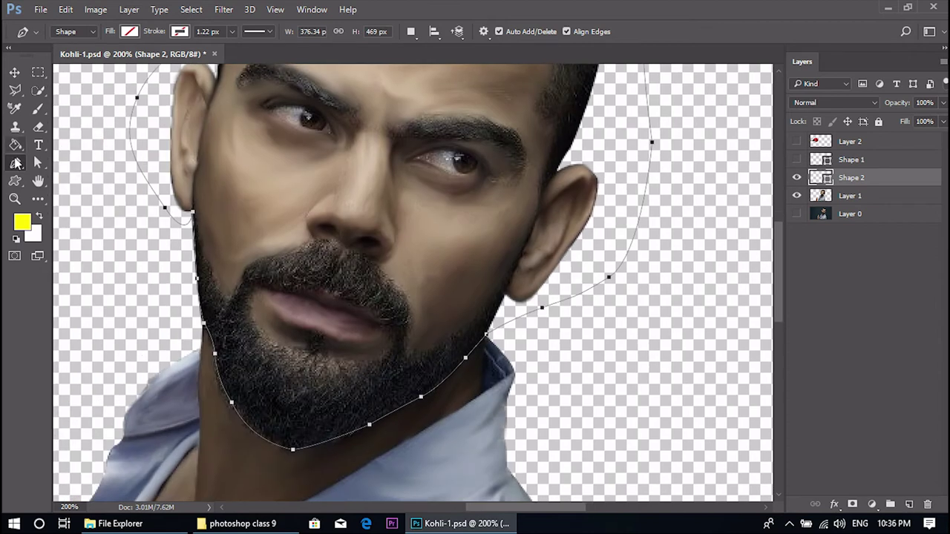
# - Cut the outlined head out of Layer 1 and paste it onto its own layer
pyautogui.rightClick(38, 164)
pyautogui.click(71, 176)
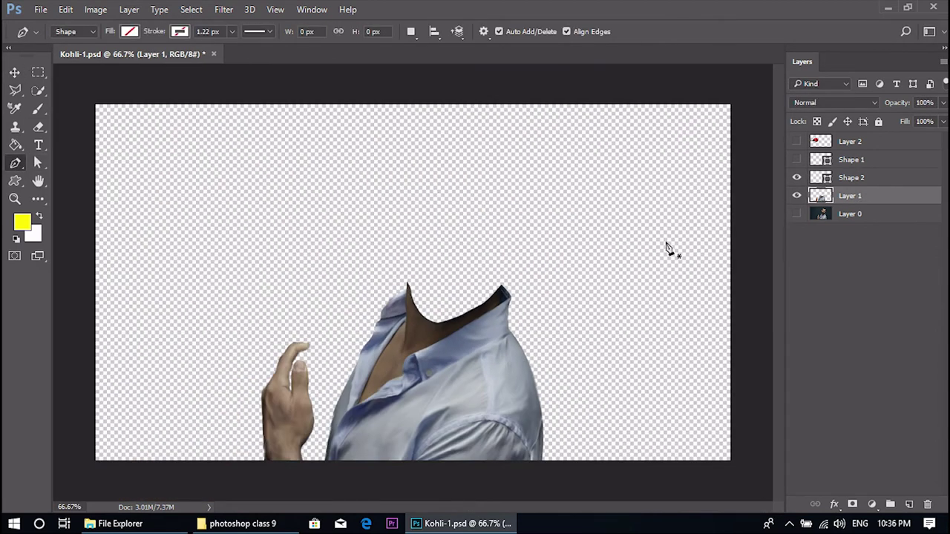
pyautogui.hotkey('ctrl', 'v')
pyautogui.press('v')
# - Delete the Shape 1 and Shape 2 outline layers and leave no layer selected
pyautogui.click(470, 248)
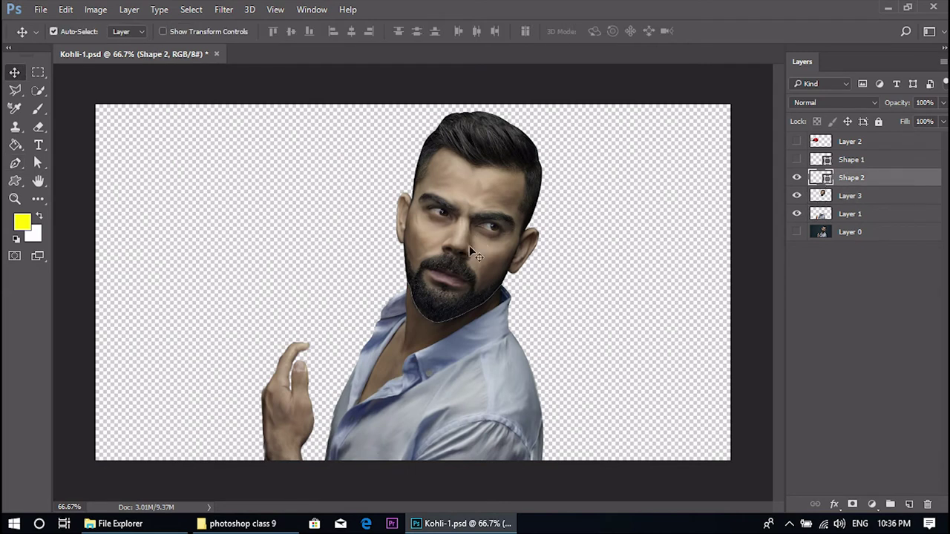
pyautogui.keyDown('shift'); pyautogui.click(863, 161); pyautogui.keyUp('shift')
pyautogui.click(928, 504)
pyautogui.press('Return')
pyautogui.moveTo(467, 245); pyautogui.dragTo(466, 252)
pyautogui.click(595, 267)
# - Draw a closed Pen tool outline around the subject's left eye, just beneath the eyebrow
pyautogui.hotkey('ctrl', '+')
pyautogui.moveTo(549, 386); pyautogui.dragTo(471, 358)
pyautogui.hotkey('ctrl', '+')
pyautogui.hotkey('ctrl', '+')
pyautogui.moveTo(462, 304); pyautogui.dragTo(398, 420)
pyautogui.press('p')
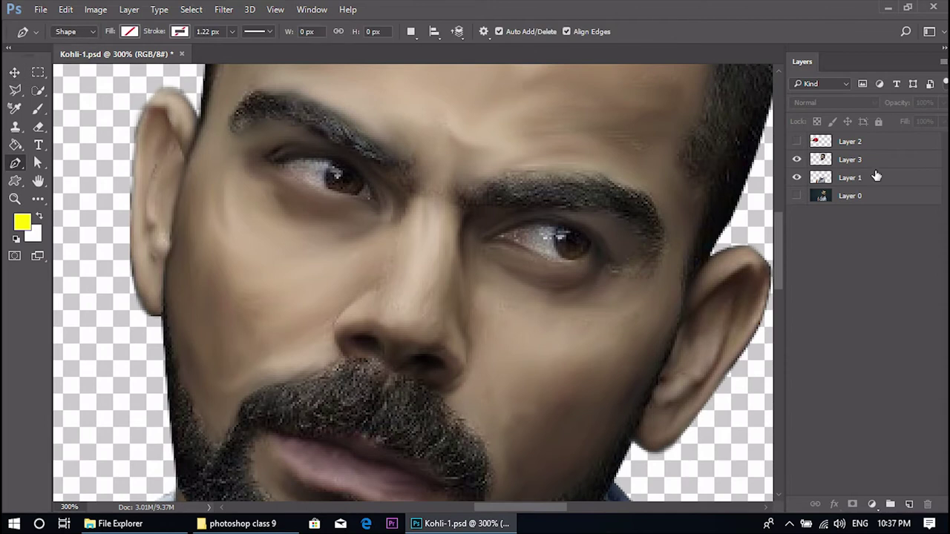
pyautogui.click(466, 245)
pyautogui.moveTo(487, 215); pyautogui.dragTo(505, 214)
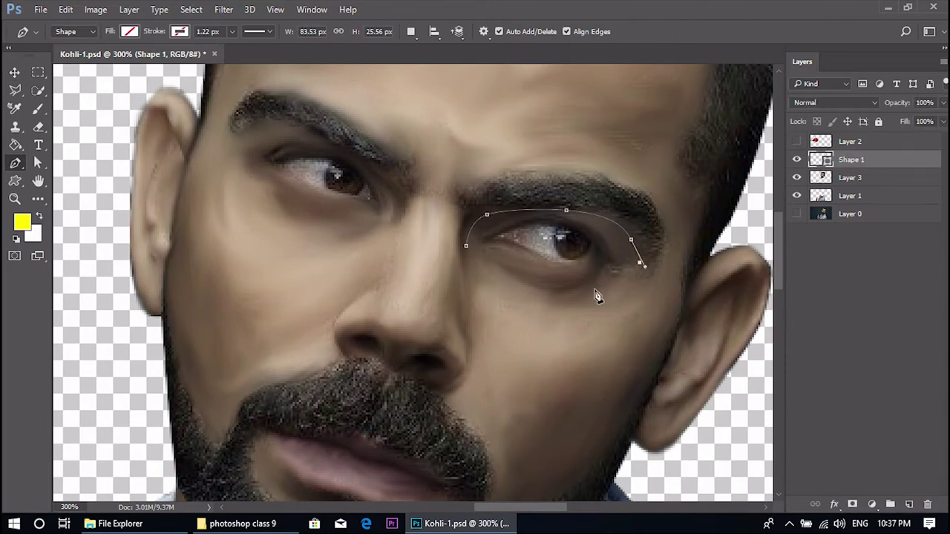
pyautogui.click(466, 246)
# - Convert the eye outline to a selection, cut the eye from Layer 3 and paste it in place on a new layer
pyautogui.rightClick(486, 155)
pyautogui.click(541, 221)
pyautogui.press('Return')
pyautogui.click(836, 184)
pyautogui.hotkey('ctrl', 'x')
pyautogui.hotkey('ctrl', 'shift', 'v')
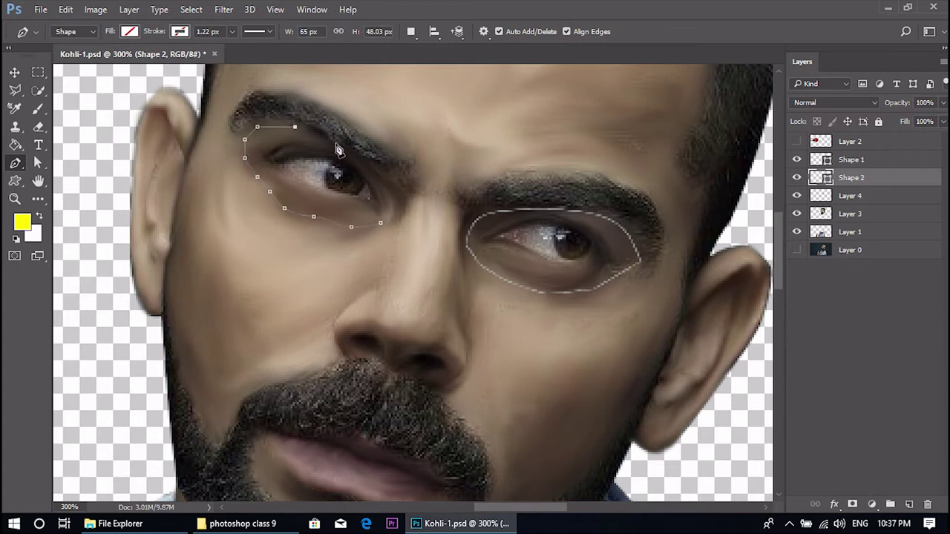
# - Turn the subject's right eye outline into a selection, then cut that eye from Layer 3 and paste it in place as Layer 5
pyautogui.rightClick(471, 125)
pyautogui.click(530, 183)
pyautogui.press('Return')
pyautogui.hotkey('ctrl', 'shift', 'alt', 'n')
pyautogui.hotkey('ctrl', 'BackSpace')
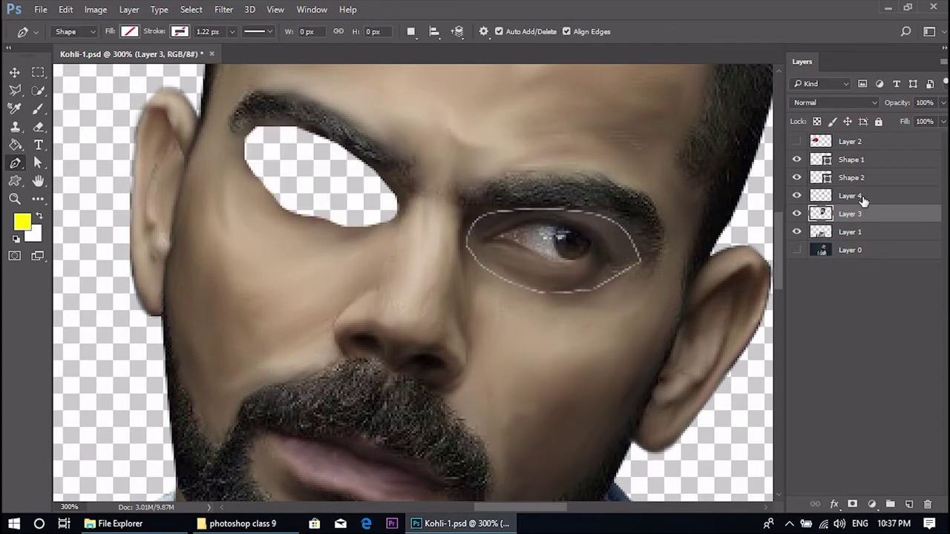
pyautogui.hotkey('ctrl', 'z')
pyautogui.press('v')
pyautogui.click(369, 206)
pyautogui.hotkey('ctrl', 't')
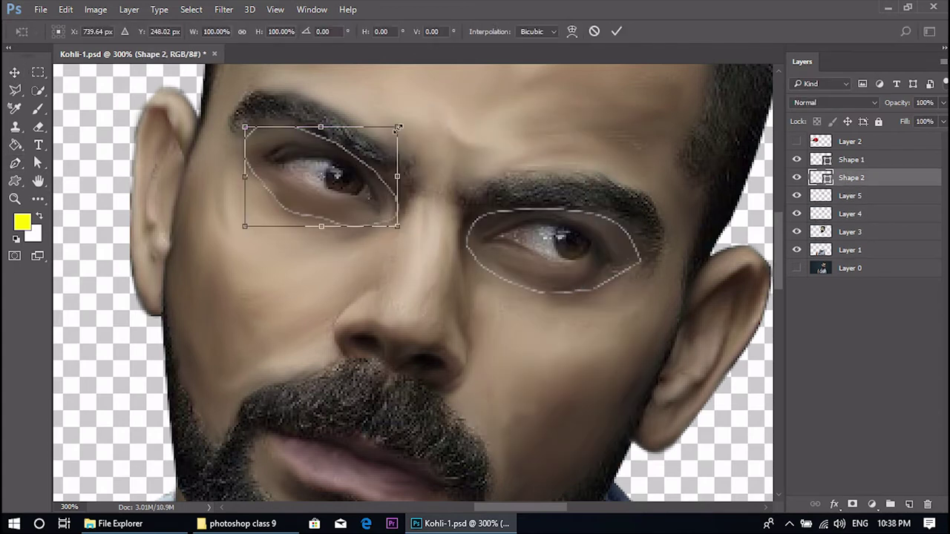
pyautogui.moveTo(398, 127); pyautogui.dragTo(406, 120)
pyautogui.click(15, 72)
pyautogui.click(571, 208)
# - Delete the two eye outline layers, Shape 1 and Shape 2
pyautogui.keyDown('shift'); pyautogui.click(874, 162); pyautogui.keyUp('shift')
pyautogui.click(927, 504)
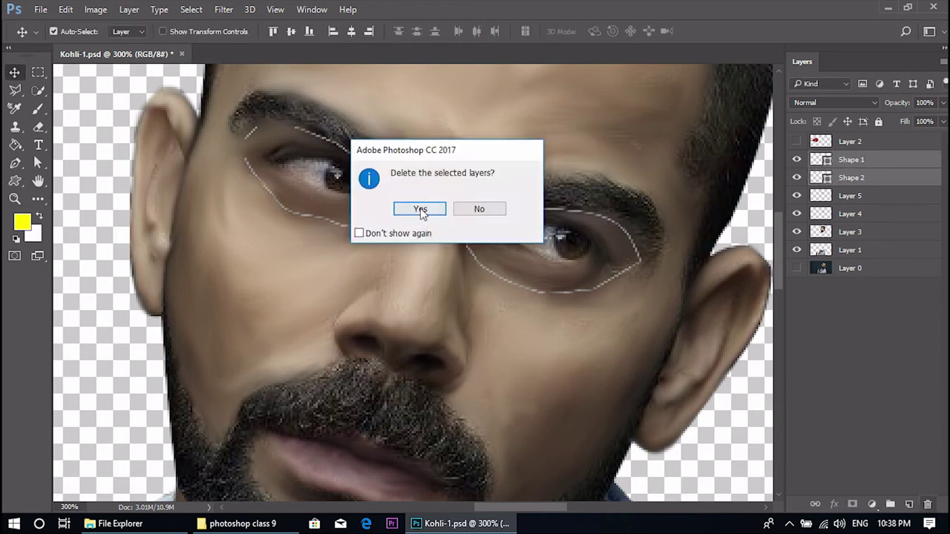
pyautogui.click(422, 208)
# - Enlarge the right eye on Layer 5 and the left eye on Layer 4 slightly with Free Transform
pyautogui.hotkey('ctrl', 't')
pyautogui.press('Return')
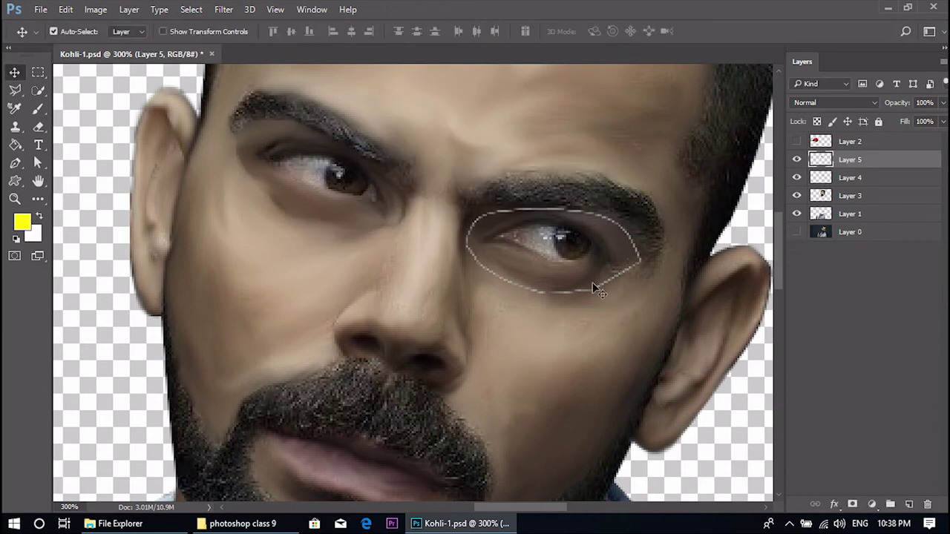
pyautogui.click(557, 283)
pyautogui.hotkey('ctrl', 't')
pyautogui.moveTo(641, 209); pyautogui.dragTo(651, 202)
pyautogui.press('Return')
# - Draw a closed Pen tool outline around the subject's left eyebrow directly above Layer 3
pyautogui.hotkey('ctrl', '-')
pyautogui.click(15, 163)
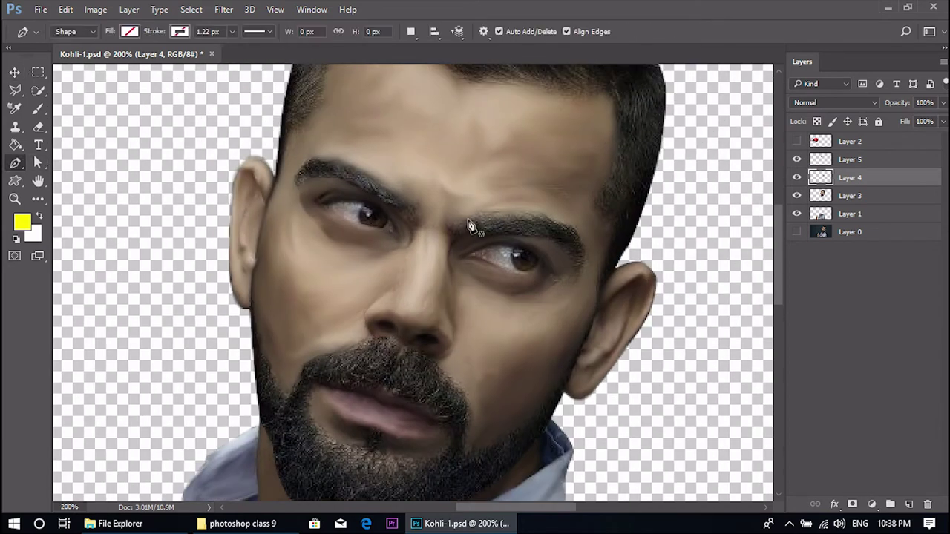
pyautogui.click(850, 196)
pyautogui.hotkey('ctrl', '+')
pyautogui.moveTo(602, 263); pyautogui.dragTo(548, 281)
pyautogui.click(417, 237)
pyautogui.moveTo(441, 233); pyautogui.dragTo(454, 229)
pyautogui.moveTo(483, 226); pyautogui.dragTo(496, 226)
pyautogui.moveTo(508, 229); pyautogui.dragTo(536, 227)
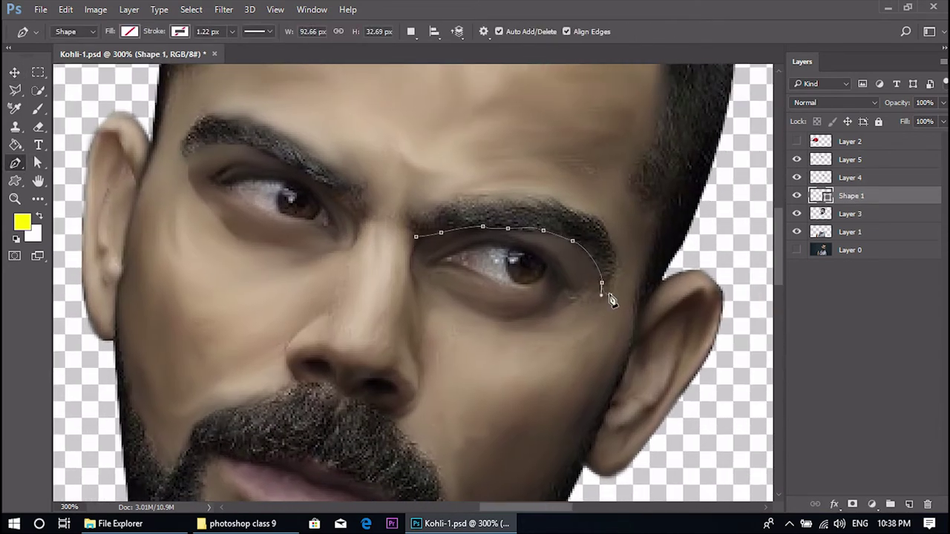
# - Convert the left eyebrow outline to a selection, cut the eyebrow from Layer 3 and paste it in place on a new layer
pyautogui.hotkey('ctrl', 'Return')
pyautogui.click(880, 214)
pyautogui.hotkey('ctrl', 'j')
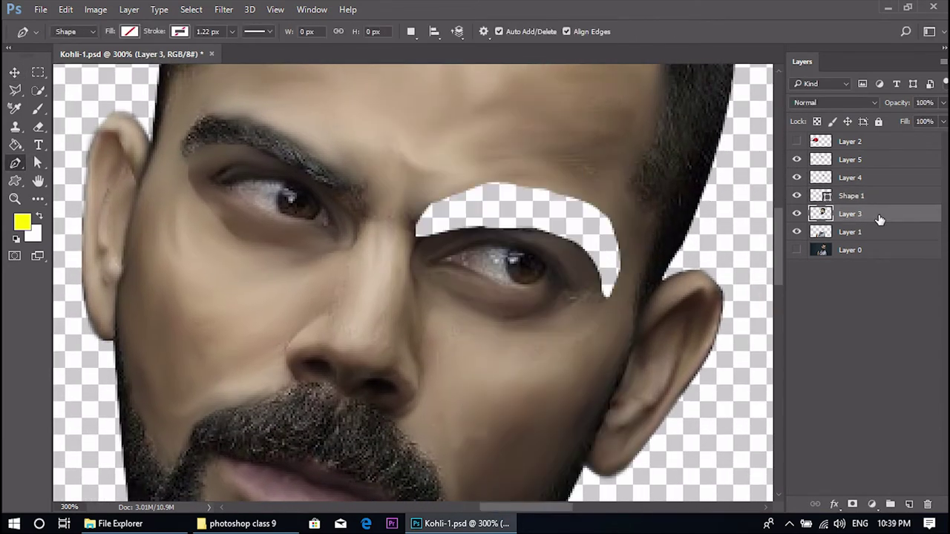
# - Try to enlarge the left eyebrow on Layer 6 to about 118% and shift it over the gap
pyautogui.press('v')
pyautogui.hotkey('ctrl', 't')
pyautogui.moveTo(620, 184); pyautogui.dragTo(639, 169)
pyautogui.moveTo(599, 224); pyautogui.dragTo(588, 223)
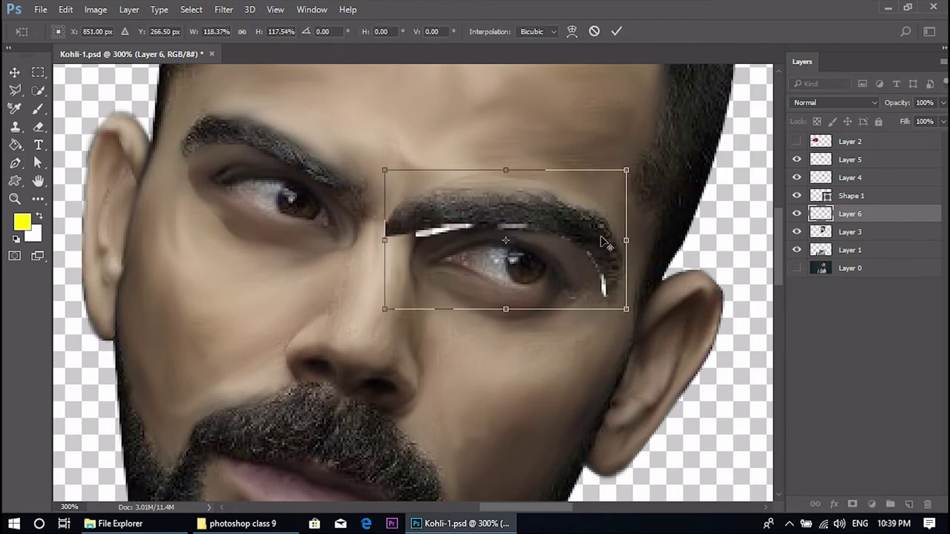
pyautogui.press('Return')
pyautogui.hotkey('ctrl', 'z')
# - Try to outline the subject's right eyebrow with the Pen tool and make a selection from it
pyautogui.press('p')
pyautogui.click(355, 216)
pyautogui.click(319, 188)
pyautogui.click(281, 167)
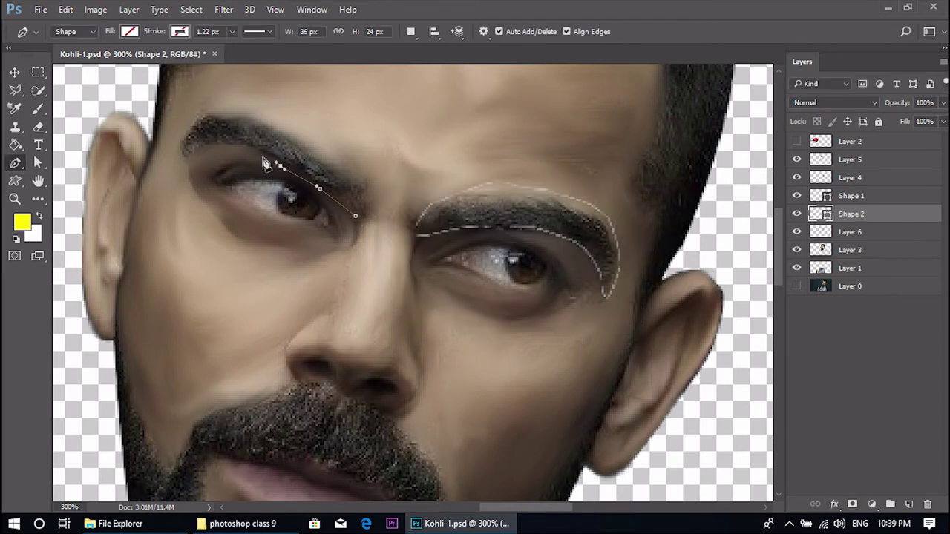
pyautogui.rightClick(382, 144)
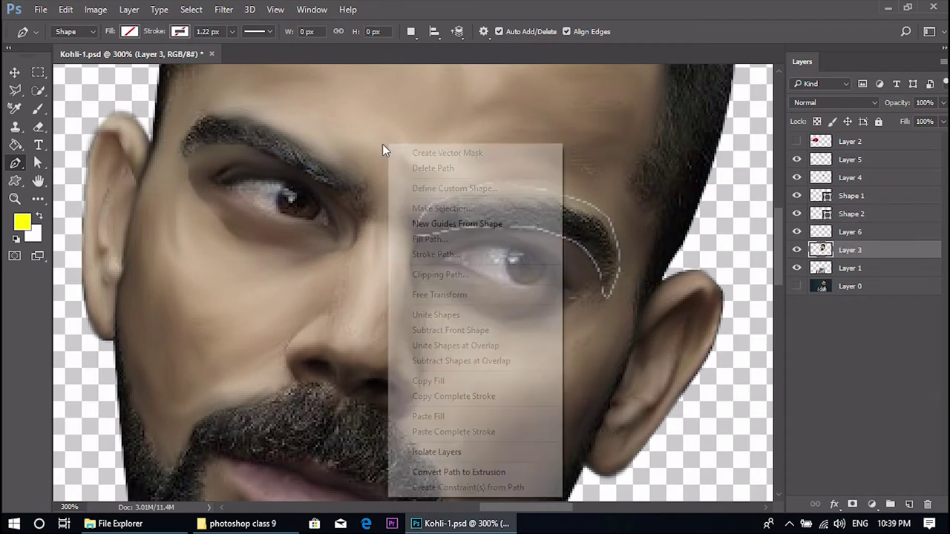
# - Outline the right eyebrow above Layer 3, convert it to a selection and move the cut eyebrow onto a new layer in place
pyautogui.click(344, 199)
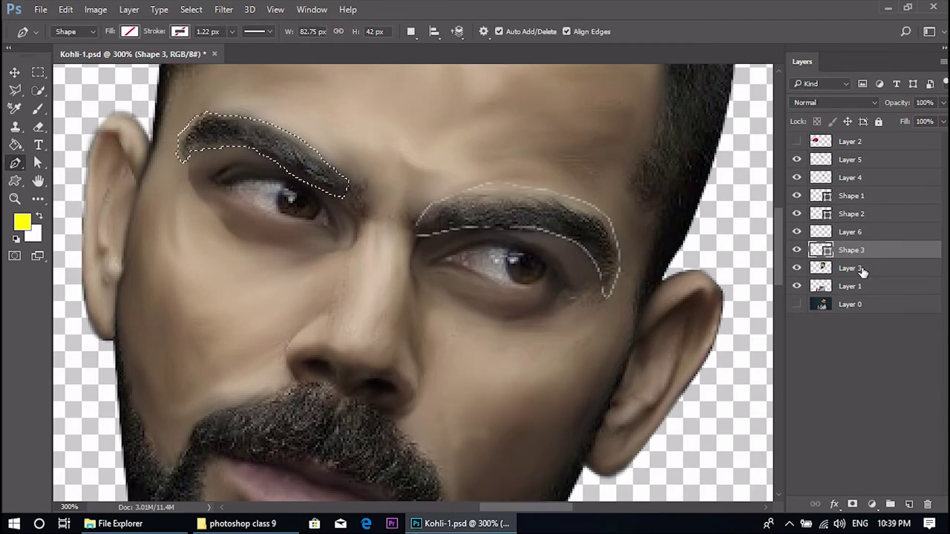
pyautogui.hotkey('ctrl', 'BackSpace')
# - Draw a closed Pen tool outline around the subject's left ear, following the edge of the face
pyautogui.hotkey('ctrl', '-')
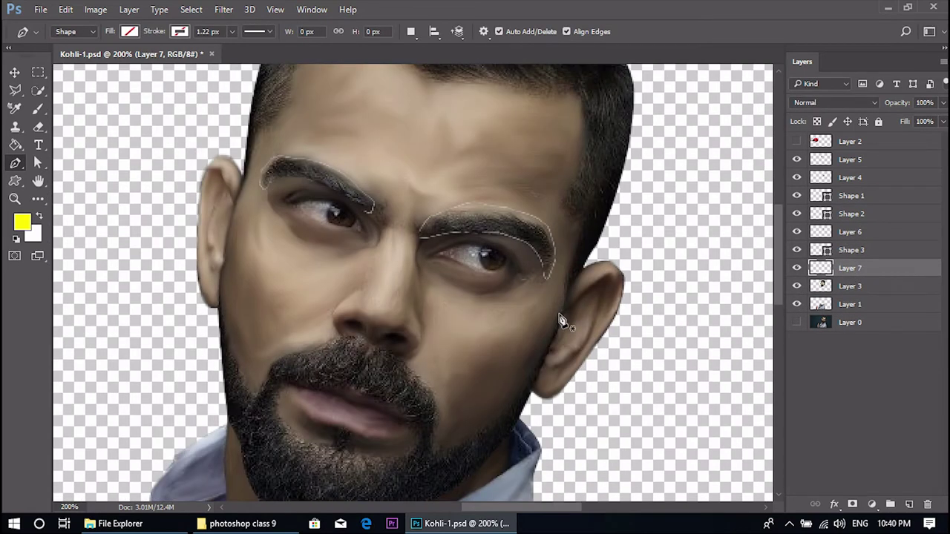
pyautogui.click(854, 286)
pyautogui.click(564, 306)
pyautogui.click(569, 286)
pyautogui.click(584, 270)
pyautogui.click(597, 253)
pyautogui.moveTo(640, 241); pyautogui.dragTo(657, 249)
pyautogui.moveTo(655, 280); pyautogui.dragTo(645, 324)
pyautogui.moveTo(640, 331); pyautogui.dragTo(633, 355)
# - Convert the left ear outline to a selection, cut the ear from Layer 3 and paste it in place on a new layer
pyautogui.rightClick(625, 290)
pyautogui.click(665, 215)
pyautogui.click(557, 144)
pyautogui.click(871, 306)
pyautogui.hotkey('ctrl', 'x')
pyautogui.hotkey('ctrl', 'shift', 'v')
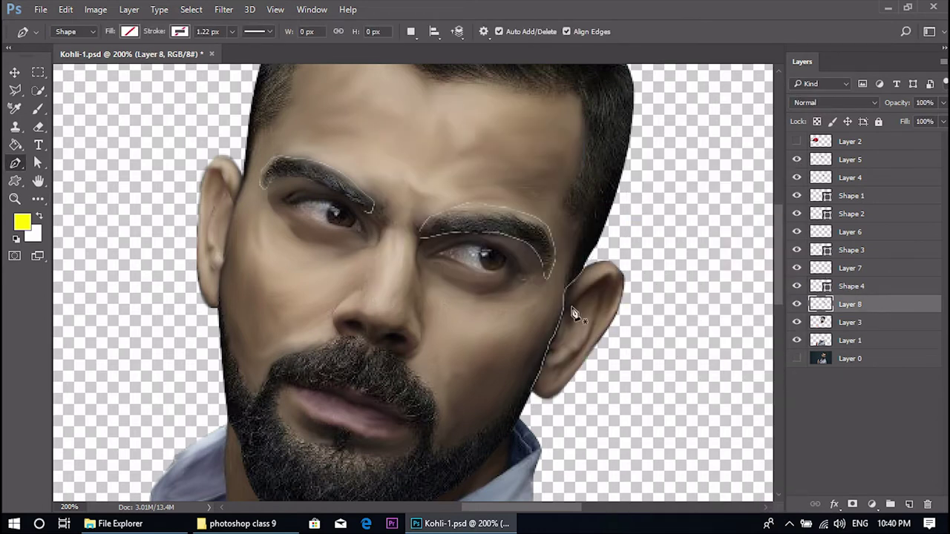
# - Draw a closed Pen tool outline around the subject's right ear directly above Layer 3
pyautogui.click(867, 326)
pyautogui.moveTo(219, 310); pyautogui.dragTo(217, 291)
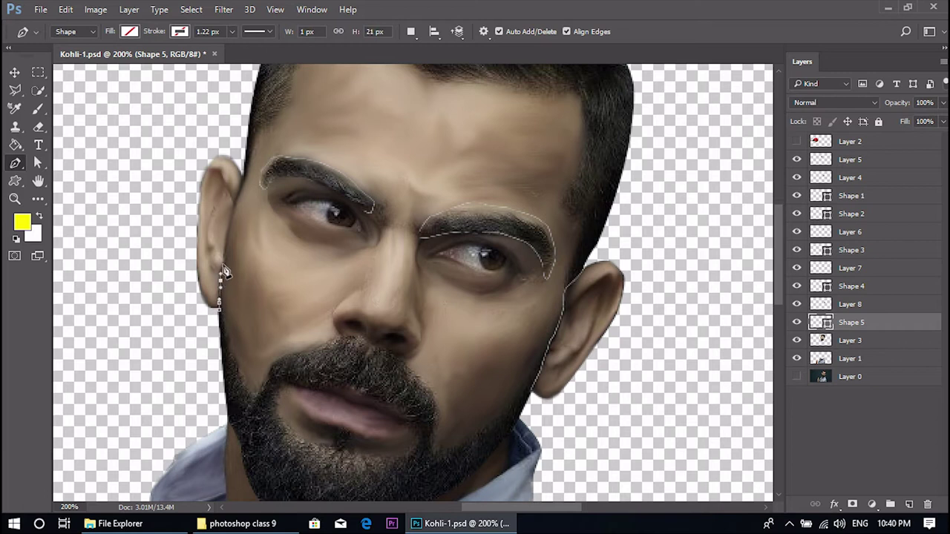
pyautogui.click(243, 181)
pyautogui.moveTo(219, 134); pyautogui.dragTo(191, 134)
pyautogui.moveTo(149, 261); pyautogui.dragTo(159, 305)
pyautogui.hotkey('ctrl', 'alt', 'z')
pyautogui.hotkey('ctrl', 'alt', 'z')
pyautogui.moveTo(225, 136); pyautogui.dragTo(197, 138)
pyautogui.moveTo(172, 319); pyautogui.dragTo(187, 342)
pyautogui.click(219, 309)
# - Convert the right ear outline to a selection, cut the ear from Layer 3 and paste it in place on a new layer
pyautogui.rightClick(148, 215)
pyautogui.click(203, 224)
pyautogui.click(557, 145)
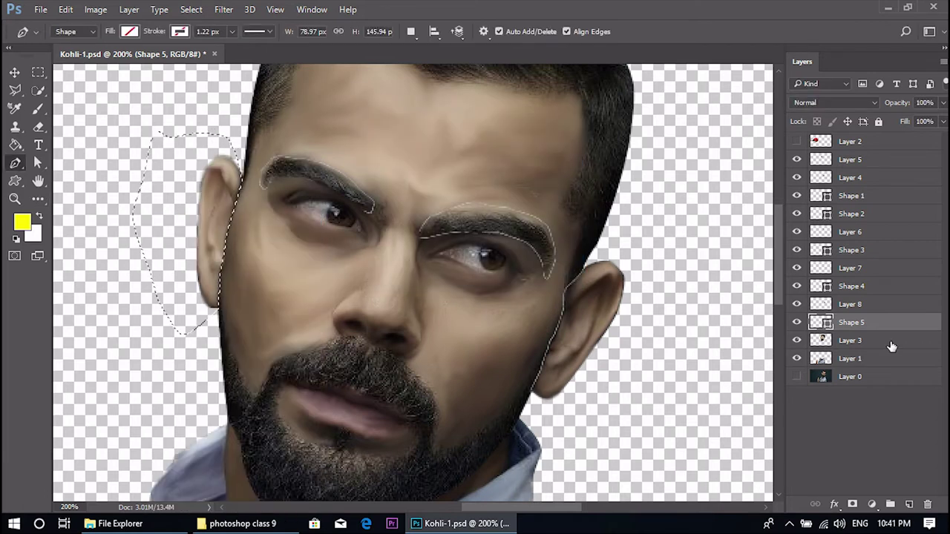
pyautogui.click(892, 342)
pyautogui.hotkey('ctrl', 'x')
pyautogui.hotkey('ctrl', 'shift', 'v')
# - Delete the two ear outline layers, Shape 5 and Shape 4
pyautogui.hotkey('ctrl', '-')
pyautogui.hotkey('ctrl', '-')
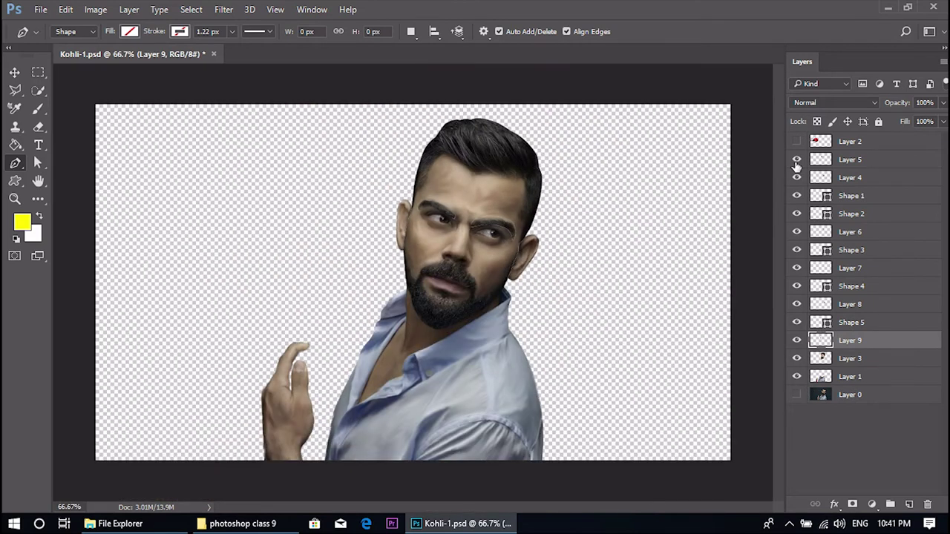
pyautogui.press('v')
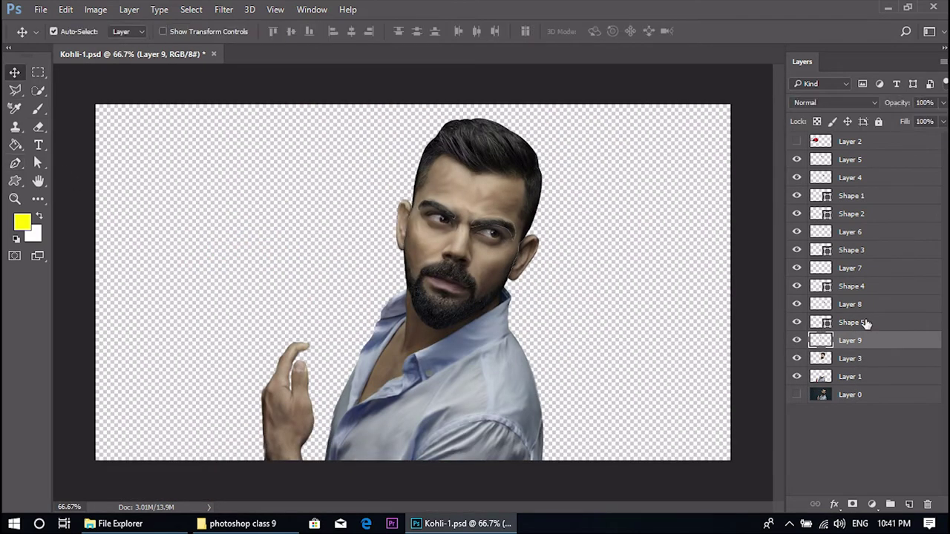
pyautogui.click(865, 322)
pyautogui.click(928, 505)
pyautogui.click(420, 208)
pyautogui.click(865, 287)
pyautogui.click(928, 504)
pyautogui.click(420, 209)
# - Delete the remaining eyebrow outline layers, Shape 3, Shape 2 and Shape 1
pyautogui.click(867, 251)
pyautogui.click(929, 504)
pyautogui.click(928, 505)
pyautogui.click(420, 208)
pyautogui.click(867, 196)
pyautogui.click(928, 505)
pyautogui.click(420, 209)
# - Smudge the front hair on Layer 3 along its flow with a 20 px Smudge brush at 100% strength
pyautogui.click(861, 268)
pyautogui.hotkey('ctrl', '+')
pyautogui.hotkey('ctrl', '+')
pyautogui.moveTo(587, 82); pyautogui.dragTo(419, 330)
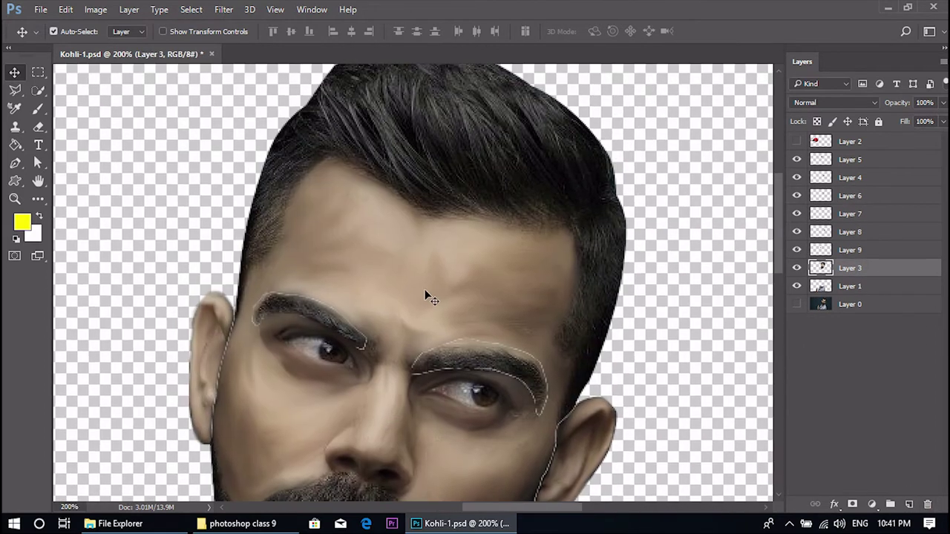
pyautogui.click(38, 199)
pyautogui.click(89, 438)
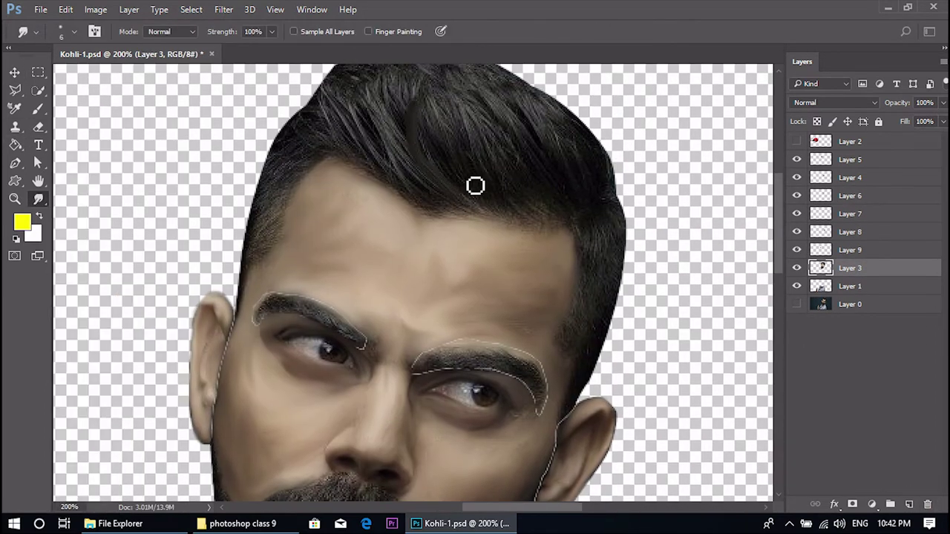
pyautogui.hotkey('ctrl', '-')
pyautogui.press(']')
pyautogui.press(']')
pyautogui.press(']')
pyautogui.press(']')
pyautogui.press(']')
pyautogui.press(']')
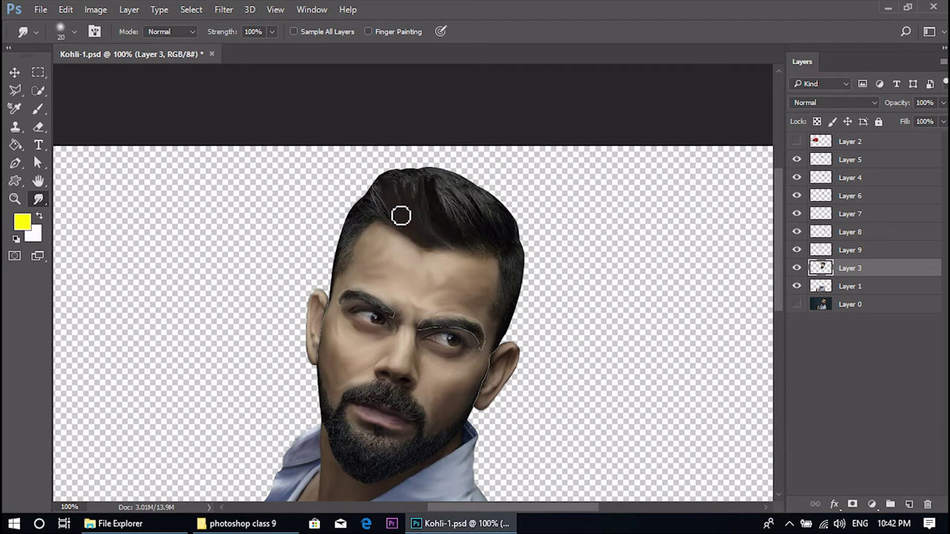
pyautogui.moveTo(394, 214)
pyautogui.mouseDown()
pyautogui.moveTo(456, 243)
pyautogui.moveTo(428, 206)
pyautogui.moveTo(480, 253)
pyautogui.moveTo(484, 231)
pyautogui.mouseUp()
# - Smudge the side hair above the subject's left ear and the upper hair with a 10 px brush at 100% strength
pyautogui.hotkey('ctrl', '+')
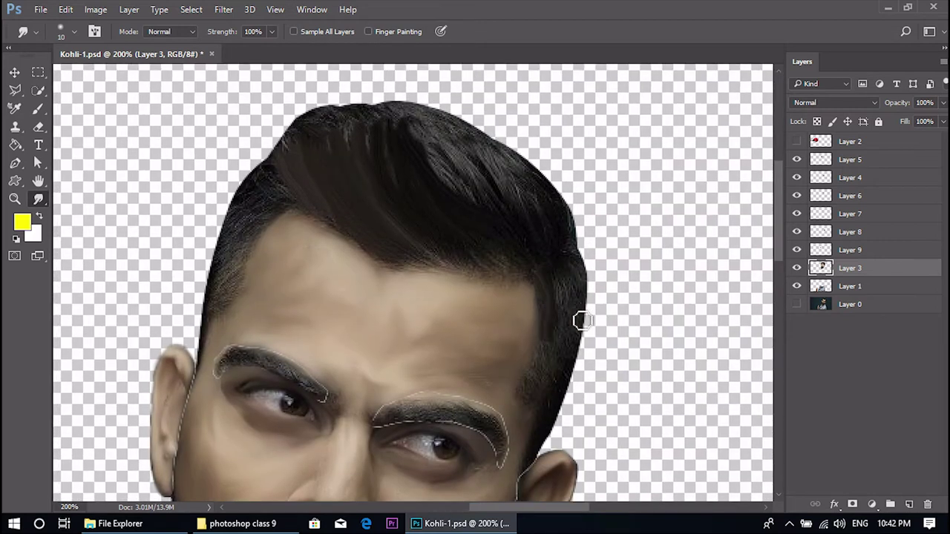
pyautogui.moveTo(547, 290)
pyautogui.mouseDown()
pyautogui.moveTo(542, 389)
pyautogui.moveTo(551, 309)
pyautogui.moveTo(533, 385)
pyautogui.moveTo(568, 351)
pyautogui.moveTo(588, 278)
pyautogui.moveTo(577, 363)
pyautogui.moveTo(585, 283)
pyautogui.moveTo(572, 377)
pyautogui.moveTo(528, 477)
pyautogui.mouseUp()
pyautogui.moveTo(543, 380); pyautogui.dragTo(536, 415)
pyautogui.moveTo(545, 270); pyautogui.dragTo(547, 319)
pyautogui.moveTo(401, 157); pyautogui.dragTo(469, 244)
# - Try further smudge strokes across the top of the hair at 100% strength
pyautogui.moveTo(427, 180); pyautogui.dragTo(480, 242)
pyautogui.hotkey('ctrl', 'z')
pyautogui.moveTo(460, 192); pyautogui.dragTo(538, 249)
pyautogui.hotkey('ctrl', 'alt', 'z')
# - Set the smudge strength to 40% and smooth the hair on top, along the front and above the subject's right ear
pyautogui.click(271, 32)
pyautogui.moveTo(277, 51); pyautogui.dragTo(233, 51)
pyautogui.moveTo(484, 204); pyautogui.dragTo(519, 249)
pyautogui.moveTo(421, 196)
pyautogui.mouseDown()
pyautogui.moveTo(439, 178)
pyautogui.moveTo(569, 276)
pyautogui.mouseUp()
pyautogui.moveTo(430, 216); pyautogui.dragTo(496, 283)
pyautogui.moveTo(415, 157); pyautogui.dragTo(460, 175)
pyautogui.moveTo(388, 176)
pyautogui.mouseDown()
pyautogui.moveTo(329, 184)
pyautogui.moveTo(345, 174)
pyautogui.moveTo(278, 226)
pyautogui.moveTo(287, 245)
pyautogui.moveTo(222, 365)
pyautogui.moveTo(221, 346)
pyautogui.moveTo(262, 242)
pyautogui.moveTo(229, 282)
pyautogui.moveTo(276, 226)
pyautogui.mouseUp()
pyautogui.moveTo(243, 275); pyautogui.dragTo(210, 401)
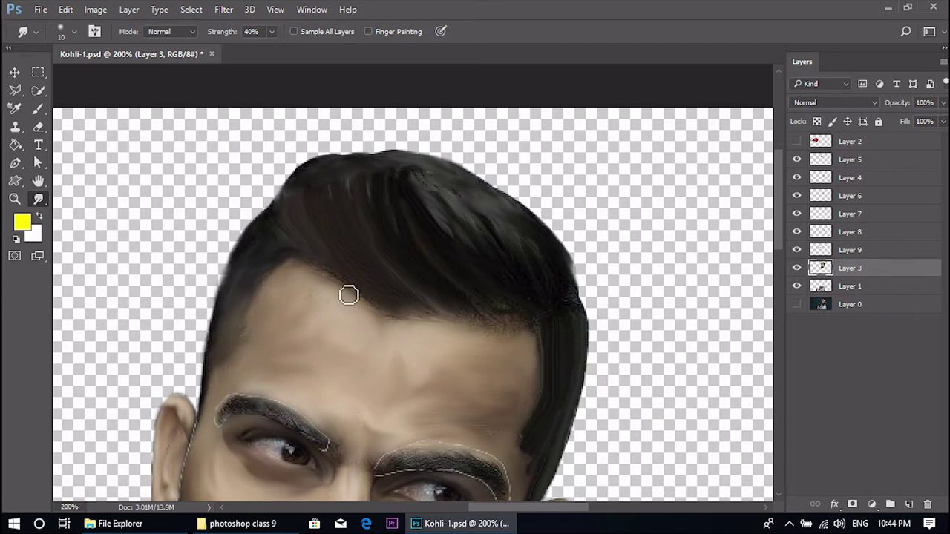
# - Smudge the moustache, beard and edges around the lips on Layer 3 with an 8 px brush at 40% strength
pyautogui.scroll(-6, 304, 204)
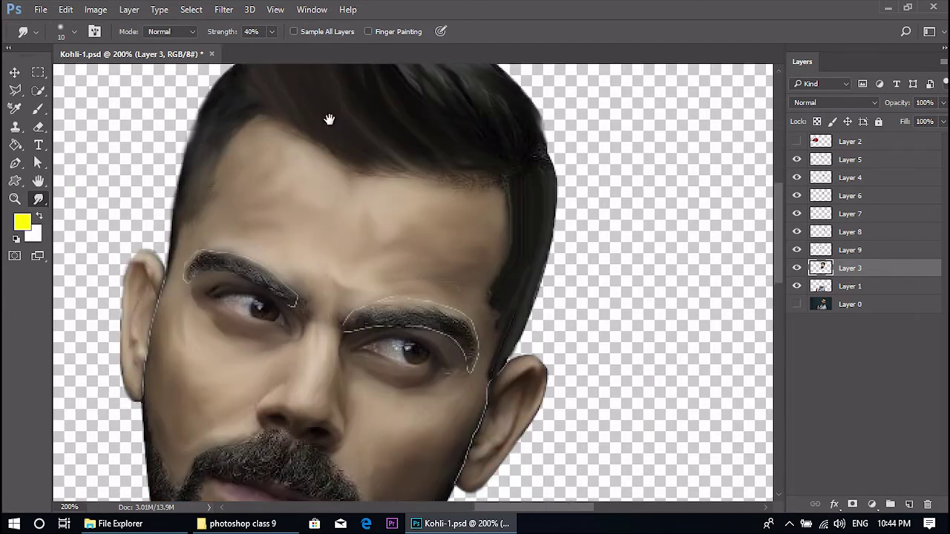
pyautogui.moveTo(375, 388); pyautogui.dragTo(394, 399)
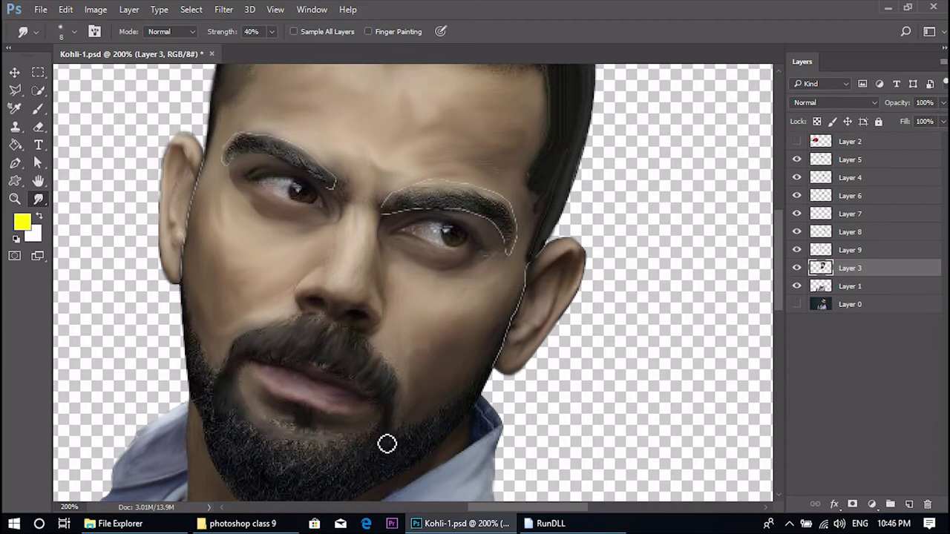
pyautogui.scroll(-3, 316, 456)
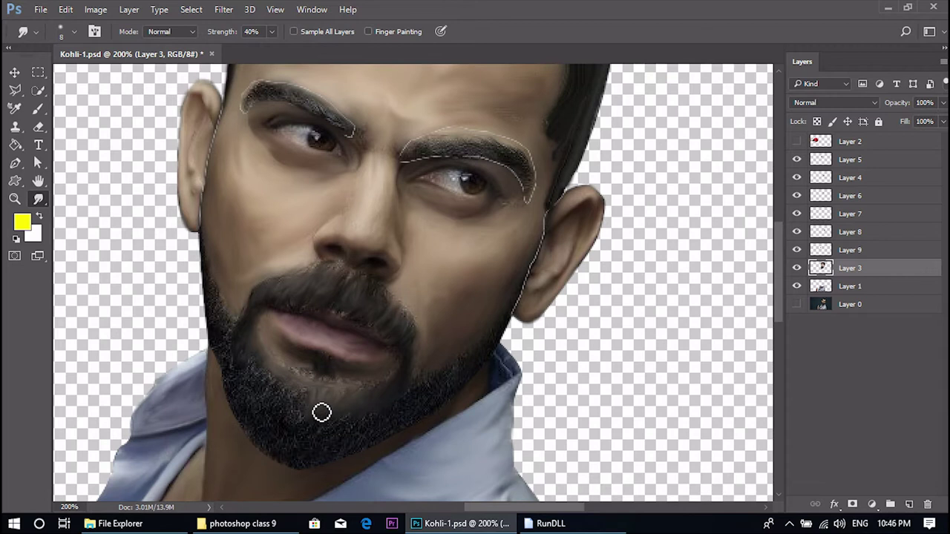
pyautogui.moveTo(317, 394)
pyautogui.mouseDown()
pyautogui.moveTo(294, 391)
pyautogui.moveTo(267, 367)
pyautogui.moveTo(280, 414)
pyautogui.moveTo(261, 354)
pyautogui.moveTo(243, 382)
pyautogui.mouseUp()
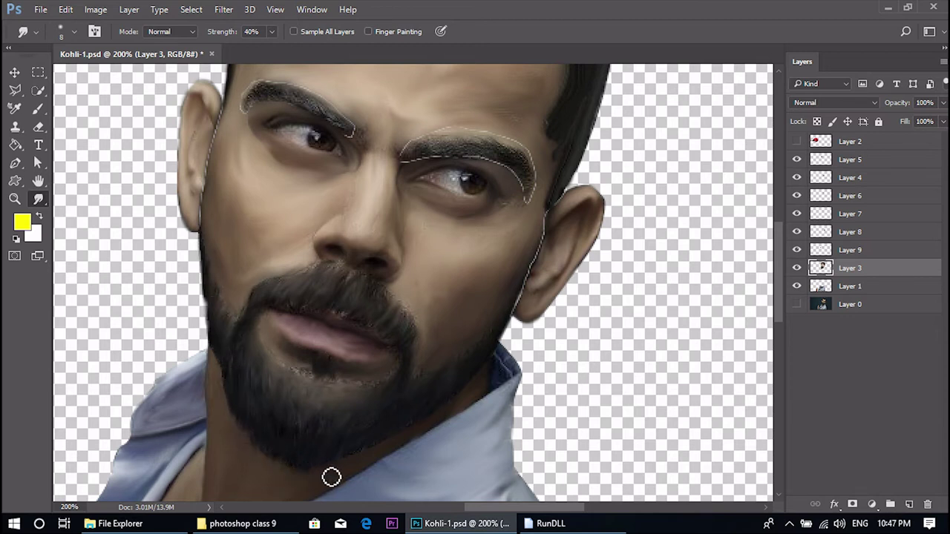
pyautogui.scroll(1, 263, 357)
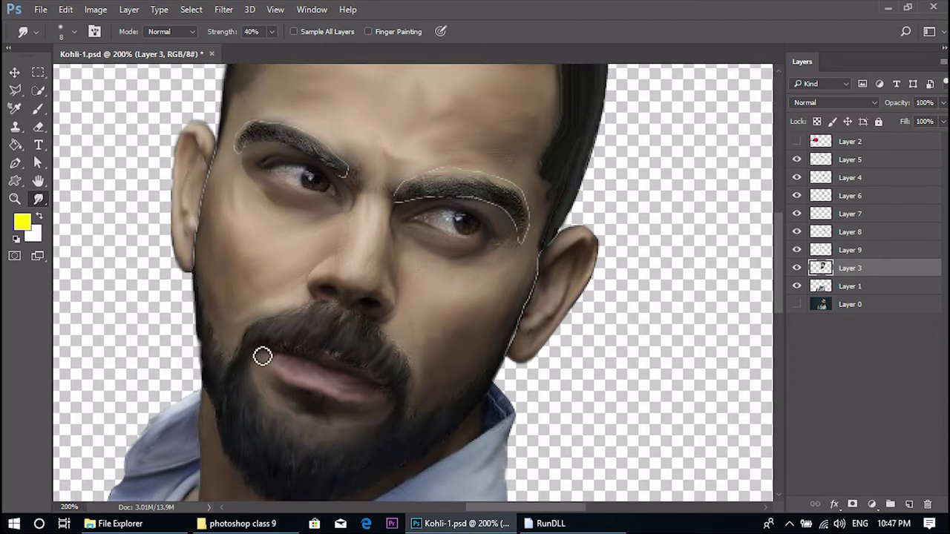
pyautogui.moveTo(365, 335); pyautogui.dragTo(394, 380)
# - Smudge the right eyebrow on Layer 7 into soft hair strokes with the 8 px brush at 40% strength
pyautogui.scroll(2, 347, 195)
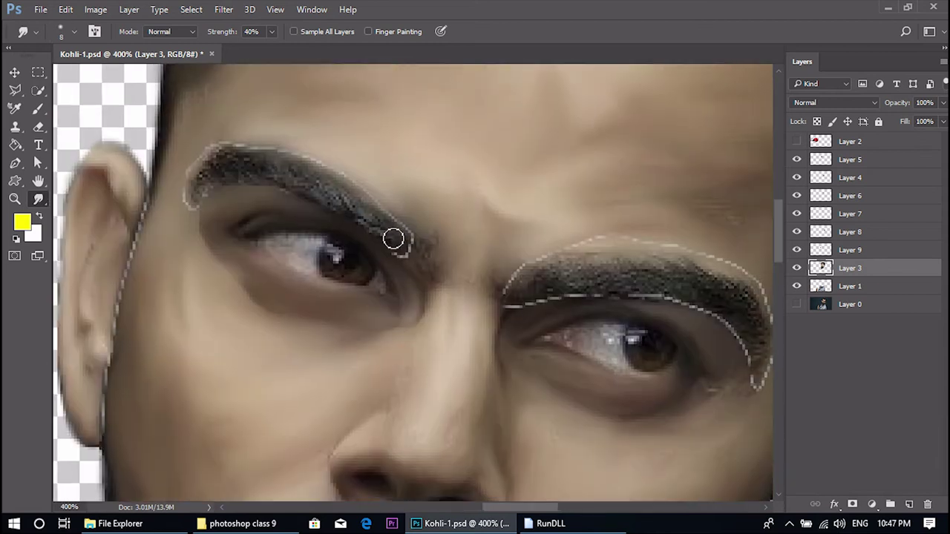
pyautogui.click(850, 250)
pyautogui.click(850, 232)
pyautogui.hotkey('alt', ']')
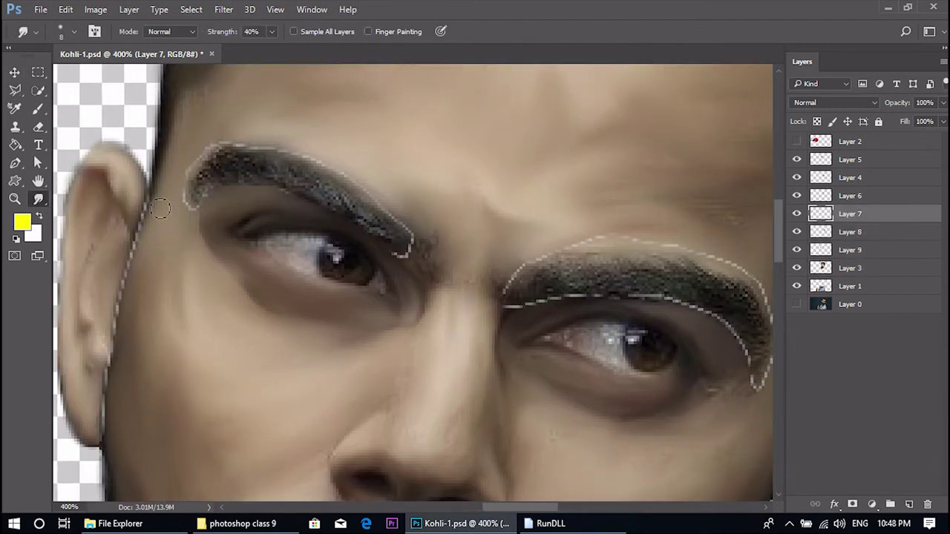
pyautogui.moveTo(401, 246)
pyautogui.mouseDown()
pyautogui.moveTo(351, 216)
pyautogui.moveTo(349, 168)
pyautogui.moveTo(316, 172)
pyautogui.moveTo(339, 201)
pyautogui.moveTo(290, 195)
pyautogui.moveTo(265, 175)
pyautogui.moveTo(242, 171)
pyautogui.moveTo(201, 184)
pyautogui.moveTo(237, 181)
pyautogui.moveTo(200, 205)
pyautogui.mouseUp()
pyautogui.moveTo(279, 196)
pyautogui.mouseDown()
pyautogui.moveTo(212, 176)
pyautogui.moveTo(214, 156)
pyautogui.moveTo(243, 207)
pyautogui.moveTo(207, 190)
pyautogui.mouseUp()
# - Enlarge the smudged right eyebrow with Free Transform and move Layer 7 above Layer 5
pyautogui.hotkey('ctrl', 't')
pyautogui.moveTo(423, 257); pyautogui.dragTo(446, 272)
pyautogui.moveTo(423, 241); pyautogui.dragTo(433, 244)
pyautogui.moveTo(454, 273); pyautogui.dragTo(472, 280)
pyautogui.press('Return')
pyautogui.hotkey('ctrl', ']')
pyautogui.hotkey('ctrl', ']')
pyautogui.hotkey('ctrl', ']')
# - Resize and reposition the right eyebrow again with Free Transform to fit it over the gap in the face
pyautogui.press('v')
pyautogui.hotkey('ctrl', 't')
pyautogui.moveTo(471, 109); pyautogui.dragTo(486, 102)
pyautogui.moveTo(297, 176); pyautogui.dragTo(294, 178)
pyautogui.moveTo(485, 291); pyautogui.dragTo(468, 282)
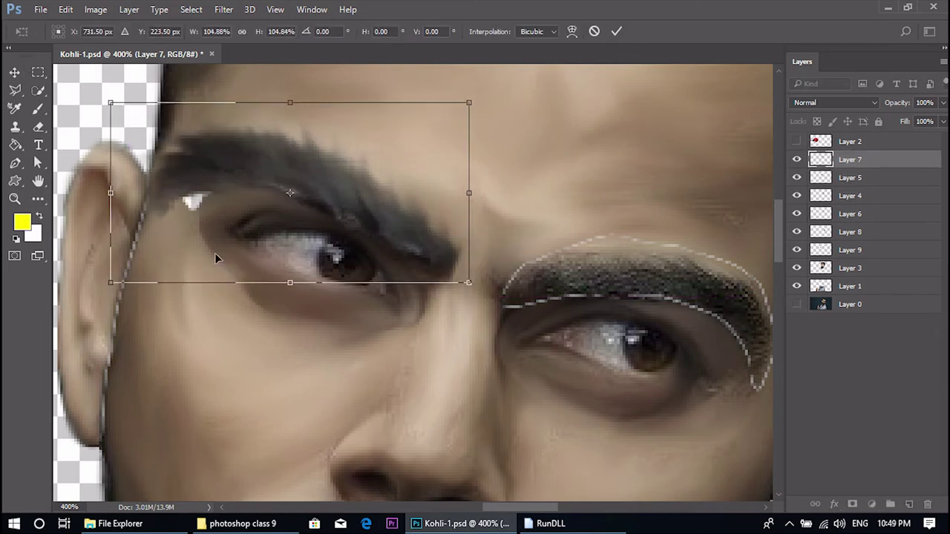
pyautogui.moveTo(112, 192); pyautogui.dragTo(123, 193)
pyautogui.moveTo(296, 282); pyautogui.dragTo(297, 300)
pyautogui.press('Return')
# - Smudge the outer end of the right eyebrow with a 4 px brush at 40% strength and hide Layer 7
pyautogui.hotkey('ctrl', '-')
pyautogui.hotkey('ctrl', '-')
pyautogui.hotkey('ctrl', '-')
pyautogui.hotkey('ctrl', '+')
pyautogui.hotkey('ctrl', '+')
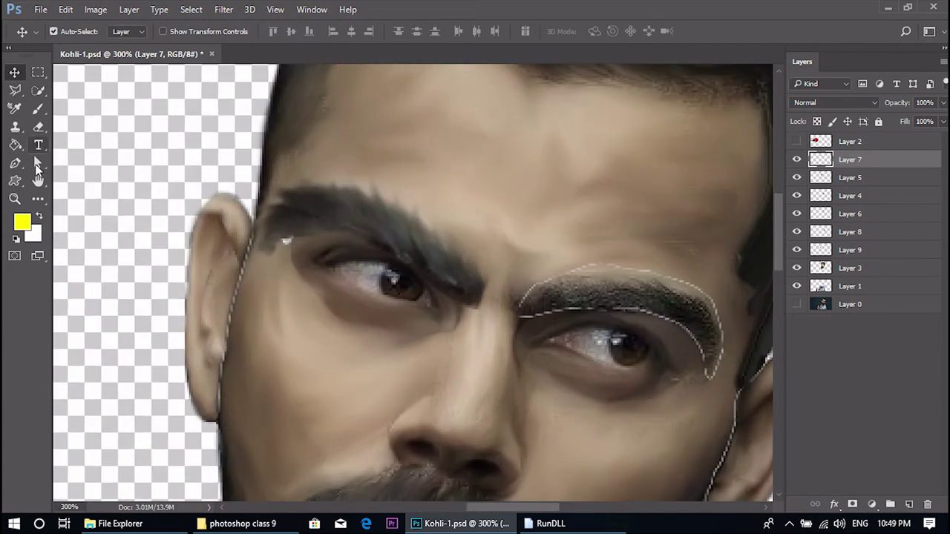
pyautogui.click(38, 199)
pyautogui.moveTo(291, 255); pyautogui.dragTo(311, 235)
pyautogui.click(798, 160)
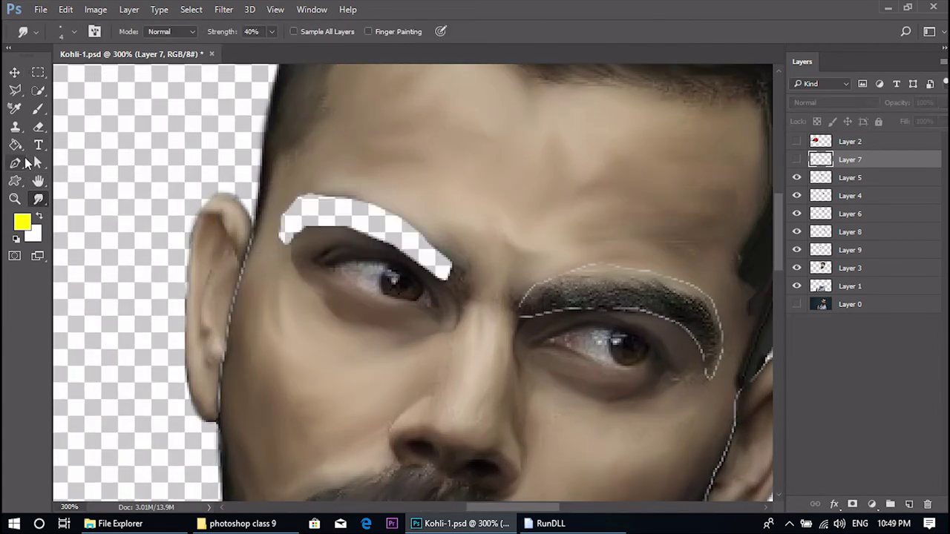
pyautogui.rightClick(38, 92)
pyautogui.click(89, 104)
pyautogui.click(324, 221)
pyautogui.hotkey('ctrl', 'd')
# - Smudge the forehead skin on Layer 3 over the upper part of the right eyebrow gap with a 10 px brush at 40% strength
pyautogui.click(14, 73)
pyautogui.click(850, 268)
pyautogui.rightClick(39, 92)
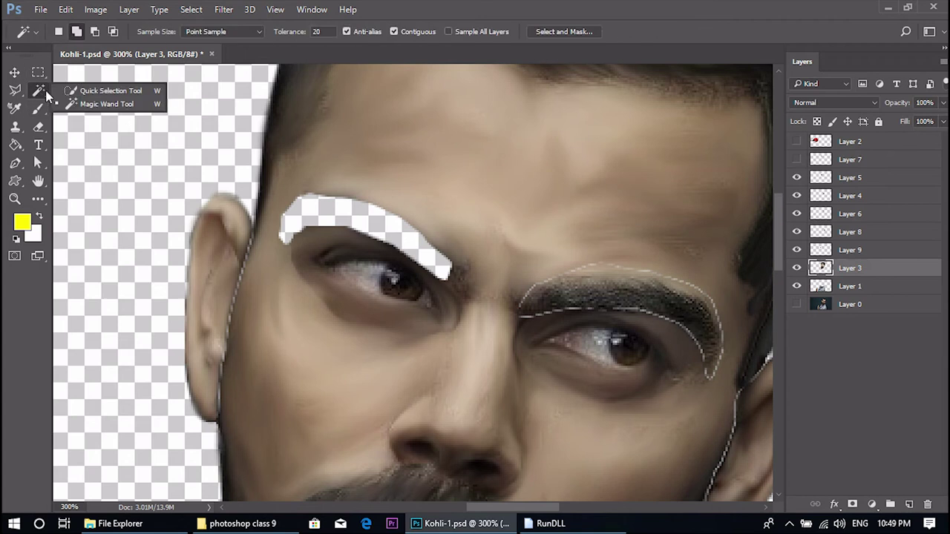
pyautogui.click(89, 92)
pyautogui.hotkey('ctrl', 'd')
pyautogui.click(796, 270)
pyautogui.press('r')
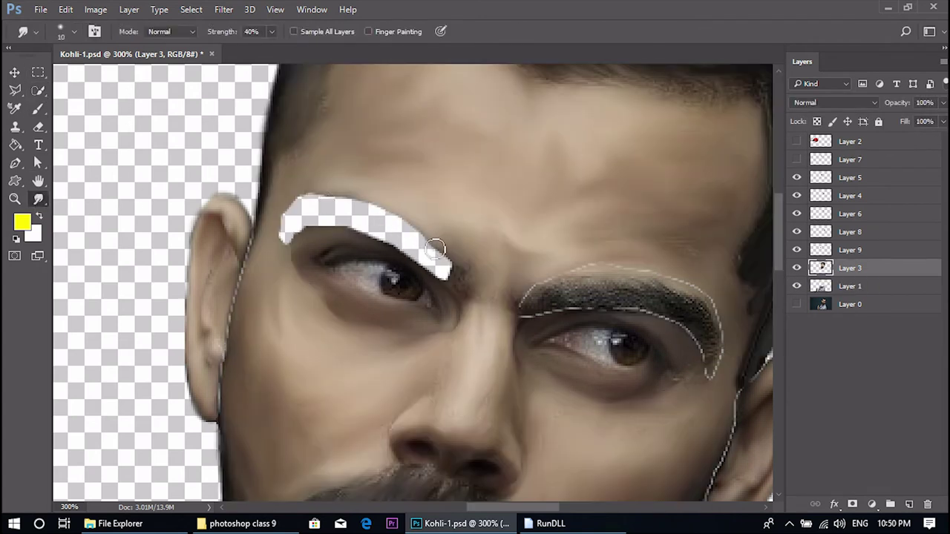
pyautogui.moveTo(411, 245)
pyautogui.mouseDown()
pyautogui.moveTo(382, 191)
pyautogui.moveTo(284, 212)
pyautogui.moveTo(336, 202)
pyautogui.moveTo(298, 240)
pyautogui.moveTo(387, 230)
pyautogui.moveTo(459, 273)
pyautogui.moveTo(443, 273)
pyautogui.moveTo(453, 257)
pyautogui.moveTo(386, 228)
pyautogui.moveTo(290, 247)
pyautogui.mouseUp()
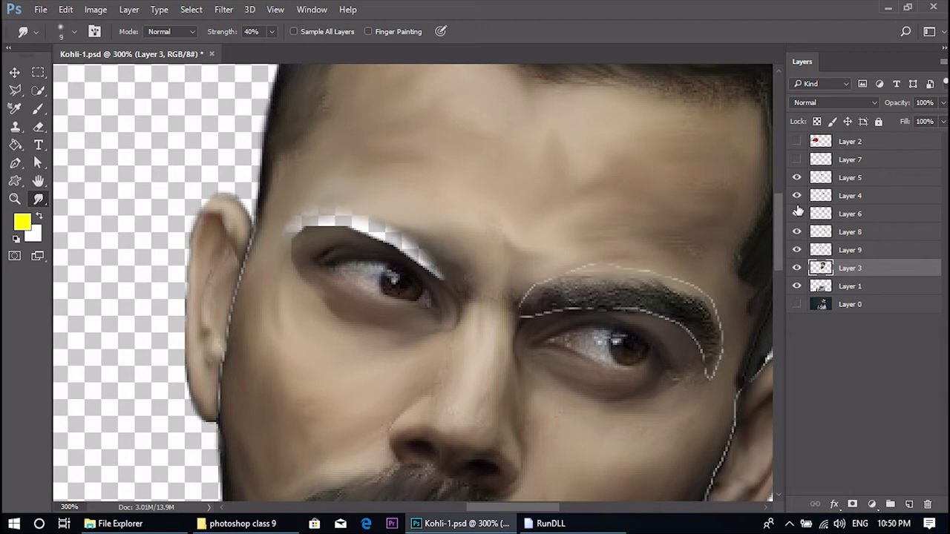
# - With Layer 5 hidden, smudge the skin on Layer 3 over the rest of the right eyebrow gap, and show Layers 7 and 5
pyautogui.click(797, 177)
pyautogui.press(']')
pyautogui.press(']')
pyautogui.press(']')
pyautogui.press(']')
pyautogui.press('[')
pyautogui.press('[')
pyautogui.press('[')
pyautogui.press('[')
pyautogui.press('[')
pyautogui.click(796, 160)
pyautogui.click(797, 178)
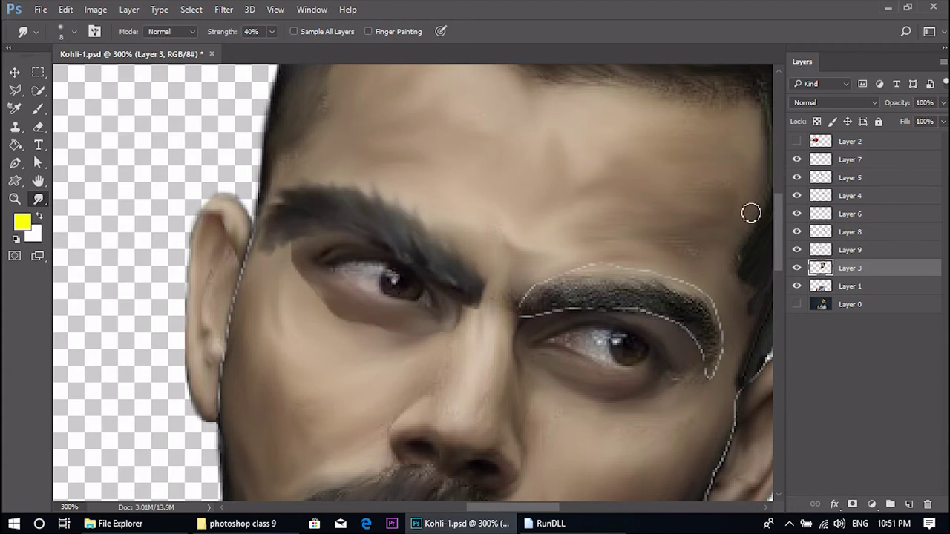
# - Smudge the right eye and its surrounding edges on Layer 5 with 15 px and 5 px brushes at 40% strength
pyautogui.keyDown('ctrl'); pyautogui.click(282, 299); pyautogui.keyUp('ctrl')
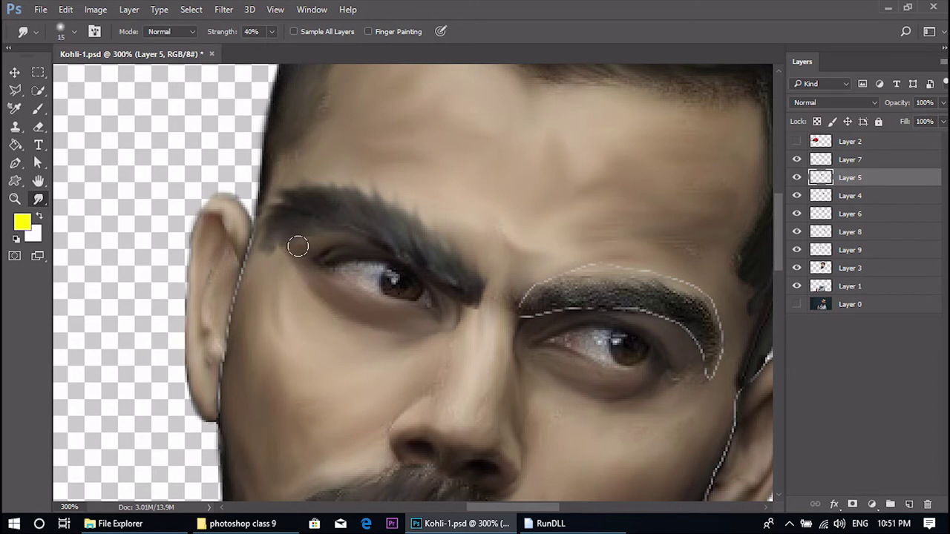
pyautogui.hotkey('ctrl', '+')
pyautogui.hotkey('ctrl', '+')
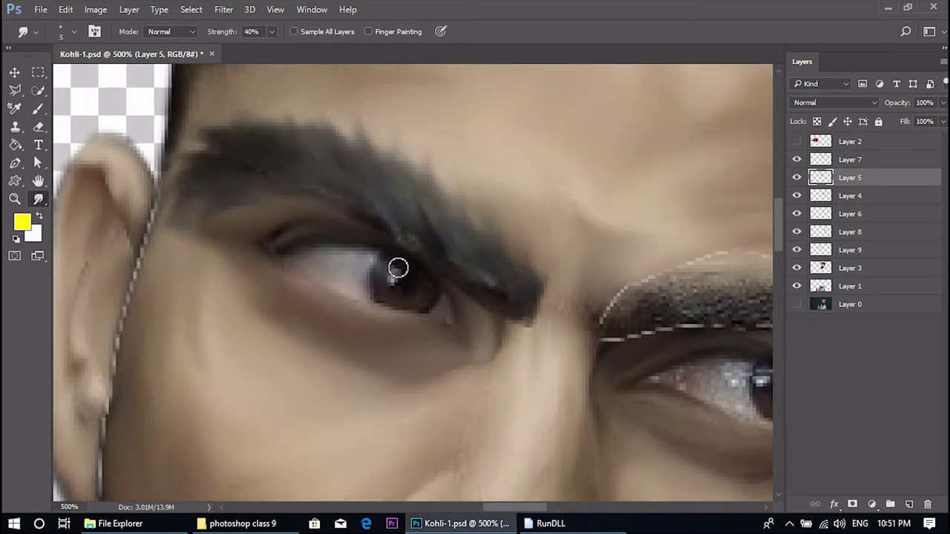
pyautogui.hotkey('ctrl', '-')
pyautogui.hotkey('ctrl', '-')
pyautogui.hotkey('ctrl', '-')
pyautogui.hotkey('ctrl', '-')
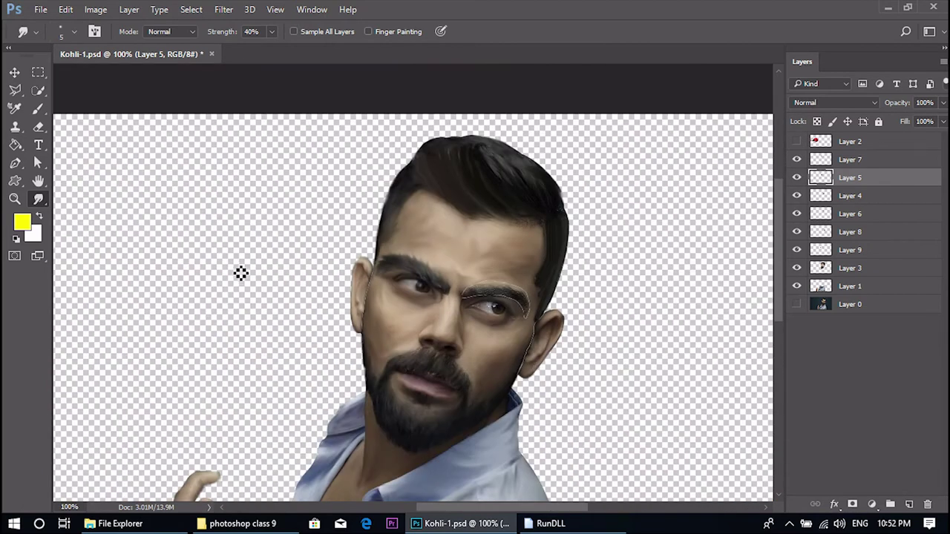
# - Adjust the size of the left eyebrow on Layer 6 with Free Transform, making it slightly larger
pyautogui.keyDown('ctrl'); pyautogui.click(524, 306); pyautogui.keyUp('ctrl')
pyautogui.moveTo(516, 297); pyautogui.dragTo(543, 276)
pyautogui.hotkey('ctrl', 'z')
pyautogui.hotkey('ctrl', '+')
pyautogui.hotkey('ctrl', '+')
pyautogui.hotkey('ctrl', 't')
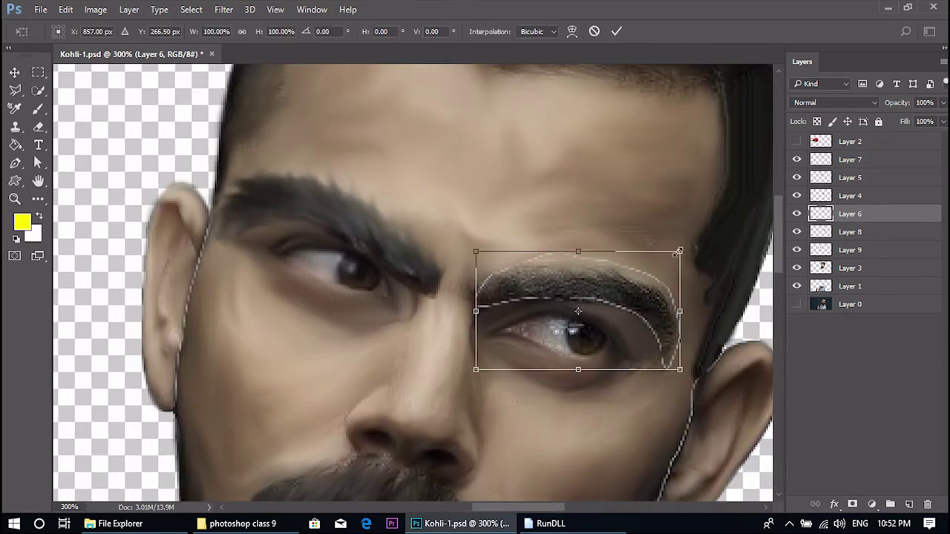
pyautogui.moveTo(679, 252); pyautogui.dragTo(695, 243)
pyautogui.moveTo(579, 377); pyautogui.dragTo(579, 385)
pyautogui.moveTo(464, 313); pyautogui.dragTo(470, 314)
pyautogui.moveTo(694, 313); pyautogui.dragTo(684, 314)
pyautogui.press('Return')
# - Smudge the left eyebrow on Layer 6 into soft hair strokes with 5 px and 3 px brushes at 40% strength, and hide the layer
pyautogui.press('r')
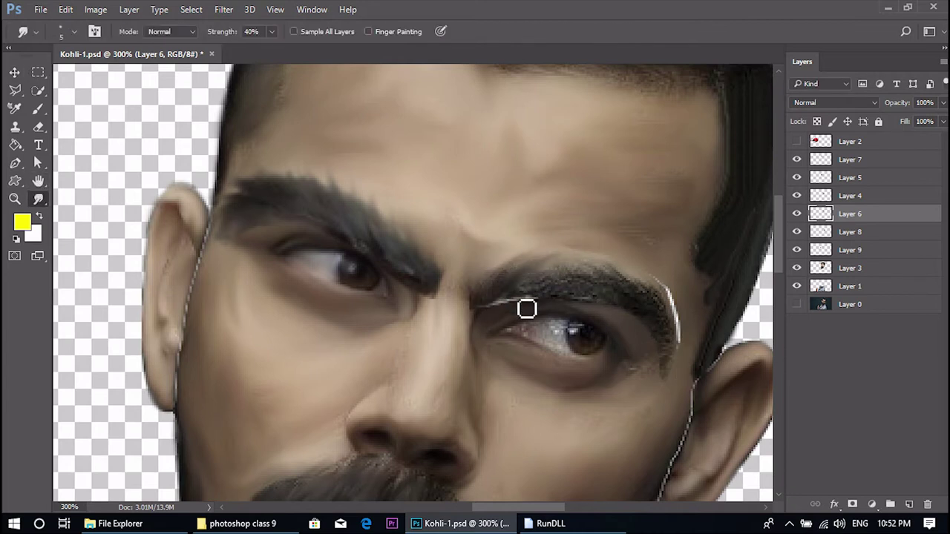
pyautogui.moveTo(483, 292)
pyautogui.mouseDown()
pyautogui.moveTo(582, 285)
pyautogui.moveTo(568, 304)
pyautogui.moveTo(601, 300)
pyautogui.moveTo(524, 303)
pyautogui.moveTo(520, 316)
pyautogui.moveTo(517, 304)
pyautogui.moveTo(639, 276)
pyautogui.moveTo(624, 299)
pyautogui.moveTo(633, 304)
pyautogui.moveTo(604, 310)
pyautogui.moveTo(671, 337)
pyautogui.mouseUp()
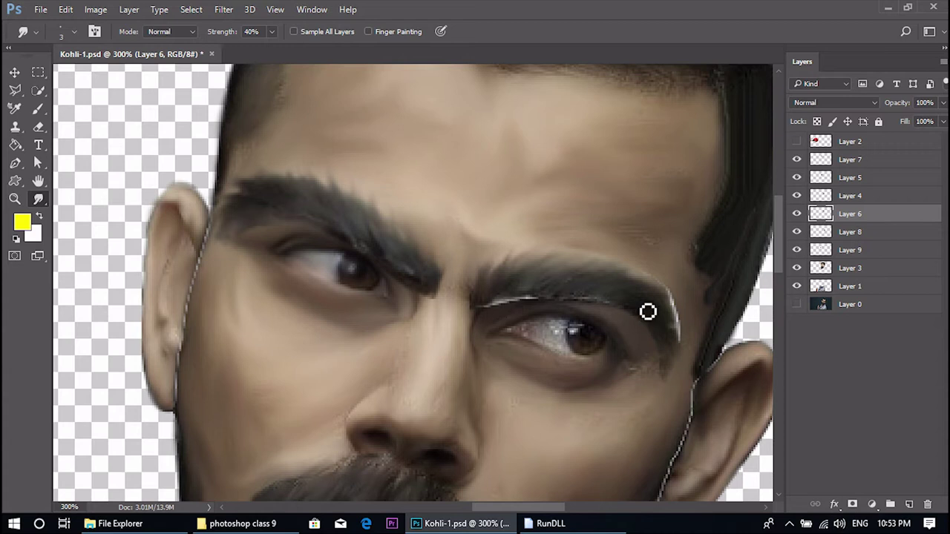
pyautogui.click(797, 213)
# - Smudge the skin on Layer 3 into the left eyebrow gap from its edges at 40% strength, using brushes from 45 px to 10 px
pyautogui.press('v')
pyautogui.click(672, 269)
pyautogui.click(38, 199)
pyautogui.press(']')
pyautogui.press(']')
pyautogui.press(']')
pyautogui.press(']')
pyautogui.press(']')
pyautogui.press(']')
pyautogui.press(']')
pyautogui.press(']')
pyautogui.press(']')
pyautogui.press(']')
pyautogui.press(']')
pyautogui.press(']')
pyautogui.press(']')
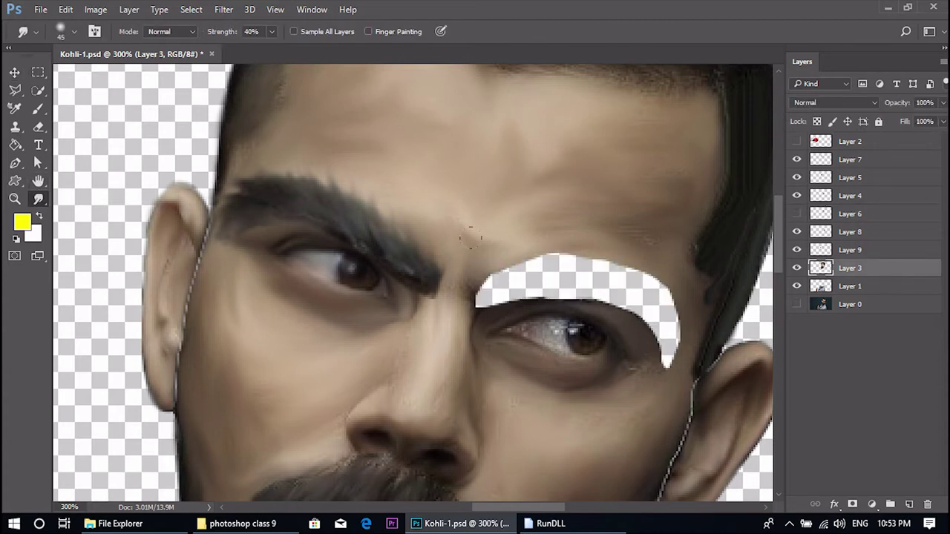
pyautogui.moveTo(486, 263); pyautogui.dragTo(609, 258)
pyautogui.press('[')
pyautogui.press('[')
pyautogui.moveTo(482, 304)
pyautogui.mouseDown()
pyautogui.moveTo(610, 260)
pyautogui.moveTo(667, 294)
pyautogui.moveTo(658, 313)
pyautogui.moveTo(686, 350)
pyautogui.moveTo(672, 309)
pyautogui.moveTo(623, 256)
pyautogui.moveTo(538, 227)
pyautogui.moveTo(478, 275)
pyautogui.moveTo(519, 274)
pyautogui.mouseUp()
pyautogui.press(']')
pyautogui.press('[')
pyautogui.moveTo(653, 347)
pyautogui.mouseDown()
pyautogui.moveTo(667, 367)
pyautogui.moveTo(643, 333)
pyautogui.moveTo(631, 289)
pyautogui.mouseUp()
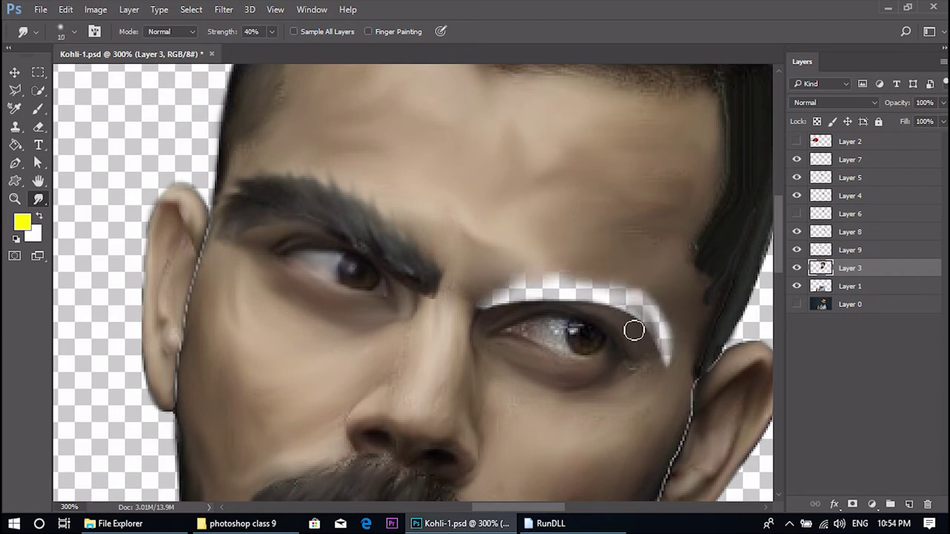
# - Smudge the skin at the inner end of the left eyebrow gap with a 9 px brush at 100% strength, and set the strength to 47%
pyautogui.press('[')
pyautogui.moveTo(488, 315); pyautogui.dragTo(520, 298)
pyautogui.click(272, 32)
pyautogui.moveTo(271, 49); pyautogui.dragTo(311, 48)
pyautogui.moveTo(601, 309)
pyautogui.mouseDown()
pyautogui.moveTo(585, 294)
pyautogui.moveTo(502, 295)
pyautogui.mouseUp()
pyautogui.click(270, 32)
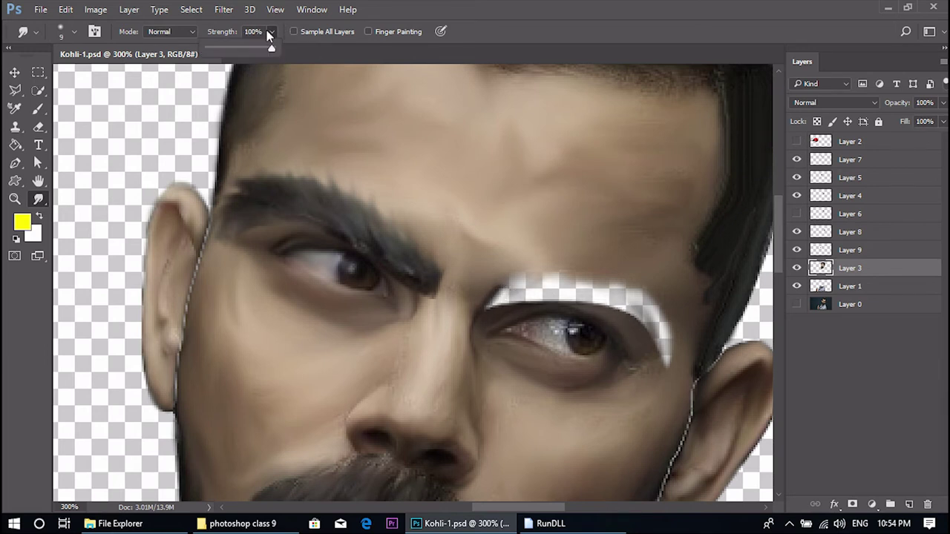
pyautogui.moveTo(272, 48); pyautogui.dragTo(236, 48)
# - Show Layer 6 and move the left eyebrow slightly down over the gap
pyautogui.click(798, 214)
pyautogui.click(15, 72)
pyautogui.moveTo(549, 276); pyautogui.dragTo(549, 287)
# - Enlarge the left eye on Layer 4 with Free Transform
pyautogui.click(631, 345)
pyautogui.hotkey('ctrl', 't')
pyautogui.moveTo(661, 394); pyautogui.dragTo(690, 379)
pyautogui.press('Return')
# - Smudge the edges of the enlarged left eye on Layer 4 into the surrounding skin with a 20 px brush at 47% strength
pyautogui.click(39, 200)
pyautogui.moveTo(628, 390); pyautogui.dragTo(519, 383)
pyautogui.moveTo(617, 370); pyautogui.dragTo(512, 401)
pyautogui.scroll(2, 477, 355)
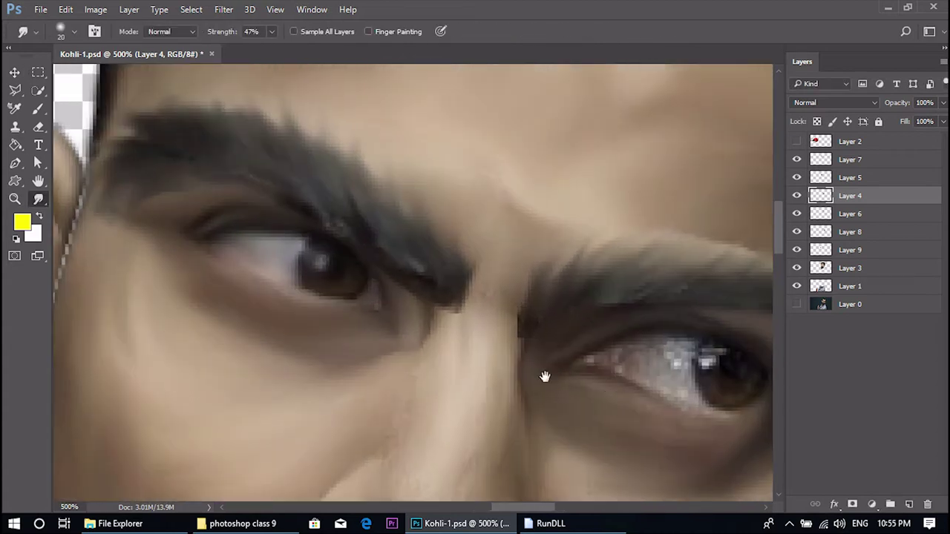
pyautogui.moveTo(532, 297); pyautogui.dragTo(486, 299)
pyautogui.moveTo(581, 291); pyautogui.dragTo(479, 312)
pyautogui.moveTo(410, 250); pyautogui.dragTo(512, 223)
# - Smooth the left eye's white and lower lid with a 35 px smudge brush at 47% strength, and move Layer 4 below Layer 6
pyautogui.press(']')
pyautogui.press(']')
pyautogui.press(']')
pyautogui.press(']')
pyautogui.press(']')
pyautogui.press(']')
pyautogui.moveTo(619, 339)
pyautogui.mouseDown()
pyautogui.moveTo(569, 361)
pyautogui.moveTo(494, 366)
pyautogui.moveTo(401, 316)
pyautogui.mouseUp()
pyautogui.hotkey('ctrl', '[')
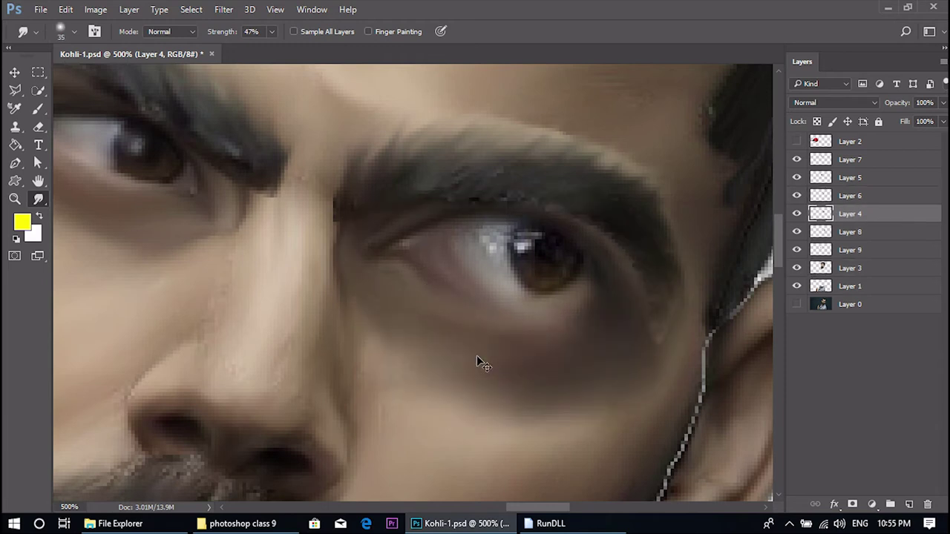
# - Smudge the shadow below the left eye on Layer 4 and the left eyebrow on Layer 6 with a 20 px brush at 47% strength
pyautogui.scroll(-3, 478, 354)
pyautogui.press('[')
pyautogui.press('[')
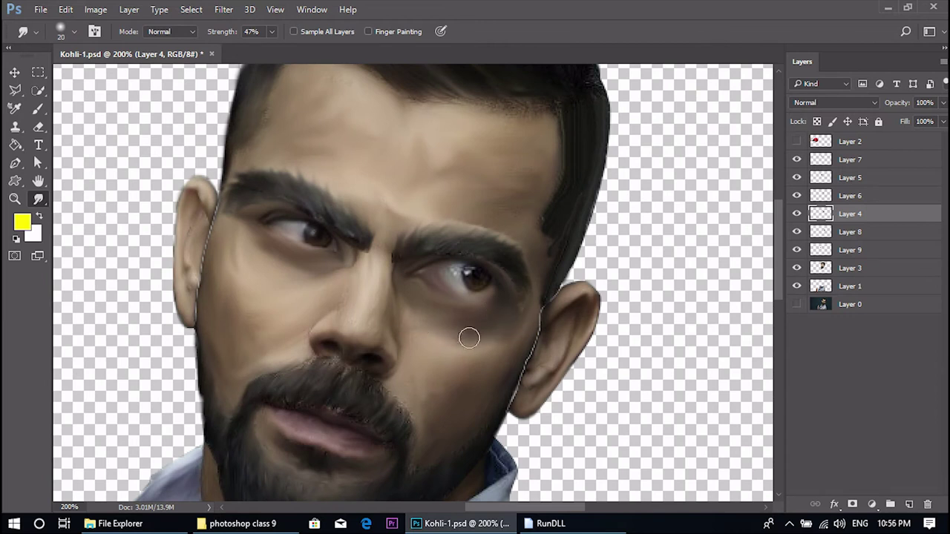
pyautogui.moveTo(434, 321); pyautogui.dragTo(419, 306)
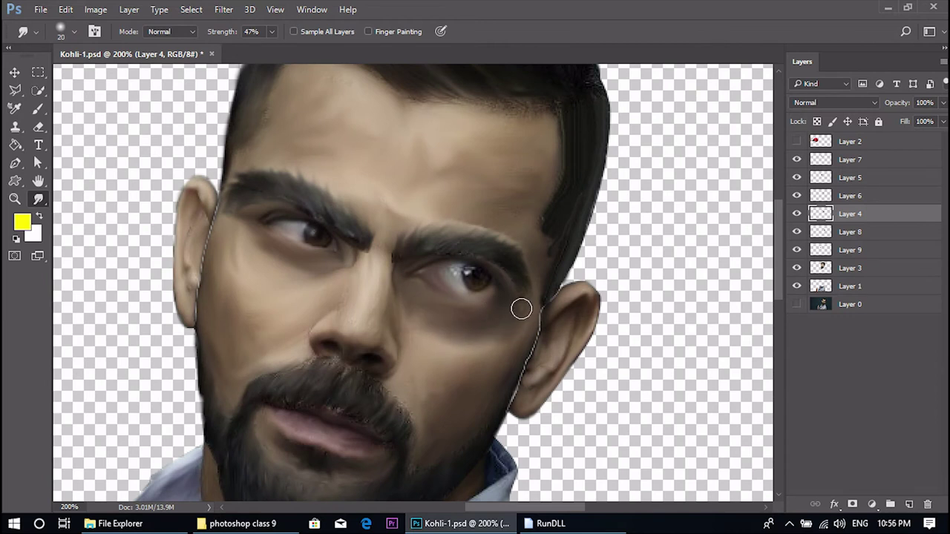
pyautogui.hotkey('alt', ']')
pyautogui.moveTo(444, 250); pyautogui.dragTo(423, 242)
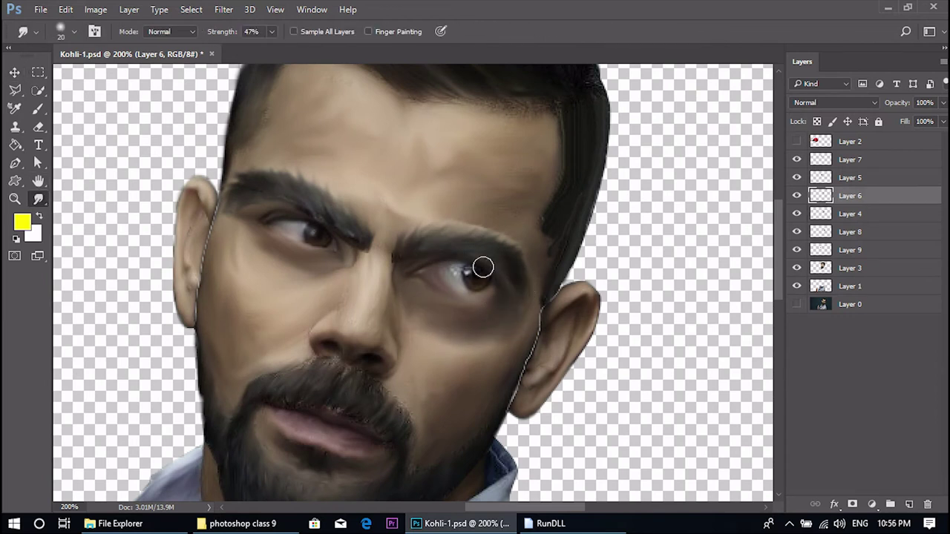
# - Enlarge and reposition the right eye on Layer 5 under its eyebrow with Free Transform
pyautogui.keyDown('ctrl'); pyautogui.click(317, 268); pyautogui.keyUp('ctrl')
pyautogui.hotkey('ctrl', 't')
pyautogui.moveTo(221, 283); pyautogui.dragTo(208, 291)
pyautogui.moveTo(312, 265); pyautogui.dragTo(330, 279)
pyautogui.press('Return')
pyautogui.click(37, 199)
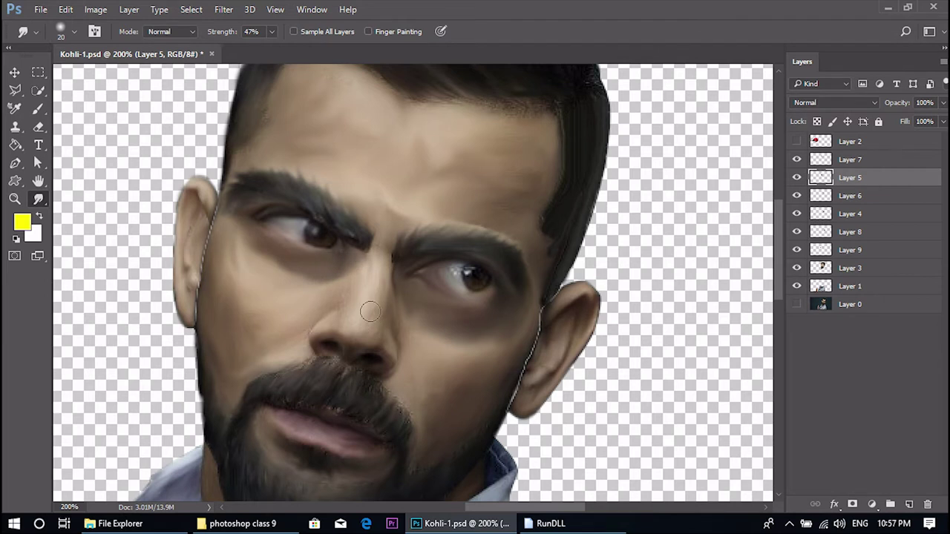
# - Draw a curved Pen outline around the right eye opening and convert it to a selection
pyautogui.hotkey('ctrl', '+')
pyautogui.press('p')
pyautogui.click(181, 194)
pyautogui.moveTo(312, 245); pyautogui.dragTo(421, 187)
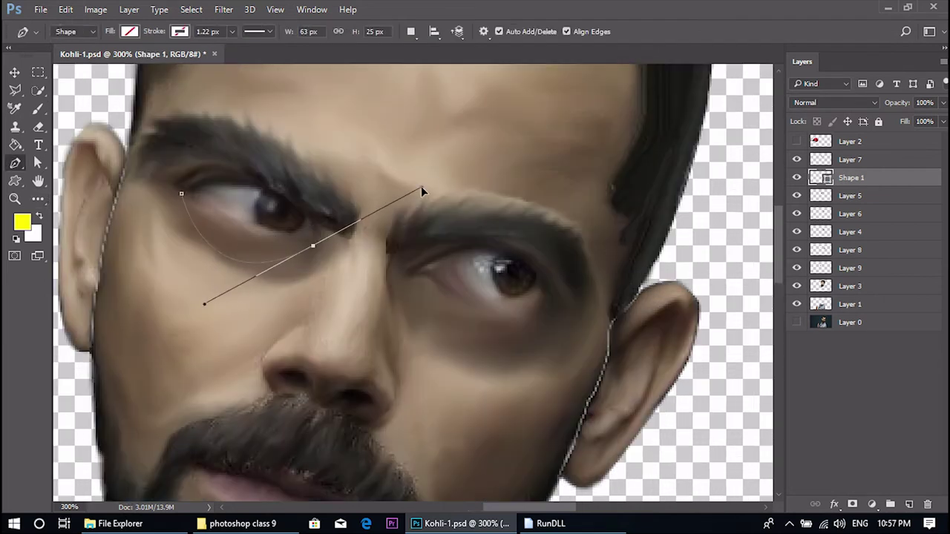
pyautogui.keyDown('alt'); pyautogui.click(313, 246); pyautogui.keyUp('alt')
pyautogui.moveTo(245, 181); pyautogui.dragTo(192, 178)
pyautogui.click(182, 195)
pyautogui.rightClick(287, 213)
pyautogui.click(347, 225)
pyautogui.press('Return')
# - Hide Shape 1, fill the eye selection with white on a new layer above Layer 5, and deselect
pyautogui.click(797, 178)
pyautogui.click(851, 196)
pyautogui.click(909, 505)
pyautogui.click(39, 216)
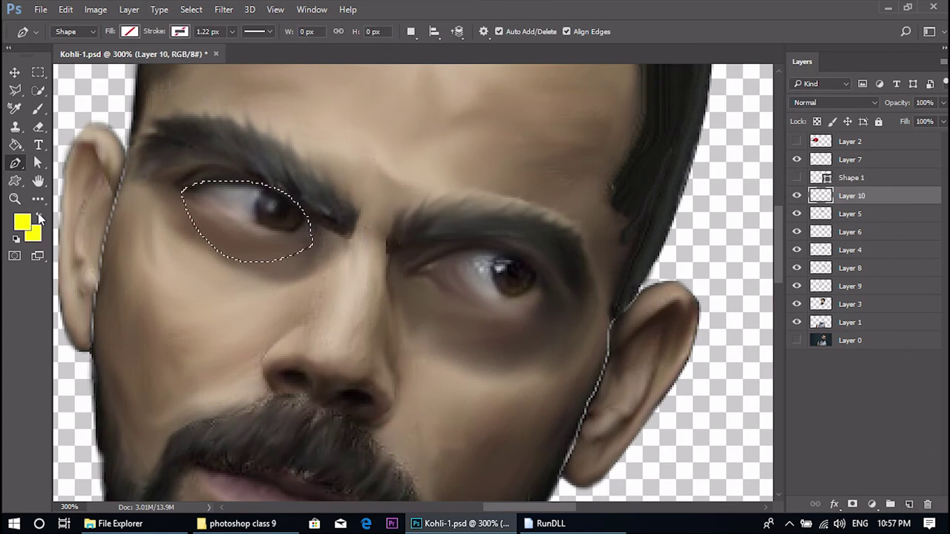
pyautogui.click(15, 145)
pyautogui.click(219, 216)
pyautogui.hotkey('ctrl', 'd')
# - Smudge the edges of the white right eye shape on Layer 10 so they blend softly into the skin
pyautogui.click(15, 77)
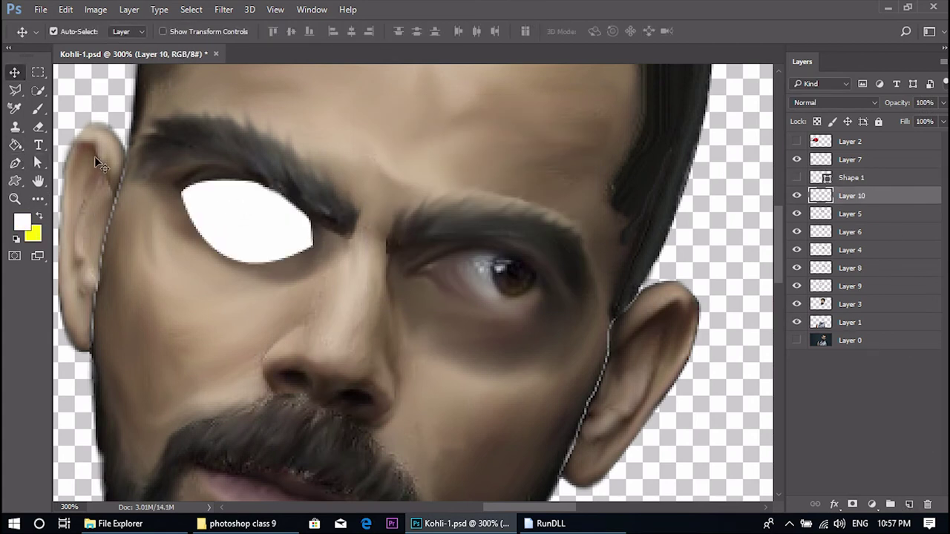
pyautogui.click(38, 200)
pyautogui.click(97, 334)
pyautogui.moveTo(195, 194)
pyautogui.mouseDown()
pyautogui.moveTo(220, 185)
pyautogui.moveTo(259, 252)
pyautogui.moveTo(295, 248)
pyautogui.moveTo(262, 267)
pyautogui.moveTo(189, 215)
pyautogui.moveTo(308, 223)
pyautogui.moveTo(248, 186)
pyautogui.moveTo(188, 213)
pyautogui.moveTo(282, 207)
pyautogui.moveTo(194, 236)
pyautogui.mouseUp()
# - Draw a circular iris selection on the white eye, add a new layer, and set the background color to 2a1f13 sampled from the left iris
pyautogui.click(39, 72)
pyautogui.click(93, 85)
pyautogui.moveTo(212, 177); pyautogui.dragTo(272, 237)
pyautogui.click(910, 504)
pyautogui.click(33, 234)
pyautogui.moveTo(508, 48); pyautogui.dragTo(656, 50)
pyautogui.click(512, 280)
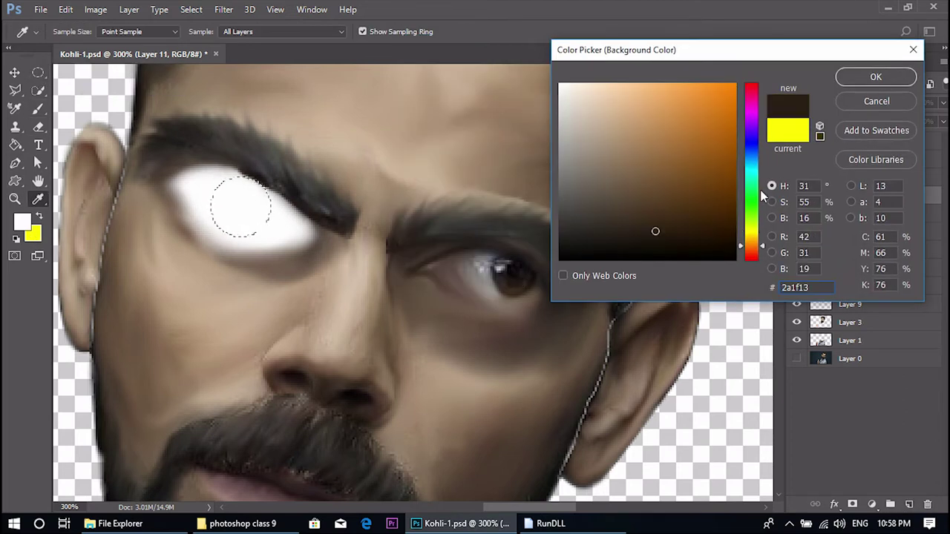
pyautogui.click(876, 76)
# - Fill the iris circle with white on Layer 11 and with the sampled dark brown on another new layer
pyautogui.click(15, 145)
pyautogui.click(234, 210)
pyautogui.click(910, 504)
pyautogui.click(40, 215)
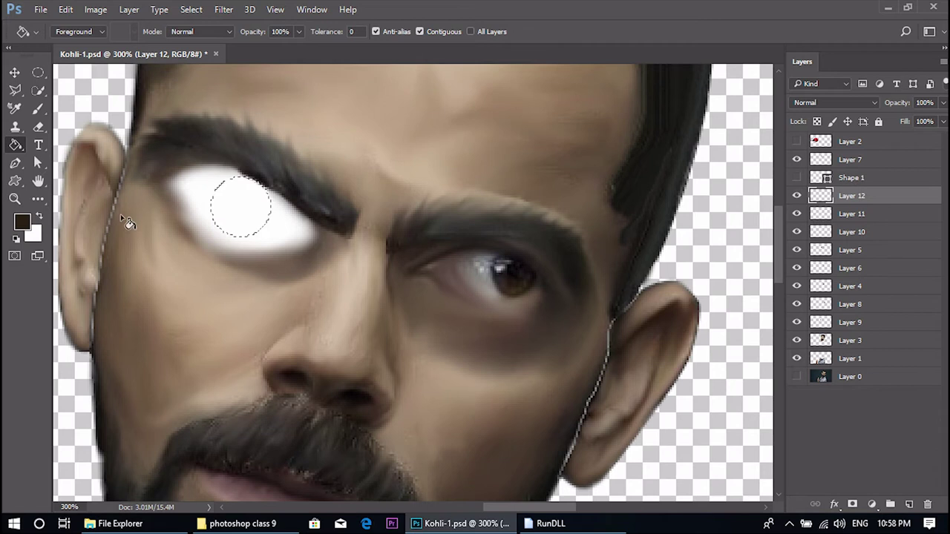
pyautogui.click(242, 212)
# - Soften the edges of the brown iris on Layer 12 with 15 px and 7 px smudge brushes at 47% strength
pyautogui.click(38, 199)
pyautogui.click(96, 405)
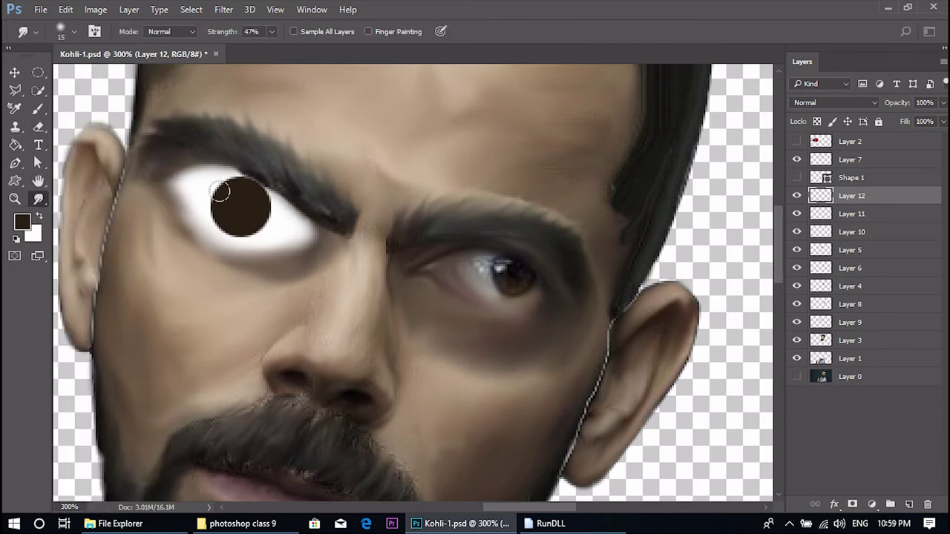
pyautogui.moveTo(217, 195)
pyautogui.mouseDown()
pyautogui.moveTo(265, 201)
pyautogui.moveTo(218, 212)
pyautogui.moveTo(276, 213)
pyautogui.moveTo(269, 219)
pyautogui.mouseUp()
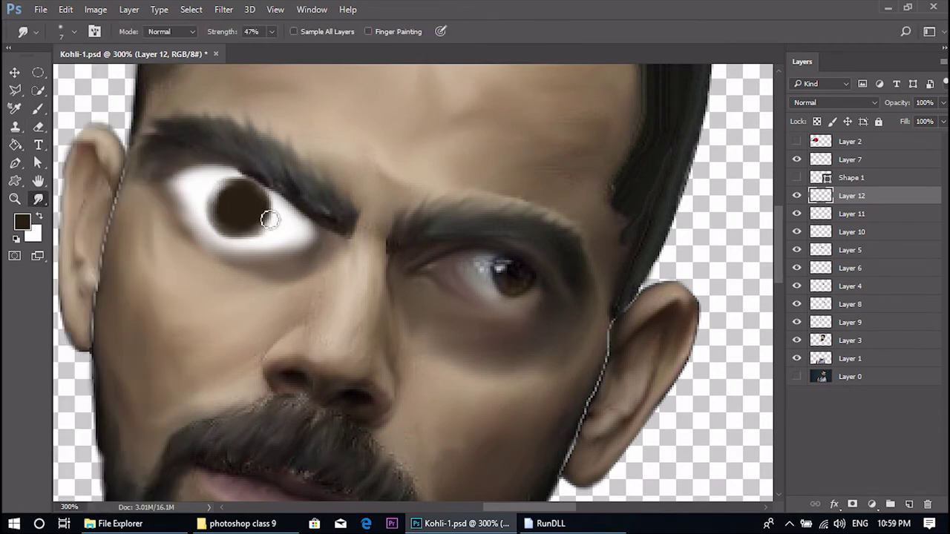
# - Paint a black pupil at the iris center and small white highlights around it with a soft brush on Layer 12
pyautogui.click(38, 109)
pyautogui.click(242, 204)
pyautogui.press('x')
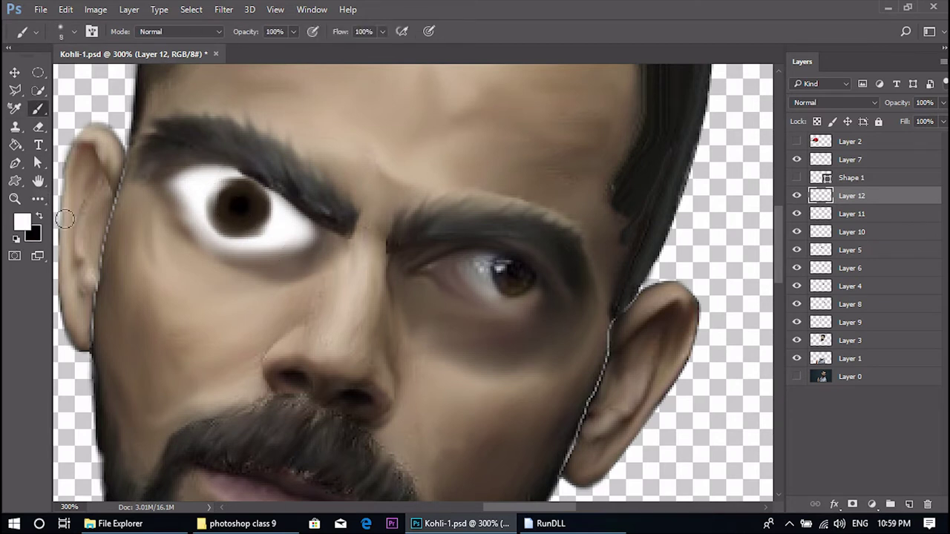
pyautogui.hotkey('ctrl', 'z')
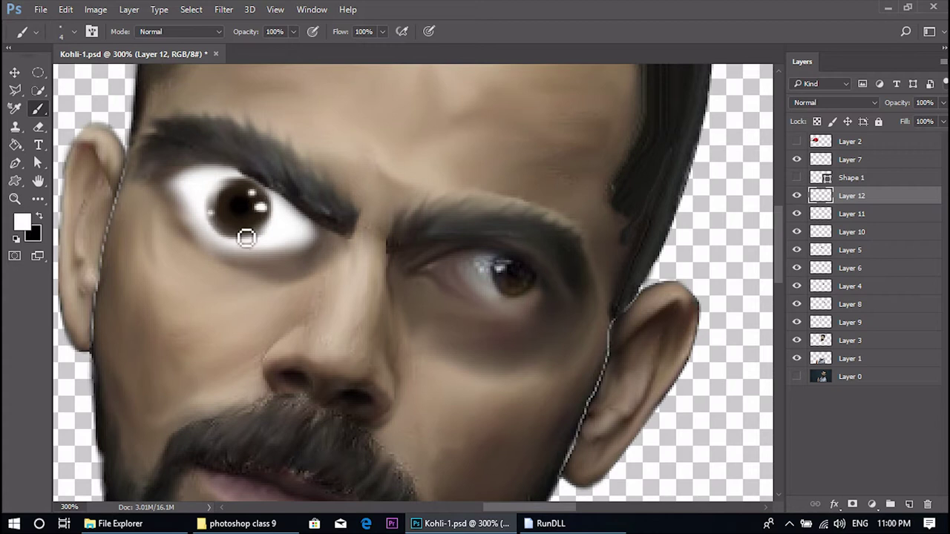
# - Paint a line along the lower lid of the white eye on Layer 12 with muted brown sampled beside the other eye
pyautogui.click(23, 222)
pyautogui.click(460, 288)
pyautogui.click(876, 77)
pyautogui.moveTo(317, 243)
pyautogui.mouseDown()
pyautogui.moveTo(189, 227)
pyautogui.moveTo(161, 196)
pyautogui.mouseUp()
# - Smudge the brown lower-lid line of the white eye into the skin with a 7 px brush at 47% strength
pyautogui.click(38, 199)
pyautogui.click(104, 418)
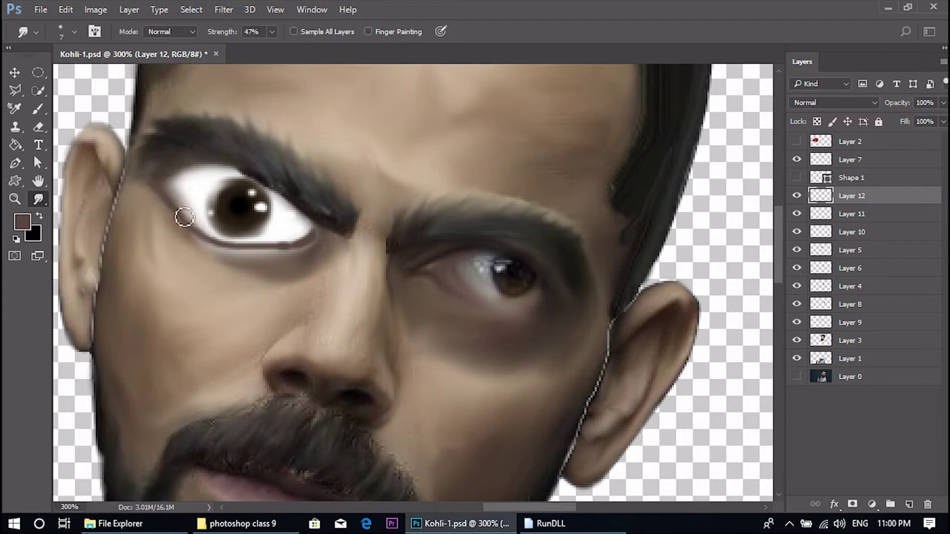
pyautogui.moveTo(202, 239); pyautogui.dragTo(301, 243)
pyautogui.moveTo(200, 235)
pyautogui.mouseDown()
pyautogui.moveTo(306, 249)
pyautogui.moveTo(195, 242)
pyautogui.moveTo(325, 241)
pyautogui.moveTo(210, 250)
pyautogui.moveTo(247, 269)
pyautogui.moveTo(350, 260)
pyautogui.moveTo(299, 284)
pyautogui.mouseUp()
pyautogui.hotkey('ctrl', '-')
pyautogui.hotkey('ctrl', '-')
pyautogui.hotkey('ctrl', '+')
pyautogui.hotkey('ctrl', '+')
# - Shade the lower lid of the white eye with a small reduced-opacity brush and smudge it at 3 px, 47% strength
pyautogui.press('[')
pyautogui.press('[')
pyautogui.press('[')
pyautogui.press('[')
pyautogui.press('b')
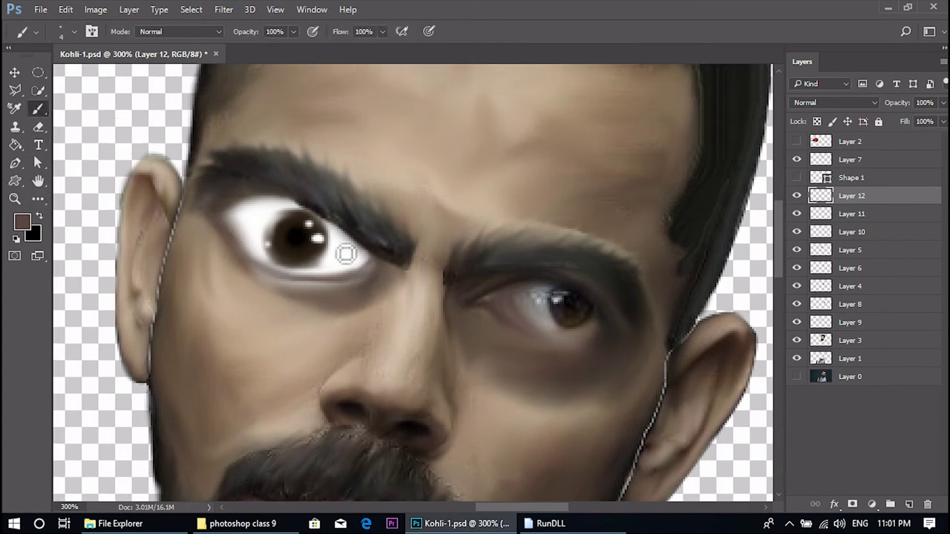
pyautogui.moveTo(294, 31); pyautogui.dragTo(286, 46)
pyautogui.moveTo(359, 245)
pyautogui.mouseDown()
pyautogui.moveTo(293, 204)
pyautogui.moveTo(215, 221)
pyautogui.moveTo(378, 263)
pyautogui.moveTo(357, 284)
pyautogui.moveTo(245, 276)
pyautogui.mouseUp()
pyautogui.press('r')
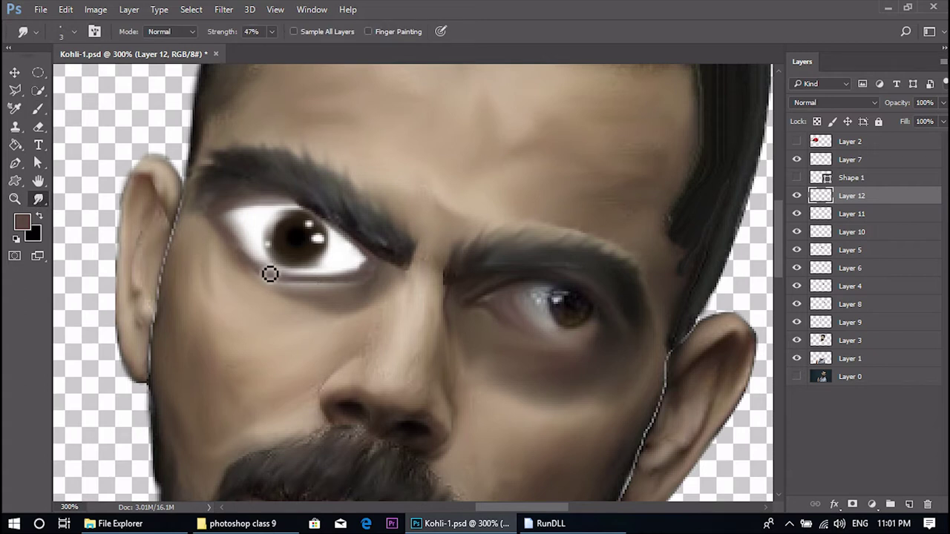
pyautogui.moveTo(232, 245)
pyautogui.mouseDown()
pyautogui.moveTo(369, 265)
pyautogui.moveTo(237, 236)
pyautogui.moveTo(371, 275)
pyautogui.moveTo(365, 260)
pyautogui.moveTo(310, 281)
pyautogui.moveTo(166, 236)
pyautogui.moveTo(193, 188)
pyautogui.mouseUp()
# - Draw a curved Pen path along the lower lid of the white eye and turn it into a selection
pyautogui.click(21, 168)
pyautogui.click(375, 262)
pyautogui.keyDown('alt'); pyautogui.click(260, 269); pyautogui.keyUp('alt')
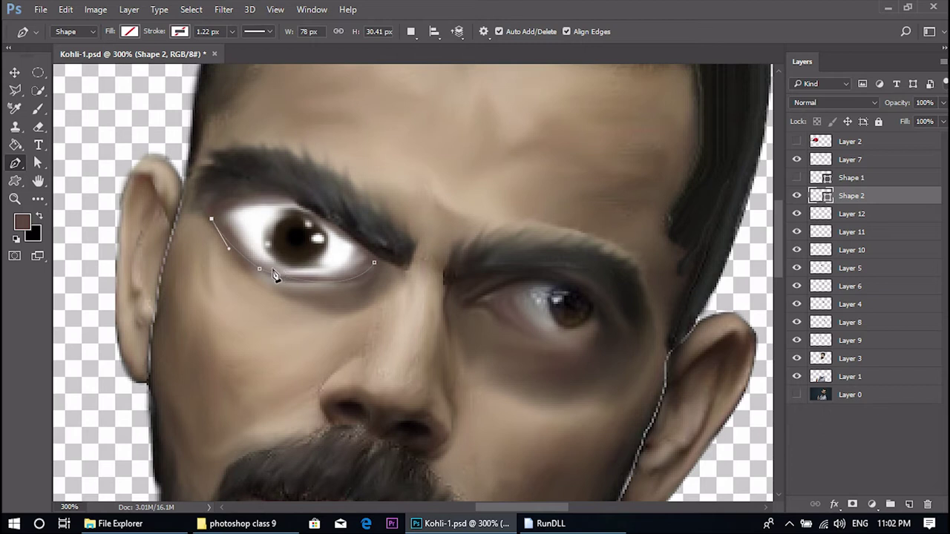
pyautogui.rightClick(421, 236)
pyautogui.click(464, 225)
pyautogui.click(555, 142)
# - Paint the selected lower-lid rim red on Layer 12, reset the colors to black and white, and deselect
pyautogui.click(23, 223)
pyautogui.click(445, 193)
pyautogui.click(676, 114)
pyautogui.moveTo(742, 247); pyautogui.dragTo(742, 258)
pyautogui.click(876, 77)
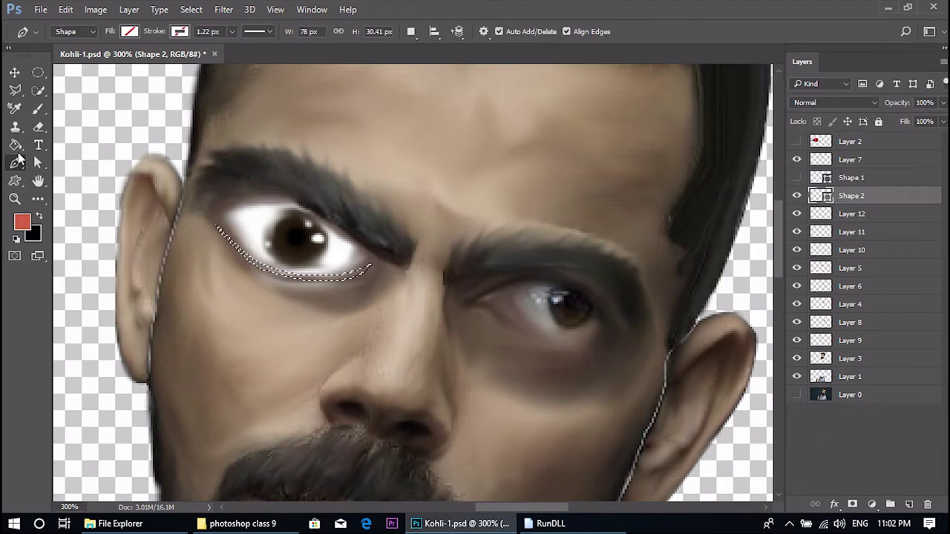
pyautogui.click(38, 109)
pyautogui.click(850, 213)
pyautogui.moveTo(367, 269); pyautogui.dragTo(345, 280)
pyautogui.click(22, 223)
pyautogui.click(637, 164)
pyautogui.press('Return')
pyautogui.press('d')
pyautogui.hotkey('ctrl', 'd')
# - Smudge the red lower-lid rim of the white eye with a 6 px brush at 47% strength
pyautogui.click(39, 208)
pyautogui.click(111, 400)
pyautogui.moveTo(376, 268)
pyautogui.mouseDown()
pyautogui.moveTo(295, 279)
pyautogui.moveTo(309, 288)
pyautogui.moveTo(361, 272)
pyautogui.moveTo(309, 279)
pyautogui.mouseUp()
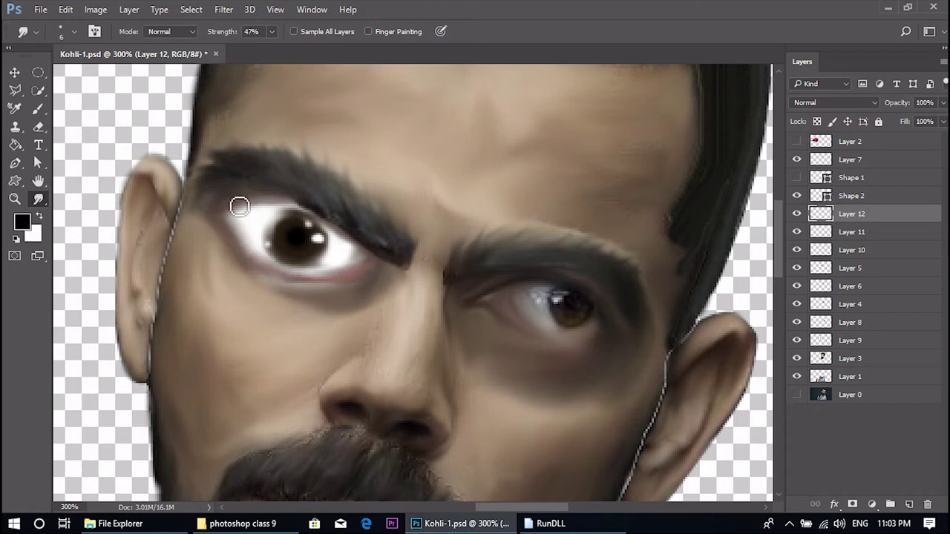
pyautogui.hotkey('ctrl', '-')
pyautogui.hotkey('ctrl', '-')
pyautogui.hotkey('ctrl', '-')
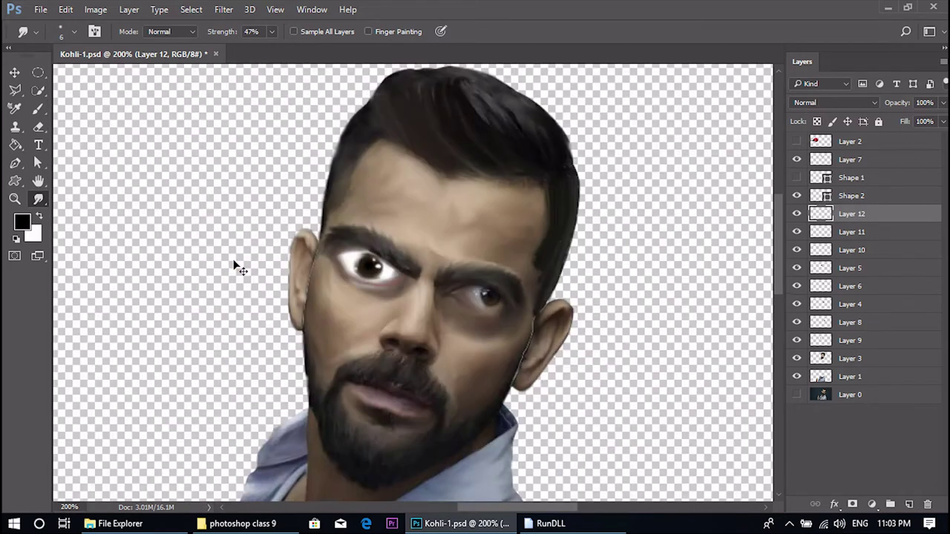
# - Shade the edges of the white eyeball gray with a small soft brush at 19% opacity on Layer 12
pyautogui.hotkey('ctrl', '+')
pyautogui.hotkey('ctrl', '+')
pyautogui.click(22, 222)
pyautogui.click(7, 295)
pyautogui.click(321, 205)
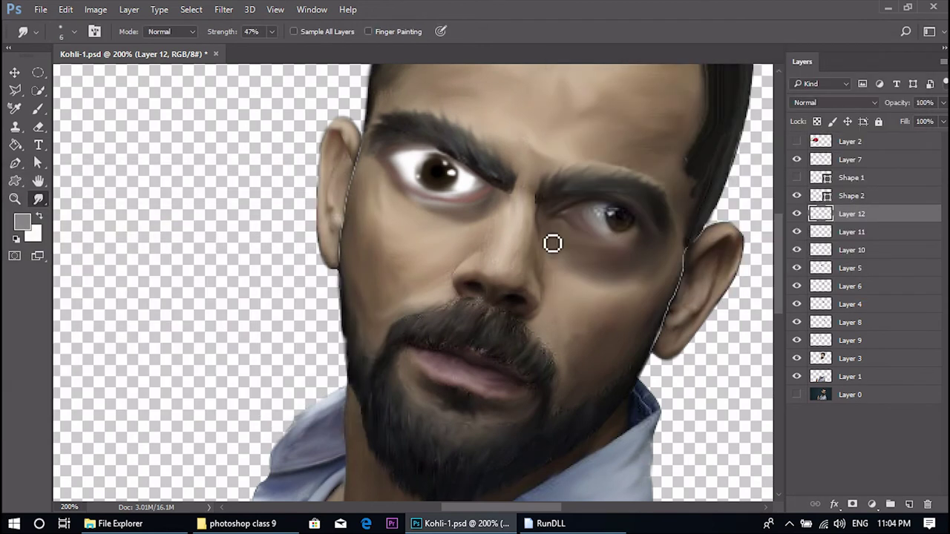
pyautogui.press('b')
pyautogui.hotkey('ctrl', 'z')
pyautogui.click(293, 32)
pyautogui.click(266, 47)
pyautogui.press('[')
pyautogui.press('[')
pyautogui.press('[')
pyautogui.moveTo(473, 184); pyautogui.dragTo(425, 155)
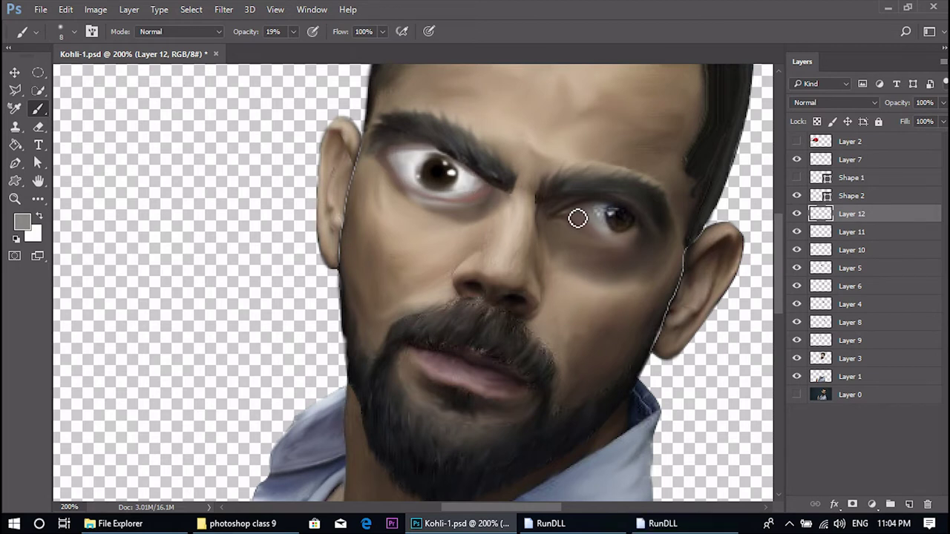
# - Nudge the smaller eye on Layer 4 slightly toward the nose with Free Transform
pyautogui.press('v')
pyautogui.hotkey('ctrl', '-')
pyautogui.hotkey('ctrl', '-')
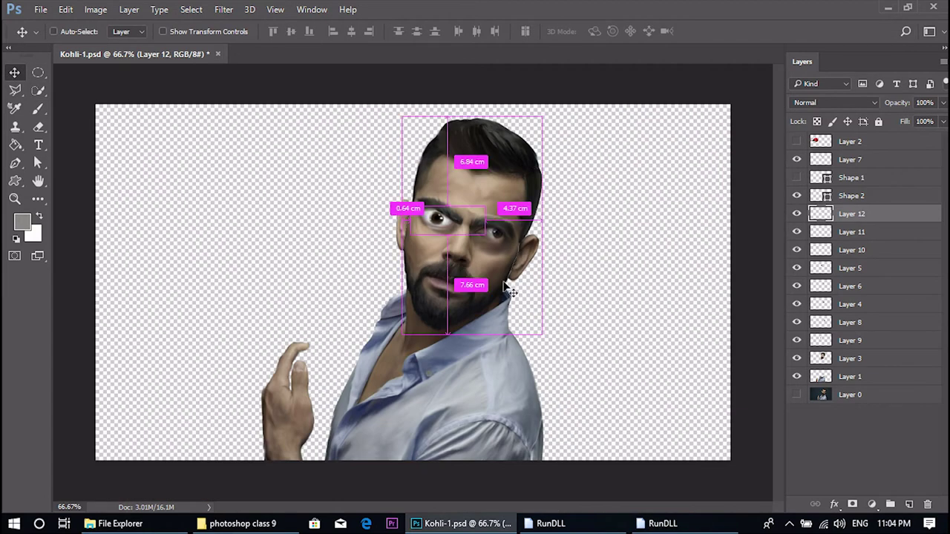
pyautogui.hotkey('ctrl', '+')
pyautogui.hotkey('ctrl', '+')
pyautogui.keyDown('ctrl'); pyautogui.click(652, 143); pyautogui.keyUp('ctrl')
pyautogui.hotkey('ctrl', 't')
pyautogui.moveTo(570, 230); pyautogui.dragTo(566, 233)
pyautogui.press('Return')
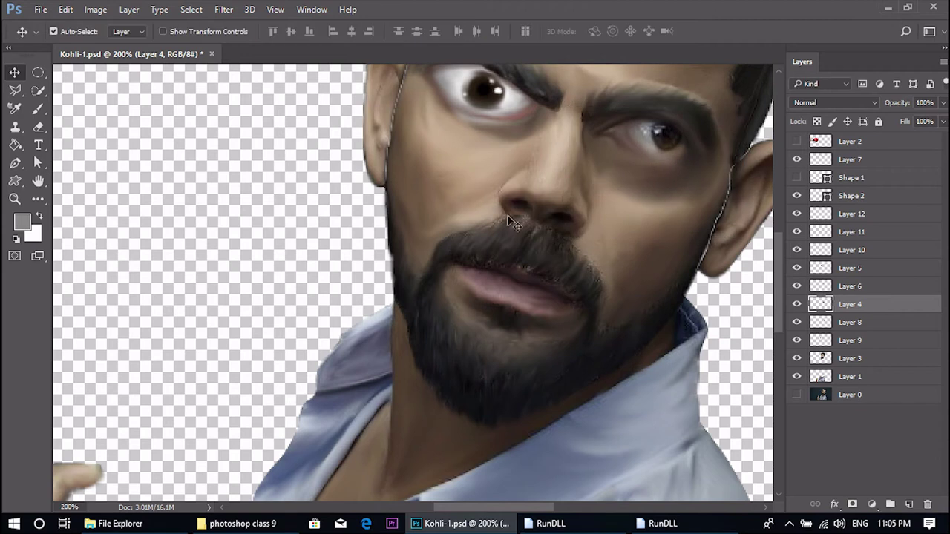
# - Delete the Shape 2 and Shape 1 layers and make Layer 12 active again
pyautogui.moveTo(554, 169); pyautogui.dragTo(507, 265)
pyautogui.press('b')
pyautogui.click(26, 227)
pyautogui.click(576, 250)
pyautogui.press('Return')
pyautogui.press('v')
pyautogui.click(673, 225)
pyautogui.click(928, 504)
pyautogui.click(417, 208)
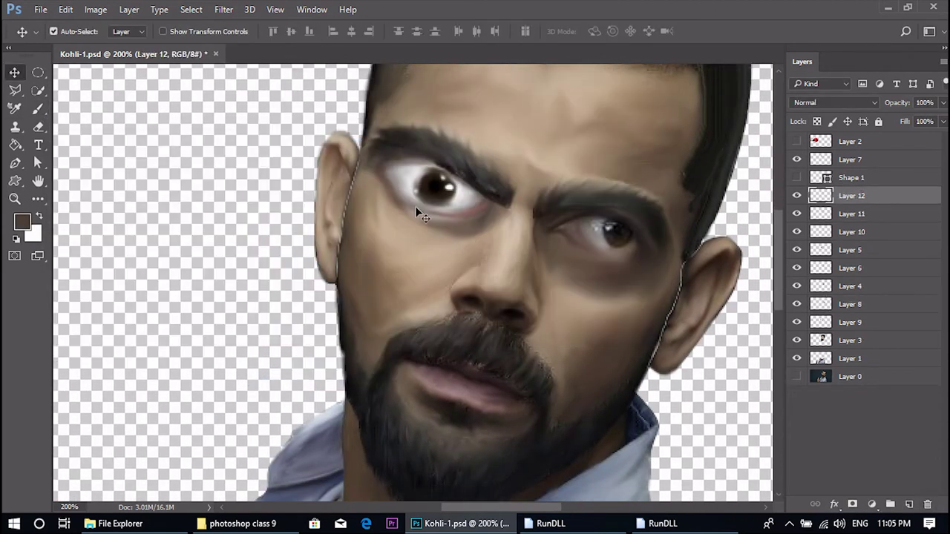
pyautogui.click(859, 180)
pyautogui.click(928, 505)
pyautogui.click(420, 208)
# - Brush dark red shadows around both eyes on Layer 12 with a soft 15 px brush at 19% opacity
pyautogui.click(23, 223)
pyautogui.click(484, 363)
pyautogui.press('Return')
pyautogui.press('b')
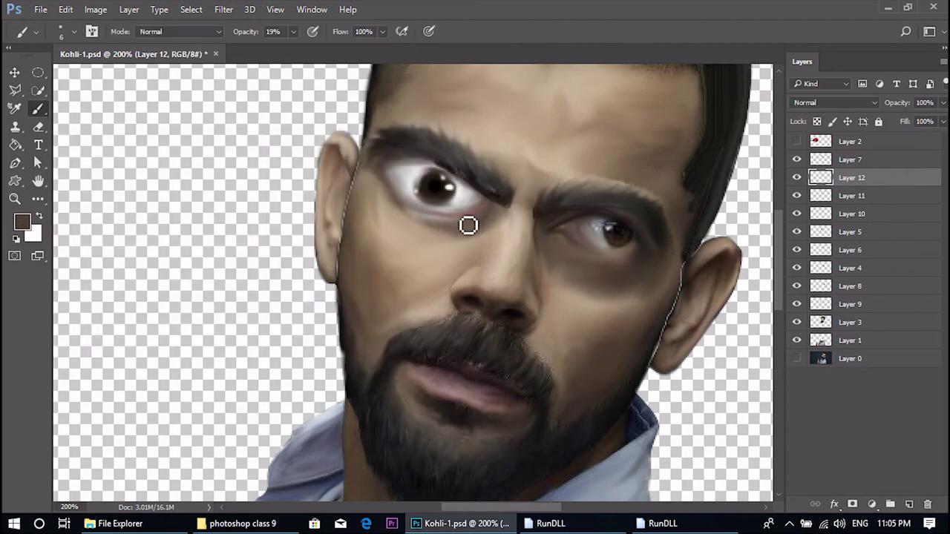
pyautogui.click(23, 222)
pyautogui.click(146, 265)
pyautogui.click(369, 153)
pyautogui.moveTo(438, 222)
pyautogui.mouseDown()
pyautogui.moveTo(386, 203)
pyautogui.moveTo(377, 182)
pyautogui.moveTo(373, 192)
pyautogui.mouseUp()
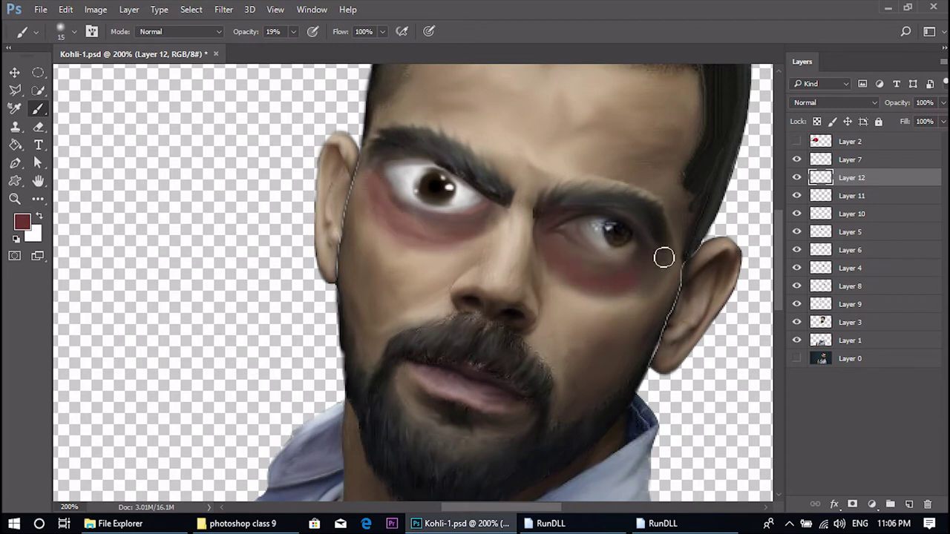
# - Paint a thin white lower-lid line with a 3 px brush and deepen the dark red shadow below it at 20 px
pyautogui.press('x')
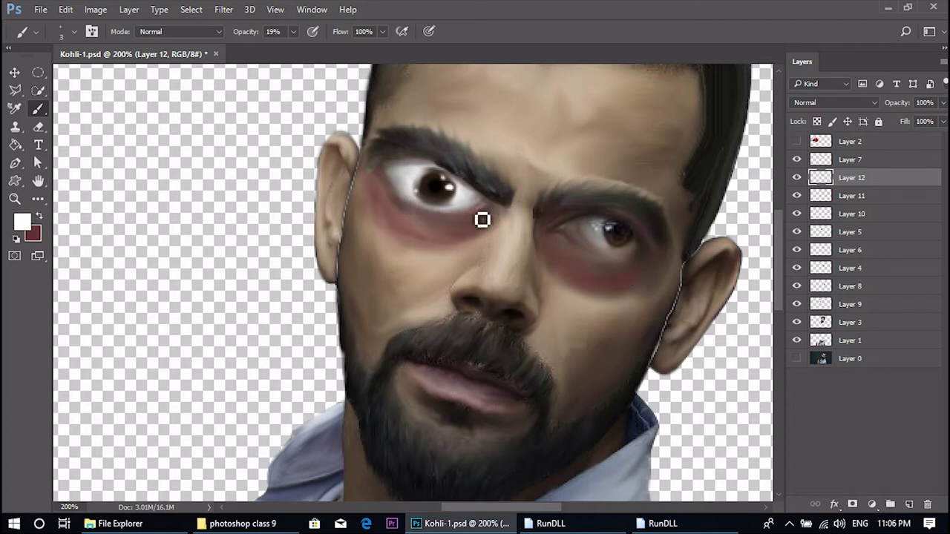
pyautogui.moveTo(392, 190)
pyautogui.mouseDown()
pyautogui.moveTo(419, 210)
pyautogui.moveTo(449, 225)
pyautogui.moveTo(396, 198)
pyautogui.moveTo(444, 224)
pyautogui.moveTo(493, 210)
pyautogui.mouseUp()
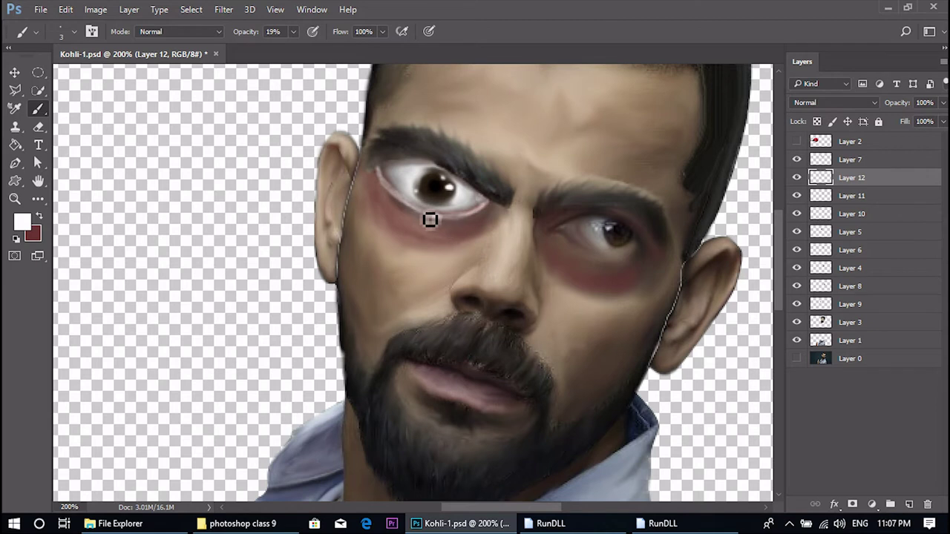
pyautogui.press('x')
pyautogui.press(']')
pyautogui.press(']')
pyautogui.press(']')
pyautogui.press(']')
pyautogui.press(']')
pyautogui.press(']')
pyautogui.press(']')
pyautogui.press(']')
pyautogui.moveTo(426, 223)
pyautogui.mouseDown()
pyautogui.moveTo(384, 205)
pyautogui.moveTo(386, 223)
pyautogui.moveTo(364, 153)
pyautogui.mouseUp()
pyautogui.hotkey('ctrl', '-')
pyautogui.hotkey('ctrl', '-')
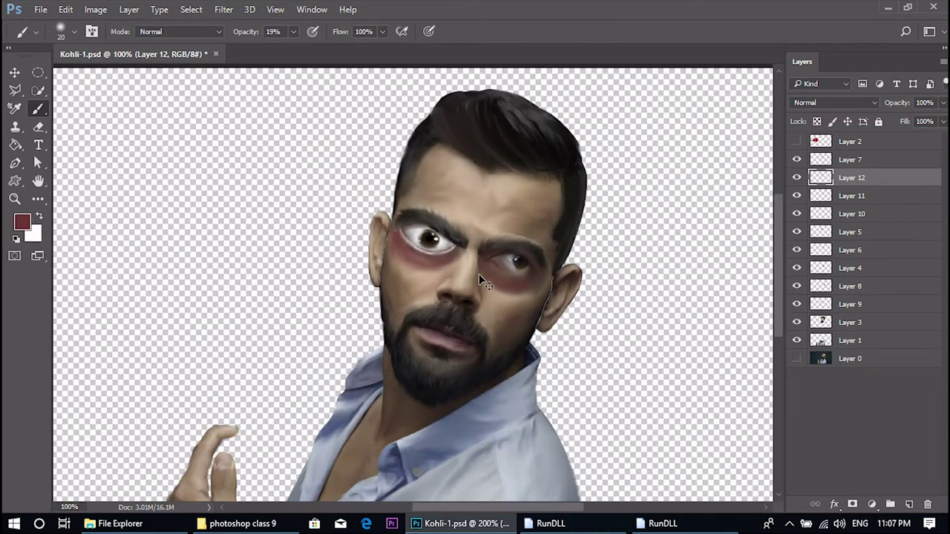
# - Draw a Pen path along the upper lid of the white eye and add a new layer above Layer 12
pyautogui.hotkey('ctrl', '+')
pyautogui.hotkey('ctrl', '+')
pyautogui.click(14, 165)
pyautogui.click(411, 165)
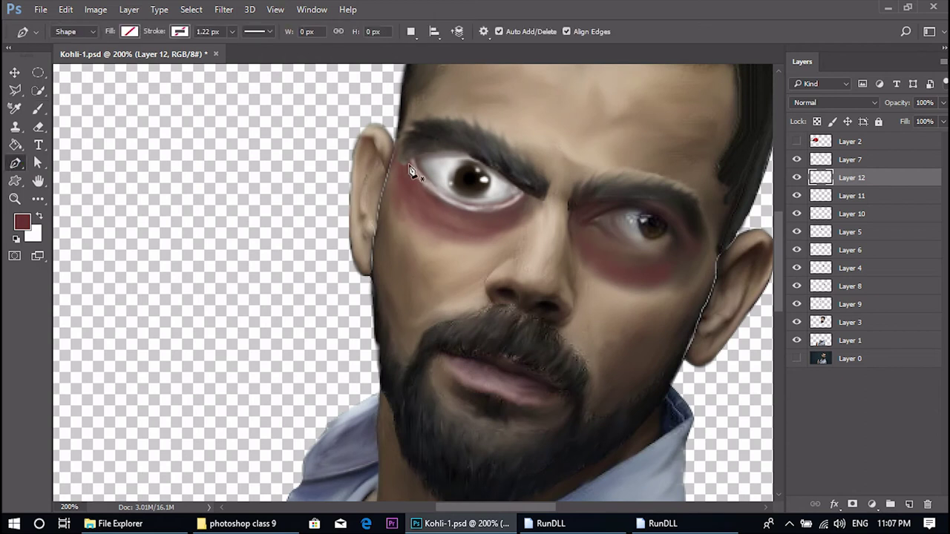
pyautogui.click(462, 159)
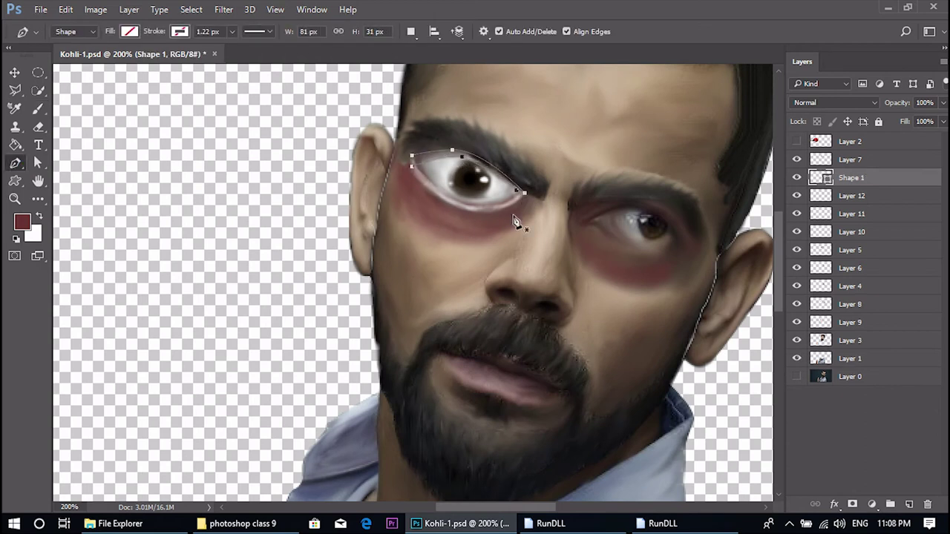
pyautogui.click(836, 197)
pyautogui.click(909, 504)
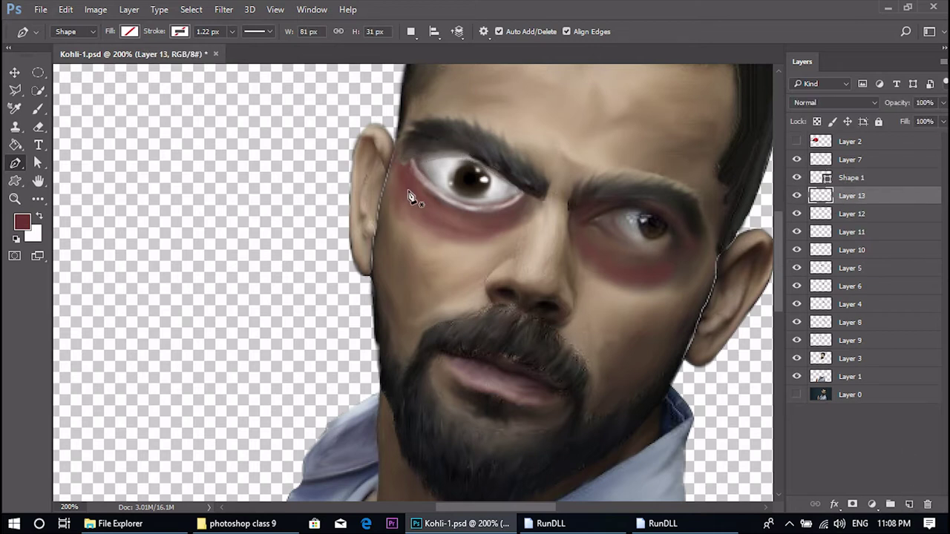
# - Turn the upper-lid path into a selection, hide Shape 1, and make Layer 13 active
pyautogui.doubleClick(822, 179)
pyautogui.click(413, 128)
pyautogui.click(847, 194)
pyautogui.rightClick(458, 159)
pyautogui.click(797, 212)
pyautogui.click(839, 175)
pyautogui.rightClick(501, 187)
pyautogui.click(542, 226)
pyautogui.click(846, 196)
pyautogui.click(797, 178)
# - Brush the upper lid of the white eye on Layer 13 with tones sampled around both eyes at 19% opacity
pyautogui.click(38, 109)
pyautogui.click(22, 222)
pyautogui.click(585, 214)
pyautogui.click(374, 154)
pyautogui.moveTo(410, 169); pyautogui.dragTo(531, 184)
pyautogui.click(22, 222)
pyautogui.click(428, 170)
pyautogui.click(373, 154)
pyautogui.press('[')
pyautogui.moveTo(425, 175)
pyautogui.mouseDown()
pyautogui.moveTo(462, 163)
pyautogui.moveTo(526, 195)
pyautogui.mouseUp()
pyautogui.click(23, 222)
pyautogui.click(514, 213)
pyautogui.click(373, 153)
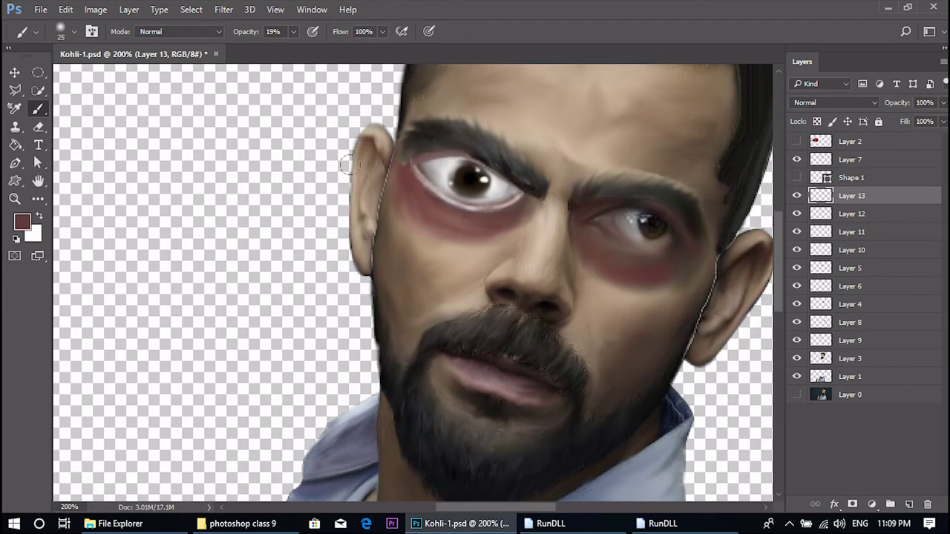
# - Paint the upper lid with brown sampled near the outer eyebrow at 55% opacity, and switch the foreground to white
pyautogui.click(22, 221)
pyautogui.click(408, 159)
pyautogui.press('b')
pyautogui.hotkey('ctrl', '+')
pyautogui.hotkey('ctrl', '-')
pyautogui.hotkey('ctrl', '-')
pyautogui.hotkey('ctrl', '+')
pyautogui.hotkey('ctrl', '+')
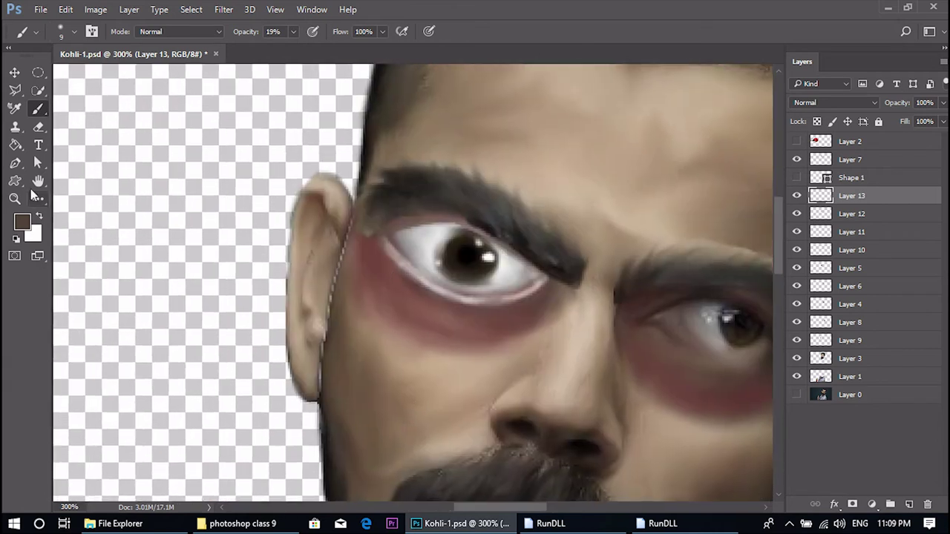
pyautogui.press('5')
pyautogui.press('5')
pyautogui.moveTo(392, 227)
pyautogui.mouseDown()
pyautogui.moveTo(450, 221)
pyautogui.moveTo(533, 269)
pyautogui.moveTo(489, 246)
pyautogui.moveTo(397, 248)
pyautogui.moveTo(435, 276)
pyautogui.moveTo(469, 282)
pyautogui.mouseUp()
pyautogui.click(40, 217)
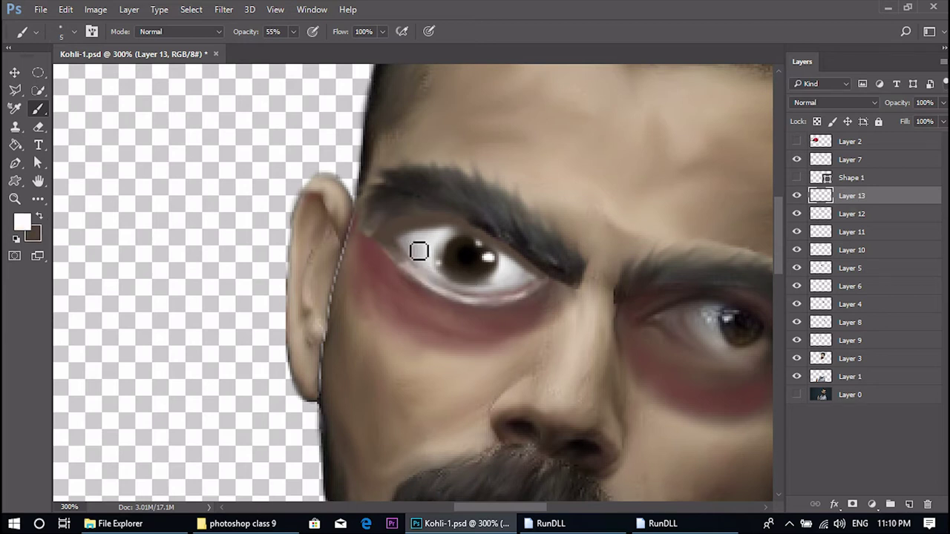
pyautogui.press('2')
pyautogui.press('4')
pyautogui.moveTo(466, 237); pyautogui.dragTo(480, 247)
pyautogui.hotkey('ctrl', 'z')
pyautogui.moveTo(389, 241); pyautogui.dragTo(499, 249)
pyautogui.hotkey('ctrl', 'z')
# - Paint a faint white highlight along the upper lid at 8% opacity and tone the lid's inner corner with brown
pyautogui.click(294, 32)
pyautogui.moveTo(290, 50); pyautogui.dragTo(278, 50)
pyautogui.moveTo(399, 244)
pyautogui.mouseDown()
pyautogui.moveTo(476, 237)
pyautogui.moveTo(429, 229)
pyautogui.moveTo(392, 246)
pyautogui.moveTo(420, 234)
pyautogui.moveTo(515, 256)
pyautogui.mouseUp()
pyautogui.click(38, 216)
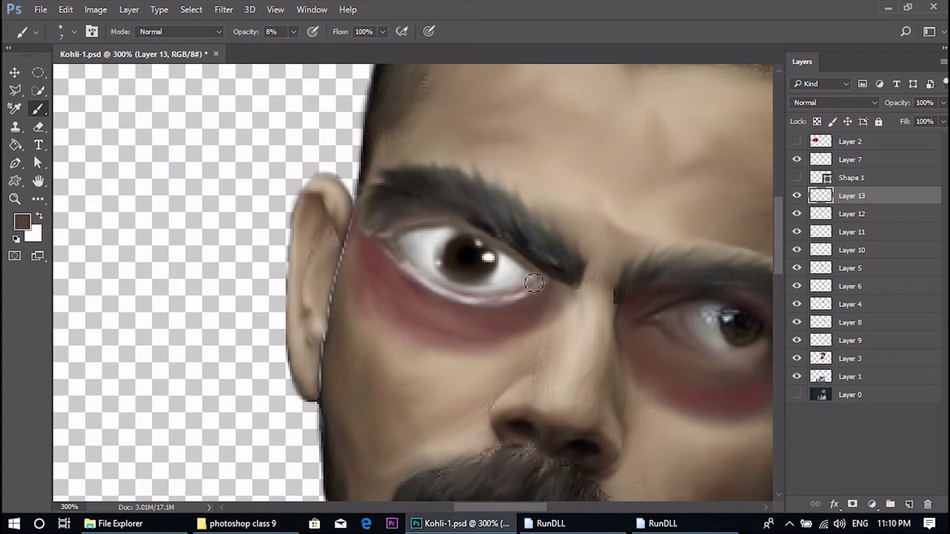
pyautogui.moveTo(540, 287)
pyautogui.mouseDown()
pyautogui.moveTo(514, 295)
pyautogui.moveTo(409, 244)
pyautogui.moveTo(397, 257)
pyautogui.moveTo(437, 281)
pyautogui.mouseUp()
pyautogui.hotkey('ctrl', '-')
pyautogui.hotkey('ctrl', '-')
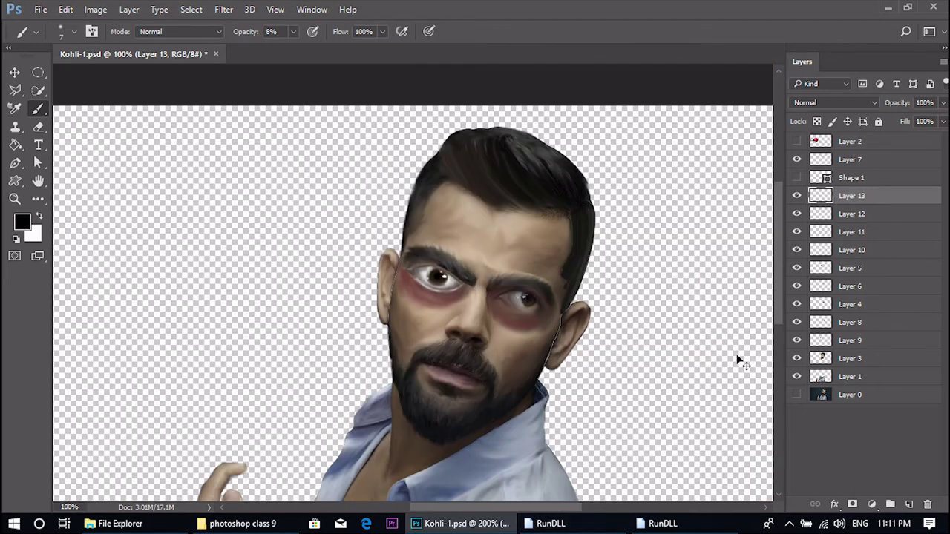
pyautogui.press('p')
pyautogui.click(789, 523)
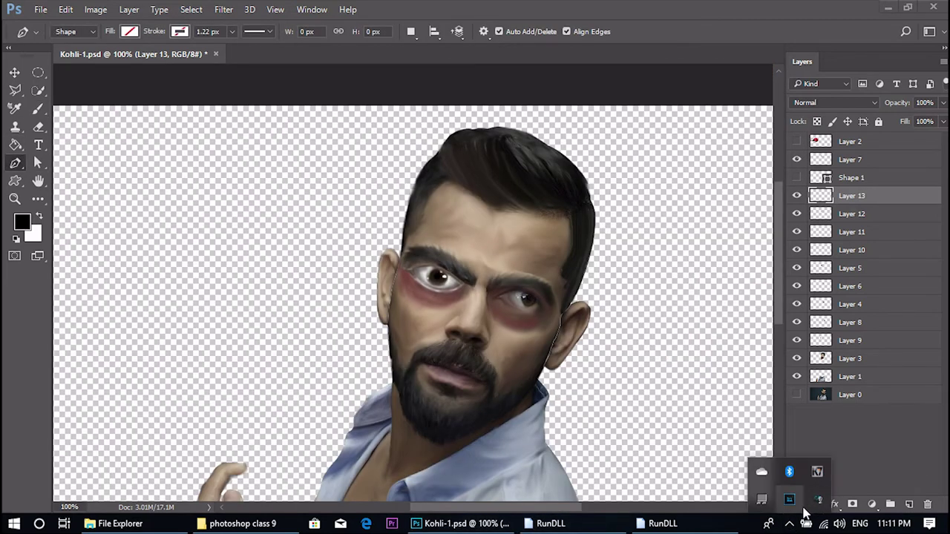
# - Trace the lower lid of the darker eye with the Pen tool, convert the path to a selection, and make Layer 13 active
pyautogui.click(494, 301)
pyautogui.hotkey('ctrl', '+')
pyautogui.hotkey('ctrl', '+')
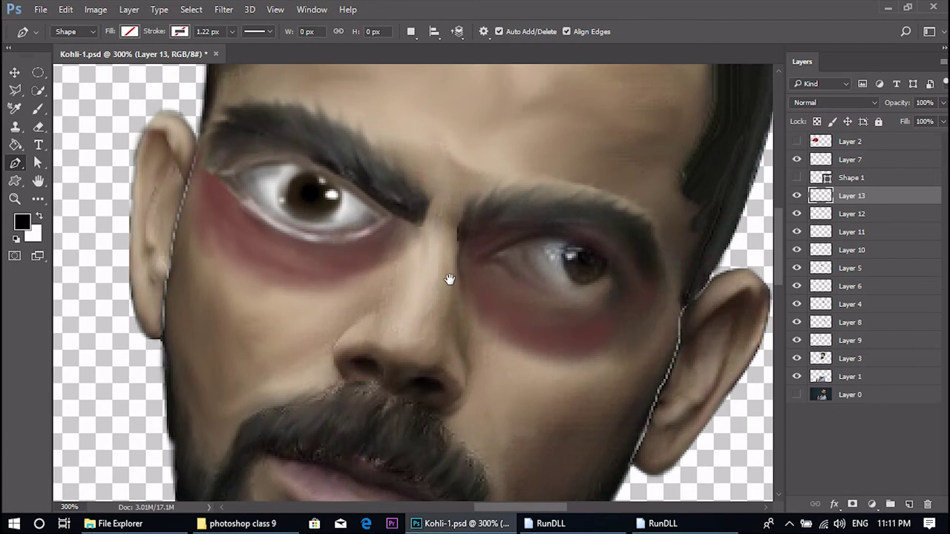
pyautogui.moveTo(557, 333); pyautogui.dragTo(502, 321)
pyautogui.click(474, 265)
pyautogui.rightClick(541, 221)
pyautogui.click(578, 225)
pyautogui.press('Return')
pyautogui.click(853, 214)
# - Brush a dark brown shadow along the darker eye's lid inside the selection at 59% opacity, and clear the selection
pyautogui.click(38, 110)
pyautogui.click(22, 222)
pyautogui.click(584, 273)
pyautogui.press('Return')
pyautogui.click(293, 32)
pyautogui.moveTo(292, 46); pyautogui.dragTo(333, 46)
pyautogui.moveTo(484, 272)
pyautogui.mouseDown()
pyautogui.moveTo(553, 316)
pyautogui.moveTo(618, 298)
pyautogui.mouseUp()
pyautogui.hotkey('ctrl', 'd')
# - Sample reddish brown 71433d from the skin around the eyes and paint it beneath the darker eye at 59% opacity
pyautogui.click(23, 221)
pyautogui.moveTo(201, 125); pyautogui.dragTo(613, 49)
pyautogui.click(341, 262)
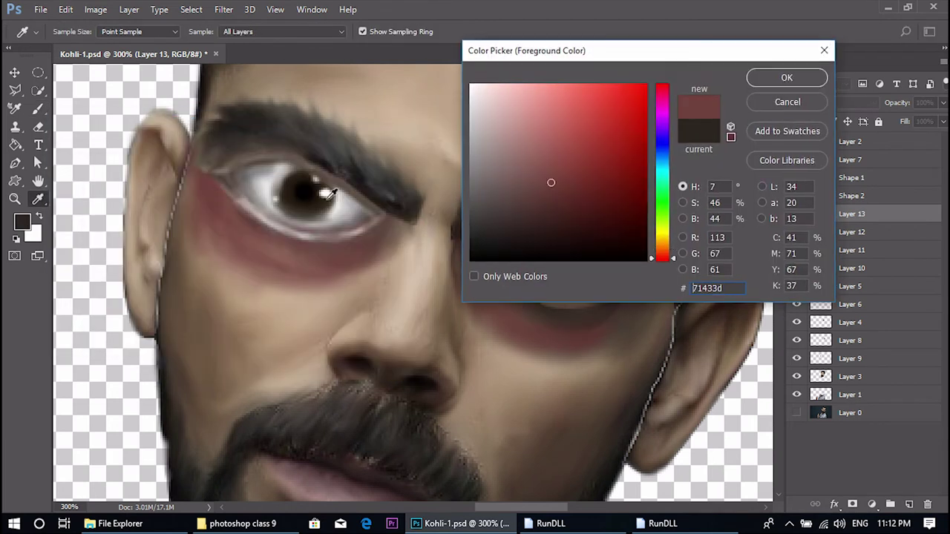
pyautogui.click(786, 78)
pyautogui.press('[')
pyautogui.press('[')
pyautogui.moveTo(524, 317); pyautogui.dragTo(572, 328)
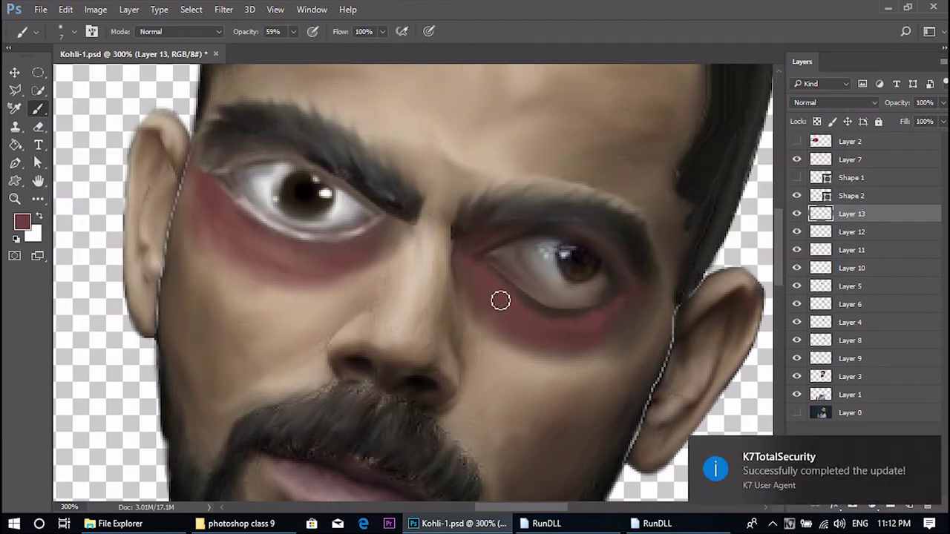
# - Paint a thin white line along the darker eye's lower lid at 39% opacity, and undo the stroke over its upper lid
pyautogui.press('x')
pyautogui.moveTo(294, 32); pyautogui.dragTo(282, 49)
pyautogui.moveTo(478, 264); pyautogui.dragTo(624, 296)
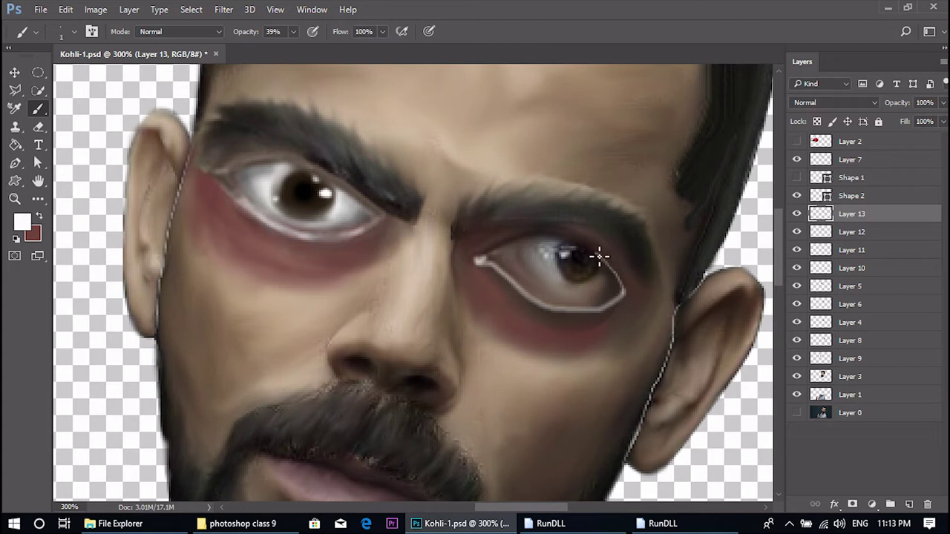
pyautogui.click(32, 234)
pyautogui.click(756, 88)
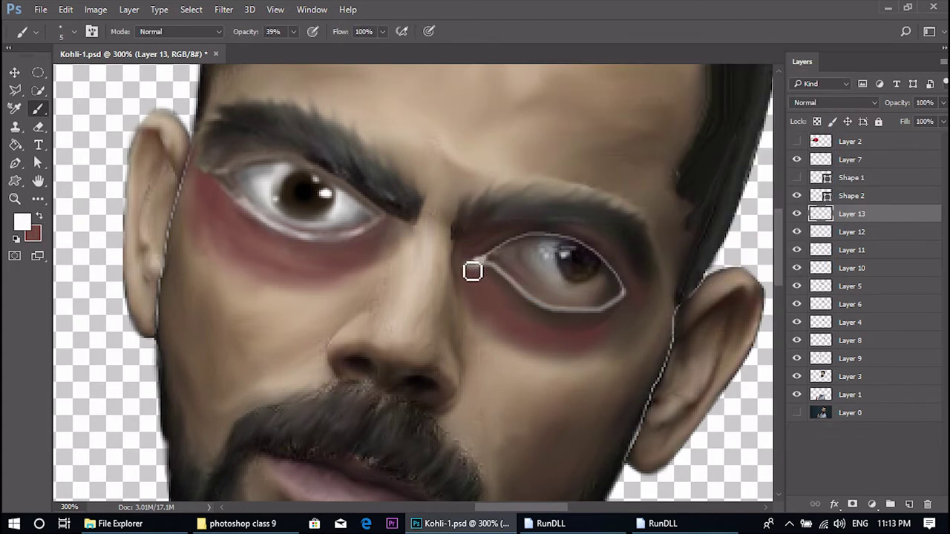
pyautogui.hotkey('ctrl', 'z')
pyautogui.press('x')
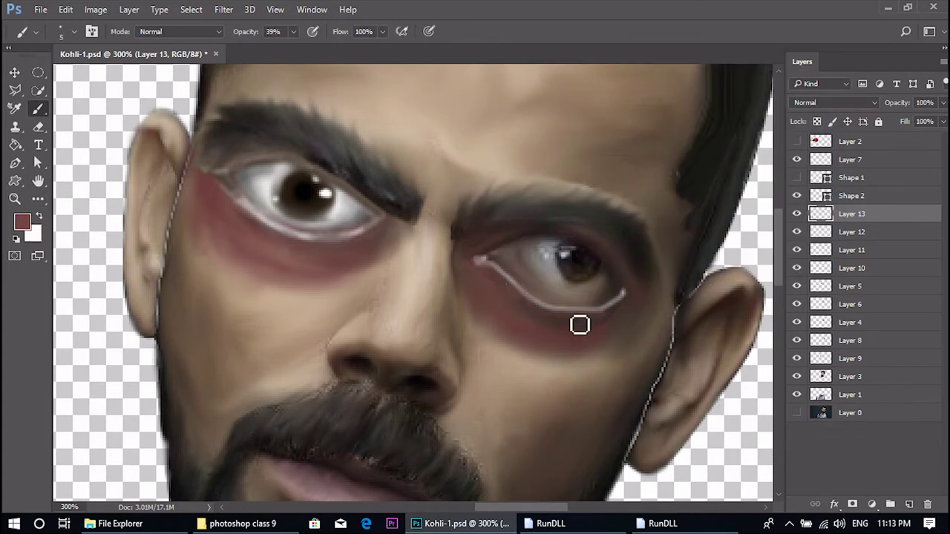
# - Smudge the white lower-lid line of the darker eye into the surrounding skin at 47% strength
pyautogui.click(38, 199)
pyautogui.click(104, 412)
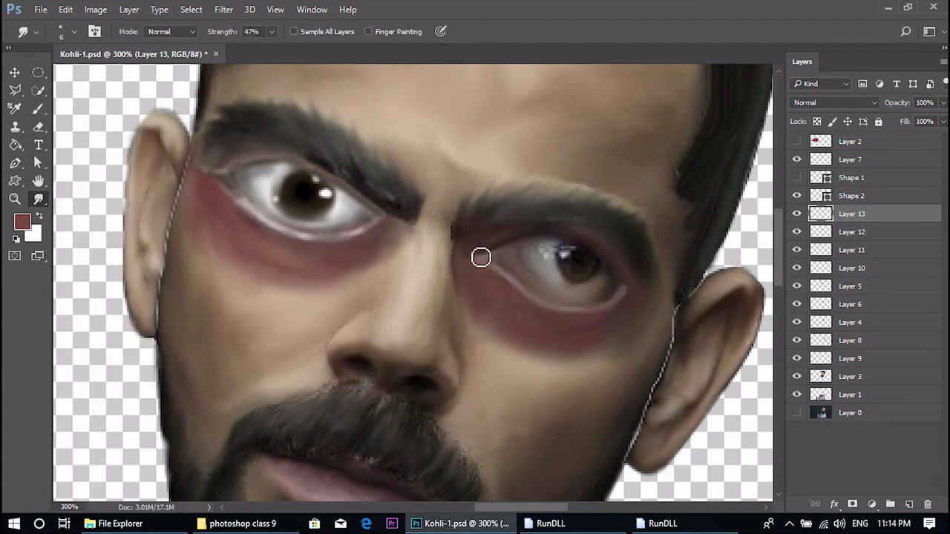
pyautogui.hotkey('ctrl', '-')
pyautogui.hotkey('ctrl', '-')
pyautogui.hotkey('ctrl', '-')
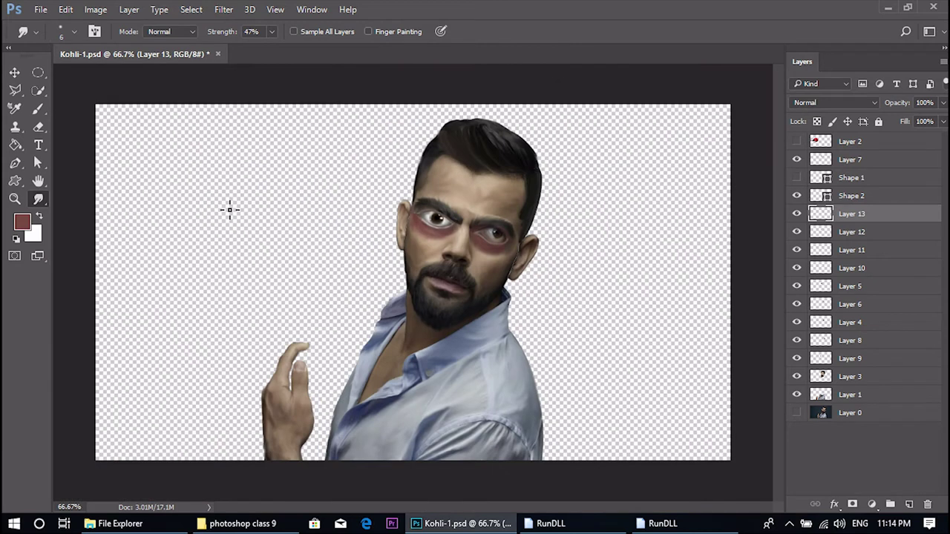
# - Delete the Shape 1 and Shape 2 layers
pyautogui.hotkey('ctrl', '+')
pyautogui.moveTo(450, 260); pyautogui.dragTo(432, 287)
pyautogui.press('v')
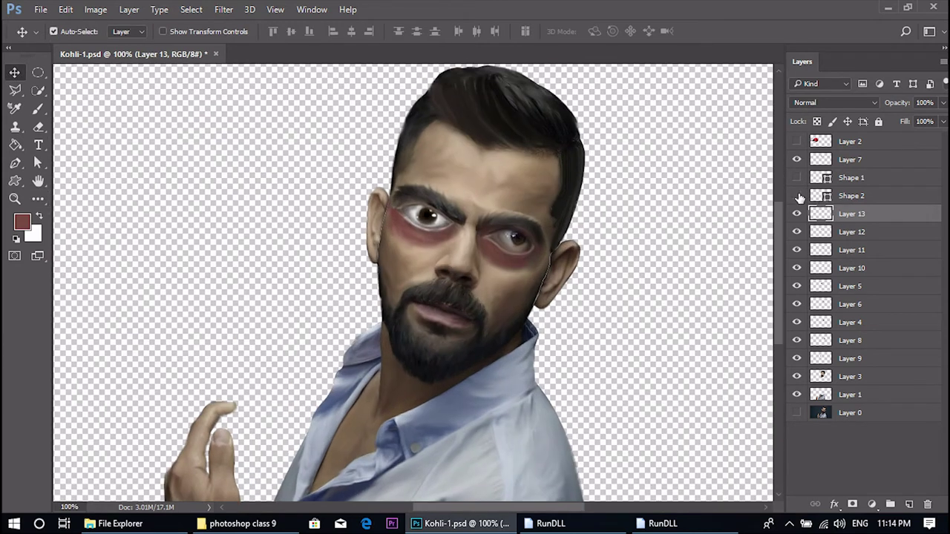
pyautogui.click(876, 196)
pyautogui.keyDown('shift'); pyautogui.click(876, 179); pyautogui.keyUp('shift')
pyautogui.click(928, 504)
pyautogui.press('Return')
# - Try to enlarge the ear on Layer 8 slightly
pyautogui.click(867, 159)
pyautogui.keyDown('shift'); pyautogui.click(859, 322); pyautogui.keyUp('shift')
pyautogui.click(562, 262)
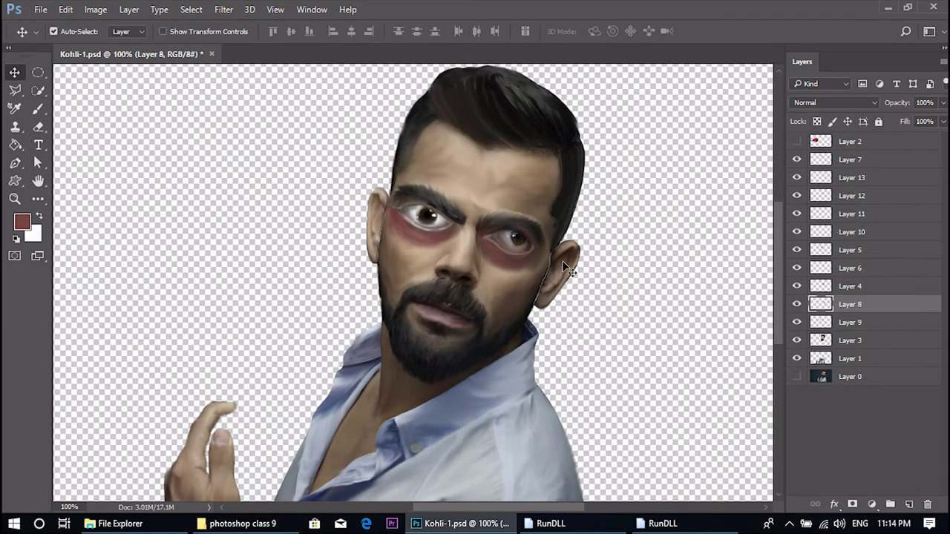
pyautogui.hotkey('ctrl', 't')
pyautogui.moveTo(582, 240); pyautogui.dragTo(589, 227)
pyautogui.press('Return')
pyautogui.hotkey('ctrl', 'z')
# - Group all layers from Layer 3 up to Layer 7 to hold the head together
pyautogui.click(518, 292)
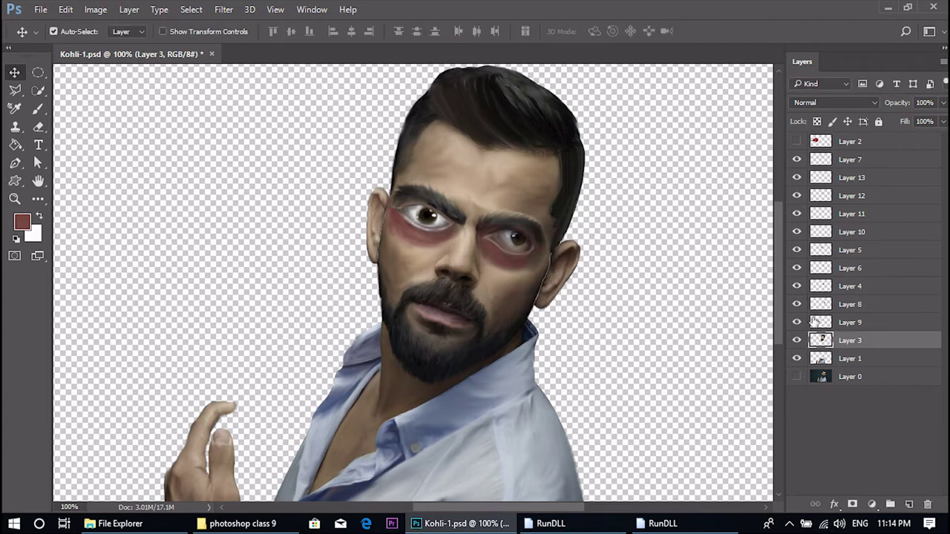
pyautogui.keyDown('shift'); pyautogui.click(851, 160); pyautogui.keyUp('shift')
pyautogui.hotkey('ctrl', 'g')
# - Enlarge the head group to about 131%, rotate it about 10.5° clockwise, and position it over the collar
pyautogui.hotkey('ctrl', 't')
pyautogui.hotkey('ctrl', '-')
pyautogui.moveTo(542, 127); pyautogui.dragTo(536, 184)
pyautogui.moveTo(611, 137); pyautogui.dragTo(607, 140)
pyautogui.moveTo(541, 223); pyautogui.dragTo(526, 217)
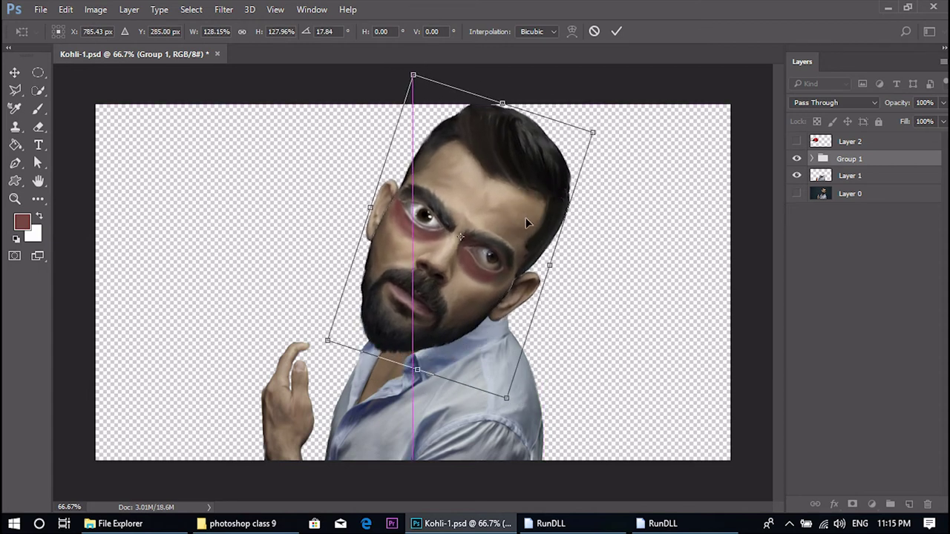
pyautogui.moveTo(598, 155); pyautogui.dragTo(587, 137)
pyautogui.moveTo(514, 217); pyautogui.dragTo(514, 220)
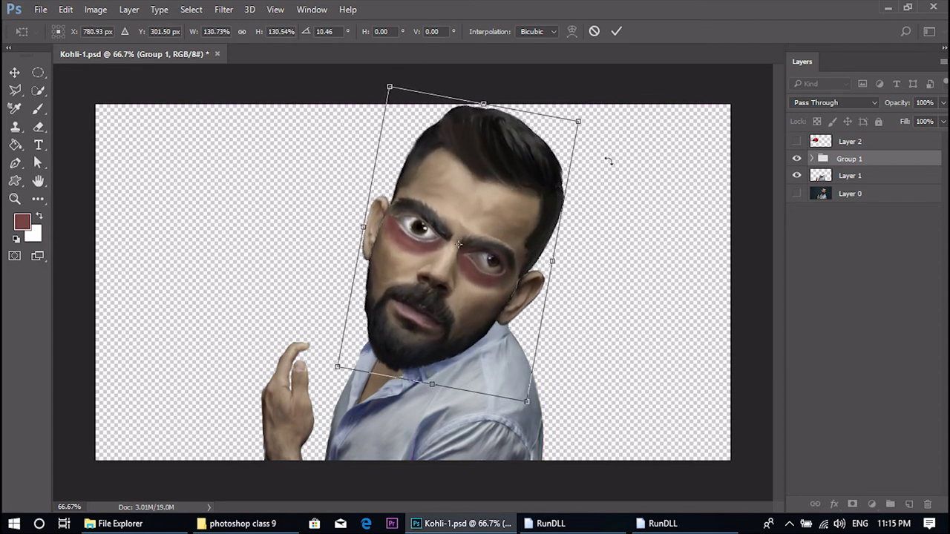
pyautogui.press('Return')
# - Enlarge the ear on Layer 8 to about 152% and place it against the side of the head
pyautogui.click(545, 285)
pyautogui.hotkey('ctrl', 't')
pyautogui.moveTo(546, 271)
pyautogui.mouseDown()
pyautogui.moveTo(561, 257)
pyautogui.moveTo(536, 279)
pyautogui.mouseUp()
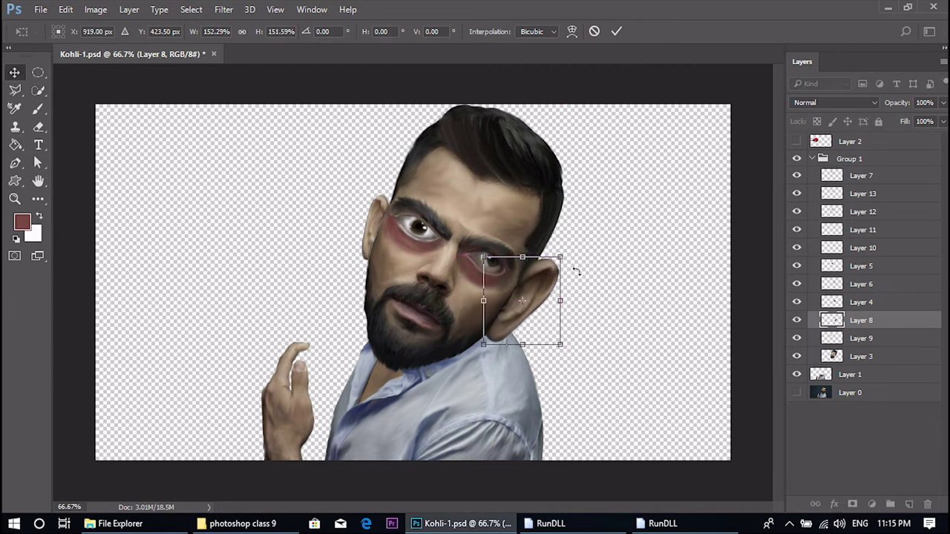
pyautogui.press('Return')
# - Enlarge the ear on Layer 9 and adjust its placement beside the white eye
pyautogui.click(377, 225)
pyautogui.hotkey('ctrl', 't')
pyautogui.moveTo(358, 191); pyautogui.dragTo(352, 142)
pyautogui.press('Escape')
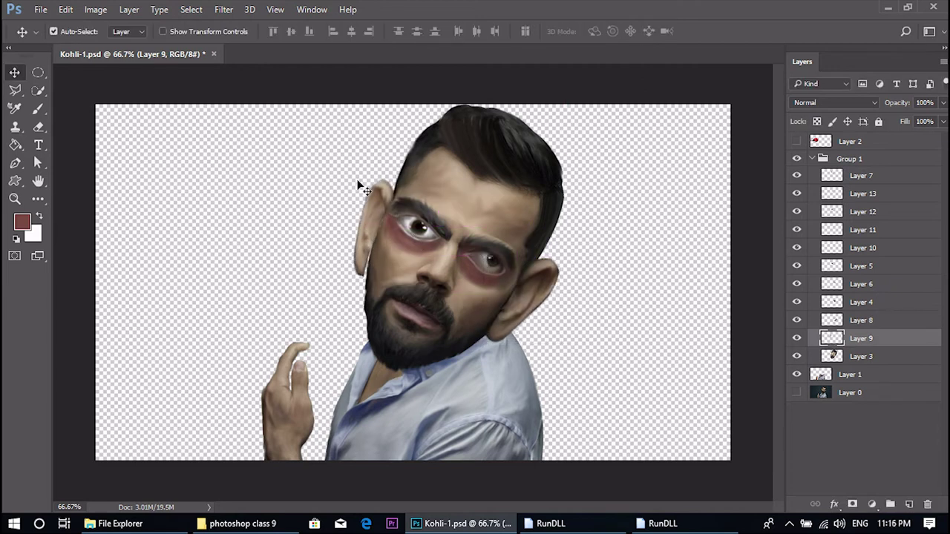
pyautogui.hotkey('ctrl', 't')
pyautogui.moveTo(359, 193); pyautogui.dragTo(349, 175)
pyautogui.moveTo(406, 170); pyautogui.dragTo(400, 160)
pyautogui.press('Return')
# - Smudge the edges and inner folds of the ear on Layer 9 at 47% strength
pyautogui.click(38, 111)
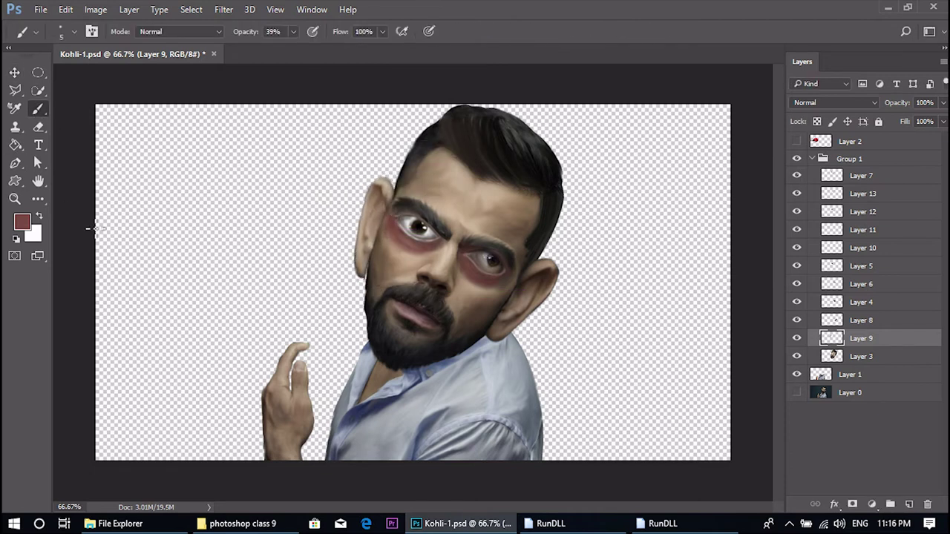
pyautogui.press('r')
pyautogui.hotkey('ctrl', '+')
pyautogui.hotkey('ctrl', '+')
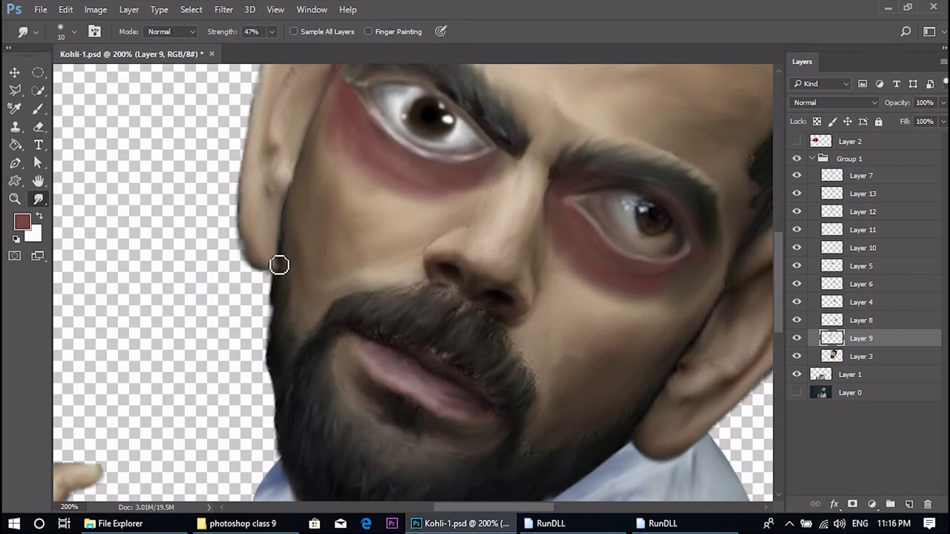
pyautogui.hotkey('ctrl', '-')
pyautogui.press(']')
pyautogui.press(']')
pyautogui.press(']')
pyautogui.moveTo(333, 223); pyautogui.dragTo(351, 275)
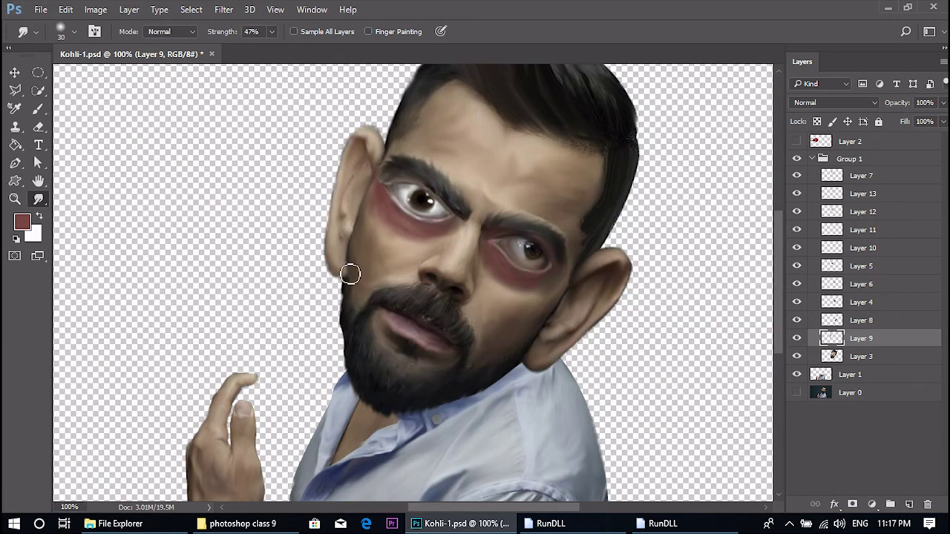
pyautogui.moveTo(380, 160); pyautogui.dragTo(331, 262)
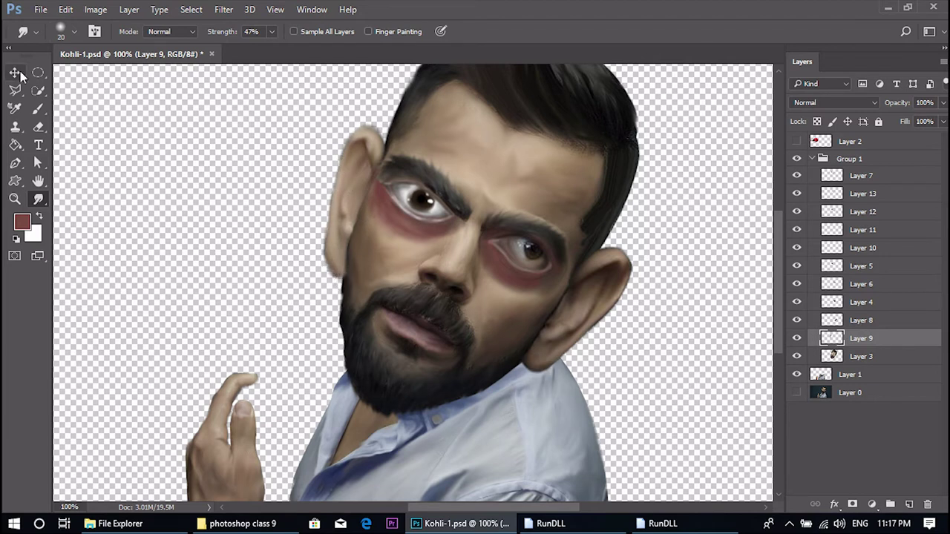
# - Smudge the rim, lobe and inside of the ear on Layer 8 with a 20 px brush at 47% strength
pyautogui.click(21, 77)
pyautogui.click(583, 312)
pyautogui.click(37, 198)
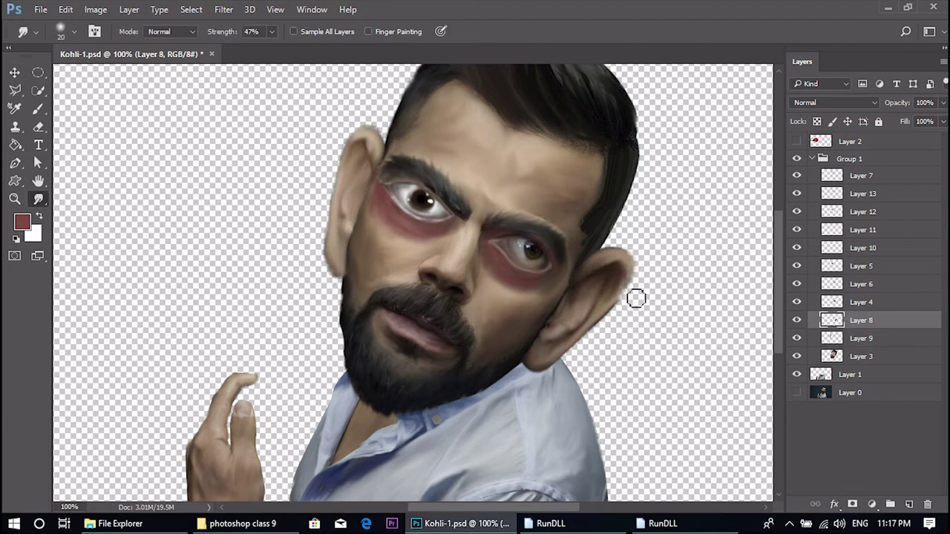
pyautogui.moveTo(630, 257)
pyautogui.mouseDown()
pyautogui.moveTo(613, 300)
pyautogui.moveTo(557, 328)
pyautogui.mouseUp()
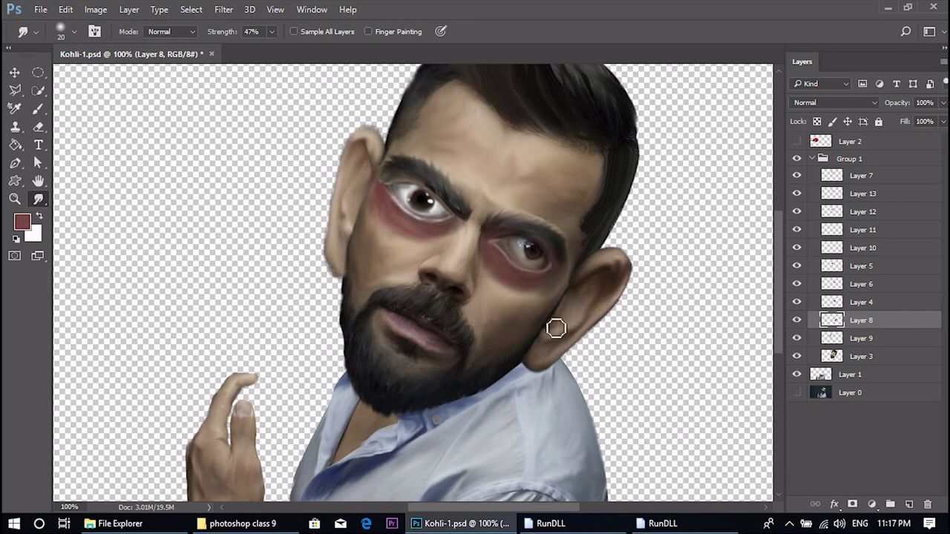
pyautogui.moveTo(539, 364); pyautogui.dragTo(631, 271)
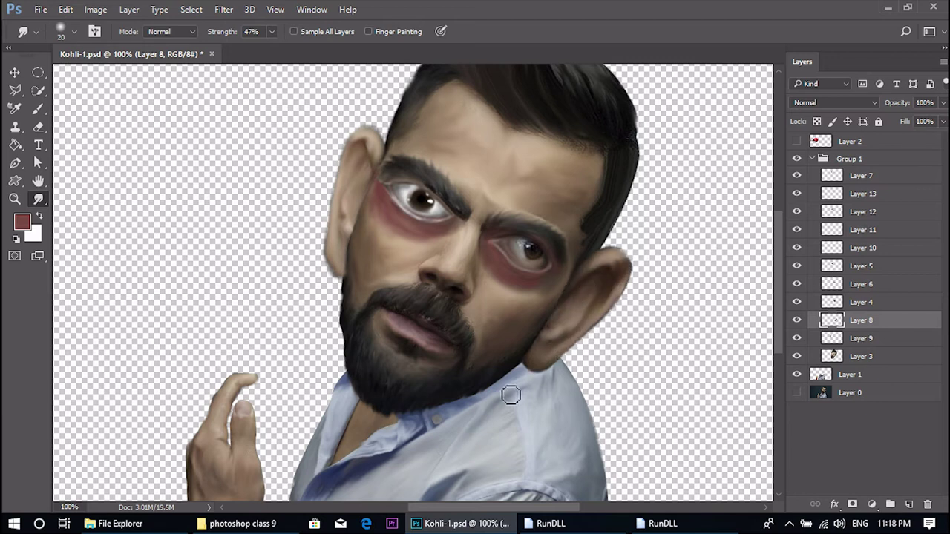
pyautogui.hotkey('ctrl', '-')
pyautogui.hotkey('ctrl', '+')
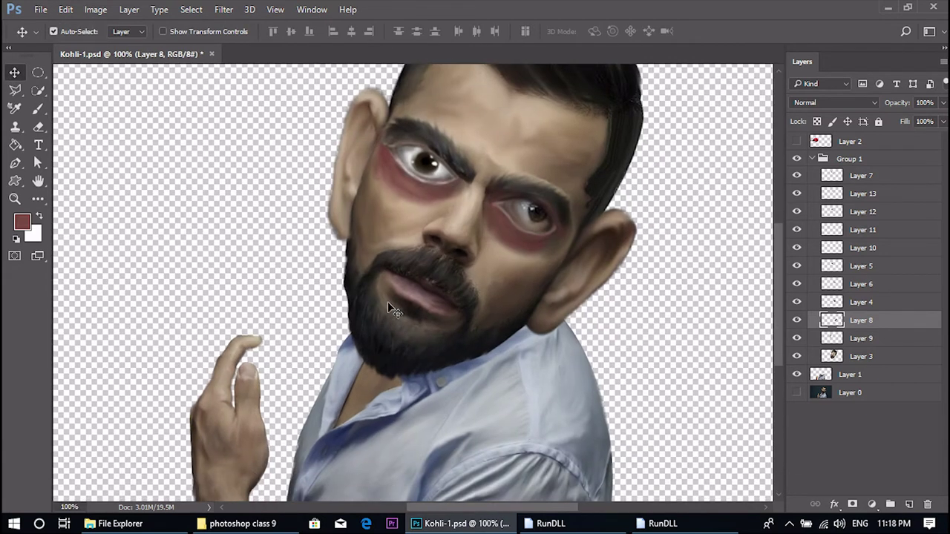
# - Duplicate Layer 3 inside the head group
pyautogui.click(865, 361)
pyautogui.hotkey('ctrl', 'j')
# - Try to soften the moustache and cheek beard on Layer 3 copy with a 100 px Smudge brush at 47% strength
pyautogui.press(']')
pyautogui.press(']')
pyautogui.press(']')
pyautogui.press(']')
pyautogui.press(']')
pyautogui.press(']')
pyautogui.moveTo(383, 264)
pyautogui.mouseDown()
pyautogui.moveTo(356, 244)
pyautogui.moveTo(469, 307)
pyautogui.mouseUp()
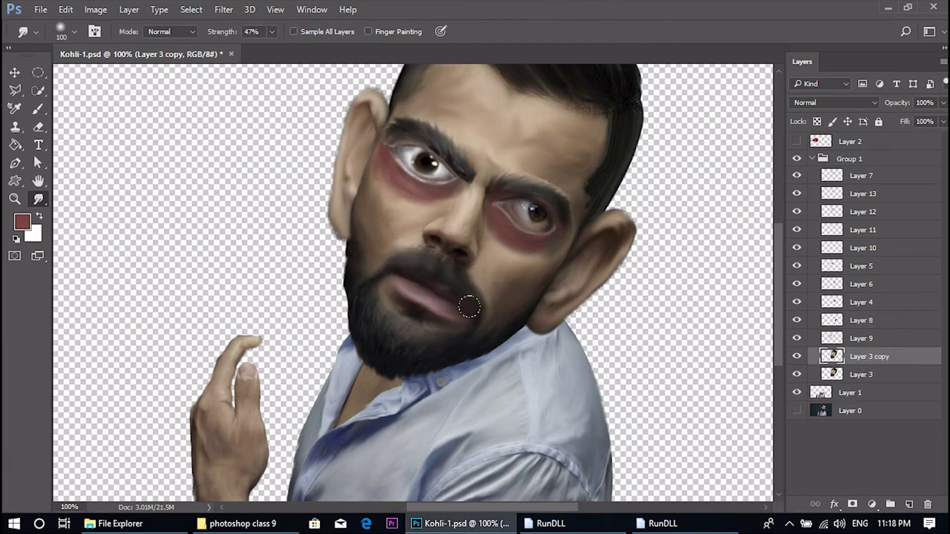
pyautogui.moveTo(338, 259); pyautogui.dragTo(385, 263)
pyautogui.moveTo(465, 300); pyautogui.dragTo(362, 254)
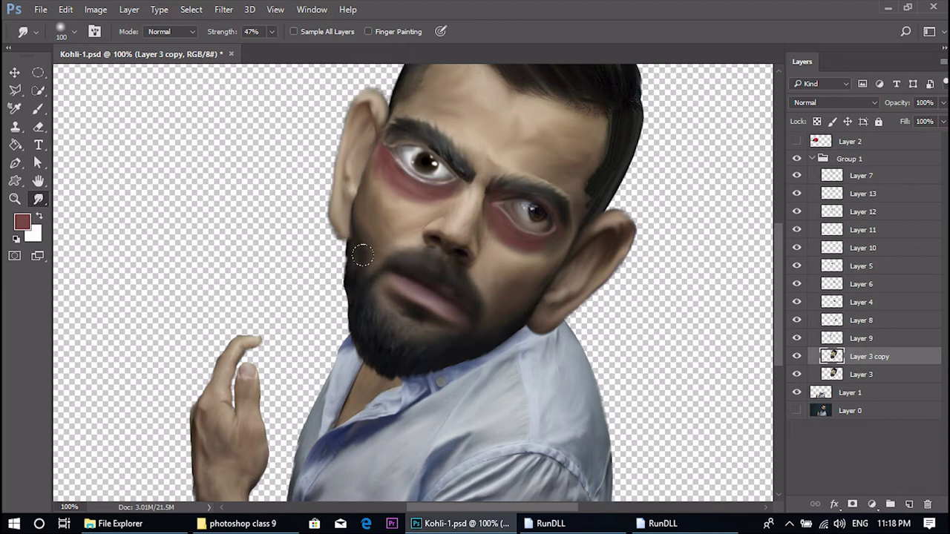
pyautogui.click(796, 375)
pyautogui.moveTo(359, 285)
pyautogui.mouseDown()
pyautogui.moveTo(355, 225)
pyautogui.moveTo(345, 299)
pyautogui.mouseUp()
pyautogui.hotkey('ctrl', 'z')
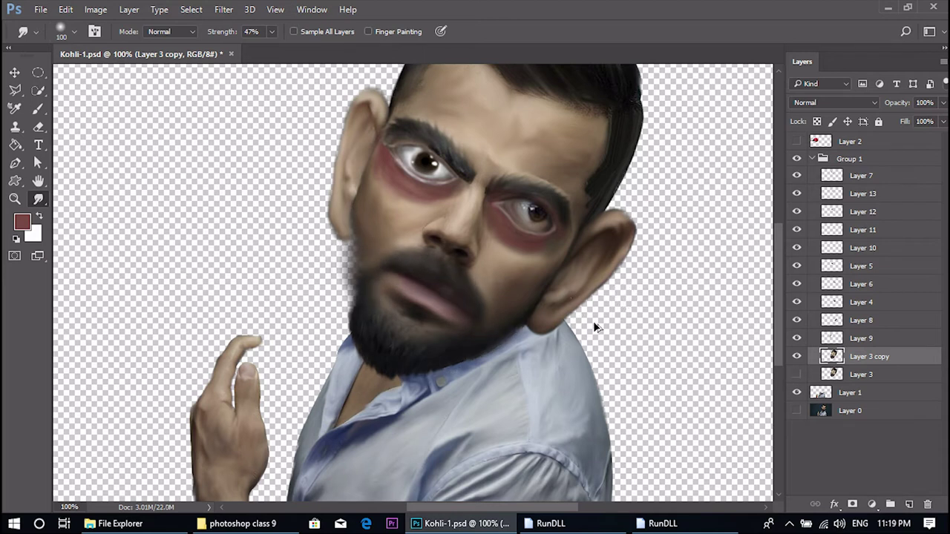
pyautogui.click(797, 356)
pyautogui.click(797, 357)
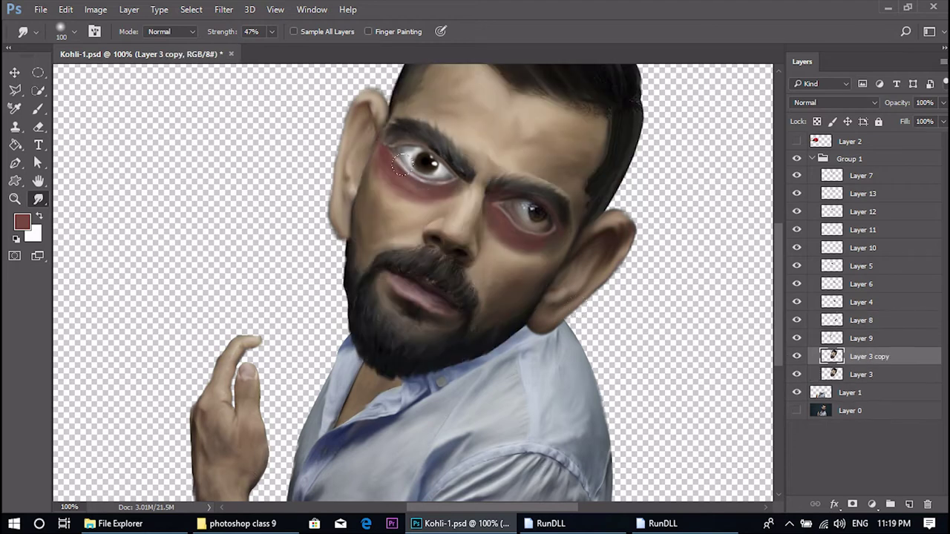
# - Load the outline of Layer 3 copy as a selection
pyautogui.hotkey('ctrl', '-')
pyautogui.hotkey('ctrl', '-')
pyautogui.hotkey('ctrl', '+')
pyautogui.hotkey('ctrl', '+')
pyautogui.moveTo(572, 188); pyautogui.dragTo(561, 236)
pyautogui.rightClick(835, 358)
pyautogui.click(802, 65)
pyautogui.keyDown('ctrl'); pyautogui.click(831, 356); pyautogui.keyUp('ctrl')
# - Set the foreground to a bright golden yellow and add a new layer above Layer 3 copy
pyautogui.click(22, 221)
pyautogui.click(654, 241)
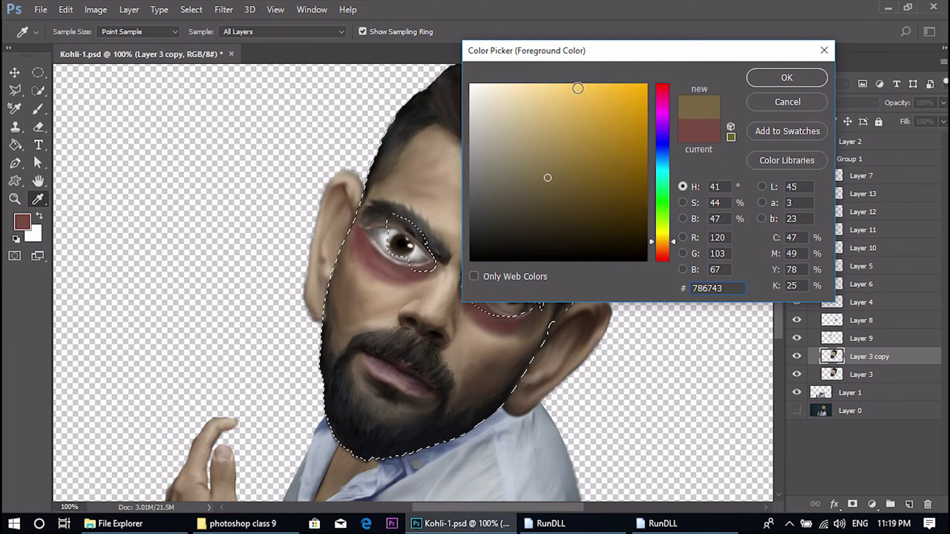
pyautogui.click(578, 89)
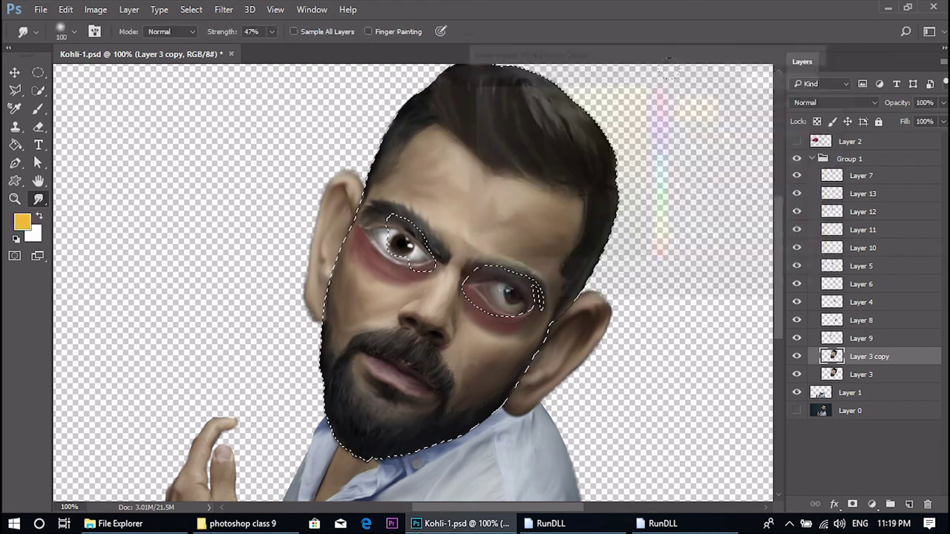
pyautogui.scroll(2, 327, 215)
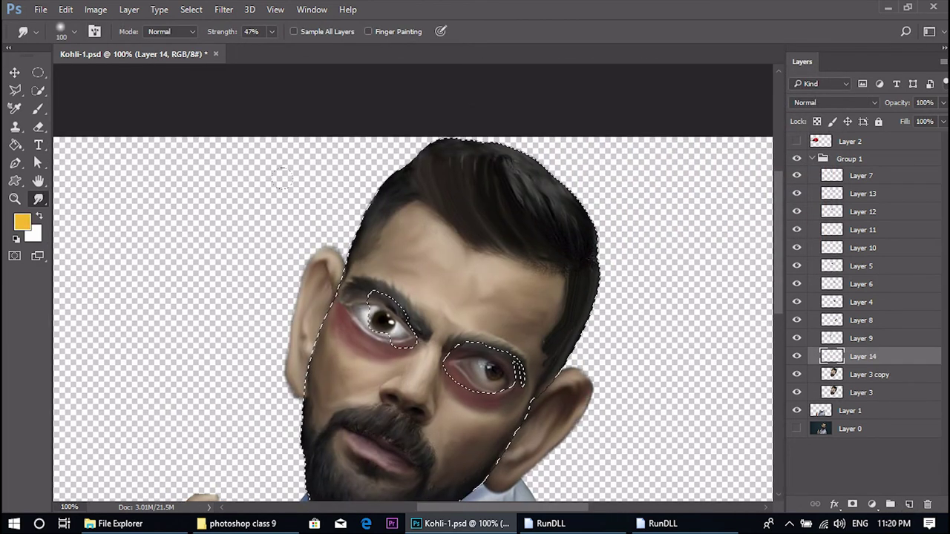
# - Paint a golden yellow rim around the hair, face and jaw on Layer 14 with a soft 90 px brush at 54% opacity
pyautogui.press('b')
pyautogui.click(294, 32)
pyautogui.click(304, 45)
pyautogui.moveTo(355, 246); pyautogui.dragTo(393, 192)
pyautogui.moveTo(353, 248)
pyautogui.mouseDown()
pyautogui.moveTo(496, 144)
pyautogui.moveTo(550, 374)
pyautogui.mouseUp()
pyautogui.press('space')
pyautogui.moveTo(604, 360); pyautogui.dragTo(584, 277)
pyautogui.moveTo(529, 295); pyautogui.dragTo(492, 347)
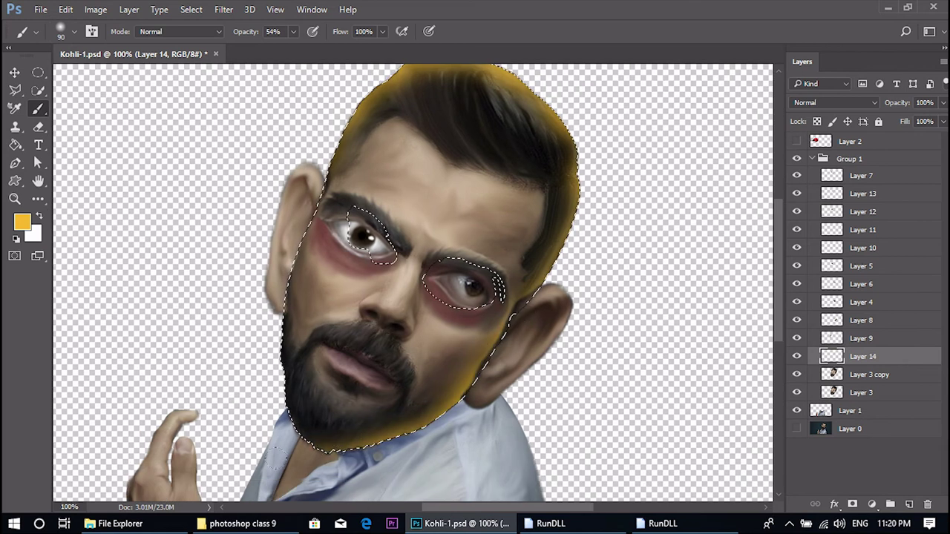
pyautogui.moveTo(308, 248); pyautogui.dragTo(285, 375)
pyautogui.press('space')
pyautogui.moveTo(258, 214)
pyautogui.mouseDown()
pyautogui.moveTo(230, 255)
pyautogui.moveTo(227, 218)
pyautogui.mouseUp()
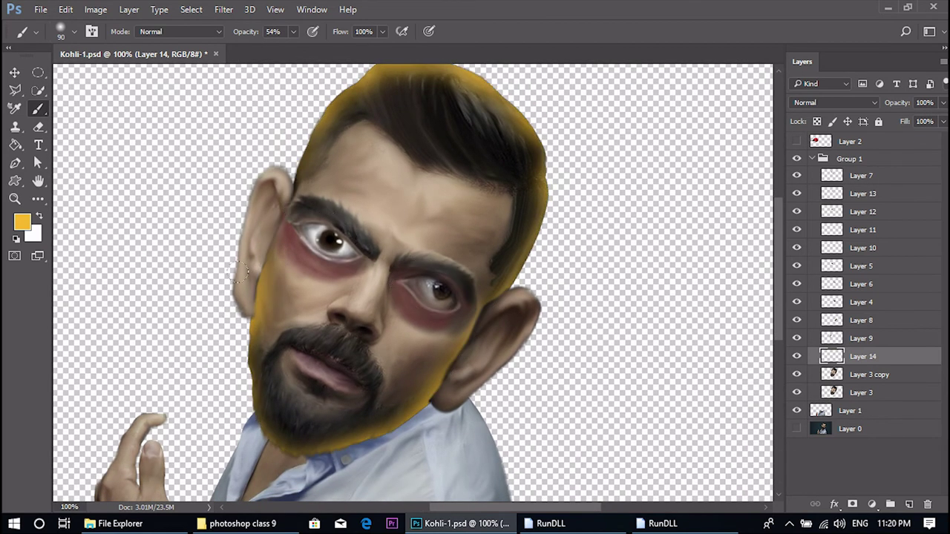
# - Change the foreground to orange and paint it along the cheek and jaw edge with the 90 px brush at 54% opacity
pyautogui.click(20, 224)
pyautogui.click(659, 247)
pyautogui.click(796, 81)
pyautogui.moveTo(254, 288); pyautogui.dragTo(241, 358)
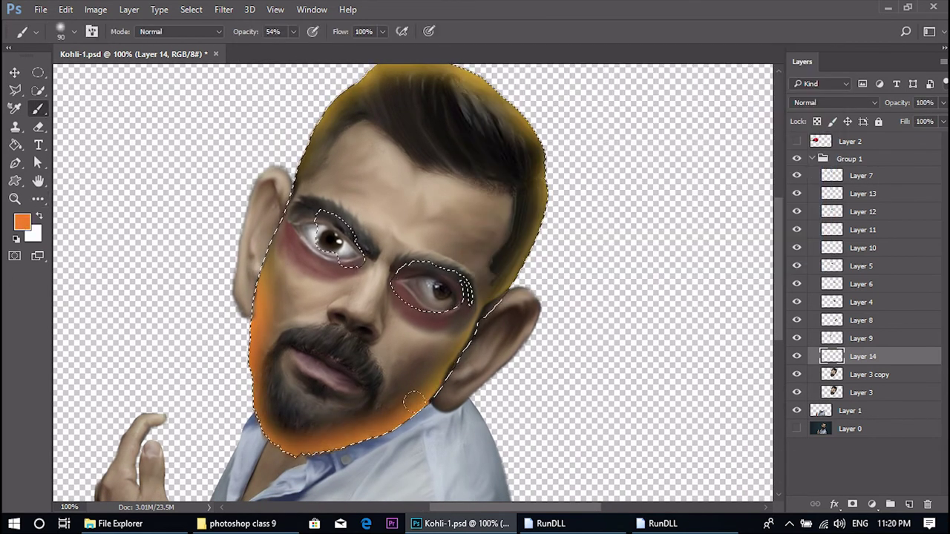
# - Paint the forehead pale yellow on Layer 14 at 54% opacity, and add a new layer above it
pyautogui.click(21, 223)
pyautogui.click(550, 83)
pyautogui.click(789, 76)
pyautogui.moveTo(482, 193)
pyautogui.mouseDown()
pyautogui.moveTo(431, 179)
pyautogui.moveTo(394, 193)
pyautogui.mouseUp()
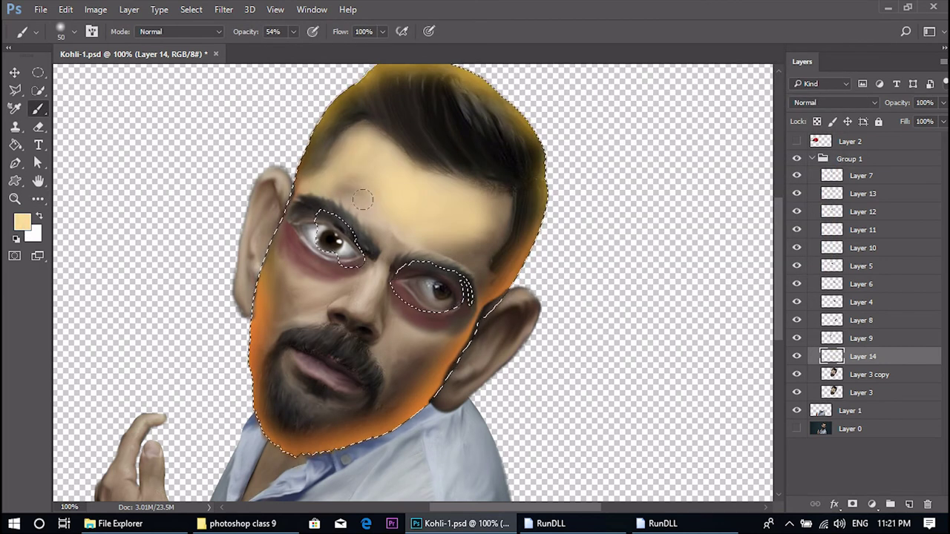
pyautogui.click(909, 504)
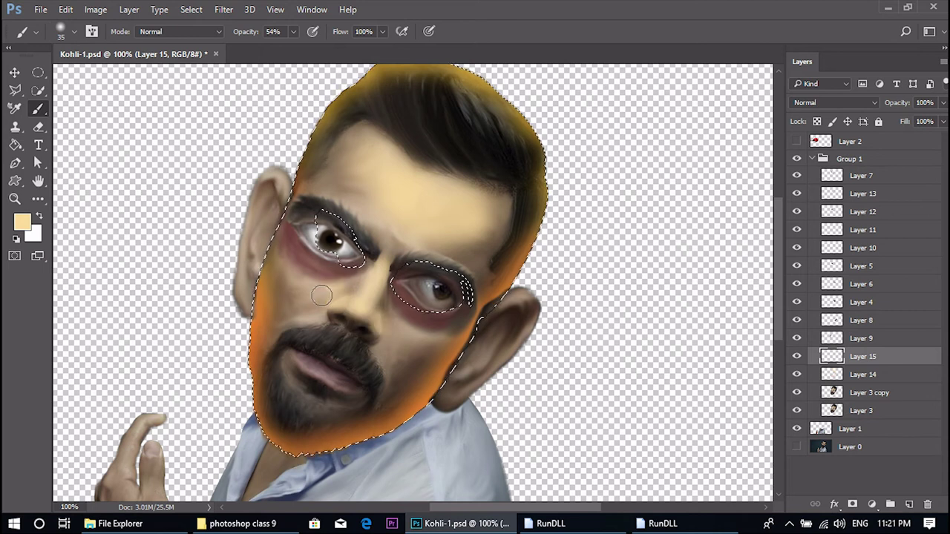
# - Set the foreground to coral red and paint it over the cheeks, jaw and forehead on Layer 15 with a soft 70 px brush
pyautogui.click(22, 223)
pyautogui.click(790, 76)
pyautogui.hotkey('ctrl', 'z')
pyautogui.click(22, 222)
pyautogui.click(662, 259)
pyautogui.click(788, 77)
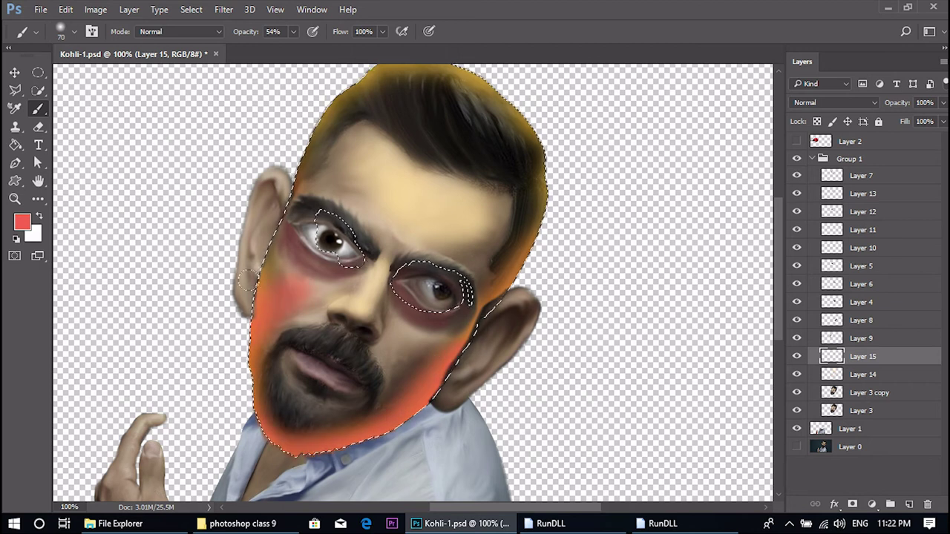
pyautogui.moveTo(339, 163); pyautogui.dragTo(366, 212)
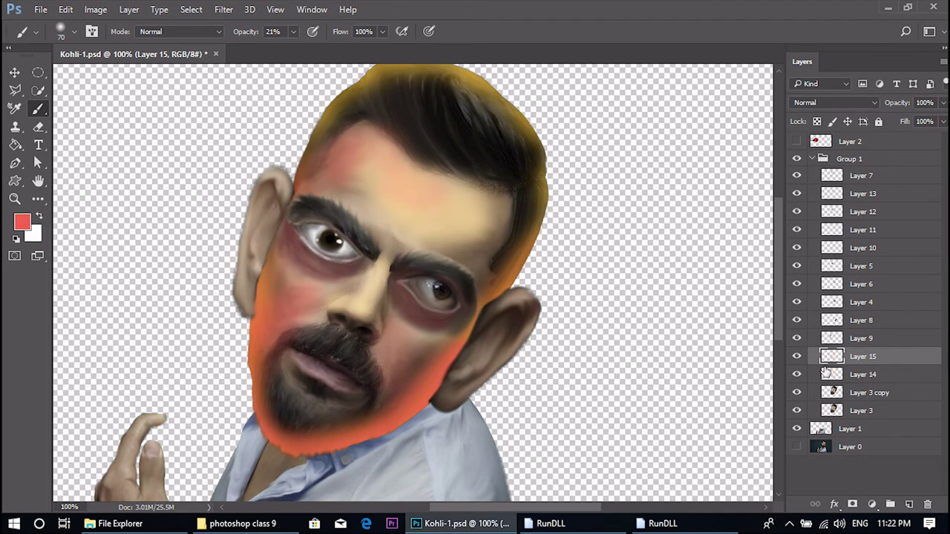
# - Hide Layer 9, Layer 14 and Layer 15, and switch to the Smudge tool
pyautogui.click(798, 374)
pyautogui.click(798, 375)
pyautogui.hotkey('ctrl', '-')
pyautogui.hotkey('ctrl', '-')
pyautogui.click(797, 356)
pyautogui.click(798, 339)
pyautogui.click(797, 374)
pyautogui.press('i')
pyautogui.click(17, 176)
pyautogui.click(96, 414)
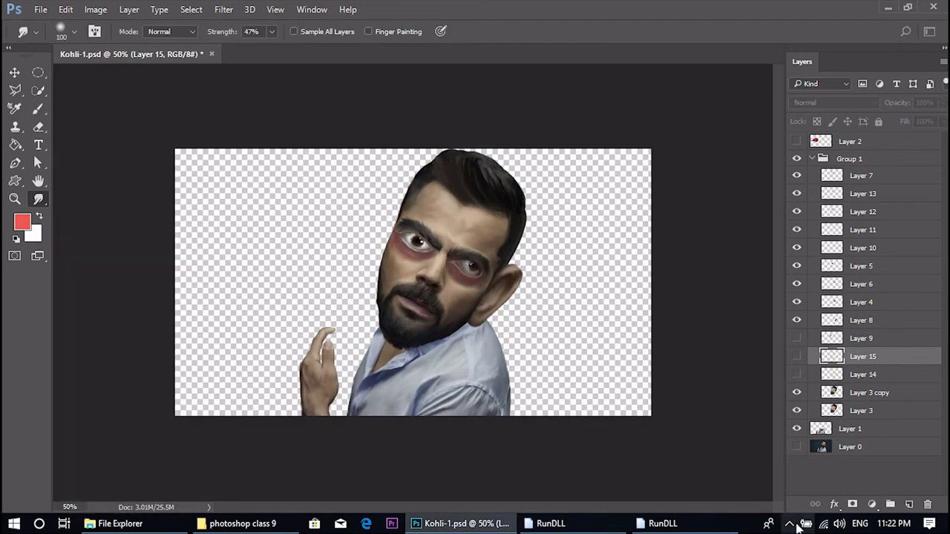
pyautogui.click(789, 523)
pyautogui.rightClick(819, 505)
pyautogui.click(738, 423)
# - Show Layer 9 again and smudge the top edge of the front hair upward on Layer 3 copy with a 10 px brush at 47% strength
pyautogui.click(797, 339)
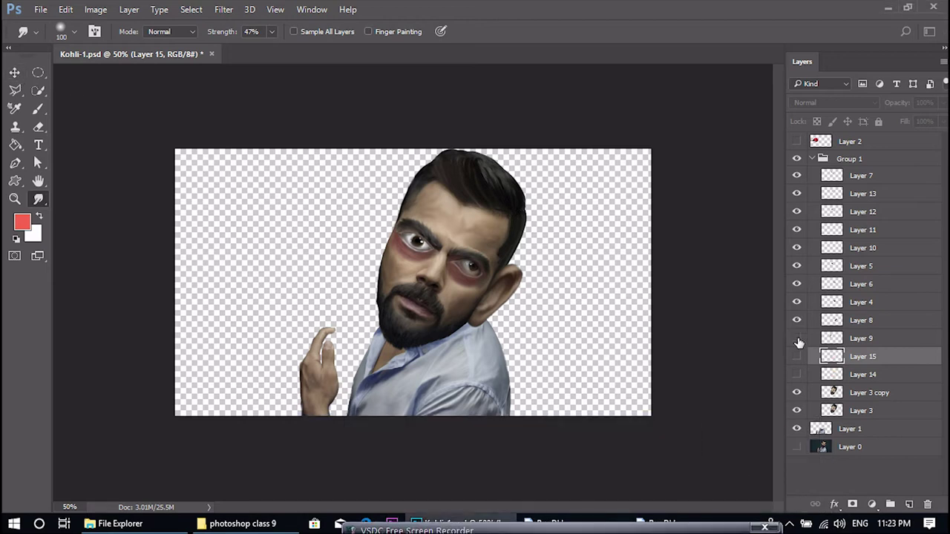
pyautogui.click(797, 357)
pyautogui.click(797, 358)
pyautogui.hotkey('ctrl', '+')
pyautogui.hotkey('ctrl', '+')
pyautogui.hotkey('ctrl', '+')
pyautogui.moveTo(500, 224); pyautogui.dragTo(334, 482)
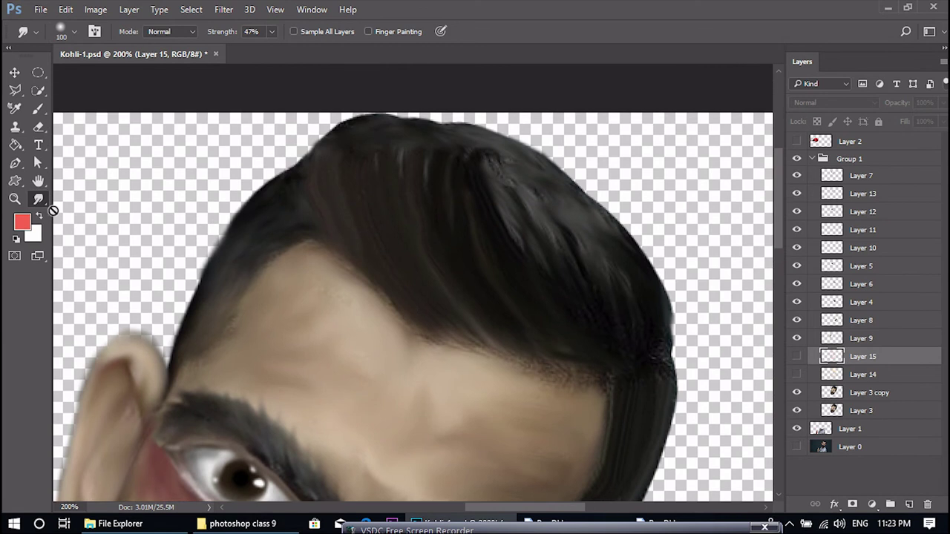
pyautogui.click(827, 395)
pyautogui.moveTo(390, 227); pyautogui.dragTo(398, 310)
pyautogui.press('[')
pyautogui.press('[')
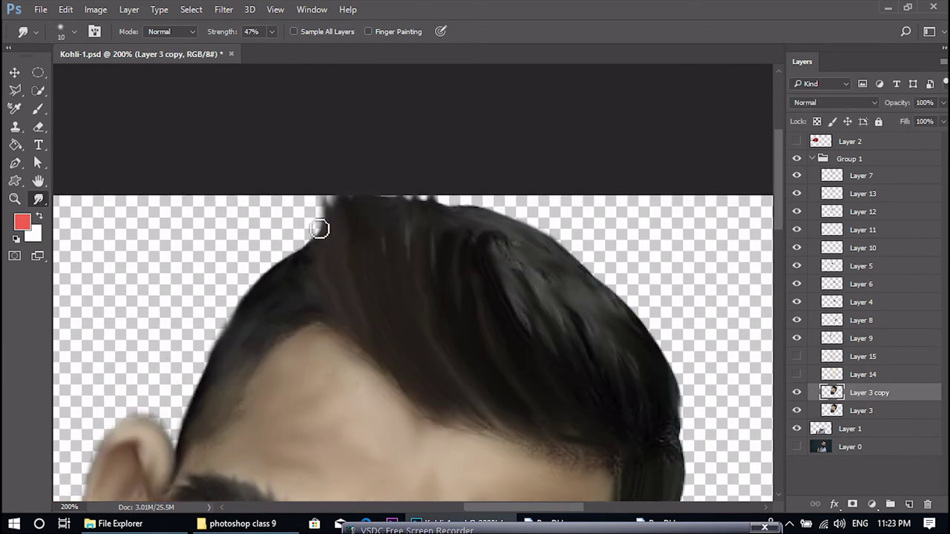
# - Raise the smudge strength to 87% and pull spiky strands outward along the top and sides of the hair on Layer 3 copy
pyautogui.click(272, 32)
pyautogui.moveTo(274, 55); pyautogui.dragTo(302, 55)
pyautogui.moveTo(317, 231); pyautogui.dragTo(300, 203)
pyautogui.moveTo(490, 233); pyautogui.dragTo(487, 184)
pyautogui.moveTo(511, 236)
pyautogui.mouseDown()
pyautogui.moveTo(506, 178)
pyautogui.moveTo(524, 185)
pyautogui.mouseUp()
pyautogui.moveTo(570, 257); pyautogui.dragTo(533, 185)
pyautogui.moveTo(561, 251); pyautogui.dragTo(527, 185)
pyautogui.moveTo(272, 306)
pyautogui.mouseDown()
pyautogui.moveTo(359, 228)
pyautogui.moveTo(282, 269)
pyautogui.mouseUp()
pyautogui.moveTo(310, 256); pyautogui.dragTo(266, 326)
pyautogui.moveTo(291, 294); pyautogui.dragTo(268, 334)
pyautogui.moveTo(322, 251); pyautogui.dragTo(300, 272)
# - Smudge the remaining hair edge and the beard outline into fine strands on Layer 3 copy, reducing the brush to 7 px at 87% strength
pyautogui.moveTo(580, 415); pyautogui.dragTo(384, 209)
pyautogui.moveTo(570, 223)
pyautogui.mouseDown()
pyautogui.moveTo(577, 265)
pyautogui.moveTo(557, 311)
pyautogui.mouseUp()
pyautogui.moveTo(553, 256)
pyautogui.mouseDown()
pyautogui.moveTo(536, 364)
pyautogui.moveTo(531, 346)
pyautogui.moveTo(567, 269)
pyautogui.moveTo(568, 162)
pyautogui.mouseUp()
pyautogui.moveTo(563, 107)
pyautogui.mouseDown()
pyautogui.moveTo(572, 229)
pyautogui.moveTo(509, 88)
pyautogui.moveTo(551, 183)
pyautogui.mouseUp()
pyautogui.hotkey('ctrl', '-')
pyautogui.hotkey('ctrl', '-')
pyautogui.hotkey('ctrl', '+')
pyautogui.hotkey('ctrl', '+')
pyautogui.press('[')
pyautogui.press('[')
pyautogui.press('[')
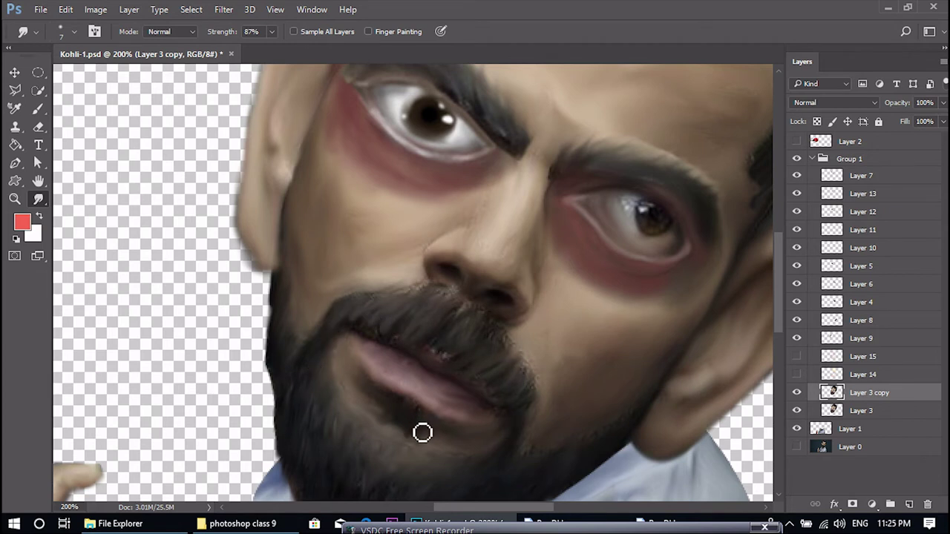
pyautogui.hotkey('ctrl', '0')
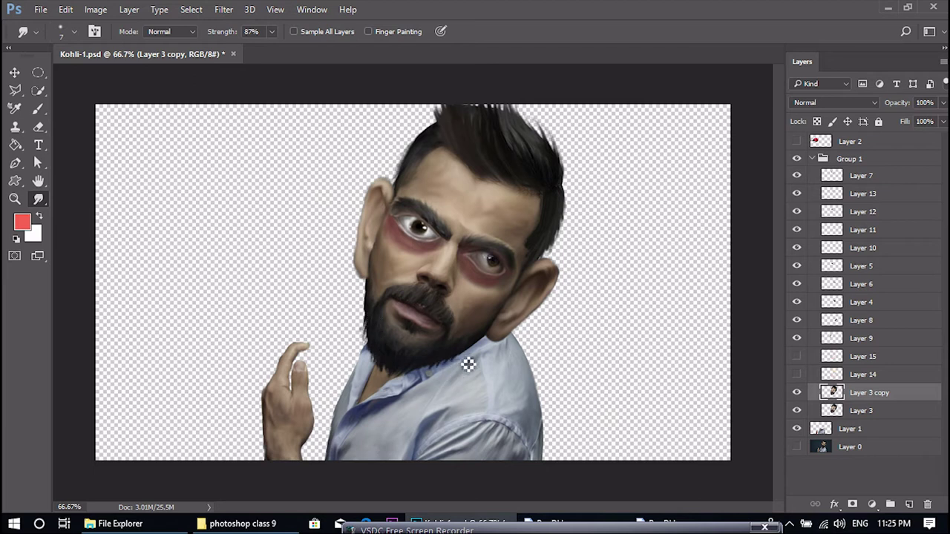
# - Nudge the ear on Layer 9 slightly toward the face with the Move tool
pyautogui.hotkey('ctrl', '1')
pyautogui.press('v')
pyautogui.moveTo(338, 237); pyautogui.dragTo(345, 236)
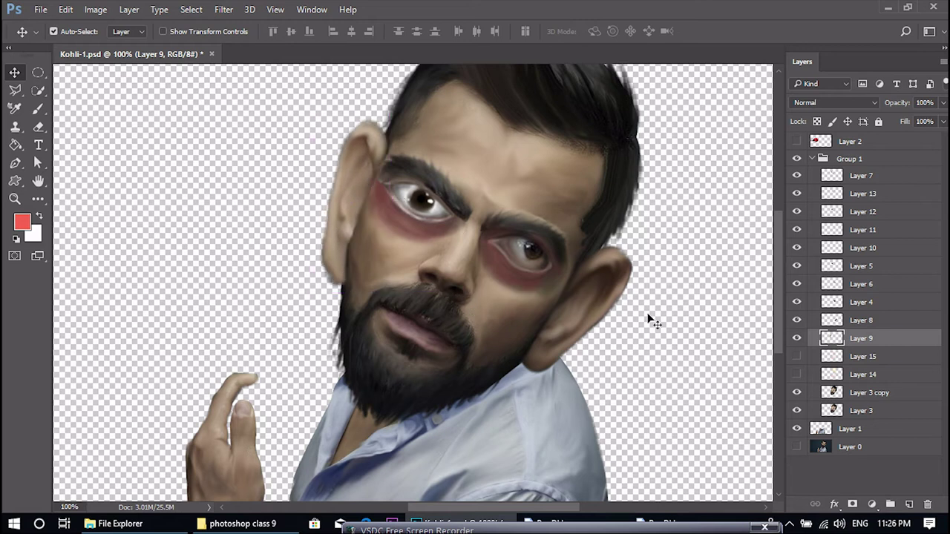
pyautogui.hotkey('ctrl', '-')
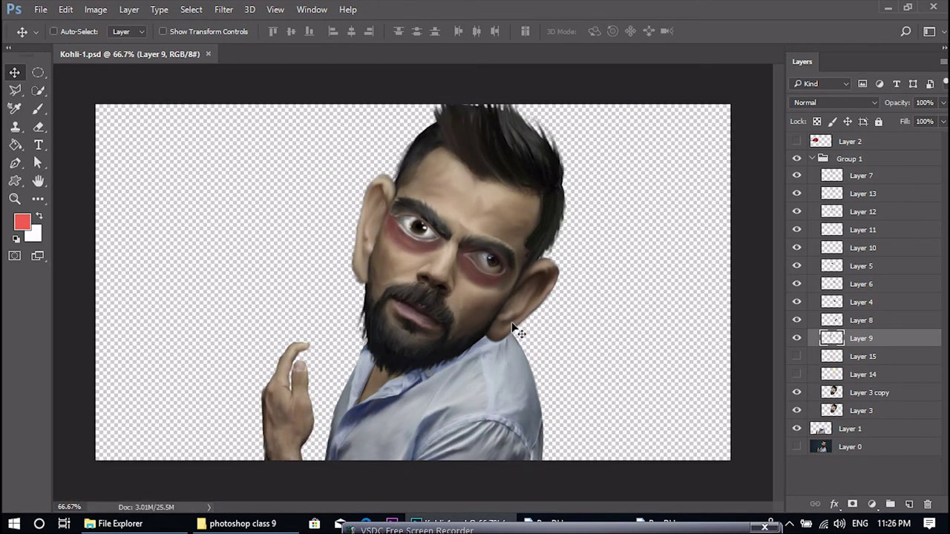
# - Load the pixels of Layer 3 copy as a selection around the head
pyautogui.hotkey('ctrl', '1')
pyautogui.click(832, 393)
pyautogui.rightClick(832, 392)
pyautogui.click(784, 101)
pyautogui.moveTo(455, 279); pyautogui.dragTo(388, 400)
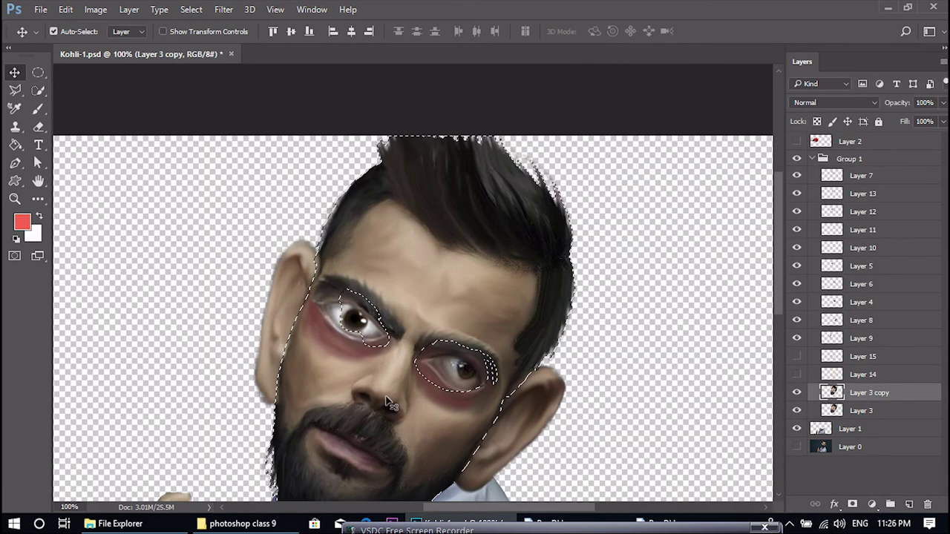
# - Set the foreground to golden orange for the Brush tool and add a new layer above Layer 3 copy
pyautogui.click(22, 223)
pyautogui.click(661, 241)
pyautogui.click(647, 85)
pyautogui.click(783, 79)
pyautogui.press('b')
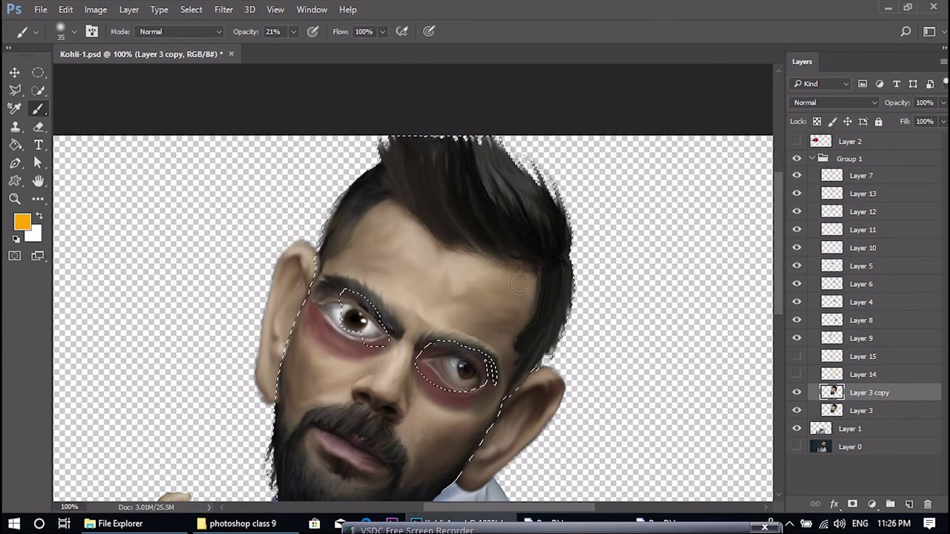
pyautogui.click(910, 504)
# - Paint a golden orange rim along the hair's outer edge on Layer 16 with a soft 45 px brush at 21% opacity
pyautogui.moveTo(325, 228); pyautogui.dragTo(398, 138)
pyautogui.press('[')
pyautogui.press('[')
pyautogui.press('[')
pyautogui.press('[')
pyautogui.press('[')
pyautogui.press('[')
pyautogui.press('[')
pyautogui.press('[')
pyautogui.press(']')
pyautogui.press(']')
pyautogui.press(']')
pyautogui.press(']')
pyautogui.press(']')
pyautogui.press(']')
pyautogui.press(']')
pyautogui.press(']')
pyautogui.press(']')
pyautogui.moveTo(401, 102)
pyautogui.mouseDown()
pyautogui.moveTo(456, 113)
pyautogui.moveTo(528, 179)
pyautogui.moveTo(523, 112)
pyautogui.moveTo(584, 193)
pyautogui.moveTo(484, 117)
pyautogui.moveTo(576, 259)
pyautogui.moveTo(564, 349)
pyautogui.mouseUp()
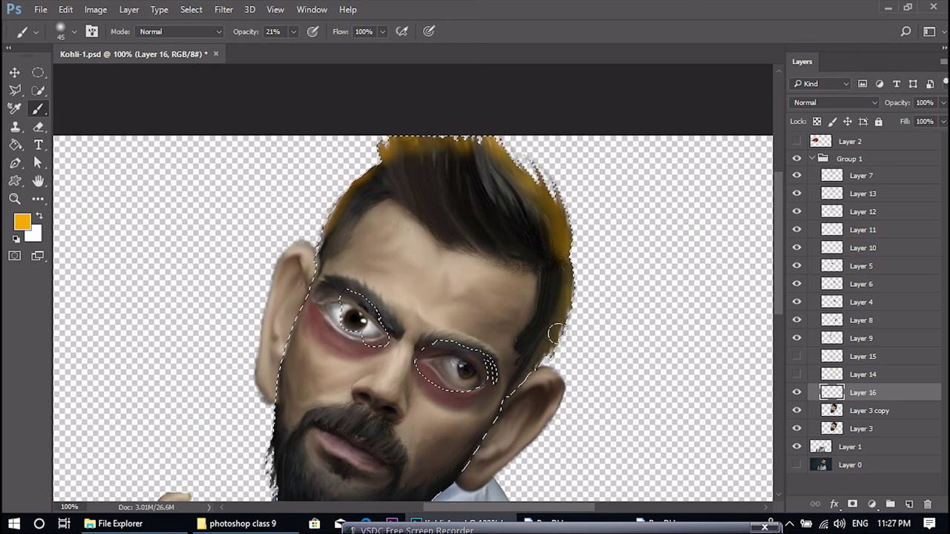
# - Extend the golden orange rim around the beard, jaw and cheek edges on Layer 16 with the 45 px brush at 21% opacity
pyautogui.scroll(-3, 565, 349)
pyautogui.moveTo(508, 278)
pyautogui.mouseDown()
pyautogui.moveTo(418, 381)
pyautogui.moveTo(297, 411)
pyautogui.moveTo(286, 267)
pyautogui.mouseUp()
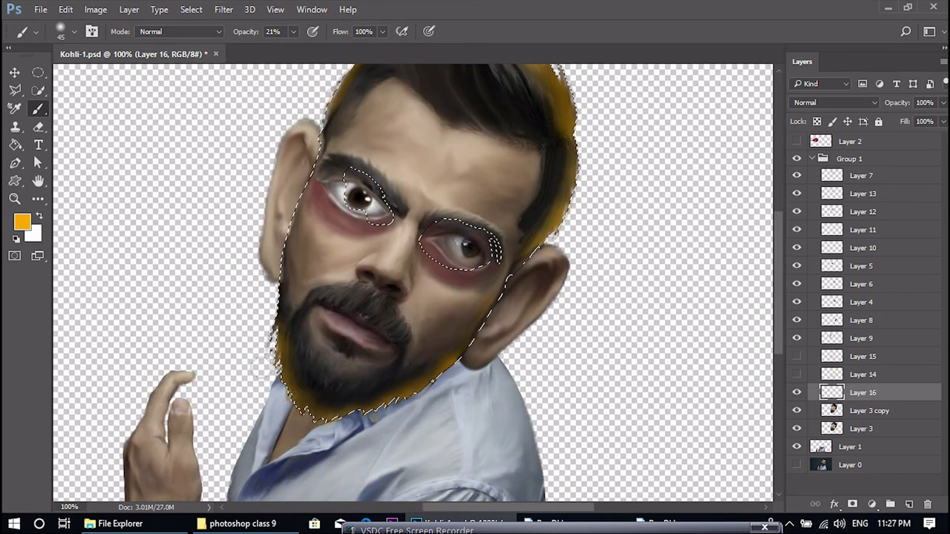
pyautogui.scroll(5, 317, 352)
pyautogui.scroll(-2, 318, 352)
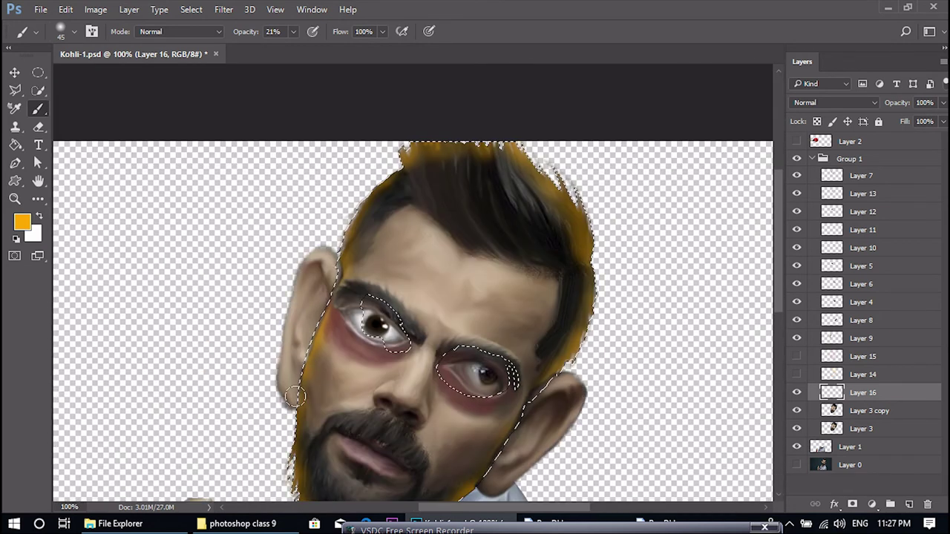
pyautogui.scroll(-2, 332, 457)
pyautogui.moveTo(450, 402); pyautogui.dragTo(445, 426)
# - Change the foreground from golden orange to a bright red for the face rim on Layer 16
pyautogui.click(25, 223)
pyautogui.click(661, 258)
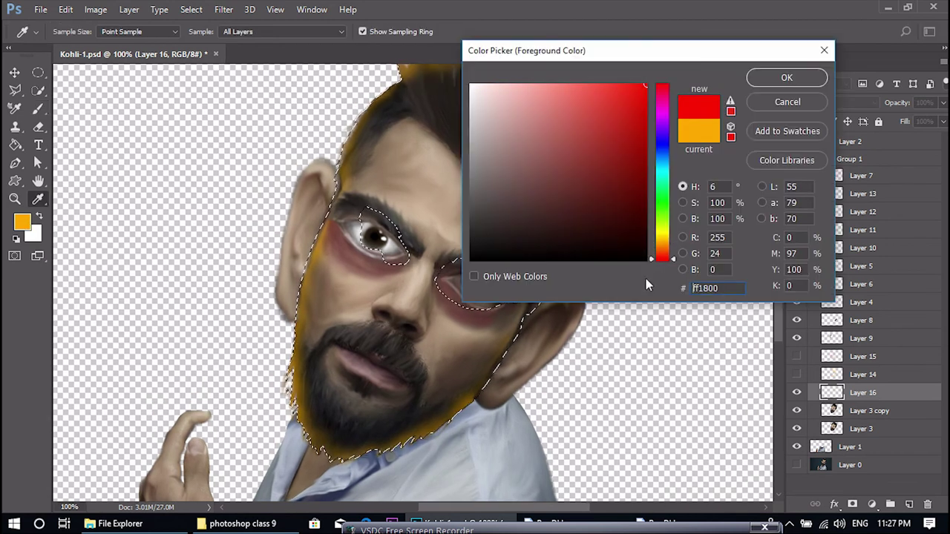
pyautogui.press('Return')
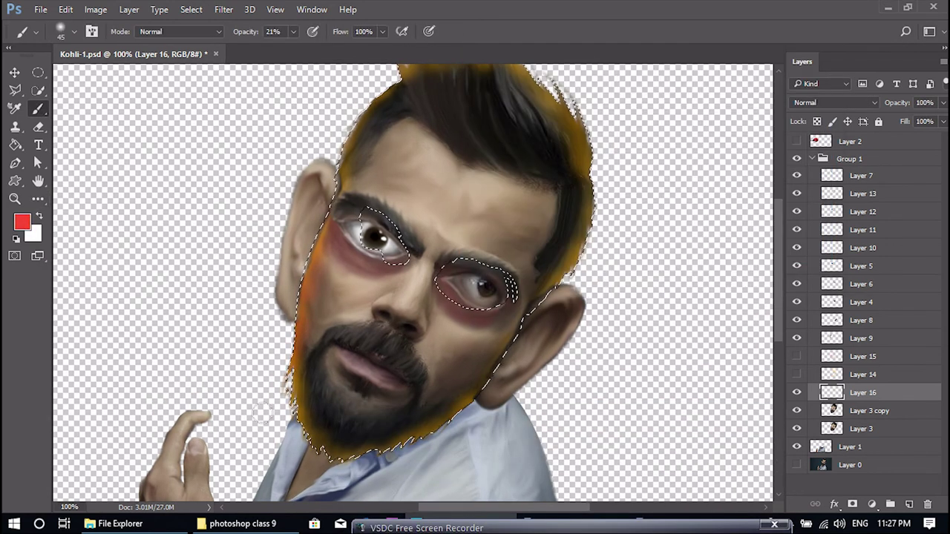
# - Brush red at 21% opacity over the orange rim of the beard, jaw and hair on Layer 16
pyautogui.press('[')
pyautogui.moveTo(291, 404)
pyautogui.mouseDown()
pyautogui.moveTo(357, 444)
pyautogui.moveTo(440, 439)
pyautogui.moveTo(494, 377)
pyautogui.moveTo(548, 294)
pyautogui.moveTo(540, 82)
pyautogui.mouseUp()
pyautogui.scroll(2, 541, 82)
pyautogui.moveTo(546, 145)
pyautogui.mouseDown()
pyautogui.moveTo(412, 118)
pyautogui.moveTo(338, 219)
pyautogui.mouseUp()
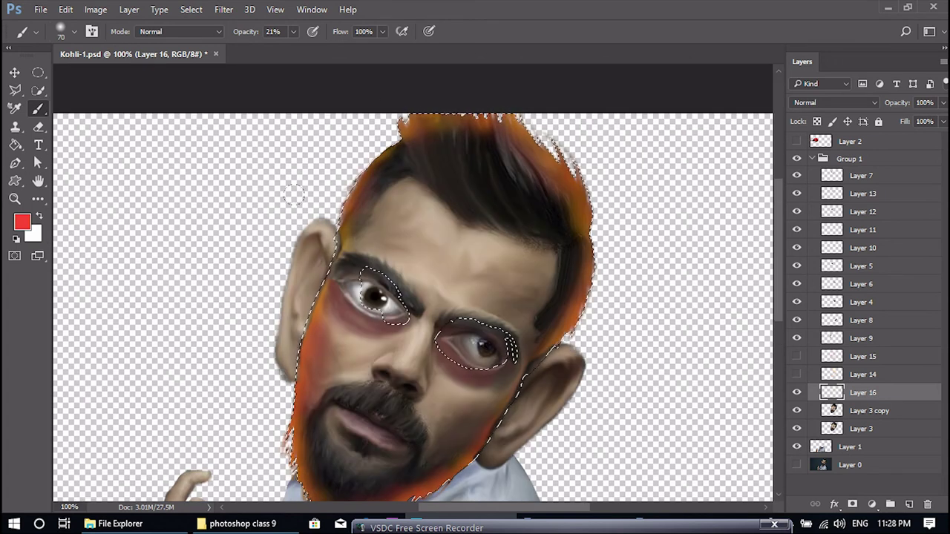
# - Choose a light orange foreground colour and brush it over the forehead on Layer 16
pyautogui.click(23, 221)
pyautogui.click(661, 248)
pyautogui.moveTo(661, 249); pyautogui.dragTo(661, 243)
pyautogui.click(602, 99)
pyautogui.press('Return')
pyautogui.moveTo(466, 261); pyautogui.dragTo(416, 254)
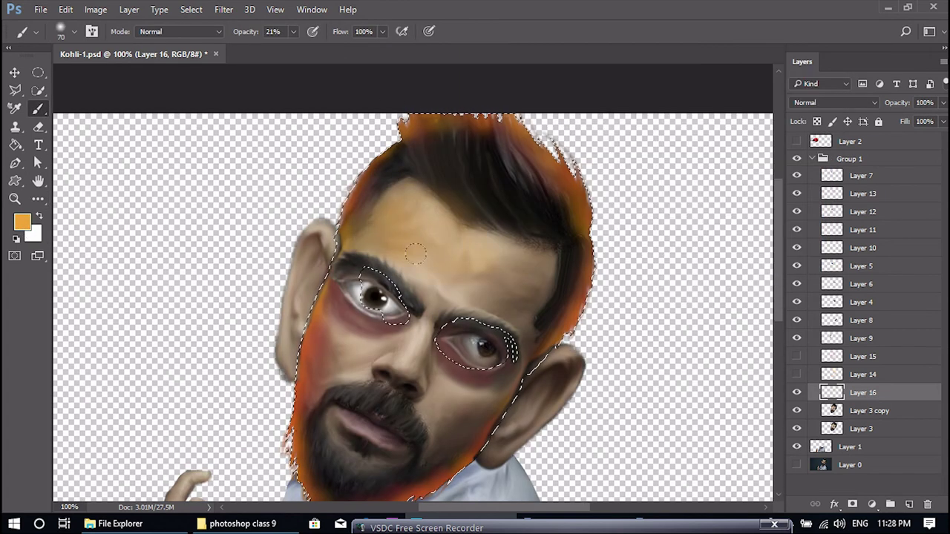
# - Tint the nose with light orange using a 10 px brush at 21% opacity
pyautogui.hotkey('ctrl', '+')
pyautogui.press('[')
pyautogui.press('[')
pyautogui.press('[')
pyautogui.press('[')
pyautogui.press('[')
pyautogui.press('[')
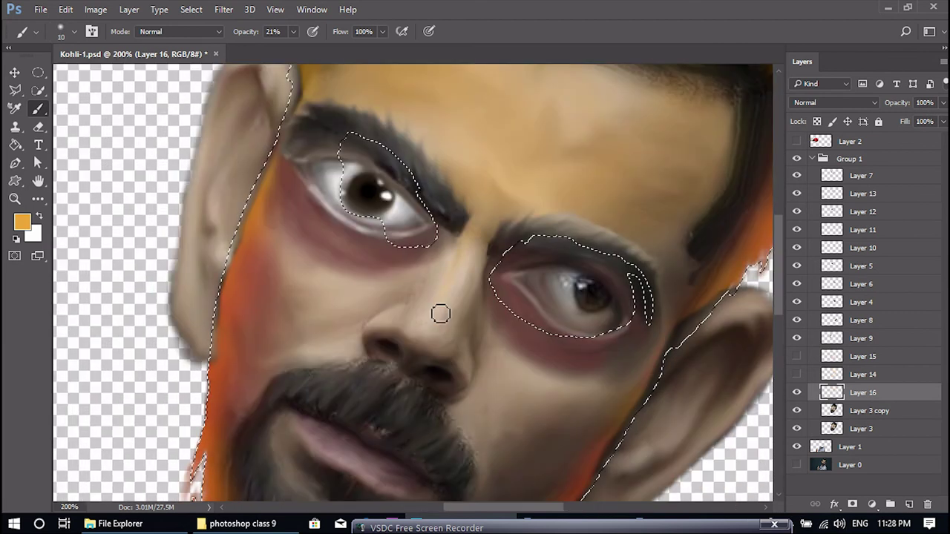
pyautogui.moveTo(371, 333)
pyautogui.mouseDown()
pyautogui.moveTo(387, 364)
pyautogui.moveTo(418, 369)
pyautogui.moveTo(440, 345)
pyautogui.moveTo(438, 360)
pyautogui.moveTo(453, 363)
pyautogui.moveTo(468, 393)
pyautogui.moveTo(477, 316)
pyautogui.moveTo(469, 326)
pyautogui.moveTo(481, 283)
pyautogui.mouseUp()
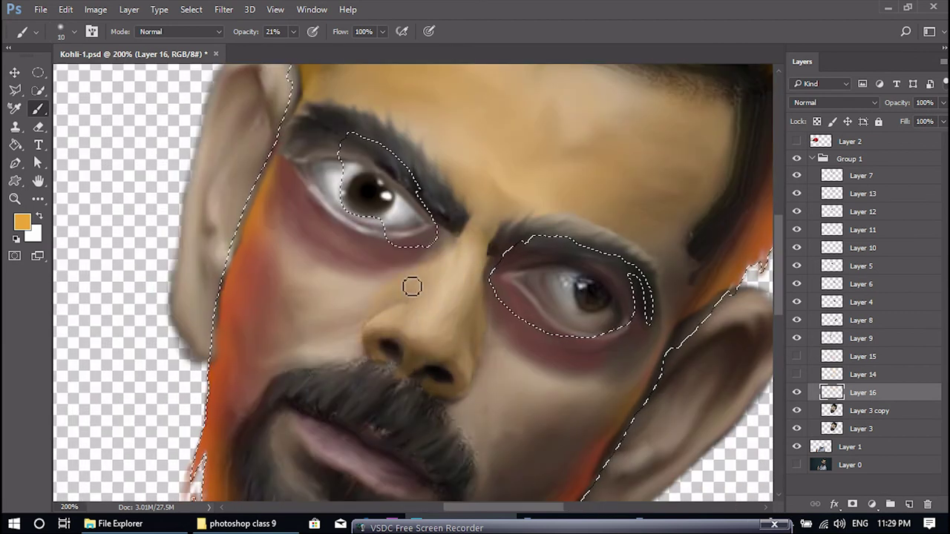
# - Brush light orange over both cheeks with a 90 px brush at 21% opacity
pyautogui.hotkey('ctrl', '-')
pyautogui.hotkey('ctrl', '-')
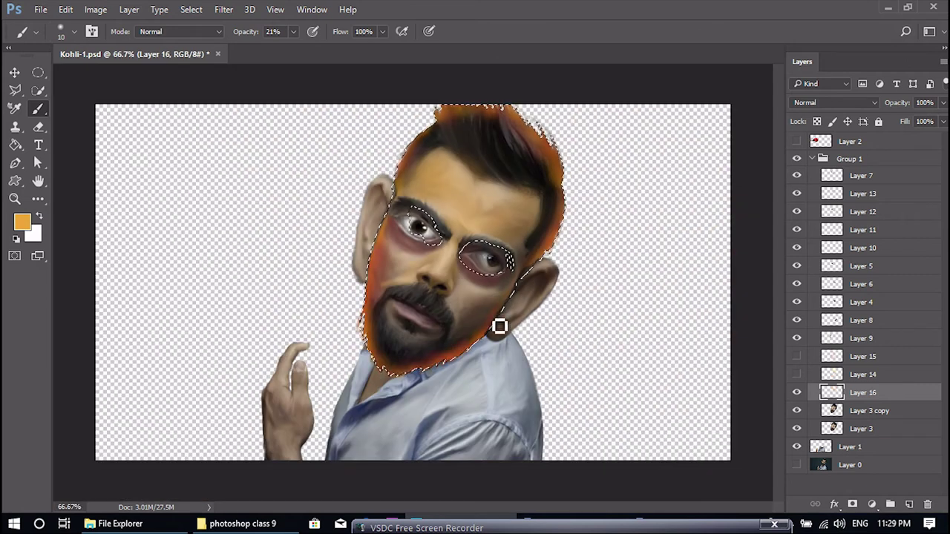
pyautogui.hotkey('ctrl', '+')
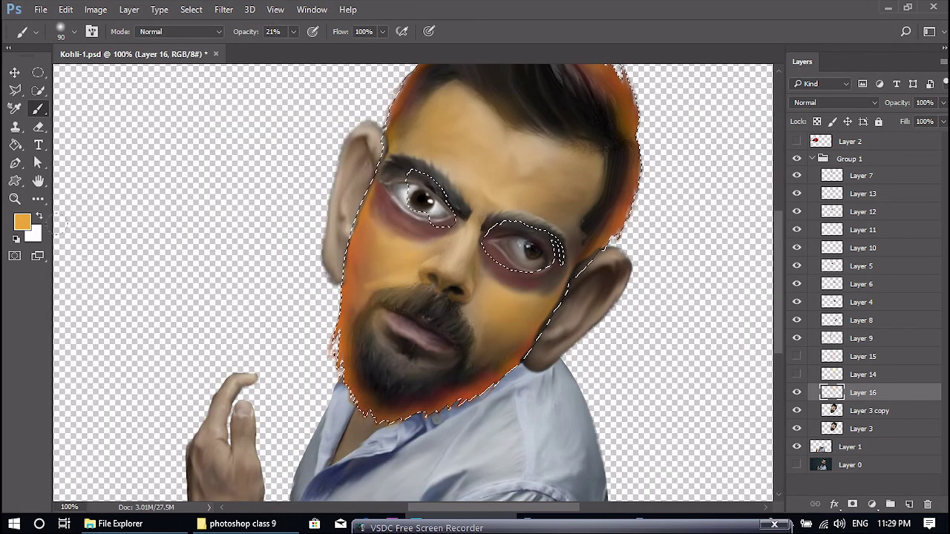
pyautogui.moveTo(512, 346); pyautogui.dragTo(496, 377)
# - Choose a red foreground colour and brush it lightly at 9% opacity over the cheeks and the bridge of the nose
pyautogui.click(23, 222)
pyautogui.click(663, 259)
pyautogui.click(787, 77)
pyautogui.press('b')
pyautogui.hotkey('ctrl', '+')
pyautogui.hotkey('ctrl', '+')
pyautogui.hotkey('ctrl', '-')
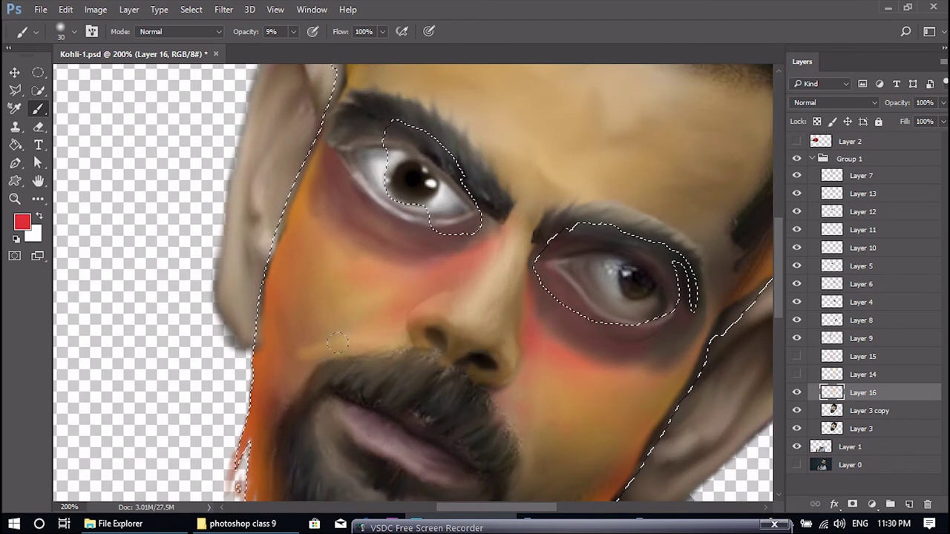
pyautogui.press('[')
pyautogui.press('[')
pyautogui.moveTo(489, 261)
pyautogui.mouseDown()
pyautogui.moveTo(529, 262)
pyautogui.moveTo(474, 354)
pyautogui.moveTo(489, 355)
pyautogui.moveTo(479, 387)
pyautogui.moveTo(507, 334)
pyautogui.moveTo(491, 313)
pyautogui.mouseUp()
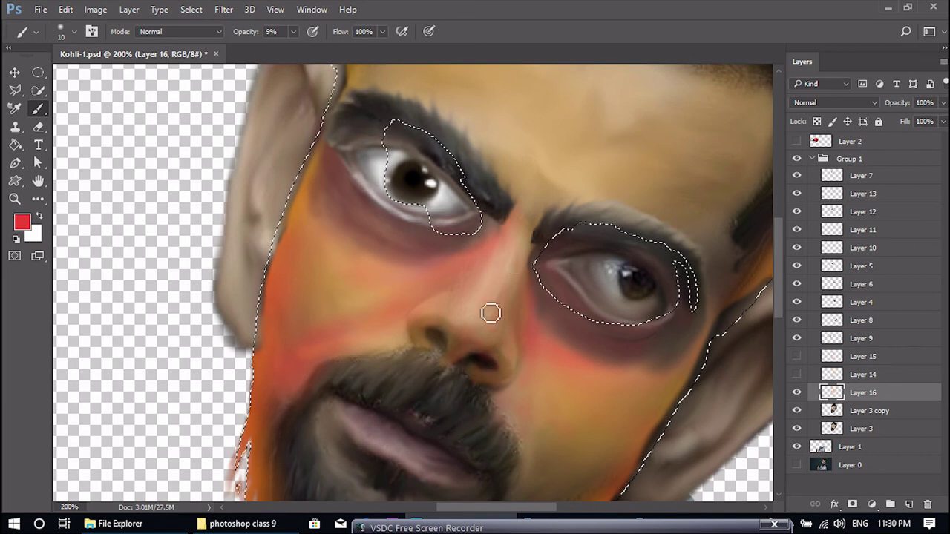
# - Compare the face with and without Layer 16, and lower that layer's opacity to 30%
pyautogui.hotkey('ctrl', '0')
pyautogui.scroll(3, 460, 294)
pyautogui.click(797, 393)
pyautogui.click(798, 393)
pyautogui.click(943, 103)
pyautogui.moveTo(941, 121); pyautogui.dragTo(900, 122)
pyautogui.click(511, 322)
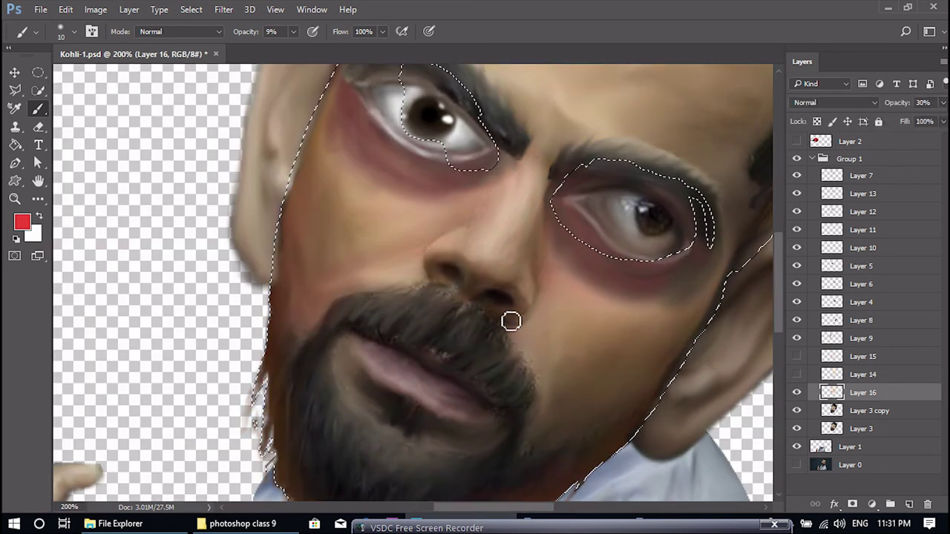
# - Brush red over the nose and lips at 40% brush opacity
pyautogui.press('4')
pyautogui.moveTo(534, 285); pyautogui.dragTo(493, 276)
pyautogui.moveTo(458, 422)
pyautogui.mouseDown()
pyautogui.moveTo(449, 401)
pyautogui.moveTo(374, 346)
pyautogui.moveTo(434, 362)
pyautogui.moveTo(377, 367)
pyautogui.moveTo(501, 415)
pyautogui.mouseUp()
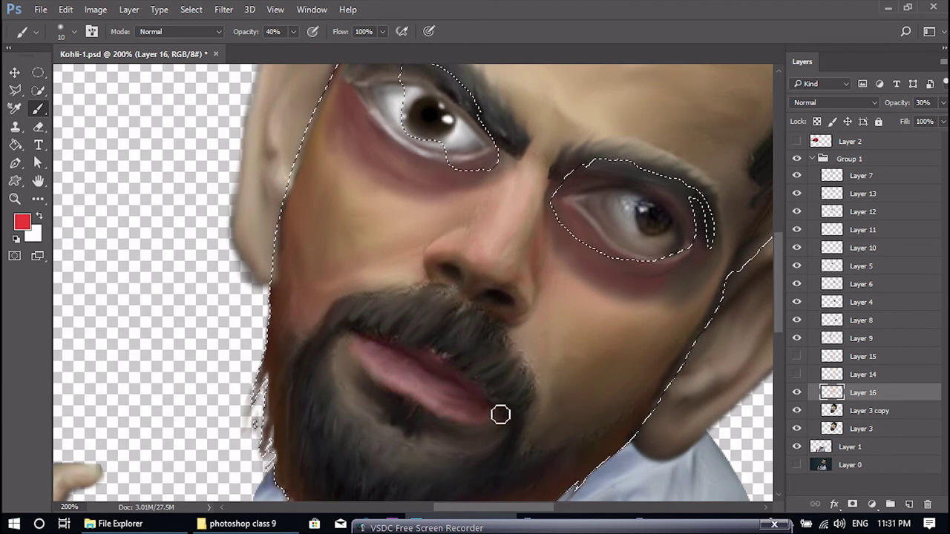
# - Raise the brush opacity to 65% and strengthen the red on the lips
pyautogui.click(294, 32)
pyautogui.moveTo(296, 48); pyautogui.dragTo(309, 49)
pyautogui.click(457, 410)
pyautogui.moveTo(457, 410)
pyautogui.mouseDown()
pyautogui.moveTo(384, 344)
pyautogui.moveTo(394, 385)
pyautogui.mouseUp()
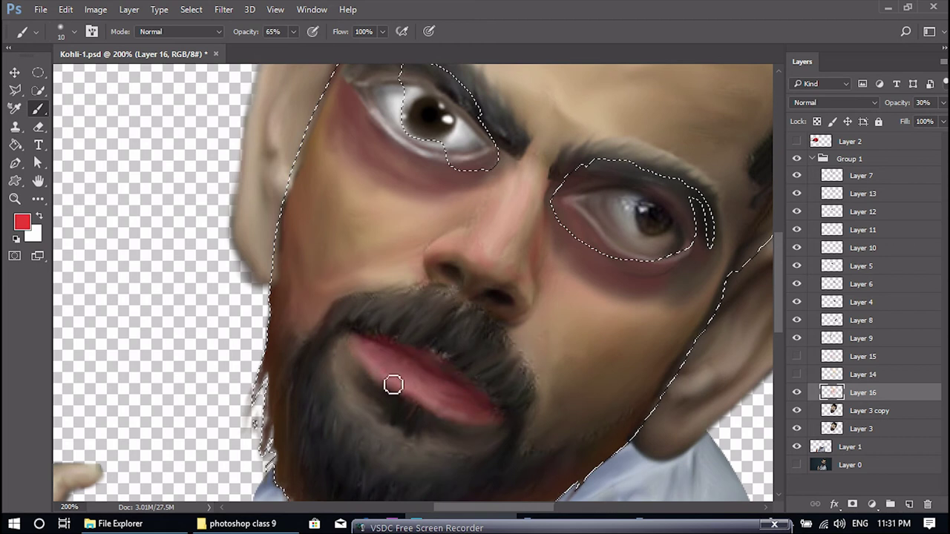
# - Clear the selection and reduce Layer 16's opacity to 21%
pyautogui.hotkey('ctrl', 'd')
pyautogui.hotkey('ctrl', '-')
pyautogui.hotkey('ctrl', '-')
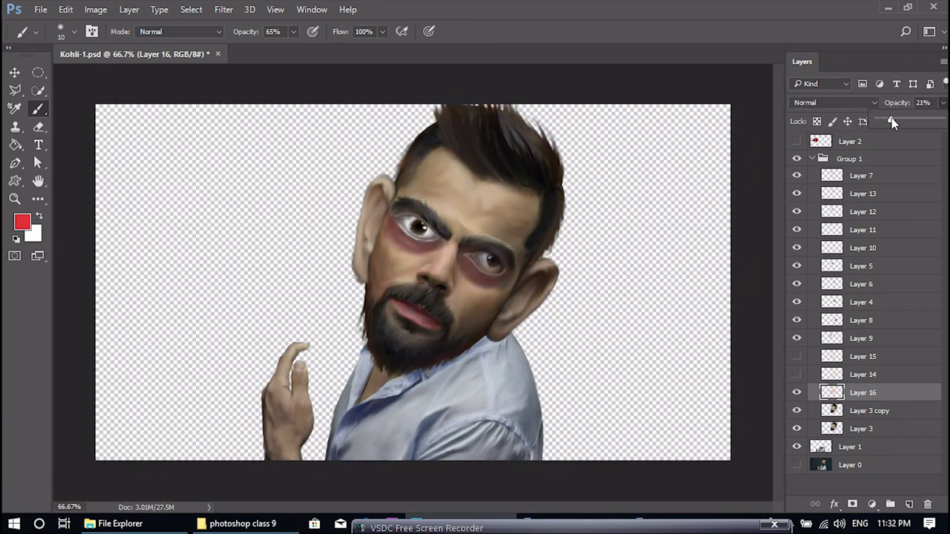
# - Warp the head on Layer 3 copy, pushing in the cheek edge beside the beard and adjusting the forehead
pyautogui.click(15, 73)
pyautogui.click(410, 326)
pyautogui.hotkey('ctrl', 't')
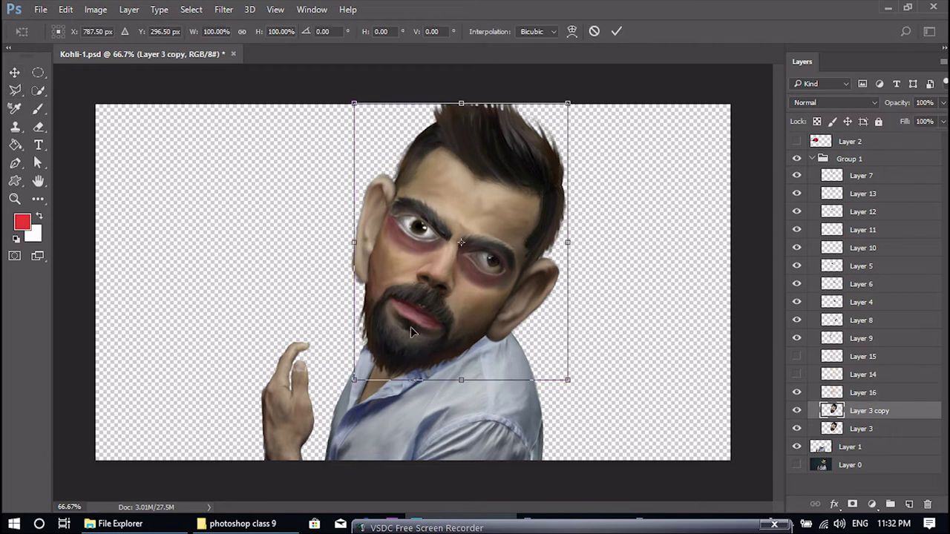
pyautogui.rightClick(410, 327)
pyautogui.click(445, 201)
pyautogui.moveTo(430, 292); pyautogui.dragTo(370, 292)
pyautogui.moveTo(430, 199); pyautogui.dragTo(422, 198)
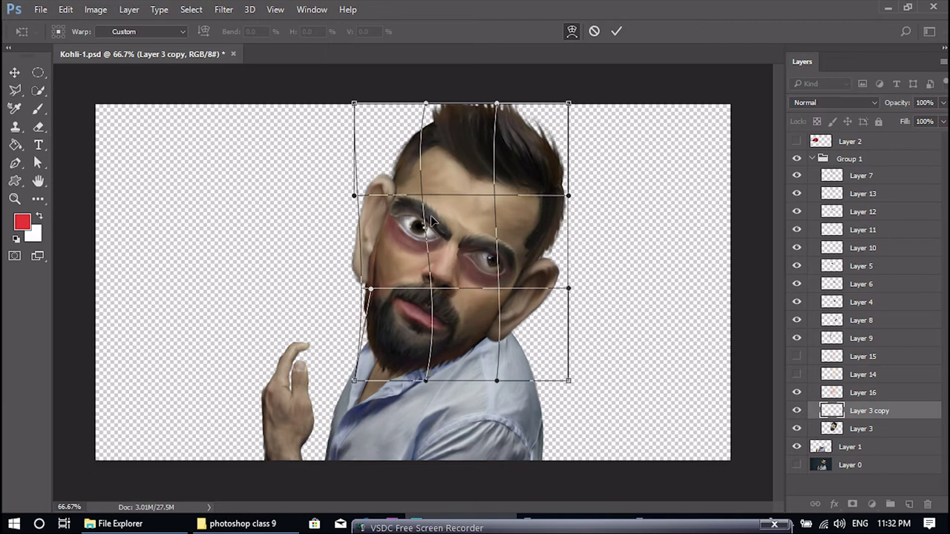
# - Extend the beard outwards and widen the hair at the back of the head, apply the warp, and hide Layer 3
pyautogui.moveTo(354, 197); pyautogui.dragTo(334, 198)
pyautogui.moveTo(371, 290); pyautogui.dragTo(379, 294)
pyautogui.moveTo(354, 381); pyautogui.dragTo(335, 378)
pyautogui.moveTo(426, 383); pyautogui.dragTo(410, 385)
pyautogui.moveTo(497, 382); pyautogui.dragTo(481, 382)
pyautogui.moveTo(568, 382)
pyautogui.mouseDown()
pyautogui.moveTo(552, 382)
pyautogui.moveTo(560, 380)
pyautogui.mouseUp()
pyautogui.moveTo(568, 197); pyautogui.dragTo(601, 196)
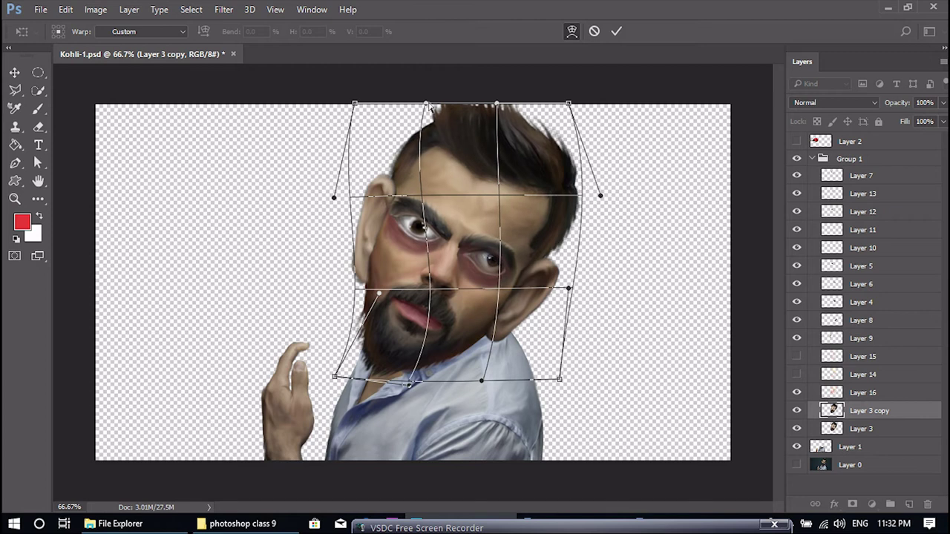
pyautogui.moveTo(428, 104); pyautogui.dragTo(427, 90)
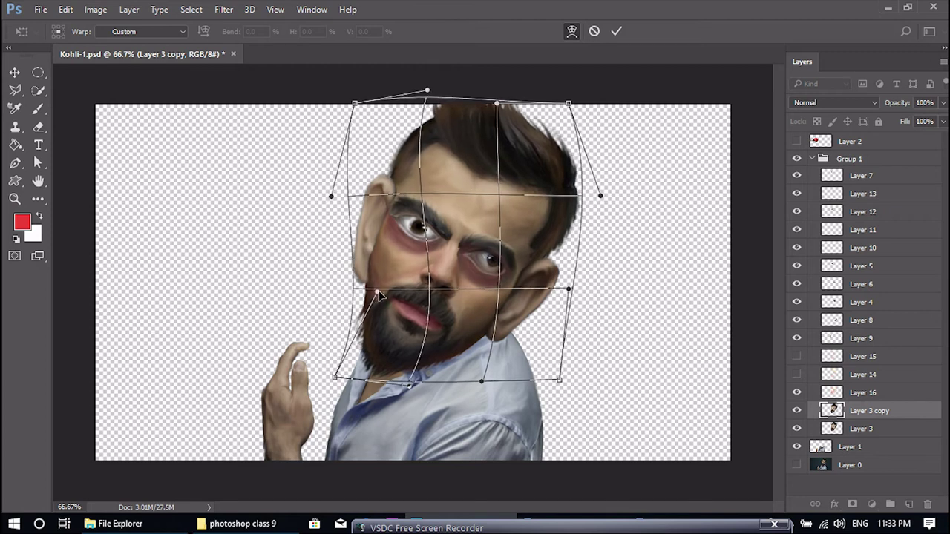
pyautogui.press('Return')
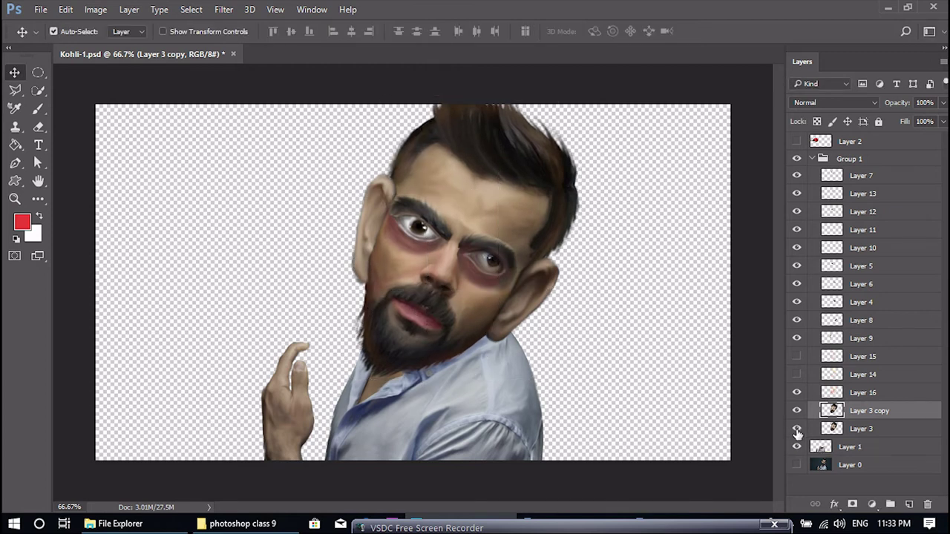
# - Warp Layer 6 to reshape the area around the eye nearer the back of the head, and apply the warp
pyautogui.click(503, 259)
pyautogui.hotkey('ctrl', 't')
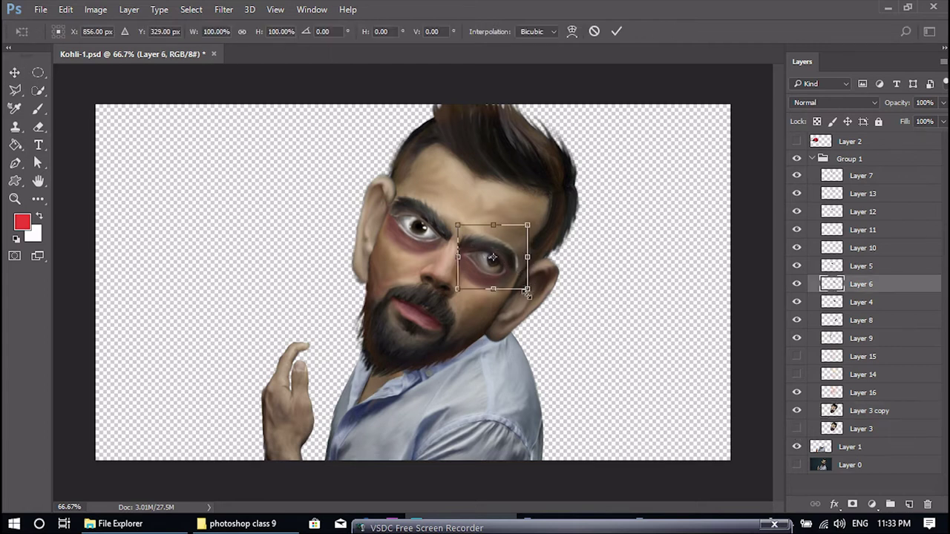
pyautogui.rightClick(493, 249)
pyautogui.click(519, 339)
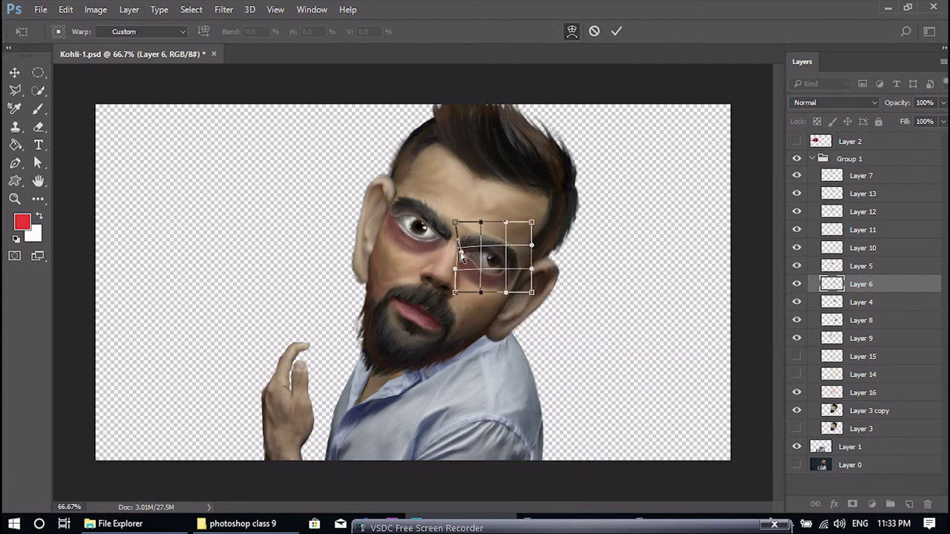
pyautogui.moveTo(508, 246); pyautogui.dragTo(507, 251)
pyautogui.moveTo(532, 293); pyautogui.dragTo(524, 290)
pyautogui.moveTo(531, 246); pyautogui.dragTo(530, 240)
pyautogui.press('Return')
# - Warp Layer 7 around the larger eye, lifting its lower outer edge and lowering the outer brow corner
pyautogui.click(420, 225)
pyautogui.hotkey('ctrl', '+')
pyautogui.hotkey('ctrl', '+')
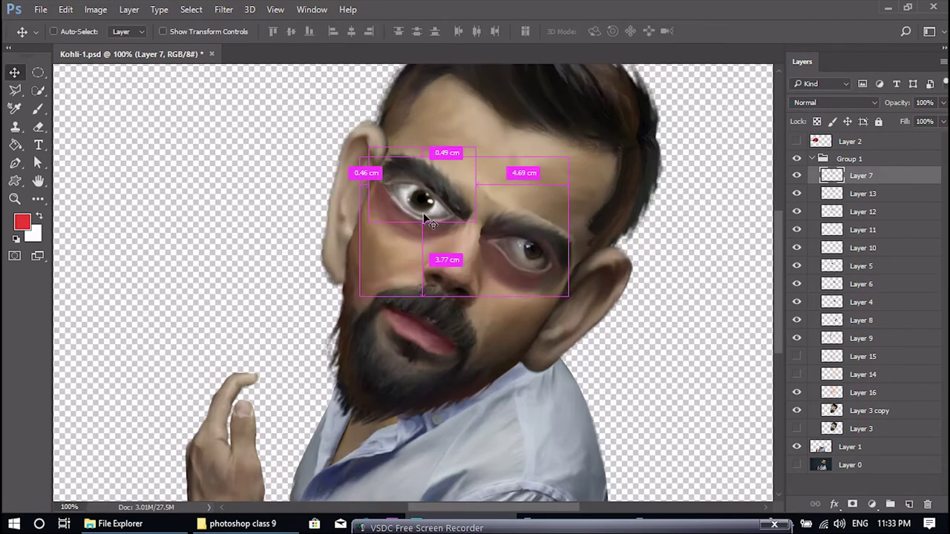
pyautogui.hotkey('ctrl', 't')
pyautogui.rightClick(418, 169)
pyautogui.click(450, 270)
pyautogui.moveTo(317, 213); pyautogui.dragTo(318, 195)
pyautogui.moveTo(316, 112); pyautogui.dragTo(319, 121)
pyautogui.moveTo(388, 213); pyautogui.dragTo(388, 217)
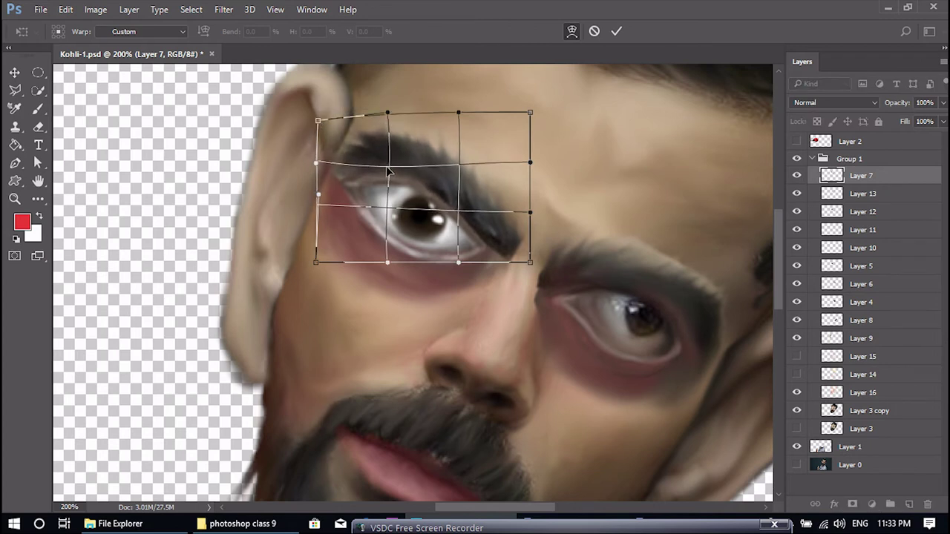
# - Refine the Layer 7 warp at the inner eye corner, eyelid and brow, apply it, and deselect the layer
pyautogui.moveTo(445, 168); pyautogui.dragTo(445, 176)
pyautogui.moveTo(530, 262); pyautogui.dragTo(512, 241)
pyautogui.moveTo(455, 215); pyautogui.dragTo(464, 209)
pyautogui.moveTo(512, 243); pyautogui.dragTo(501, 251)
pyautogui.moveTo(387, 211); pyautogui.dragTo(395, 196)
pyautogui.moveTo(317, 163); pyautogui.dragTo(317, 181)
pyautogui.moveTo(392, 164); pyautogui.dragTo(389, 168)
pyautogui.moveTo(530, 112); pyautogui.dragTo(524, 117)
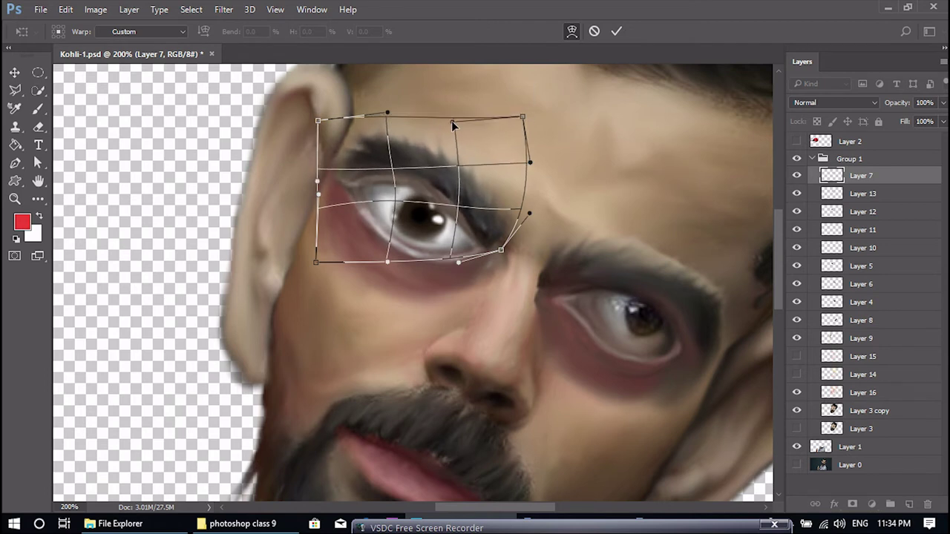
pyautogui.press('Return')
pyautogui.hotkey('ctrl', '-')
pyautogui.click(336, 223)
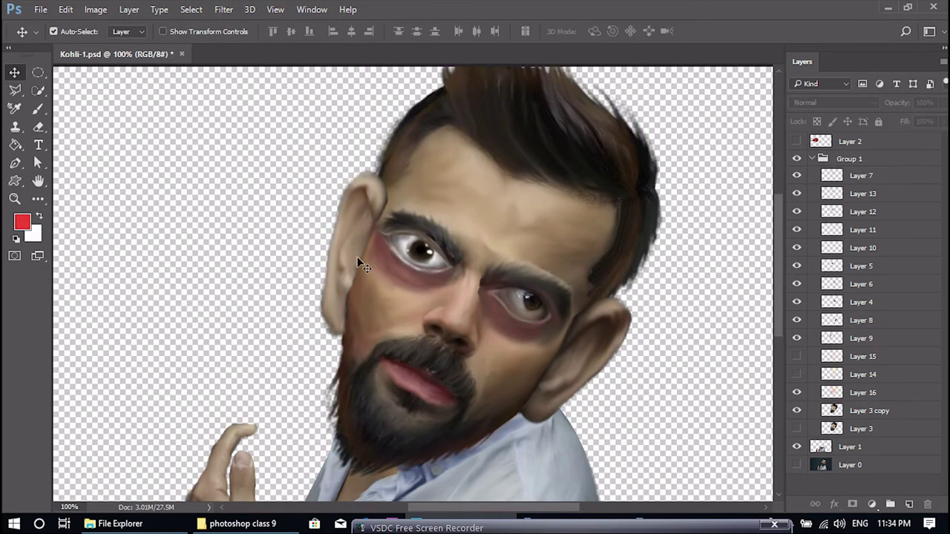
# - Tint the forehead on Layer 16 with red and orange using a 50 px brush at 65% opacity
pyautogui.press('b')
pyautogui.click(861, 392)
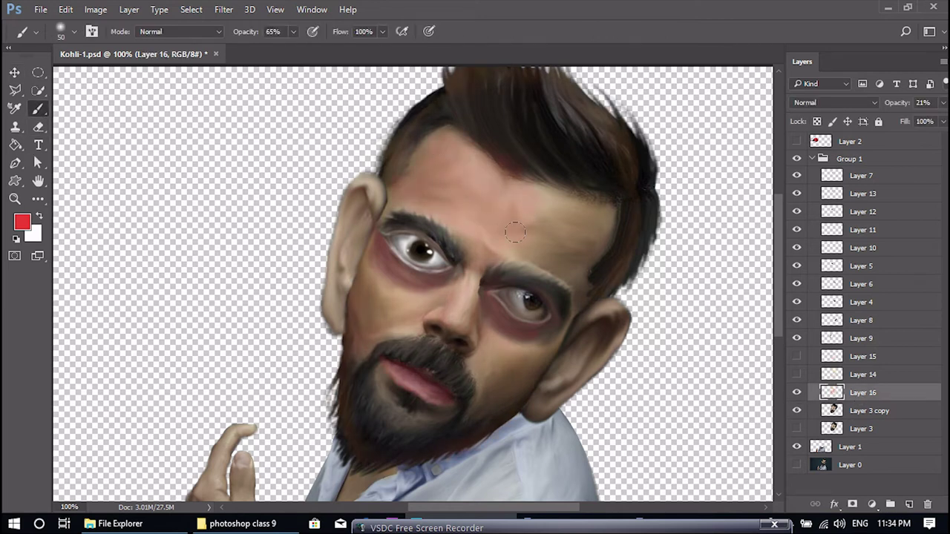
pyautogui.click(23, 222)
pyautogui.click(664, 246)
pyautogui.click(779, 82)
pyautogui.moveTo(579, 222); pyautogui.dragTo(501, 206)
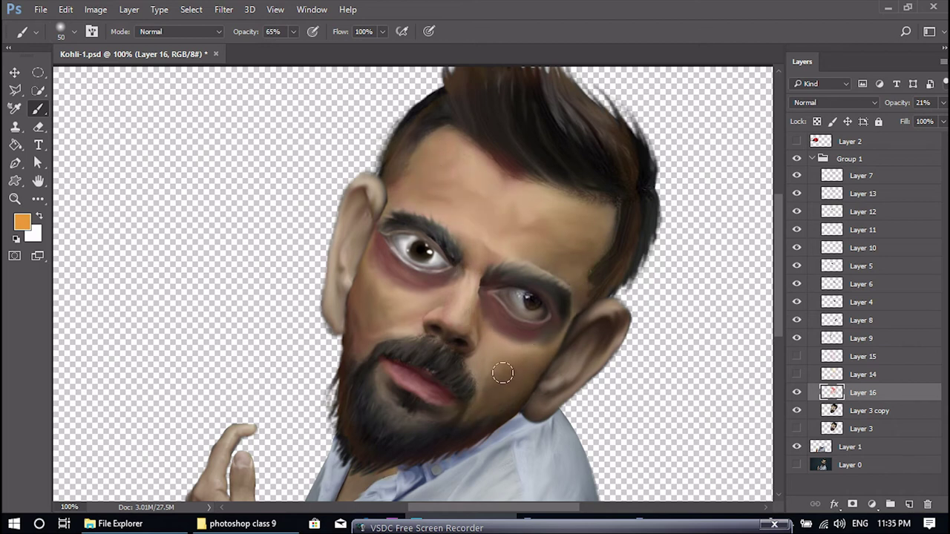
# - Brush orange over the beard and moustache, and lower Layer 16's opacity to 17%
pyautogui.moveTo(387, 399); pyautogui.dragTo(387, 427)
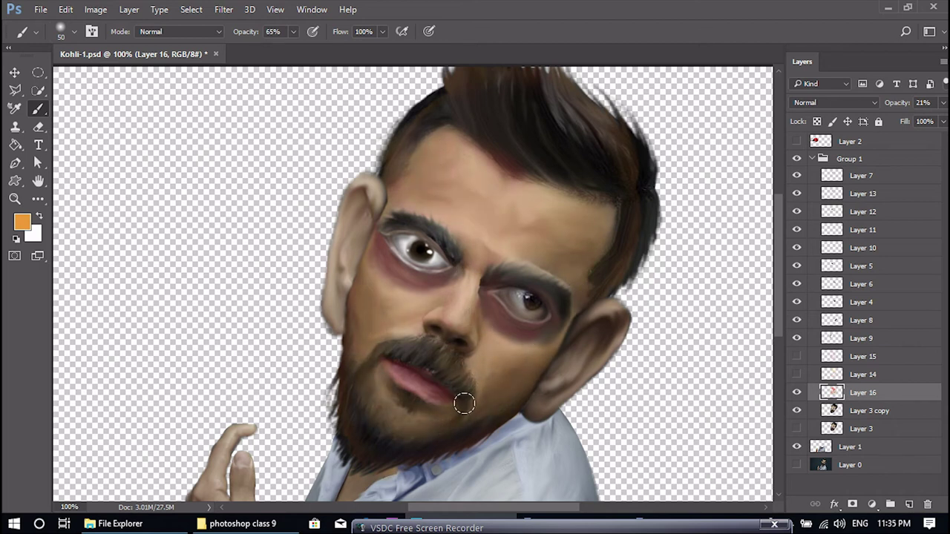
pyautogui.press('v')
pyautogui.moveTo(943, 103); pyautogui.dragTo(884, 123)
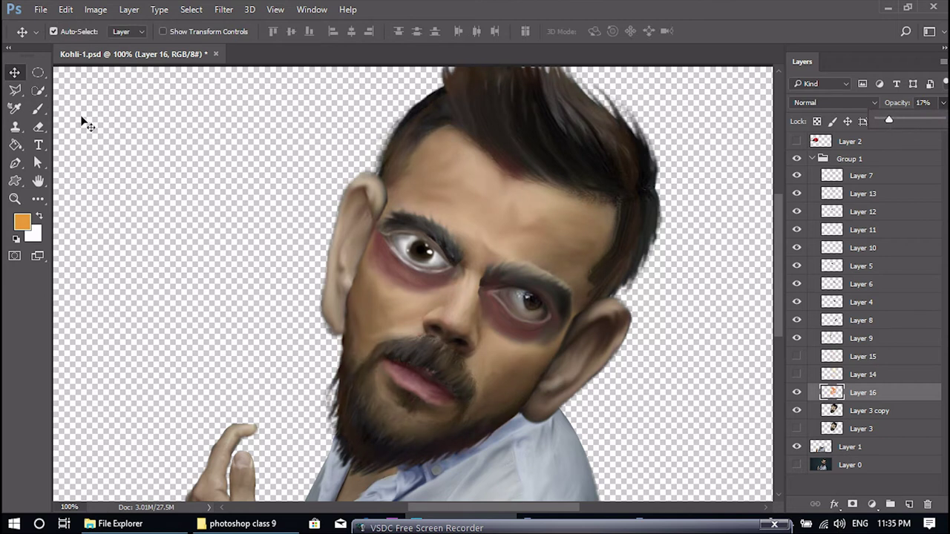
# - Select Layer 8 and load the outline of its ear as a selection
pyautogui.click(630, 335)
pyautogui.keyDown('ctrl'); pyautogui.click(832, 321); pyautogui.keyUp('ctrl')
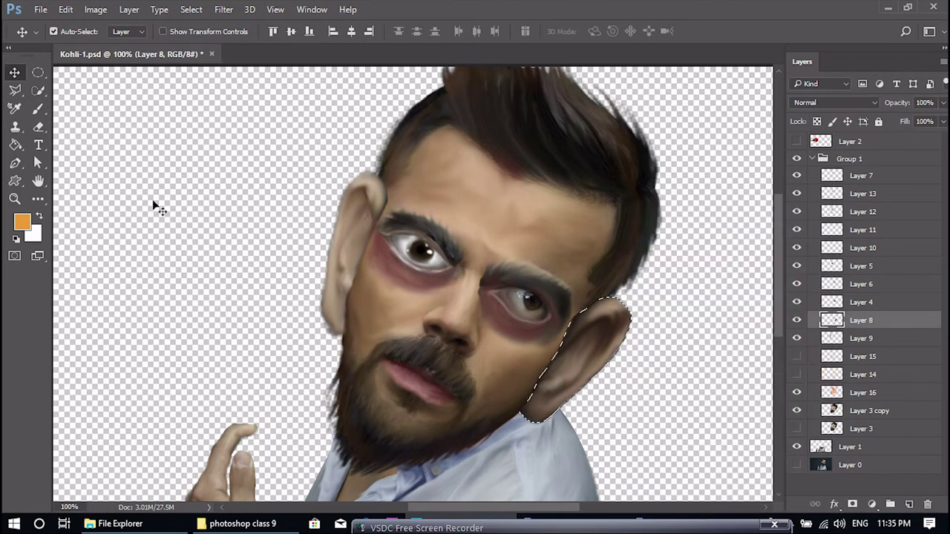
# - Try tinting the rim of the selected ear orange and red directly on Layer 8, and undo the strokes
pyautogui.click(39, 110)
pyautogui.moveTo(590, 319); pyautogui.dragTo(623, 306)
pyautogui.click(22, 221)
pyautogui.click(660, 265)
pyautogui.press('Return')
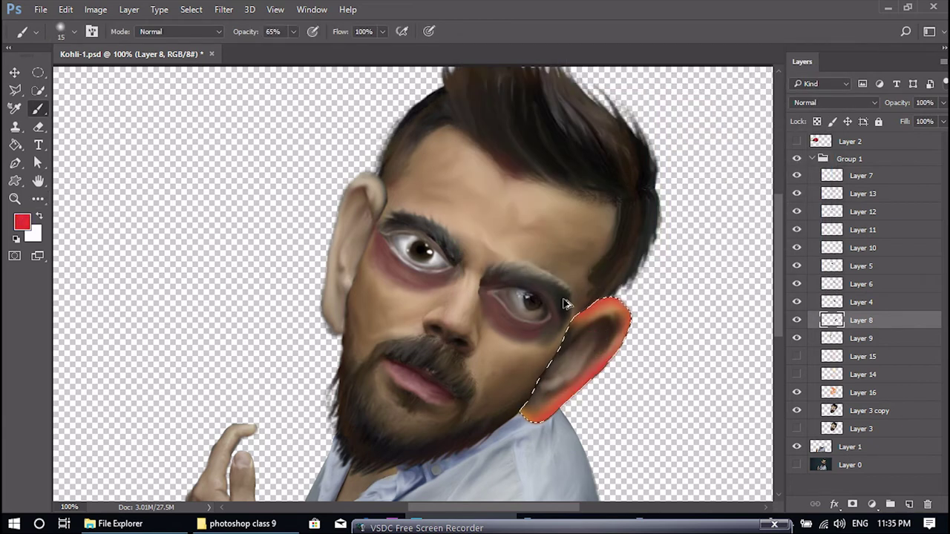
pyautogui.click(799, 321)
pyautogui.click(800, 321)
pyautogui.hotkey('ctrl', 'alt', 'z')
pyautogui.hotkey('ctrl', 'alt', 'z')
pyautogui.hotkey('ctrl', 'alt', 'z')
# - Paint the selected ear orange, red and yellow on a new layer above Layer 8, and set that layer's opacity to 23%
pyautogui.click(909, 504)
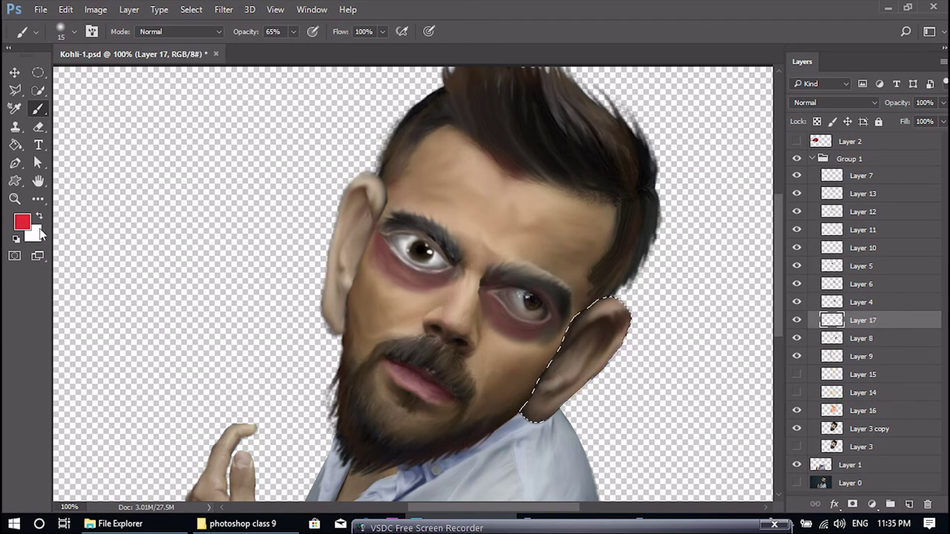
pyautogui.click(22, 221)
pyautogui.click(660, 238)
pyautogui.click(782, 84)
pyautogui.moveTo(556, 361)
pyautogui.mouseDown()
pyautogui.moveTo(566, 307)
pyautogui.moveTo(482, 417)
pyautogui.mouseUp()
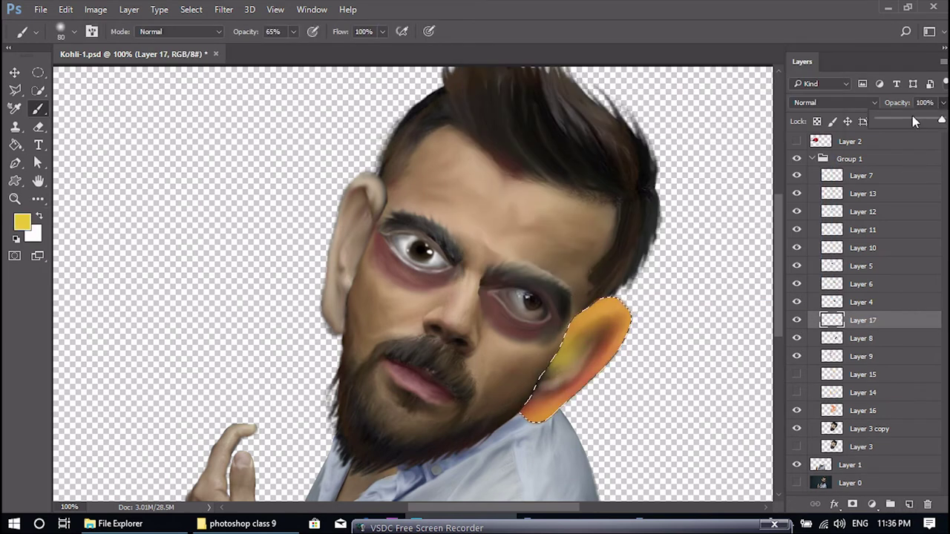
pyautogui.moveTo(915, 121); pyautogui.dragTo(893, 123)
# - Darken the inner shading of the ear on Layer 17 using the Burn tool at 25 px and 96% exposure, setting the range to Highlights
pyautogui.click(14, 198)
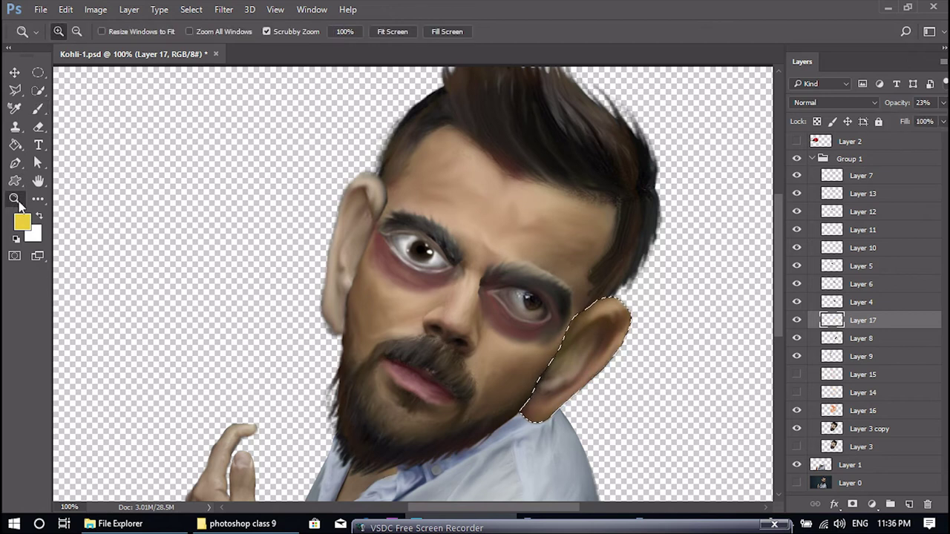
pyautogui.rightClick(38, 199)
pyautogui.click(95, 439)
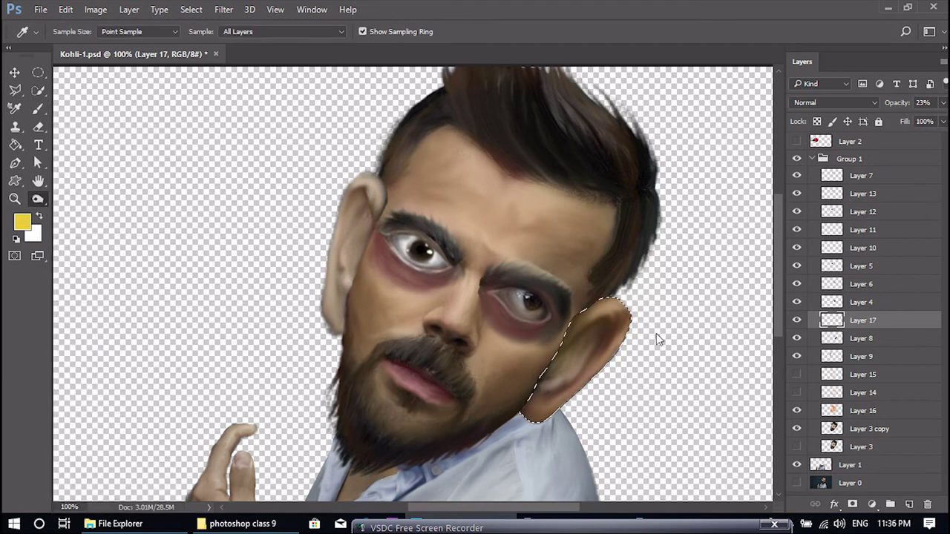
pyautogui.hotkey('ctrl', '+')
pyautogui.moveTo(730, 368); pyautogui.dragTo(446, 238)
pyautogui.press('[')
pyautogui.press('[')
pyautogui.press('[')
pyautogui.press('d')
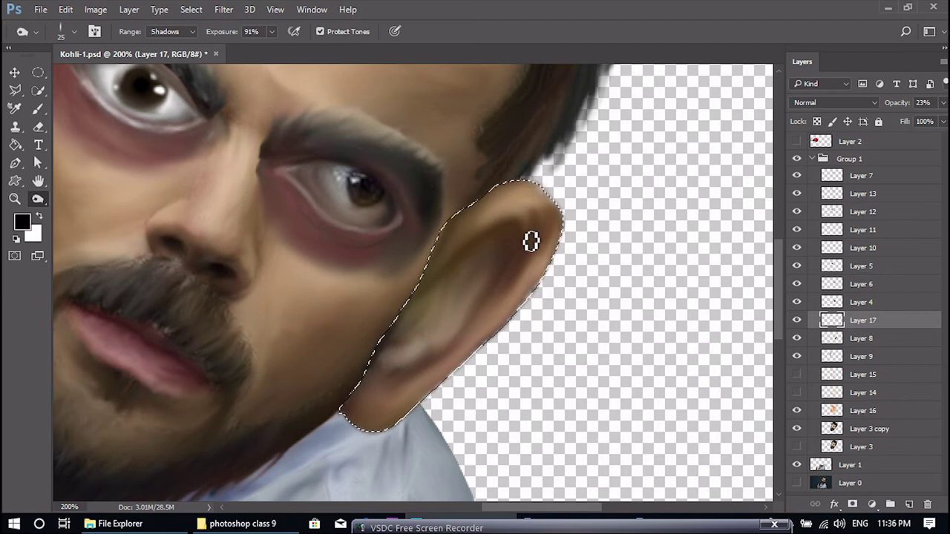
pyautogui.click(271, 32)
pyautogui.click(275, 48)
pyautogui.click(170, 31)
pyautogui.click(169, 57)
pyautogui.moveTo(518, 248)
pyautogui.mouseDown()
pyautogui.moveTo(373, 386)
pyautogui.moveTo(432, 245)
pyautogui.mouseUp()
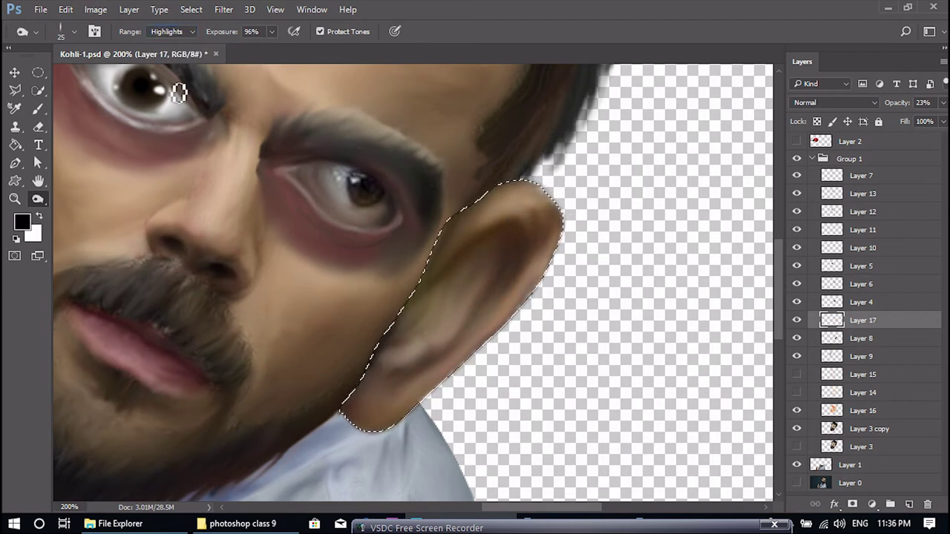
# - Select the ear on the other side of the head, on Layer 9, and undo its accidental shift
pyautogui.click(293, 31)
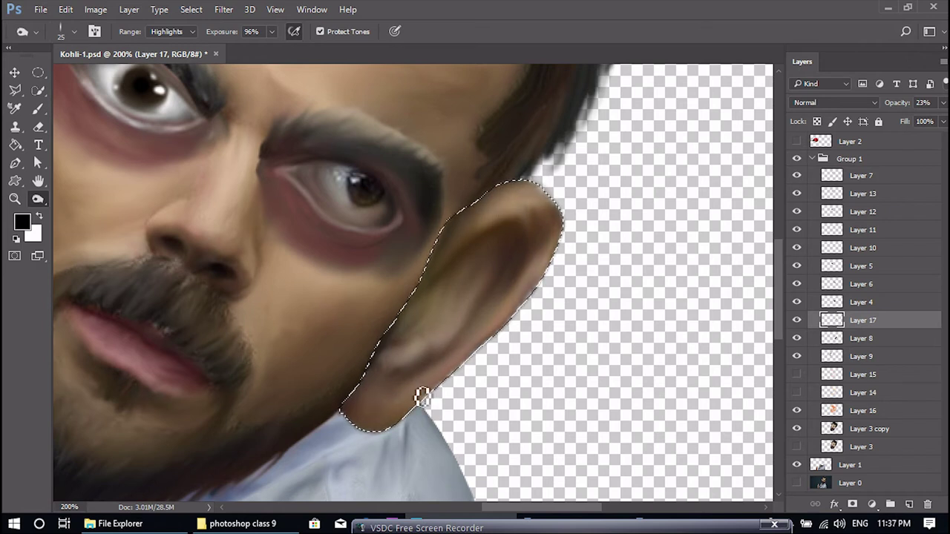
pyautogui.hotkey('ctrl', '-')
pyautogui.hotkey('ctrl', '-')
pyautogui.click(15, 73)
pyautogui.moveTo(387, 196); pyautogui.dragTo(372, 195)
pyautogui.hotkey('ctrl', 'z')
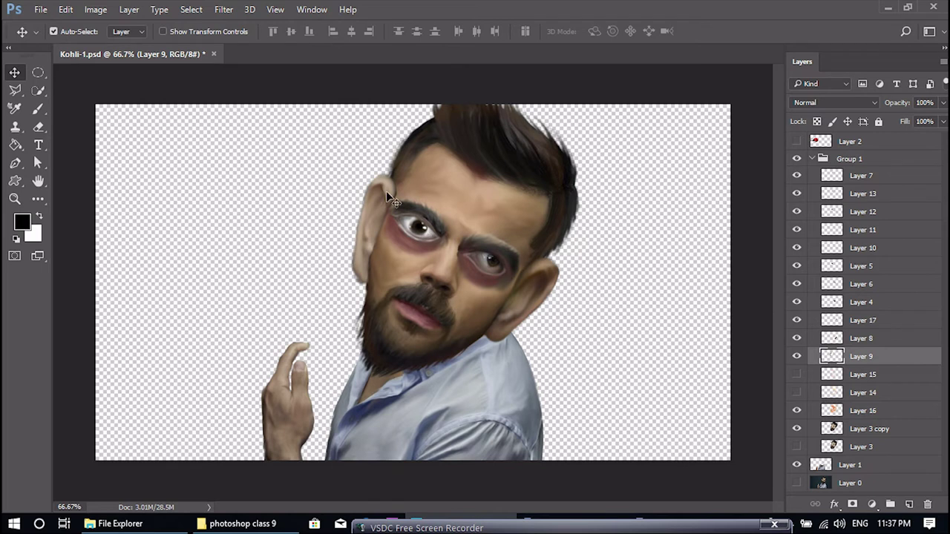
# - Warp the ear on Layer 9, pulling its upper outer edge outward and its top inner corner inward
pyautogui.hotkey('ctrl', 't')
pyautogui.rightClick(387, 193)
pyautogui.click(427, 299)
pyautogui.moveTo(359, 214); pyautogui.dragTo(341, 211)
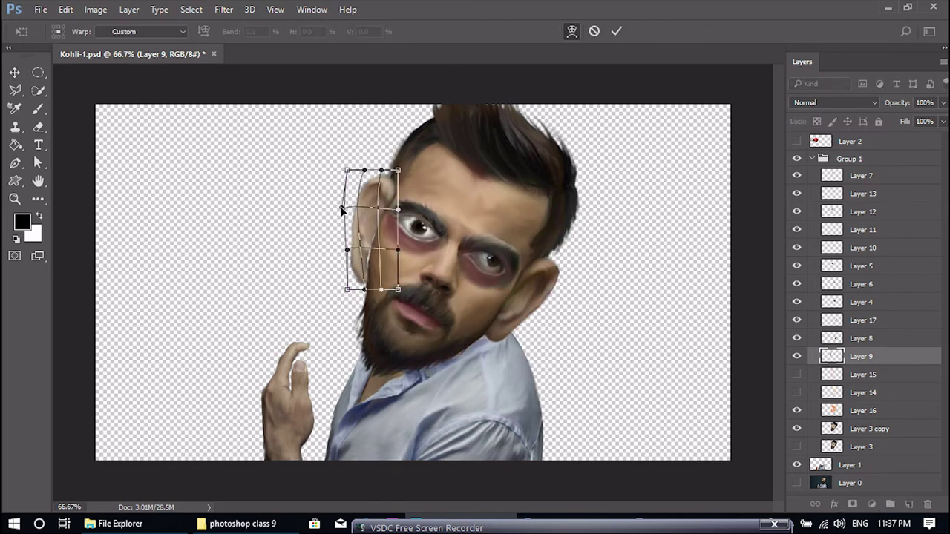
pyautogui.moveTo(358, 251); pyautogui.dragTo(363, 250)
pyautogui.moveTo(399, 211); pyautogui.dragTo(399, 211)
pyautogui.moveTo(398, 171); pyautogui.dragTo(390, 165)
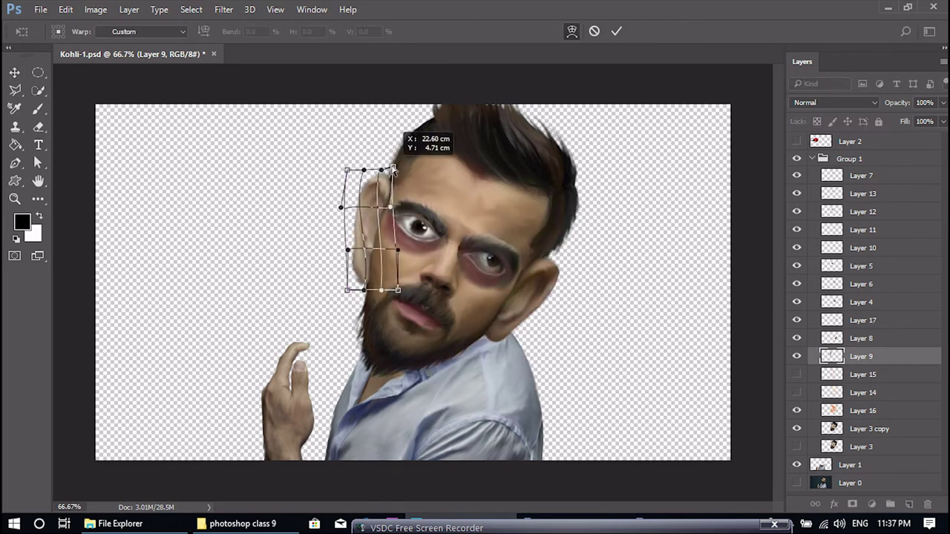
pyautogui.press('Return')
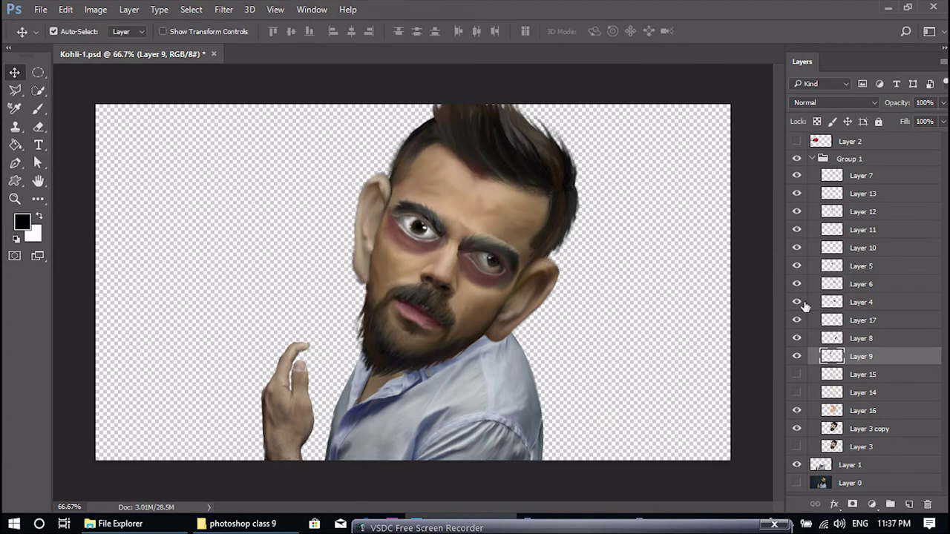
# - Load the outline of the ear on Layer 9 as a selection and choose red as the brush colour
pyautogui.hotkey('ctrl', '+')
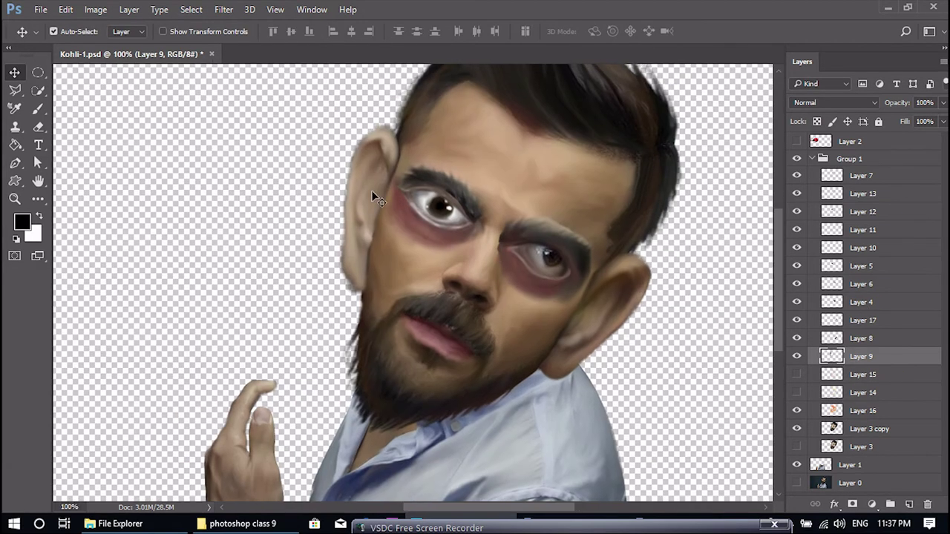
pyautogui.rightClick(834, 357)
pyautogui.click(772, 64)
pyautogui.click(38, 107)
pyautogui.click(22, 221)
pyautogui.click(623, 98)
pyautogui.click(787, 77)
# - Try painting the selected ear red directly on Layer 9, and undo the stroke
pyautogui.moveTo(396, 147)
pyautogui.mouseDown()
pyautogui.moveTo(368, 140)
pyautogui.moveTo(348, 257)
pyautogui.moveTo(368, 296)
pyautogui.mouseUp()
pyautogui.hotkey('ctrl', 'alt', 'z')
pyautogui.hotkey('ctrl', 'alt', 'z')
# - Reload the Layer 9 ear outline and paint the rim and inner fold red at 35% brush opacity on a new layer above it
pyautogui.rightClick(831, 357)
pyautogui.click(795, 65)
pyautogui.click(909, 504)
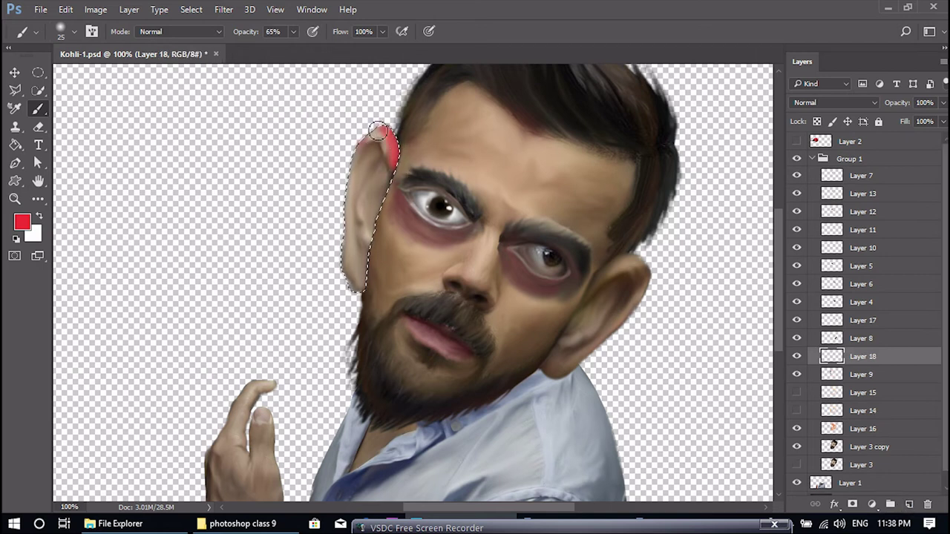
pyautogui.click(293, 32)
pyautogui.moveTo(296, 49); pyautogui.dragTo(274, 50)
pyautogui.moveTo(397, 150)
pyautogui.mouseDown()
pyautogui.moveTo(357, 151)
pyautogui.moveTo(345, 256)
pyautogui.moveTo(360, 291)
pyautogui.mouseUp()
pyautogui.moveTo(365, 208)
pyautogui.mouseDown()
pyautogui.moveTo(373, 256)
pyautogui.moveTo(382, 210)
pyautogui.moveTo(364, 222)
pyautogui.moveTo(356, 211)
pyautogui.moveTo(374, 203)
pyautogui.moveTo(382, 135)
pyautogui.moveTo(360, 170)
pyautogui.moveTo(347, 230)
pyautogui.moveTo(369, 293)
pyautogui.moveTo(360, 252)
pyautogui.moveTo(380, 226)
pyautogui.moveTo(391, 178)
pyautogui.mouseUp()
# - Add golden orange to the ear tint on Layer 18, lower the layer's opacity to 38%, and deselect
pyautogui.click(22, 226)
pyautogui.click(662, 238)
pyautogui.click(630, 122)
pyautogui.click(661, 242)
pyautogui.click(763, 83)
pyautogui.click(943, 103)
pyautogui.moveTo(937, 120); pyautogui.dragTo(900, 129)
pyautogui.hotkey('ctrl', 'd')
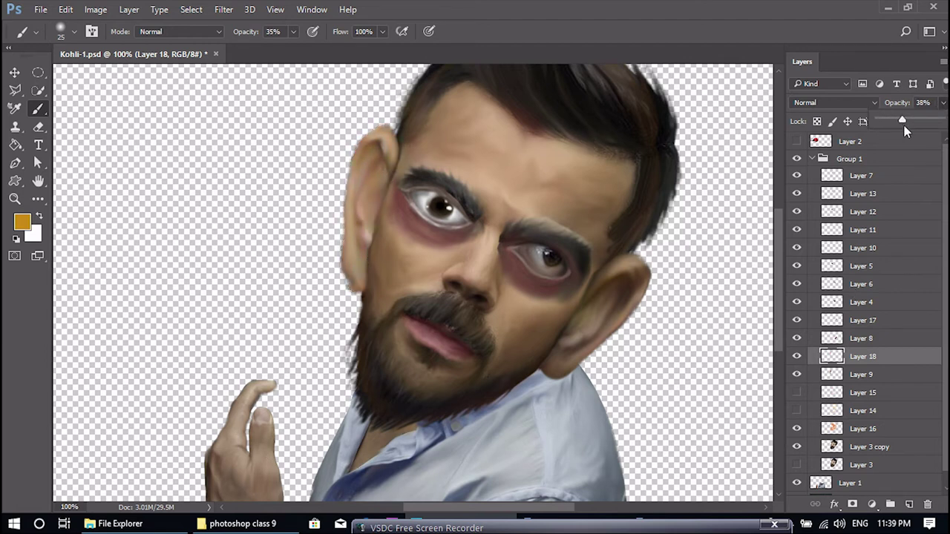
# - Darken the folds of the ear on Layer 9 using the Burn tool at 10 px, Highlights range and 96% exposure
pyautogui.click(876, 374)
pyautogui.click(15, 200)
pyautogui.click(38, 199)
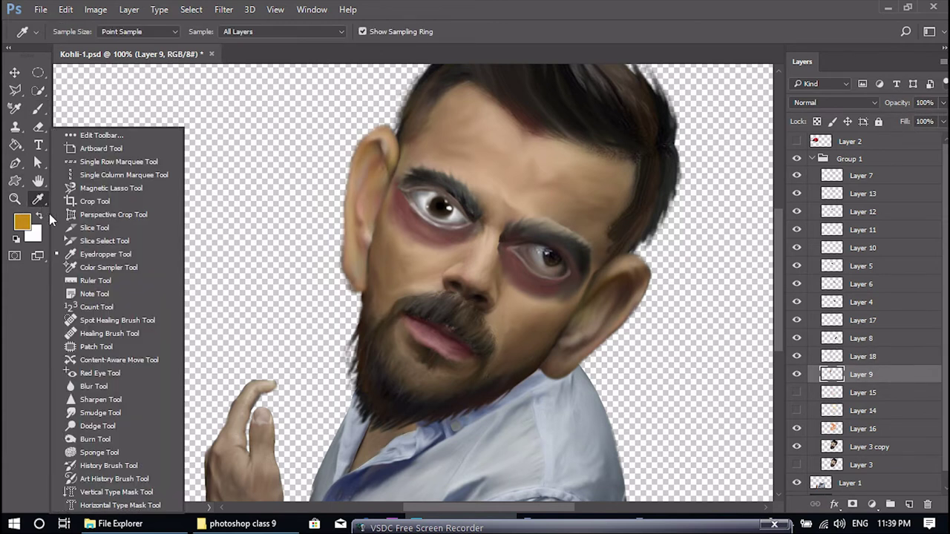
pyautogui.click(81, 440)
pyautogui.press('d')
pyautogui.click(74, 32)
pyautogui.click(31, 134)
pyautogui.click(290, 222)
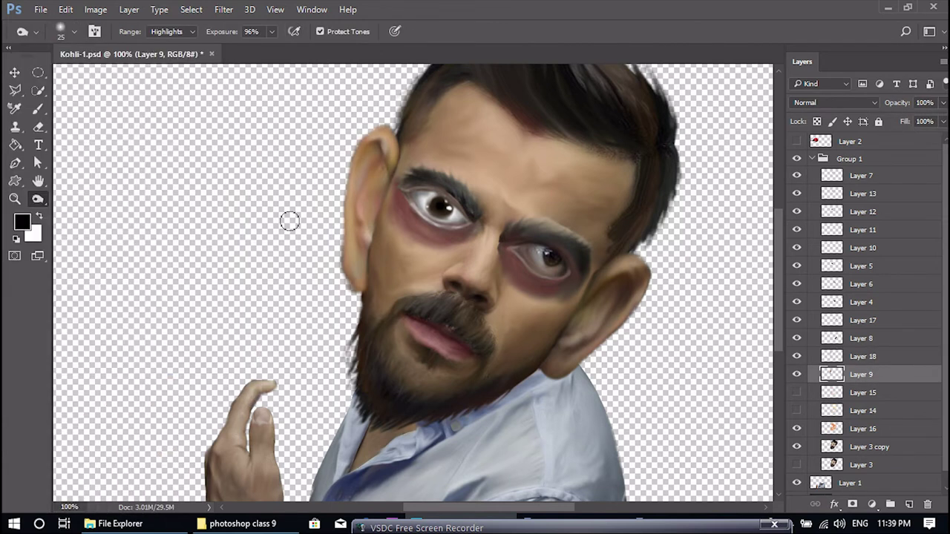
pyautogui.hotkey('ctrl', '+')
pyautogui.moveTo(336, 291)
pyautogui.mouseDown()
pyautogui.moveTo(328, 199)
pyautogui.moveTo(377, 91)
pyautogui.moveTo(335, 125)
pyautogui.moveTo(314, 242)
pyautogui.moveTo(321, 292)
pyautogui.mouseUp()
pyautogui.moveTo(363, 249)
pyautogui.mouseDown()
pyautogui.moveTo(378, 187)
pyautogui.moveTo(380, 250)
pyautogui.moveTo(362, 235)
pyautogui.moveTo(353, 309)
pyautogui.mouseUp()
pyautogui.moveTo(348, 364)
pyautogui.mouseDown()
pyautogui.moveTo(312, 295)
pyautogui.moveTo(314, 217)
pyautogui.mouseUp()
pyautogui.hotkey('ctrl', '-')
pyautogui.hotkey('ctrl', '-')
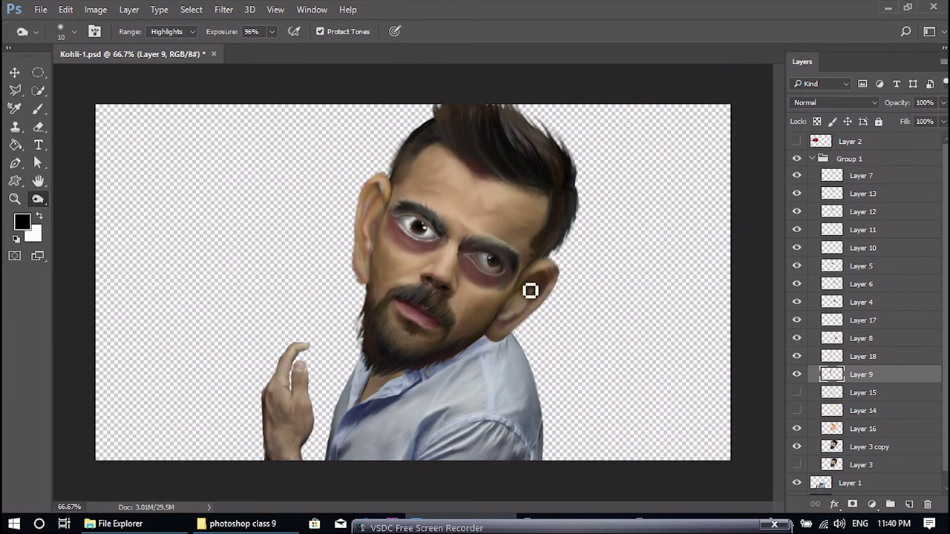
# - Raise the Burn tool's exposure to 100% and select Layer 17, the tint above the ear on Layer 8
pyautogui.hotkey('ctrl', '+')
pyautogui.hotkey('ctrl', '+')
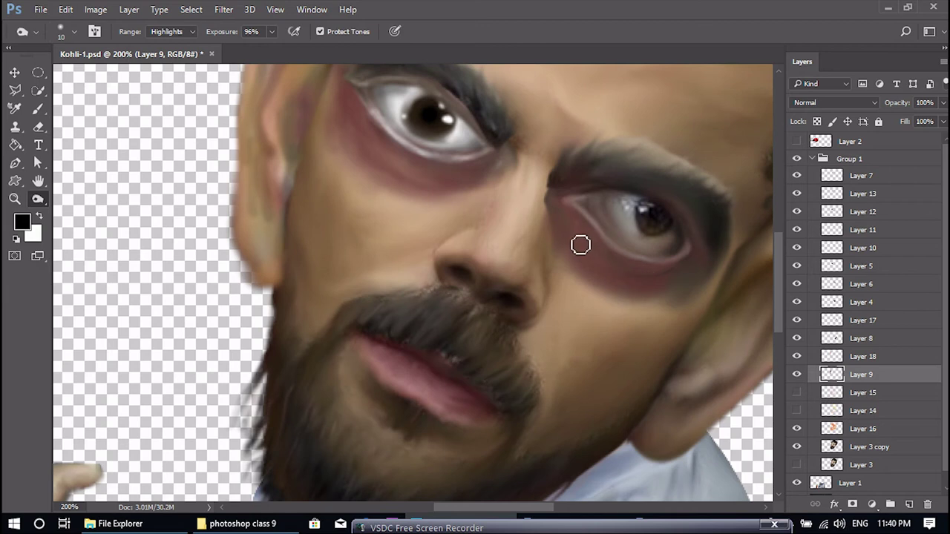
pyautogui.click(272, 32)
pyautogui.click(275, 51)
pyautogui.click(686, 288)
pyautogui.click(855, 338)
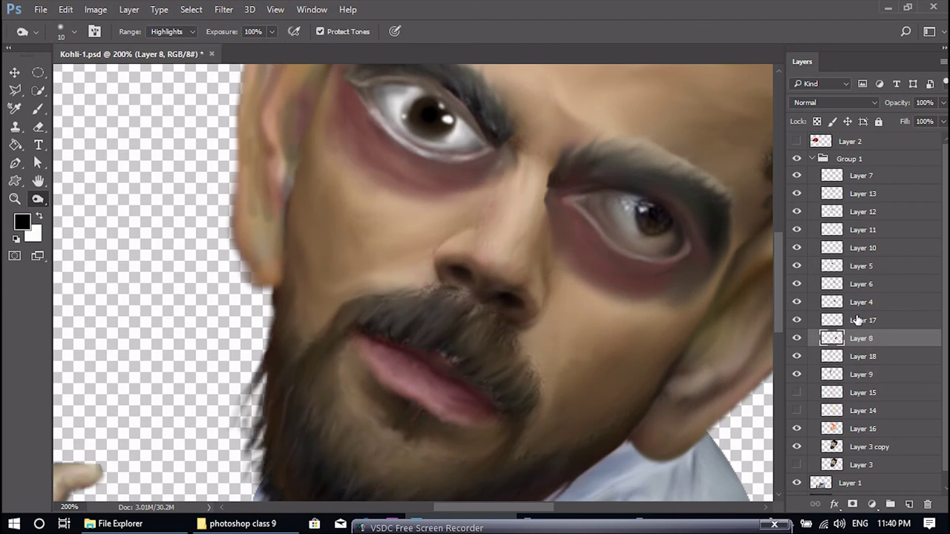
pyautogui.click(859, 320)
# - Examine what Layers 17, 5, 10 and 12 contribute by hiding and showing each one
pyautogui.click(799, 321)
pyautogui.click(799, 322)
pyautogui.click(798, 267)
pyautogui.click(798, 265)
pyautogui.click(798, 250)
pyautogui.click(798, 249)
pyautogui.click(798, 213)
pyautogui.click(799, 215)
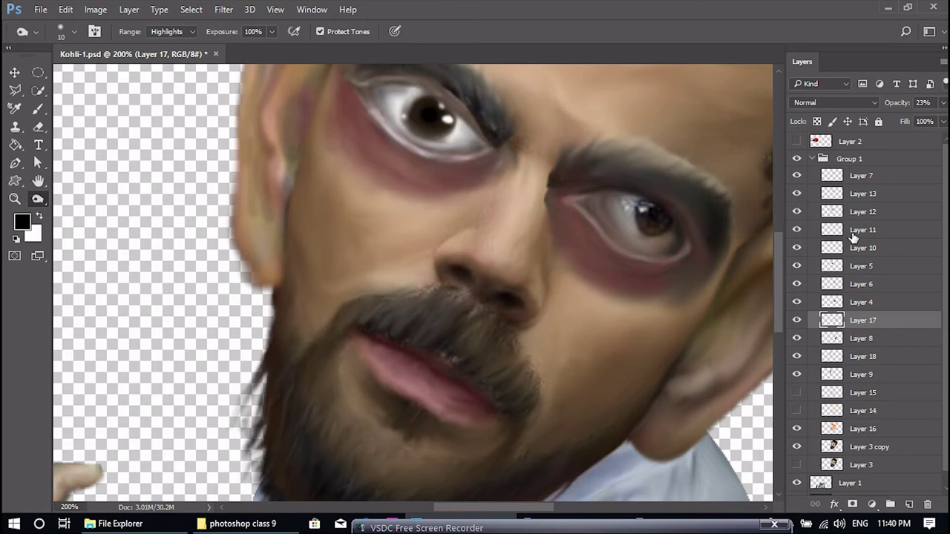
pyautogui.click(854, 234)
# - Try shifting the artwork at the lower end of the tinted ear away from the face, and undo the move
pyautogui.hotkey('ctrl', '-')
pyautogui.hotkey('ctrl', '-')
pyautogui.click(15, 72)
pyautogui.moveTo(372, 286); pyautogui.dragTo(312, 289)
pyautogui.hotkey('ctrl', 'z')
# - Compare the ear with Layers 18 and 9 hidden and shown
pyautogui.moveTo(798, 359); pyautogui.dragTo(797, 376)
pyautogui.click(798, 376)
pyautogui.click(797, 357)
# - Brush black at 35% opacity down the edge of the nose bridge beside the right-hand eye on Layer 18
pyautogui.hotkey('ctrl', '+')
pyautogui.hotkey('ctrl', '+')
pyautogui.hotkey('ctrl', '-')
pyautogui.hotkey('ctrl', '-')
pyautogui.hotkey('ctrl', '+')
pyautogui.hotkey('ctrl', '+')
pyautogui.moveTo(451, 230); pyautogui.dragTo(432, 311)
pyautogui.click(38, 111)
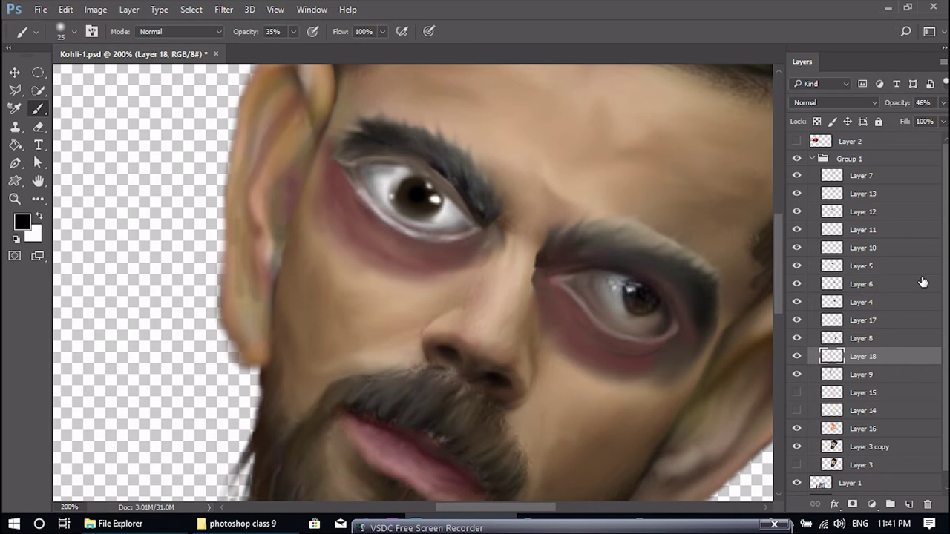
pyautogui.moveTo(534, 260); pyautogui.dragTo(530, 315)
# - Smudge the edge of the nose bridge beside the right-hand eye on Layer 3 copy with a 10 px brush at 87% strength
pyautogui.click(15, 74)
pyautogui.click(38, 182)
pyautogui.click(38, 200)
pyautogui.click(120, 412)
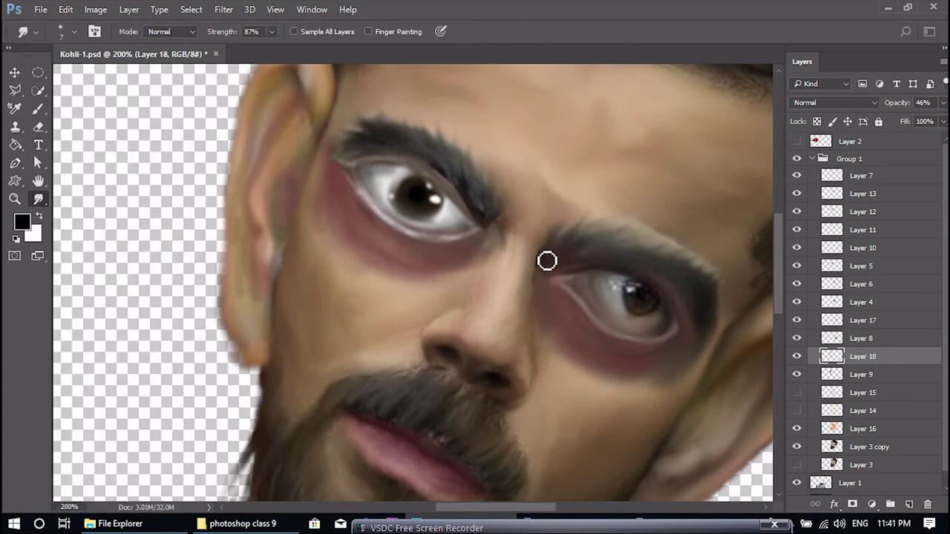
pyautogui.click(15, 74)
pyautogui.click(479, 352)
pyautogui.click(855, 446)
pyautogui.click(38, 199)
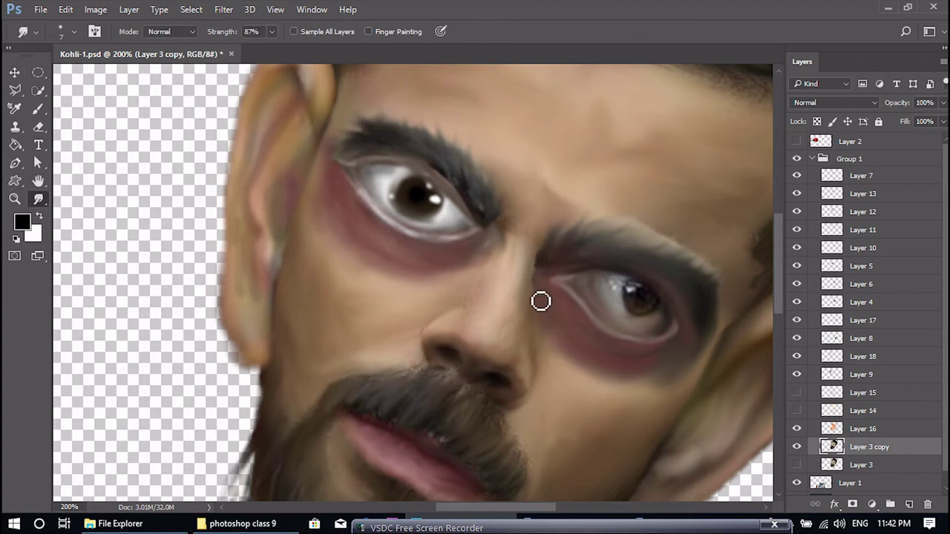
pyautogui.press(']')
pyautogui.press(']')
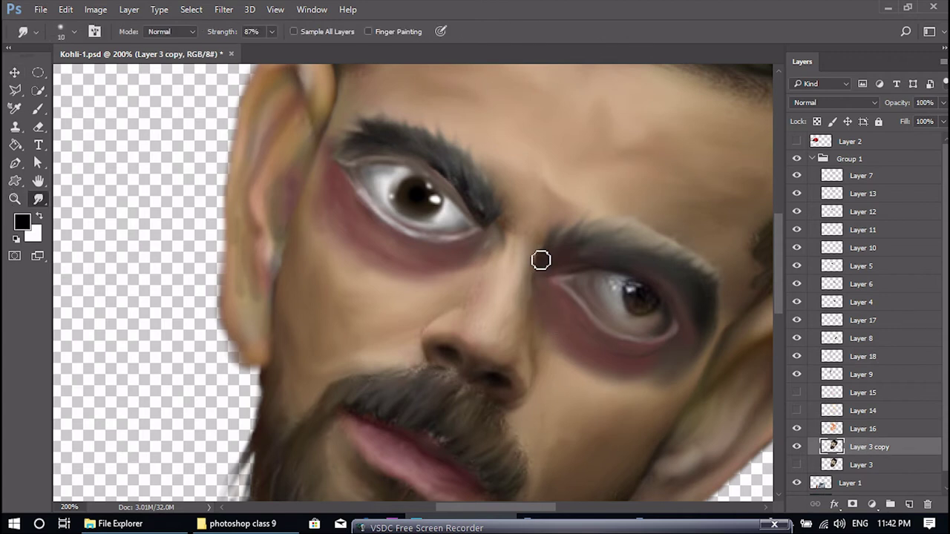
# - Select the right-hand eyebrow's layer, Layer 6, undo its accidental move, and size the Smudge brush to 7 px
pyautogui.click(15, 74)
pyautogui.moveTo(556, 254)
pyautogui.mouseDown()
pyautogui.moveTo(609, 237)
pyautogui.moveTo(629, 255)
pyautogui.moveTo(604, 197)
pyautogui.mouseUp()
pyautogui.hotkey('ctrl', 'z')
pyautogui.click(39, 199)
pyautogui.hotkey('ctrl', 'z')
pyautogui.press('[')
pyautogui.press('[')
# - Try smudging hair strokes out of the right-hand eyebrow's upper edge at 87% strength, and undo them
pyautogui.moveTo(578, 248); pyautogui.dragTo(596, 215)
pyautogui.moveTo(598, 242); pyautogui.dragTo(617, 213)
pyautogui.moveTo(610, 243)
pyautogui.mouseDown()
pyautogui.moveTo(639, 221)
pyautogui.moveTo(663, 226)
pyautogui.mouseUp()
pyautogui.moveTo(645, 253)
pyautogui.mouseDown()
pyautogui.moveTo(682, 233)
pyautogui.moveTo(702, 243)
pyautogui.mouseUp()
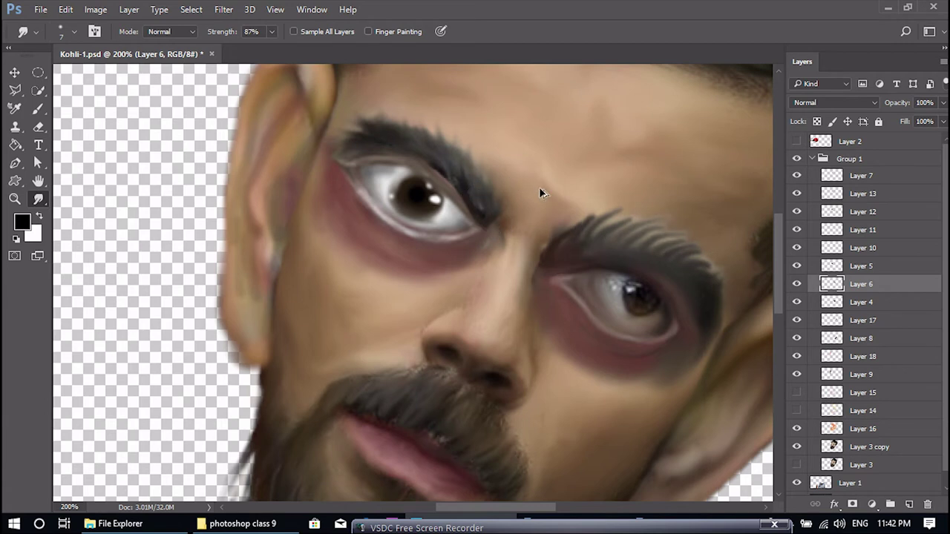
pyautogui.hotkey('ctrl', 'alt', 'z')
pyautogui.hotkey('ctrl', 'alt', 'z')
pyautogui.hotkey('ctrl', 'alt', 'z')
pyautogui.hotkey('ctrl', 'alt', 'z')
# - Smudge fine hairs out of the right-hand eyebrow's upper and outer edges on Layer 6 at 59% strength
pyautogui.click(574, 256)
pyautogui.moveTo(581, 254); pyautogui.dragTo(605, 216)
pyautogui.moveTo(600, 249)
pyautogui.mouseDown()
pyautogui.moveTo(623, 218)
pyautogui.moveTo(640, 221)
pyautogui.mouseUp()
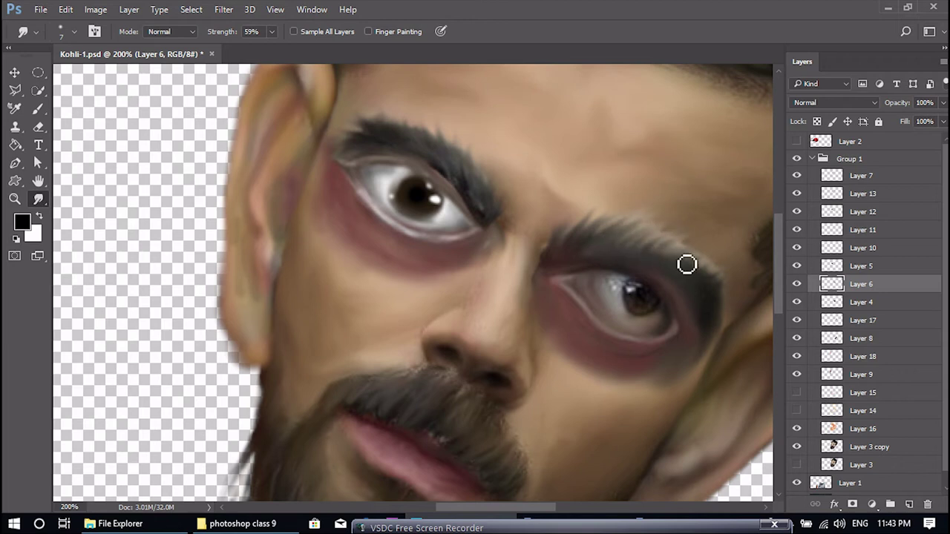
pyautogui.moveTo(717, 277)
pyautogui.mouseDown()
pyautogui.moveTo(729, 295)
pyautogui.moveTo(719, 297)
pyautogui.moveTo(733, 331)
pyautogui.mouseUp()
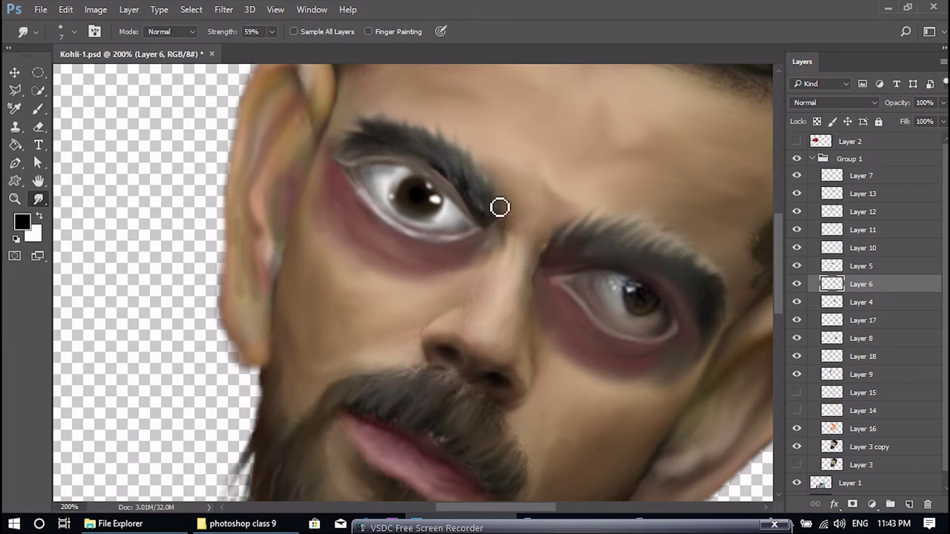
# - Smudge fine hairs out of the left-hand eyebrow on Layer 7 at 47% strength
pyautogui.moveTo(277, 46); pyautogui.dragTo(293, 48)
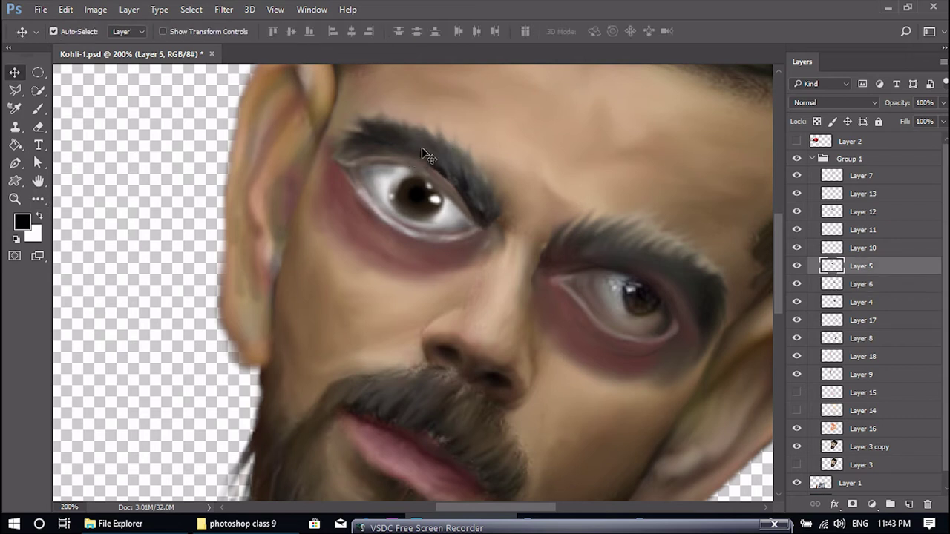
pyautogui.keyDown('ctrl'); pyautogui.click(420, 121); pyautogui.keyUp('ctrl')
pyautogui.press('4')
pyautogui.press('7')
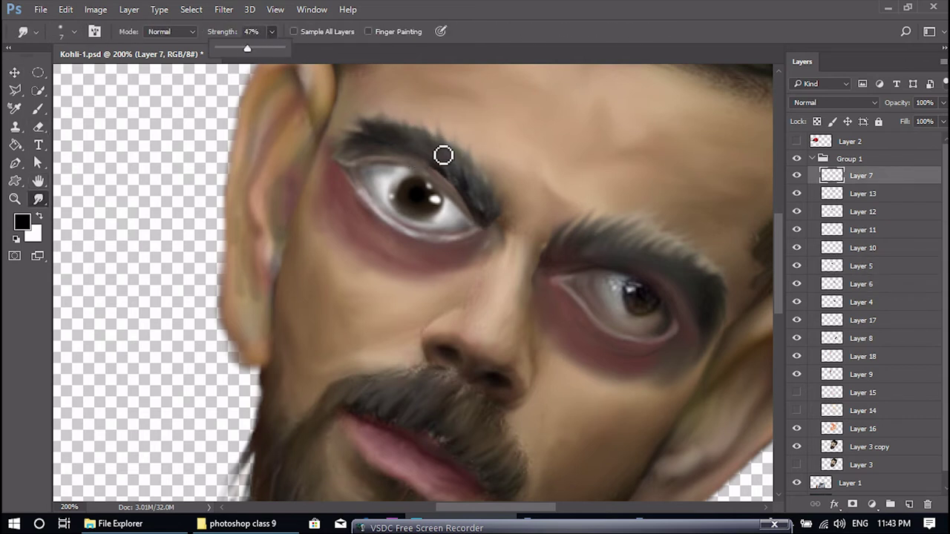
pyautogui.moveTo(473, 185); pyautogui.dragTo(481, 164)
pyautogui.moveTo(399, 136); pyautogui.dragTo(381, 116)
# - Select Layer 13 and nudge it slightly with Free Transform
pyautogui.keyDown('ctrl'); pyautogui.click(343, 163); pyautogui.keyUp('ctrl')
pyautogui.hotkey('ctrl', 't')
pyautogui.moveTo(315, 248); pyautogui.dragTo(322, 251)
pyautogui.press('Return')
pyautogui.hotkey('ctrl', '-')
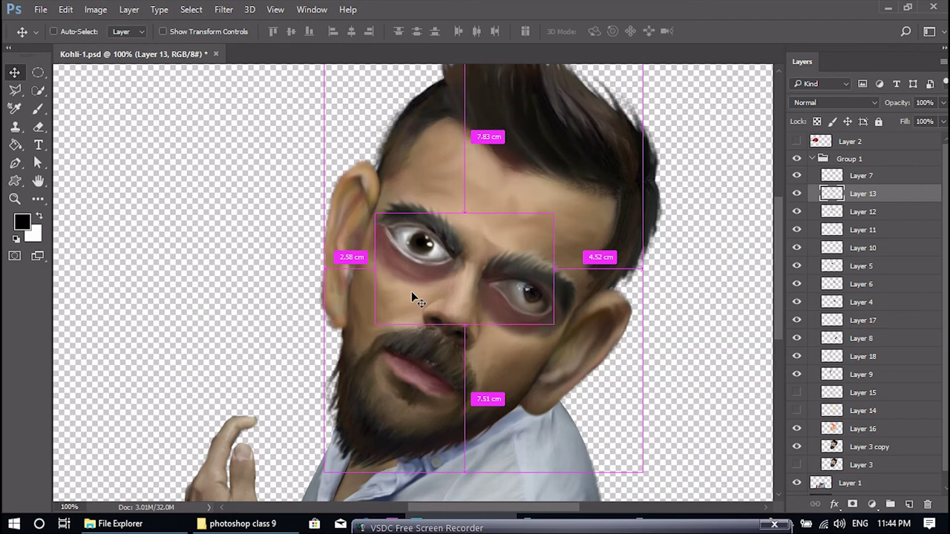
pyautogui.hotkey('ctrl', '-')
pyautogui.click(615, 249)
pyautogui.click(446, 283)
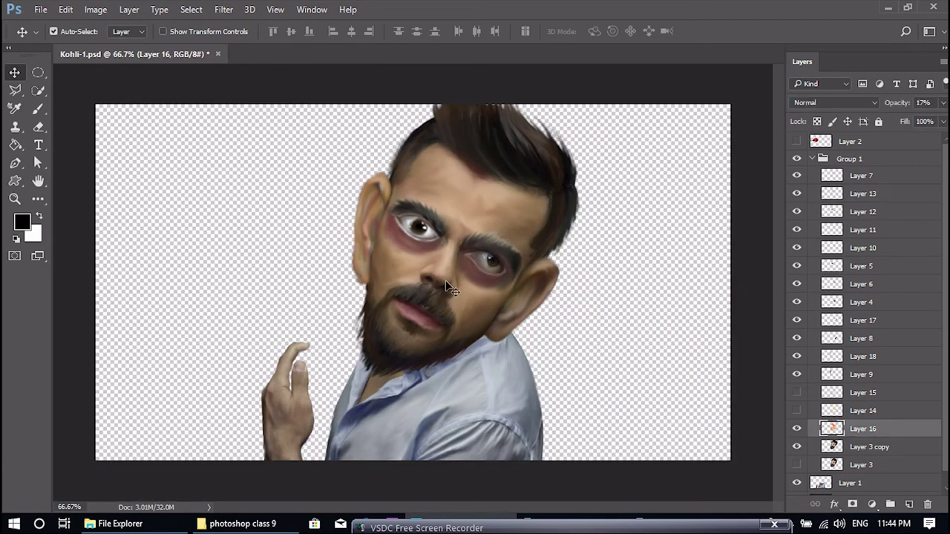
pyautogui.click(879, 448)
pyautogui.click(37, 199)
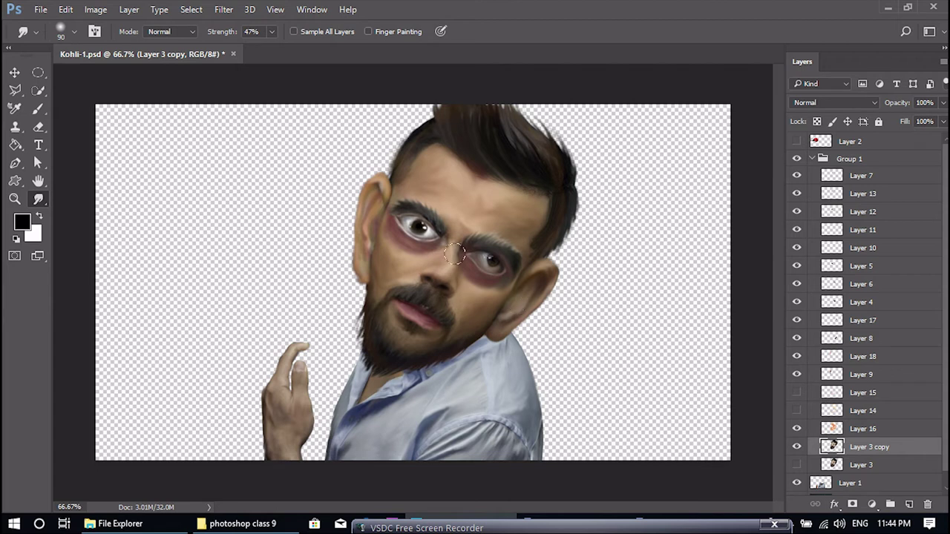
# - Select Layer 12, outline a narrow sliver of the nose bridge beside the right-hand eye with the Pen tool, and load it as a selection
pyautogui.press('v')
pyautogui.keyDown('ctrl'); pyautogui.click(419, 226); pyautogui.keyUp('ctrl')
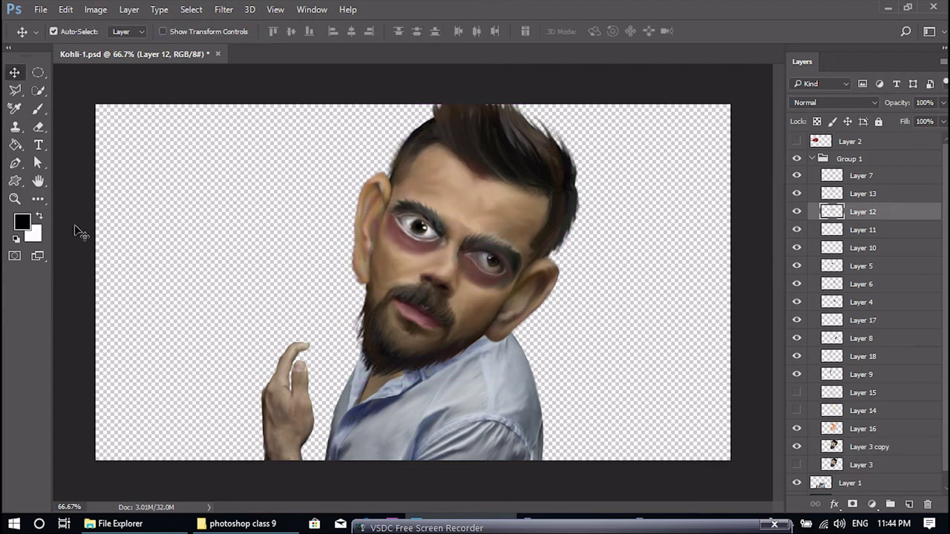
pyautogui.hotkey('ctrl', '+')
pyautogui.hotkey('ctrl', '+')
pyautogui.click(15, 163)
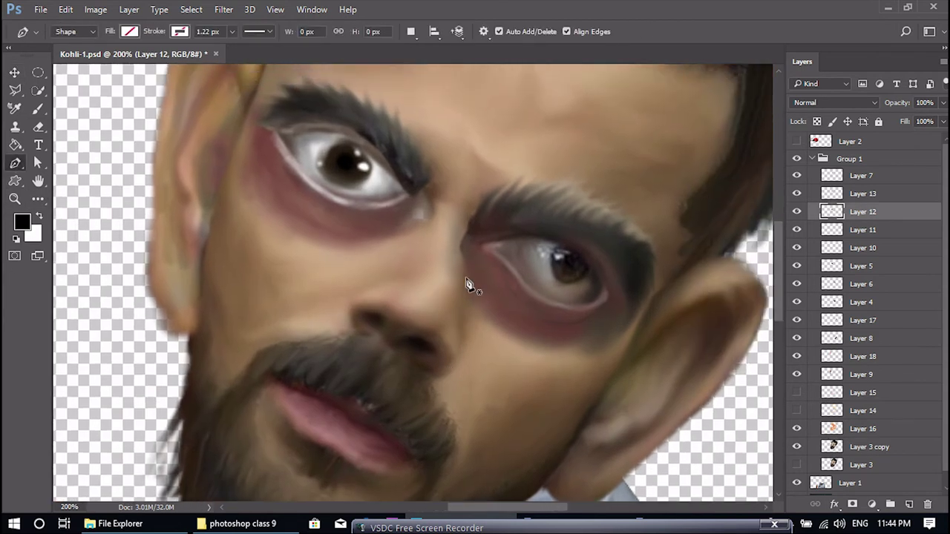
pyautogui.click(466, 276)
pyautogui.rightClick(470, 277)
pyautogui.click(553, 199)
pyautogui.click(555, 143)
# - Fill the selected sliver with the sampled skin colour #a58565 on a new layer above Layer 12, hide Shape 1, and deselect
pyautogui.click(37, 109)
pyautogui.click(21, 222)
pyautogui.click(446, 260)
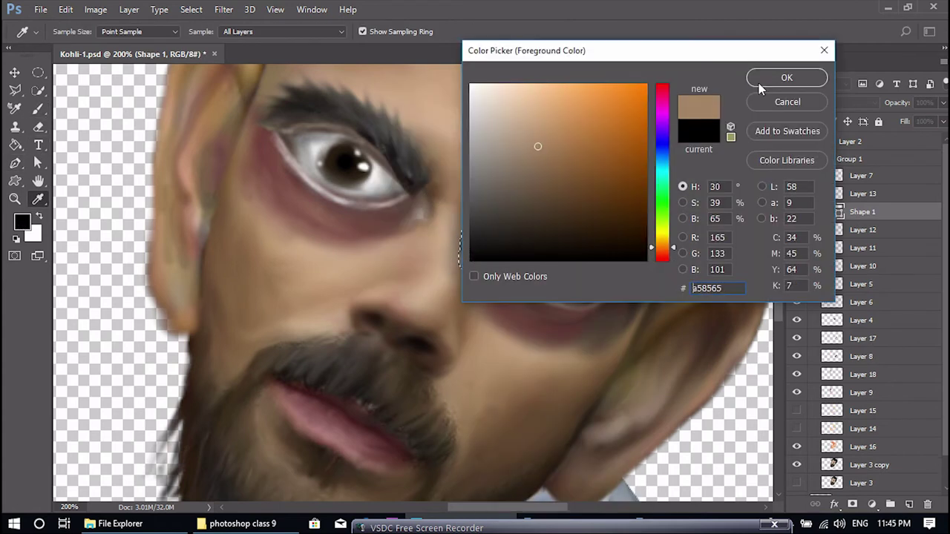
pyautogui.click(787, 77)
pyautogui.click(797, 214)
pyautogui.keyDown('ctrl'); pyautogui.click(909, 504); pyautogui.keyUp('ctrl')
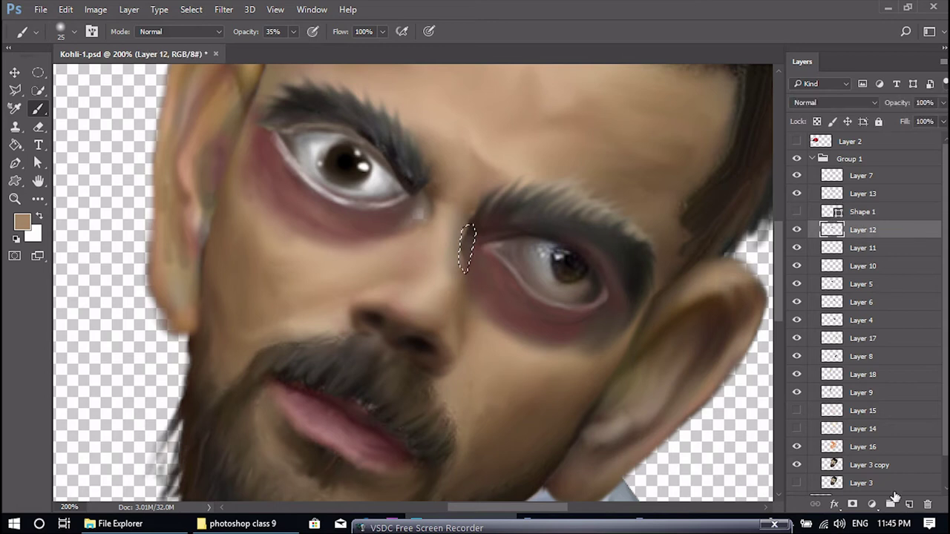
pyautogui.hotkey('ctrl', 'd')
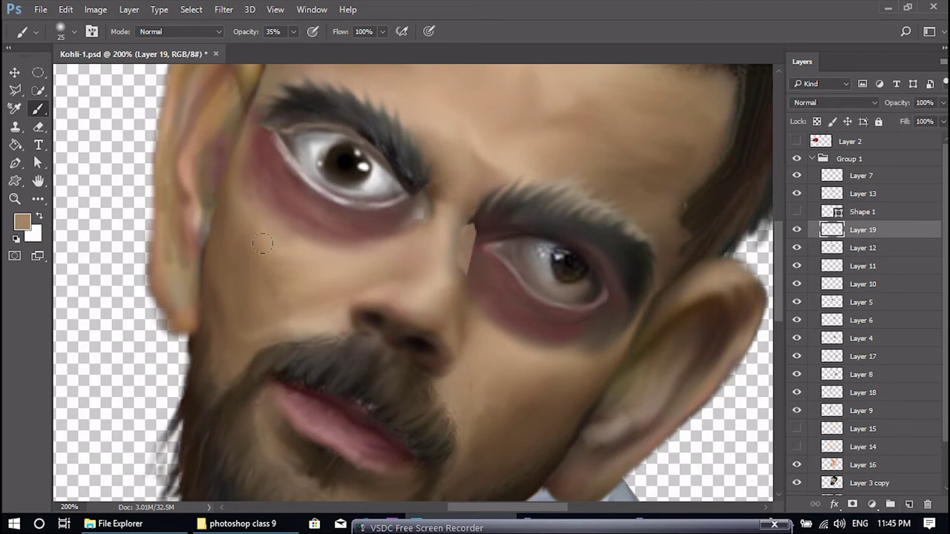
pyautogui.click(37, 198)
pyautogui.click(95, 400)
pyautogui.press('[')
pyautogui.press('[')
pyautogui.press('[')
pyautogui.press('[')
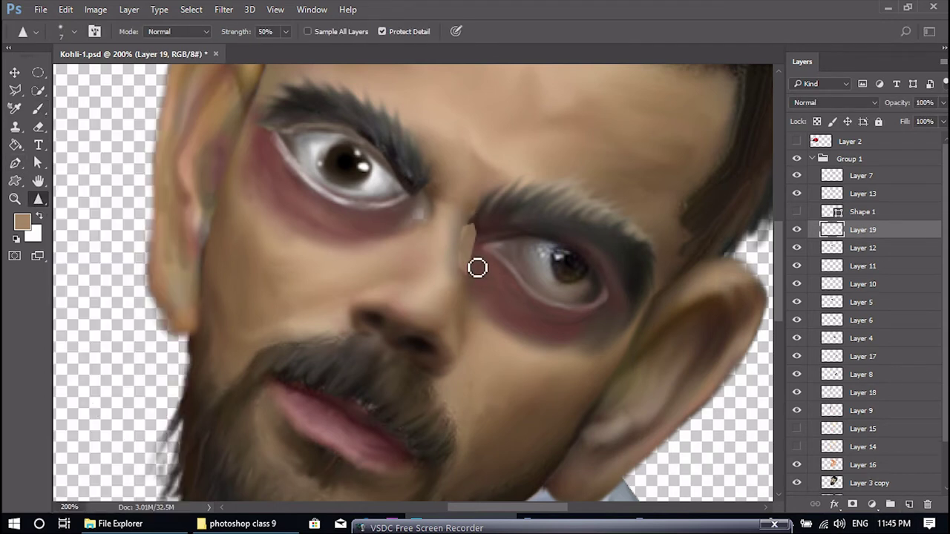
# - Smudge the filled nose-bridge sliver on Layer 19 into the surrounding skin at 47% strength
pyautogui.click(798, 232)
pyautogui.click(798, 231)
pyautogui.click(38, 199)
pyautogui.click(92, 408)
pyautogui.click(39, 199)
pyautogui.click(92, 412)
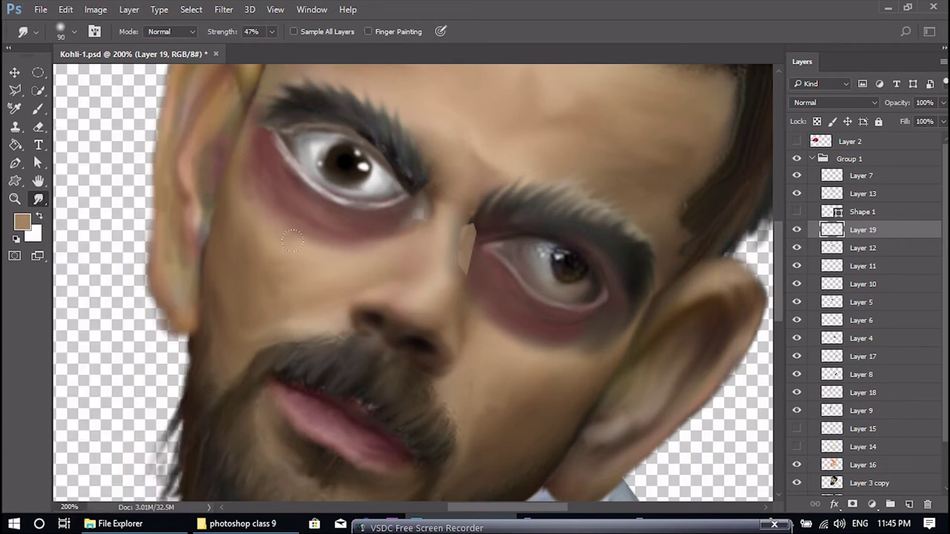
pyautogui.press('[')
pyautogui.moveTo(476, 251); pyautogui.dragTo(472, 230)
pyautogui.click(551, 354)
pyautogui.moveTo(484, 229); pyautogui.dragTo(479, 266)
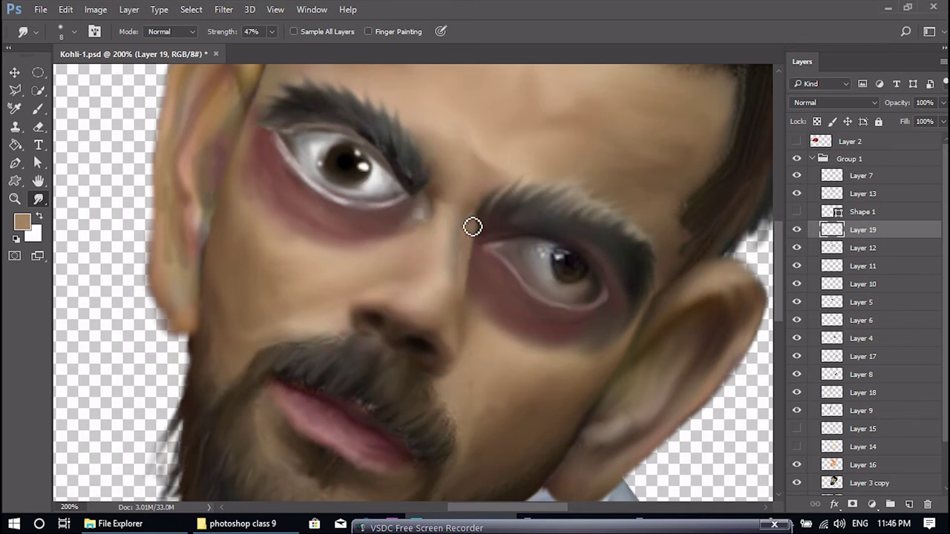
pyautogui.press(']')
pyautogui.press(']')
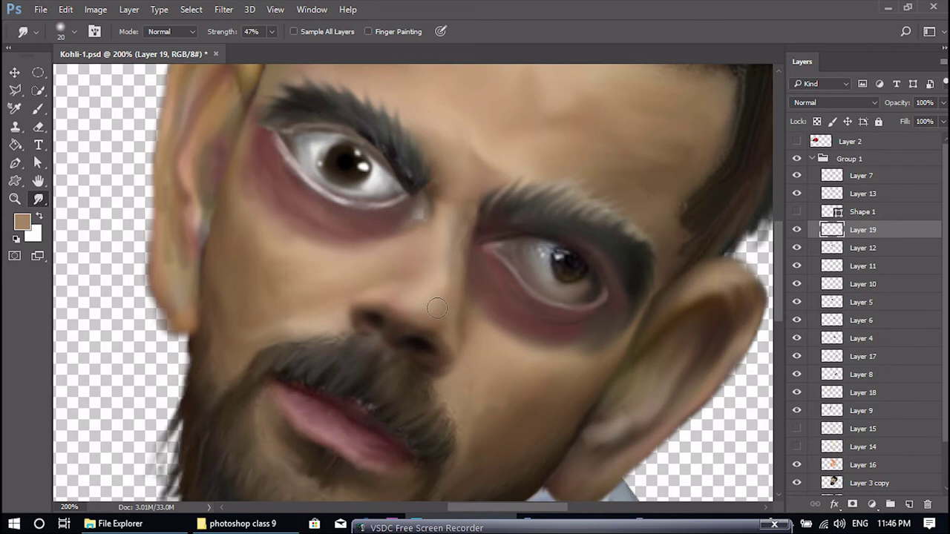
# - Pick a dusty reddish brush colour and softly tint the cheeks and forehead on Layer 19 at 35% opacity
pyautogui.hotkey('ctrl', '-')
pyautogui.hotkey('ctrl', '-')
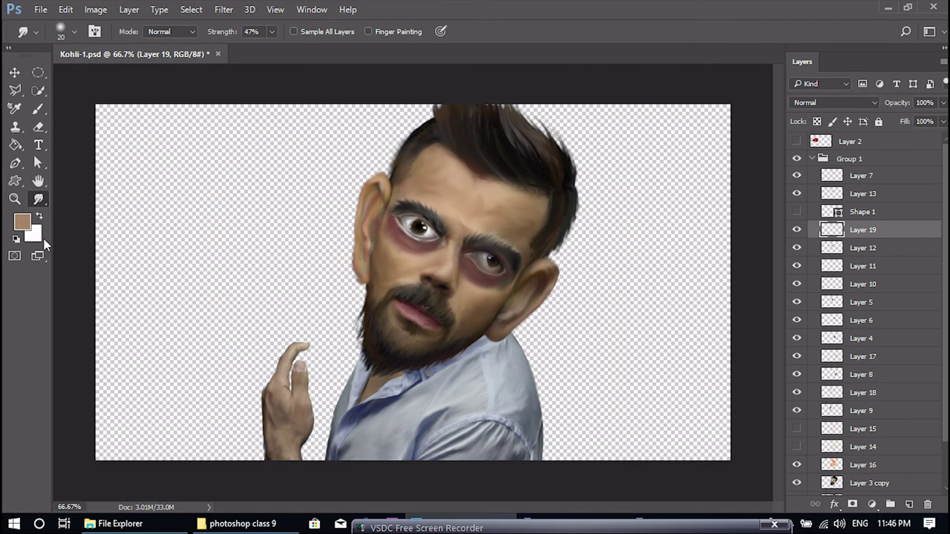
pyautogui.click(22, 221)
pyautogui.click(419, 237)
pyautogui.click(541, 136)
pyautogui.press('Return')
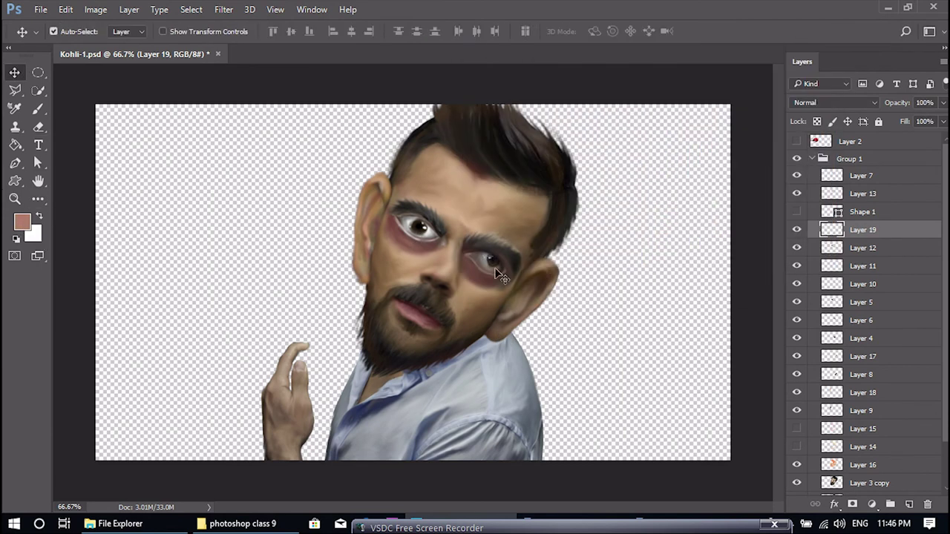
pyautogui.press('b')
pyautogui.moveTo(469, 297); pyautogui.dragTo(472, 305)
pyautogui.press(']')
pyautogui.press(']')
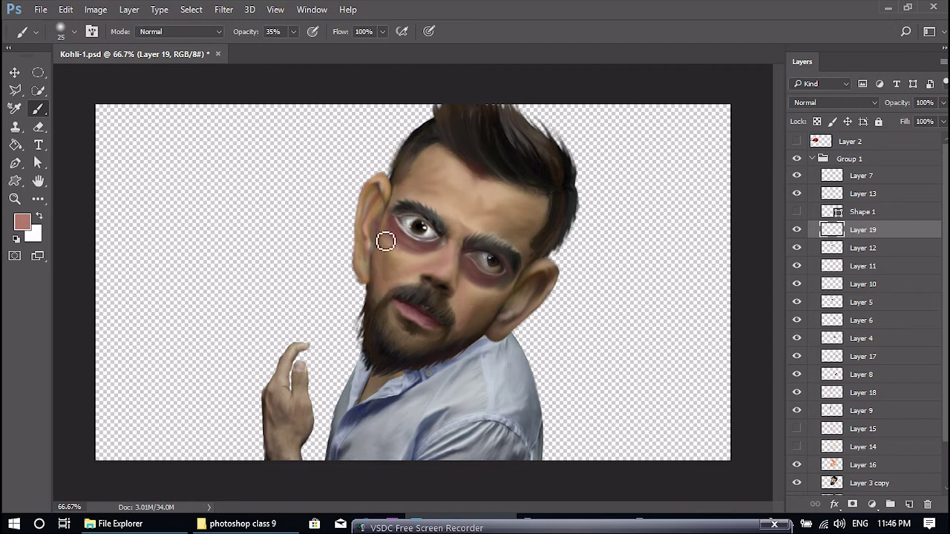
pyautogui.moveTo(441, 175); pyautogui.dragTo(485, 191)
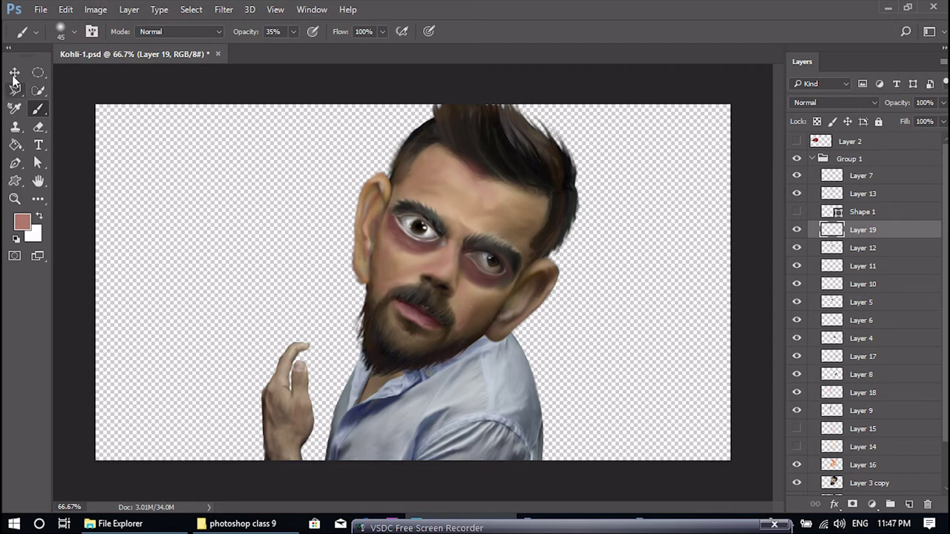
# - Outline the lips with the Pen tool along the mouth line and below the lower lip
pyautogui.click(14, 162)
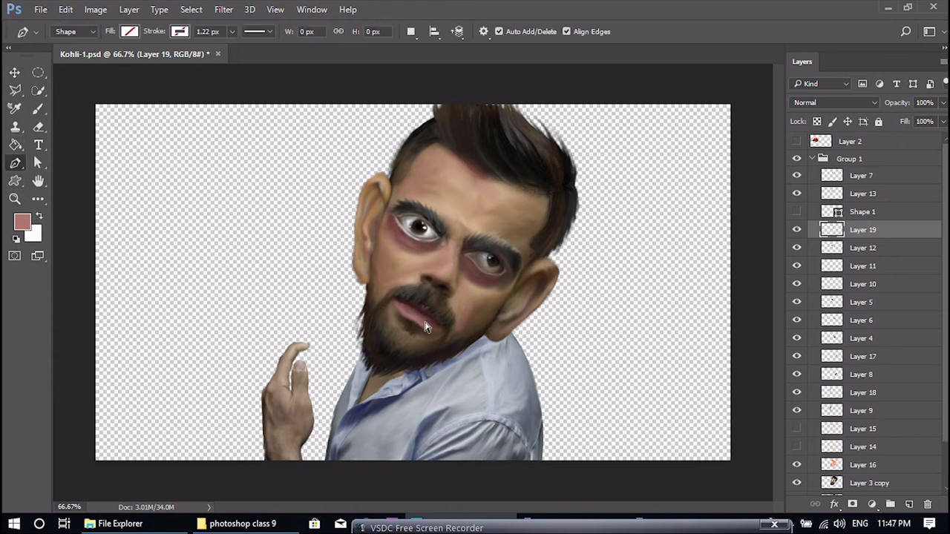
pyautogui.scroll(2, 425, 327)
pyautogui.click(340, 249)
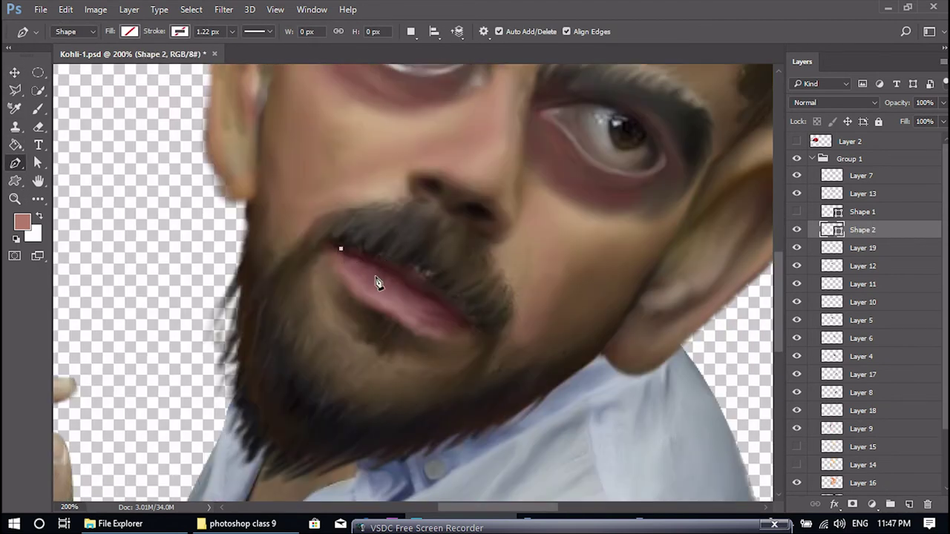
pyautogui.click(385, 269)
pyautogui.click(404, 282)
pyautogui.click(420, 294)
pyautogui.click(436, 296)
pyautogui.click(450, 310)
pyautogui.click(462, 313)
pyautogui.click(490, 333)
pyautogui.click(470, 345)
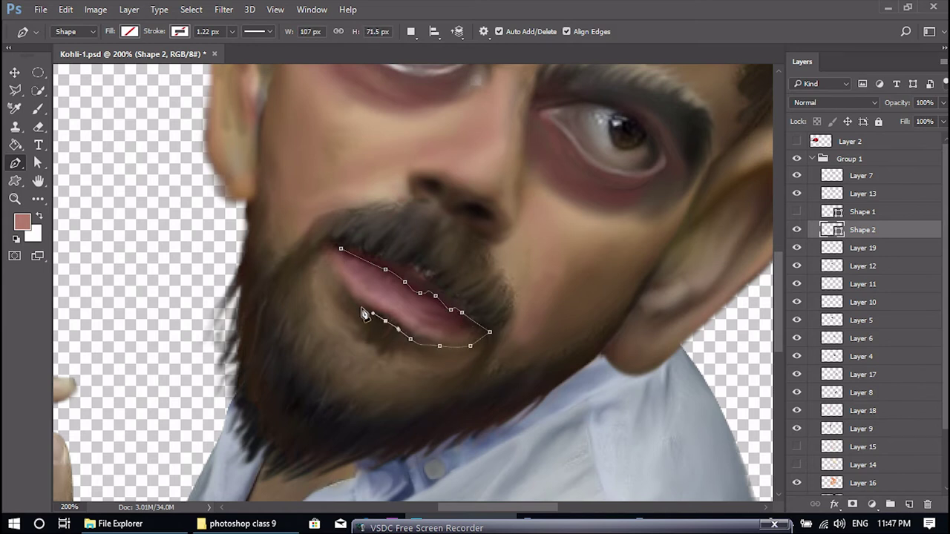
# - Select Layer 3 copy and smudge the lips near the right-hand corner of the mouth
pyautogui.scroll(-2, 876, 392)
pyautogui.click(862, 432)
pyautogui.rightClick(390, 247)
pyautogui.press('Escape')
pyautogui.click(39, 214)
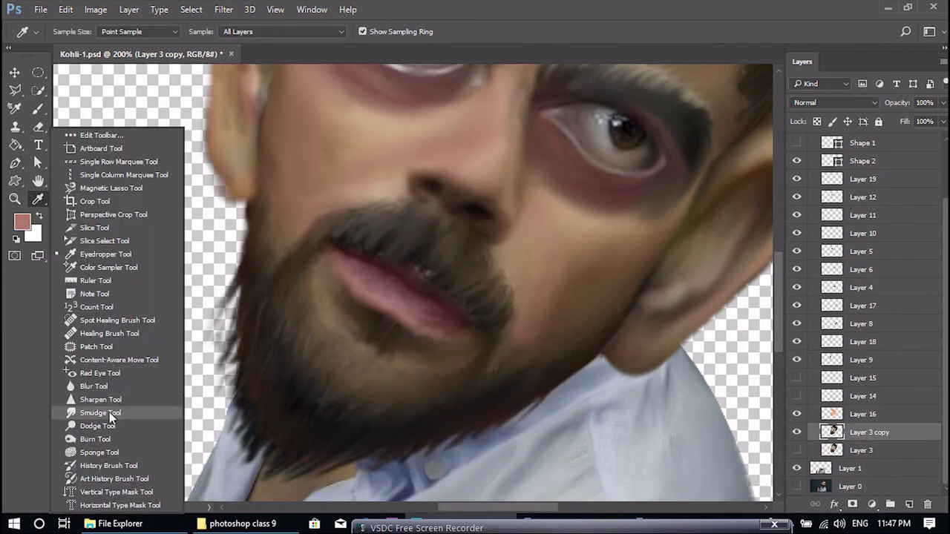
pyautogui.click(111, 412)
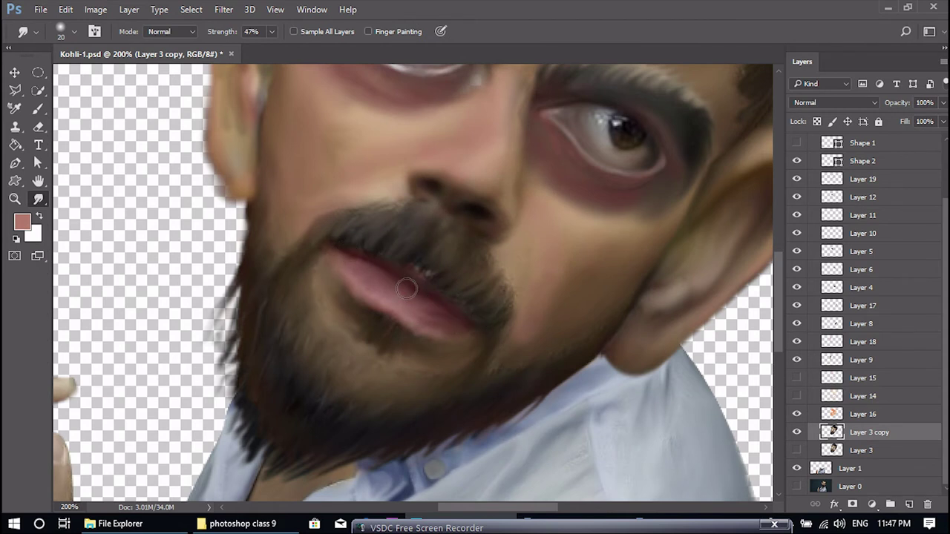
pyautogui.moveTo(453, 306)
pyautogui.mouseDown()
pyautogui.moveTo(445, 319)
pyautogui.moveTo(493, 339)
pyautogui.mouseUp()
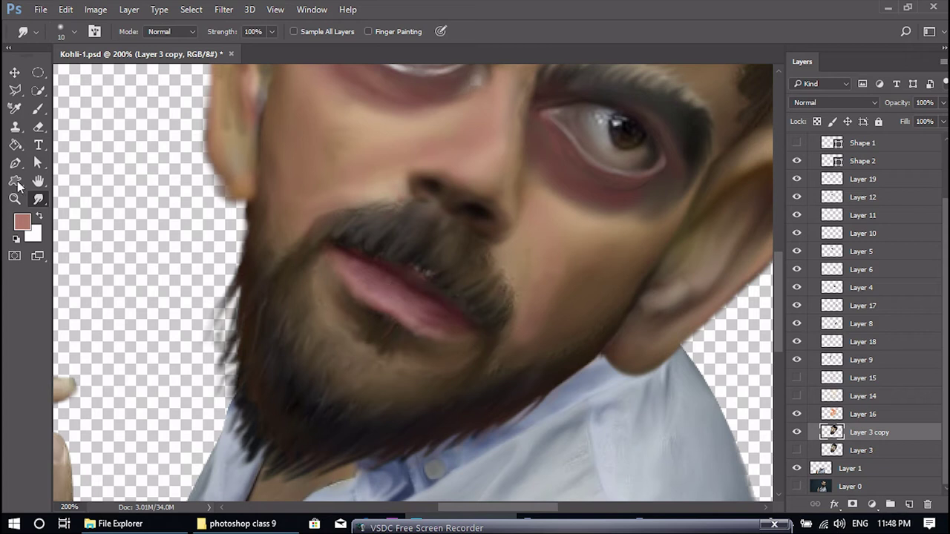
# - Smudge the moustache, mouth and beard on Layer 3 copy with a 150 px brush at 100% strength, undoing the last stroke
pyautogui.press(']')
pyautogui.press(']')
pyautogui.press(']')
pyautogui.press(']')
pyautogui.press(']')
pyautogui.moveTo(386, 299); pyautogui.dragTo(308, 210)
pyautogui.moveTo(480, 302)
pyautogui.mouseDown()
pyautogui.moveTo(315, 215)
pyautogui.moveTo(420, 253)
pyautogui.mouseUp()
pyautogui.moveTo(276, 256); pyautogui.dragTo(313, 276)
pyautogui.moveTo(315, 338); pyautogui.dragTo(289, 341)
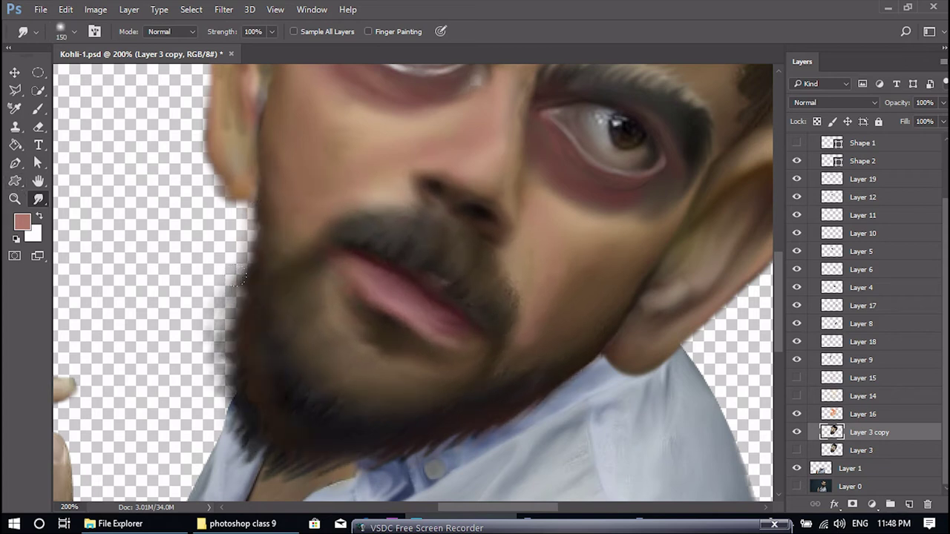
pyautogui.hotkey('ctrl', 'z')
pyautogui.moveTo(369, 231); pyautogui.dragTo(393, 236)
pyautogui.hotkey('ctrl', '-')
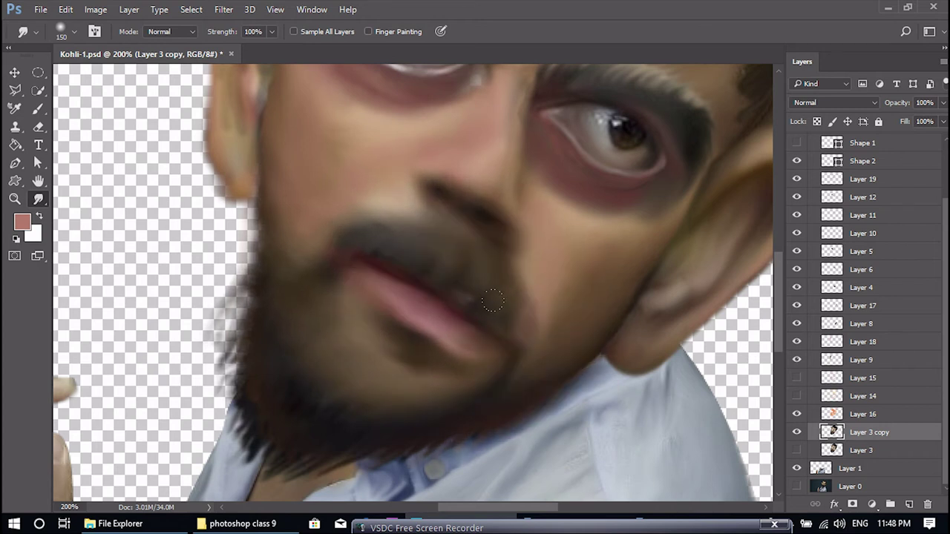
pyautogui.hotkey('ctrl', '-')
pyautogui.hotkey('ctrl', 'z')
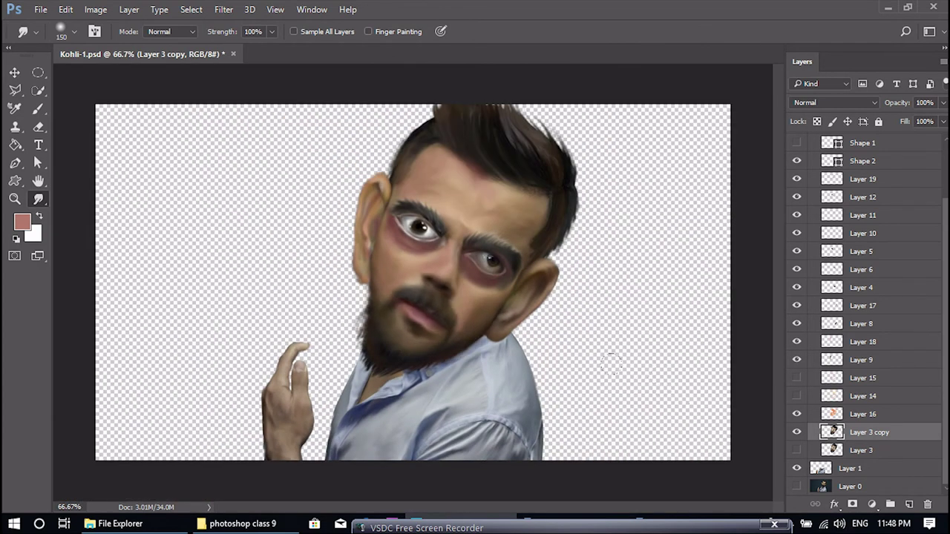
# - Smudge the right-hand corner of the lips outward on Layer 3 copy with a 20 px brush at 100% strength
pyautogui.hotkey('ctrl', '+')
pyautogui.moveTo(460, 347)
pyautogui.mouseDown()
pyautogui.moveTo(477, 360)
pyautogui.moveTo(535, 348)
pyautogui.moveTo(516, 355)
pyautogui.mouseUp()
pyautogui.scroll(2, 463, 367)
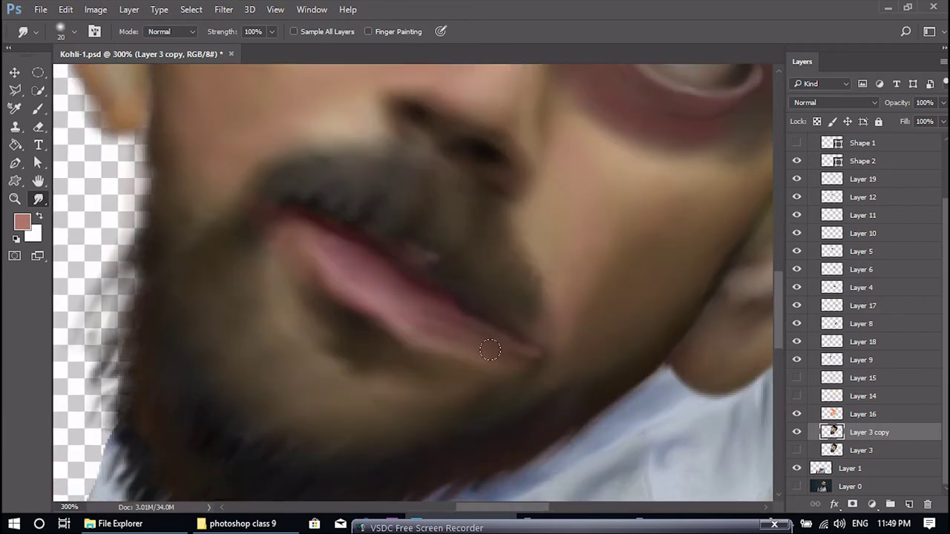
pyautogui.scroll(-2, 613, 372)
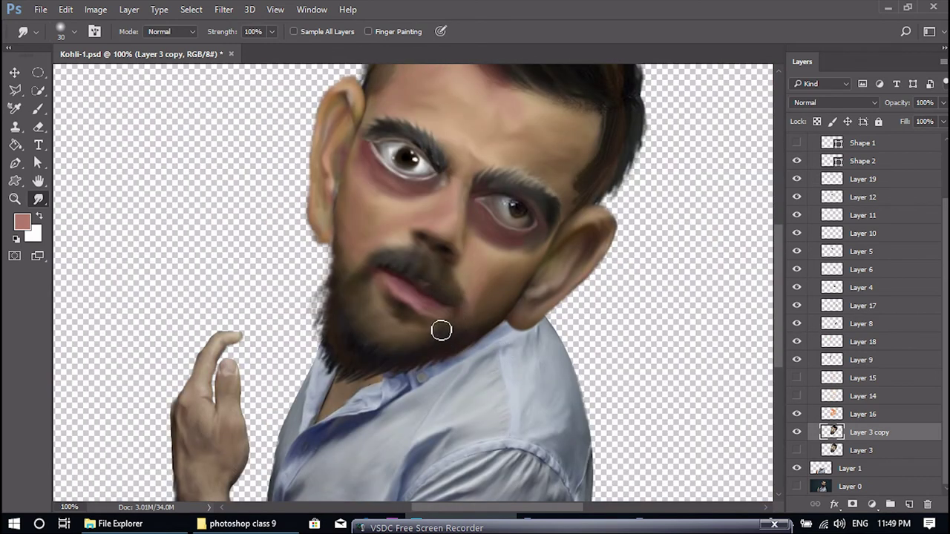
# - Smudge the mouth corners and lower lip on Layer 3 copy with a 25 px brush at 100% strength
pyautogui.press('[')
pyautogui.press('[')
pyautogui.press('[')
pyautogui.press('[')
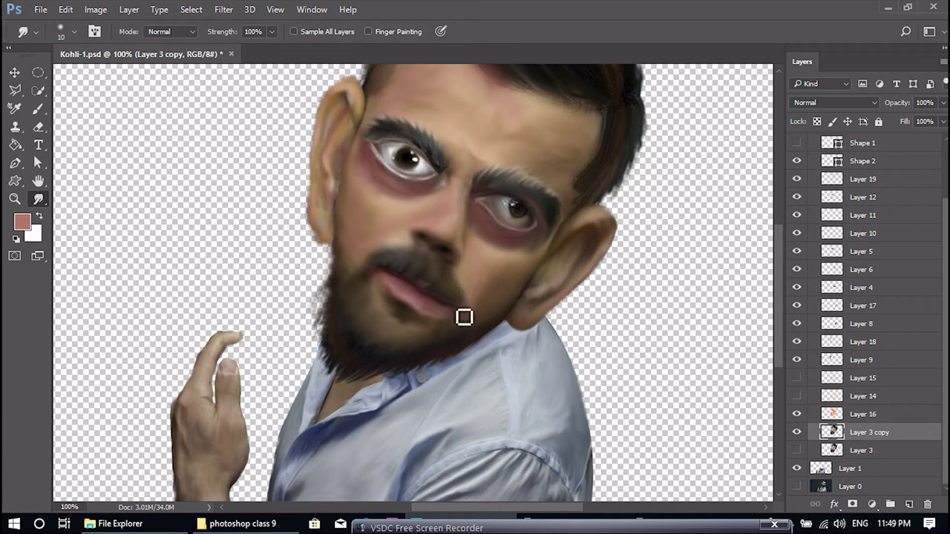
pyautogui.press(']')
pyautogui.press(']')
pyautogui.press(']')
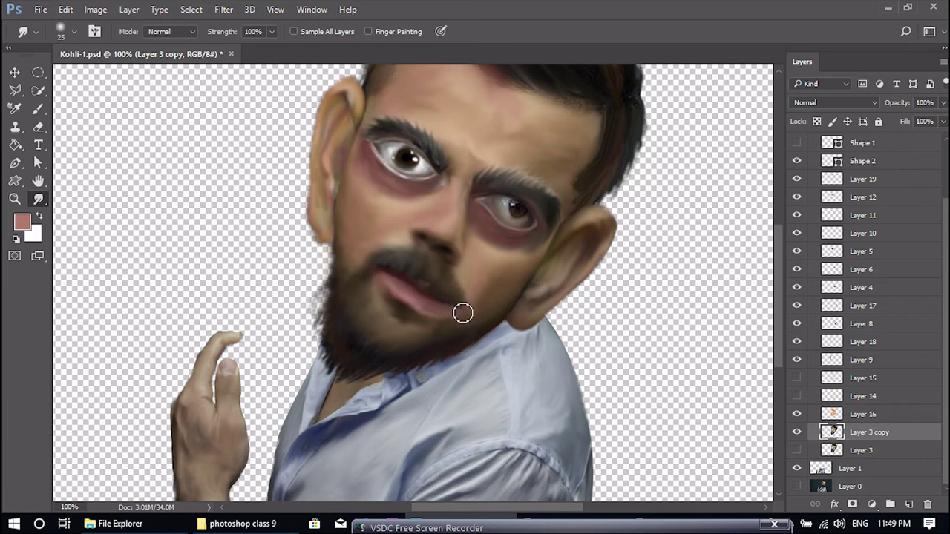
pyautogui.moveTo(383, 278); pyautogui.dragTo(399, 295)
pyautogui.press('v')
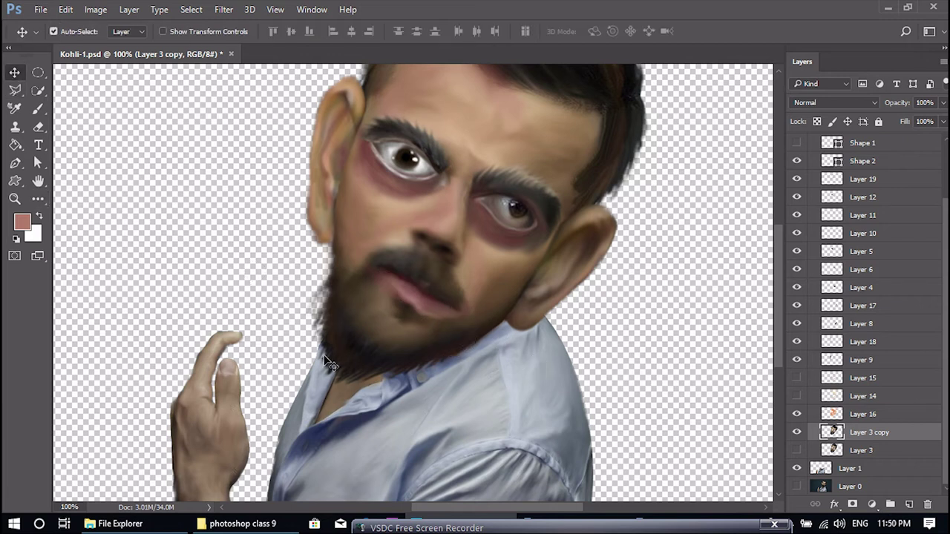
pyautogui.hotkey('ctrl', '-')
pyautogui.hotkey('ctrl', '-')
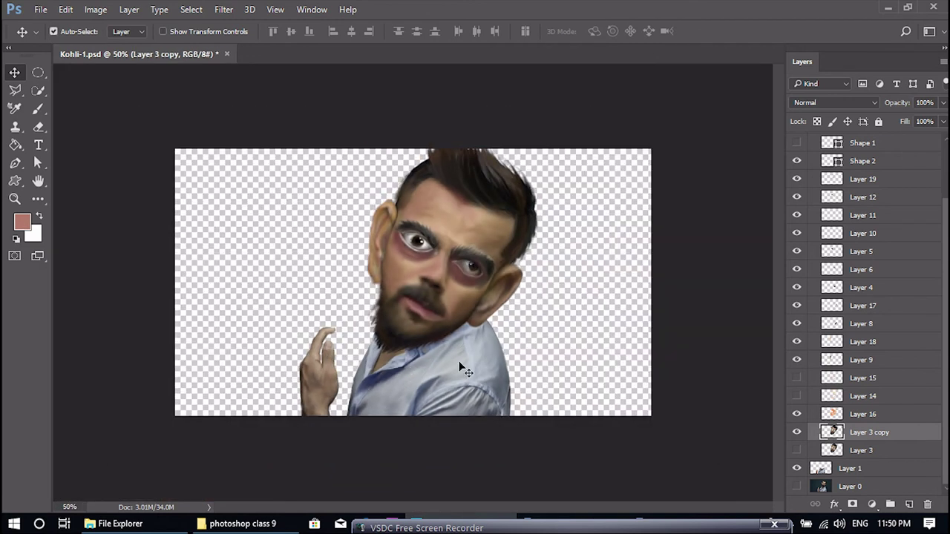
# - Outline the lower lip with the Pen tool above Layer 3 copy and load the outline as a selection
pyautogui.hotkey('ctrl', '+')
pyautogui.hotkey('ctrl', '+')
pyautogui.click(13, 166)
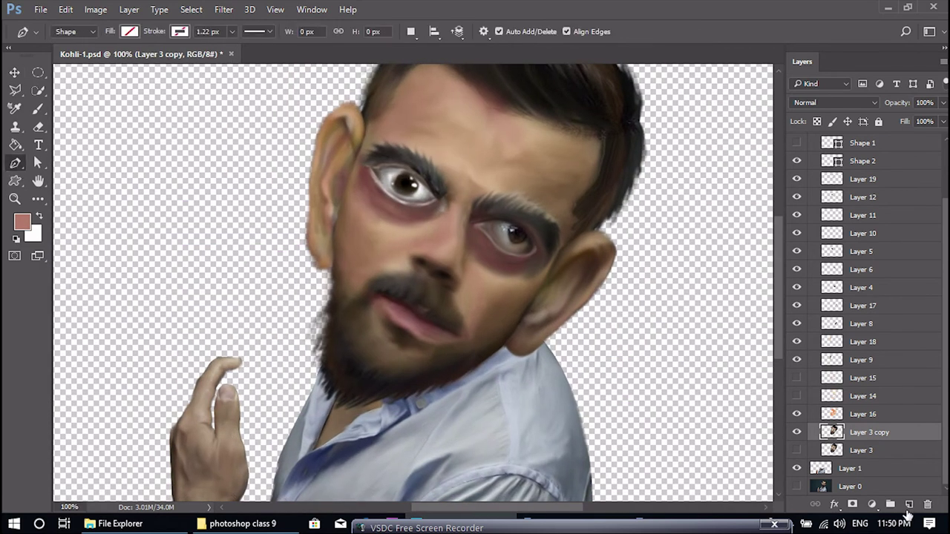
pyautogui.click(909, 506)
pyautogui.click(376, 299)
pyautogui.click(386, 317)
pyautogui.click(392, 325)
pyautogui.click(406, 332)
pyautogui.click(417, 339)
pyautogui.click(433, 343)
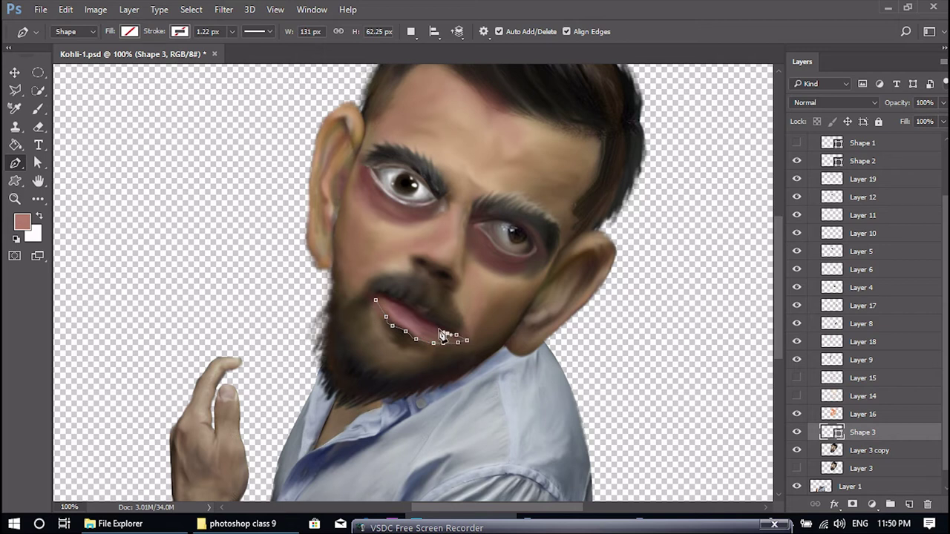
pyautogui.rightClick(383, 304)
pyautogui.click(424, 225)
pyautogui.click(542, 150)
# - Choose a crimson red brush colour and add a new layer directly beneath Shape 3
pyautogui.click(38, 109)
pyautogui.click(22, 222)
pyautogui.click(568, 107)
pyautogui.click(596, 154)
pyautogui.click(596, 118)
pyautogui.moveTo(654, 256); pyautogui.dragTo(653, 260)
pyautogui.click(614, 118)
pyautogui.click(786, 78)
pyautogui.click(909, 505)
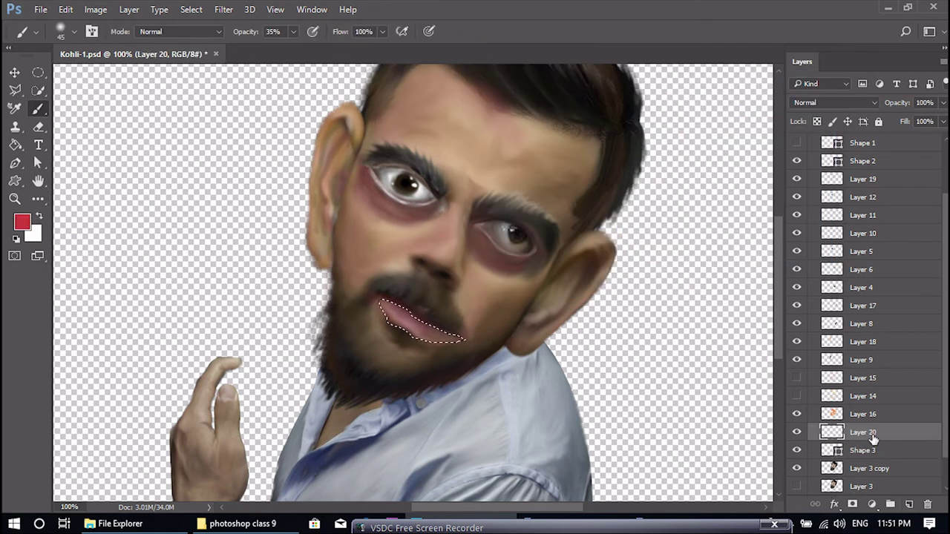
pyautogui.moveTo(873, 439); pyautogui.dragTo(871, 460)
pyautogui.moveTo(414, 318); pyautogui.dragTo(450, 339)
pyautogui.hotkey('ctrl', 'z')
pyautogui.moveTo(386, 288)
pyautogui.mouseDown()
pyautogui.moveTo(411, 299)
pyautogui.moveTo(390, 333)
pyautogui.moveTo(489, 323)
pyautogui.mouseUp()
pyautogui.hotkey('ctrl', 'z')
# - Deselect the lip outline and paint red along the lower lip's upper edge with a 9 px brush at 35% opacity
pyautogui.hotkey('ctrl', 'd')
pyautogui.hotkey('ctrl', '+')
pyautogui.press('[')
pyautogui.press('[')
pyautogui.press('[')
pyautogui.press('[')
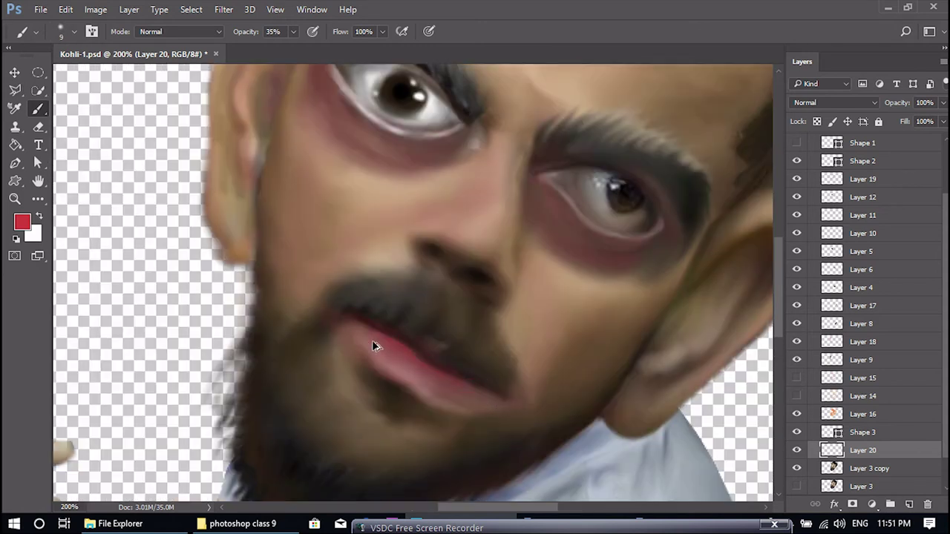
# - Set the background colour to a muted grey-brown while keeping crimson as the brush colour
pyautogui.hotkey('ctrl', '-')
pyautogui.hotkey('ctrl', '-')
pyautogui.click(33, 235)
pyautogui.click(429, 236)
pyautogui.click(787, 77)
pyautogui.press('b')
pyautogui.hotkey('ctrl', '+')
pyautogui.hotkey('ctrl', '+')
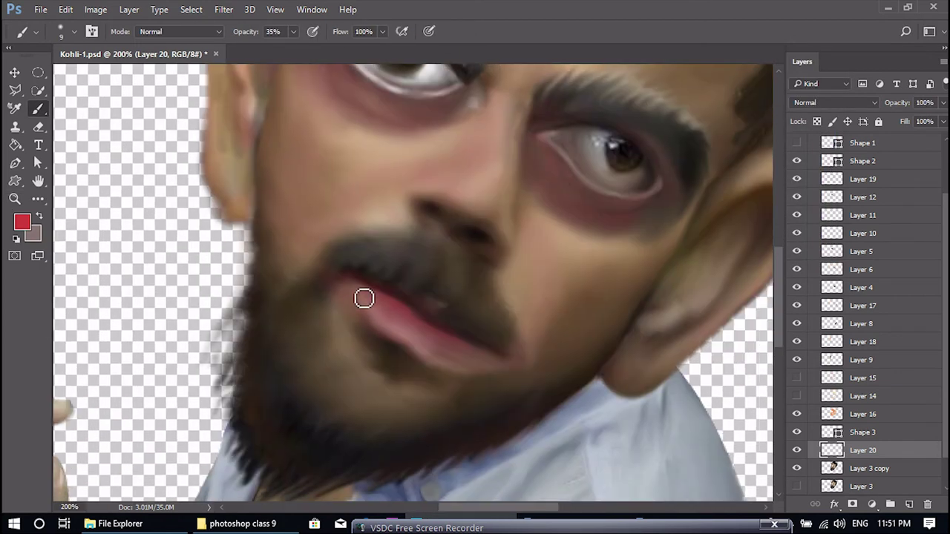
# - Paint more crimson over the lower lip on Layer 20, reducing the brush opacity to 14%
pyautogui.moveTo(351, 283); pyautogui.dragTo(383, 306)
pyautogui.click(294, 32)
pyautogui.moveTo(294, 51); pyautogui.dragTo(280, 52)
pyautogui.moveTo(359, 280); pyautogui.dragTo(462, 361)
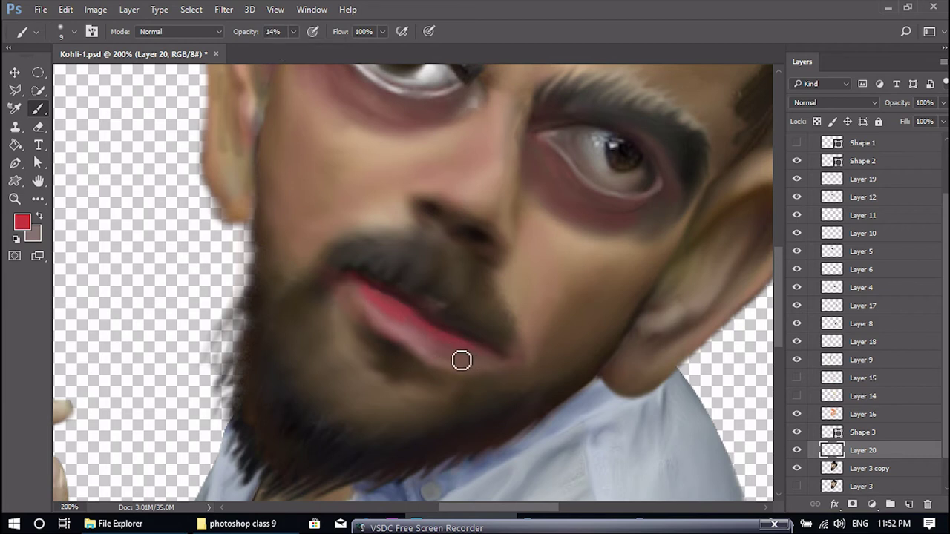
# - Shade the lower lip's bottom edge on Layer 20 with a very dark brown at 14% opacity
pyautogui.press('x')
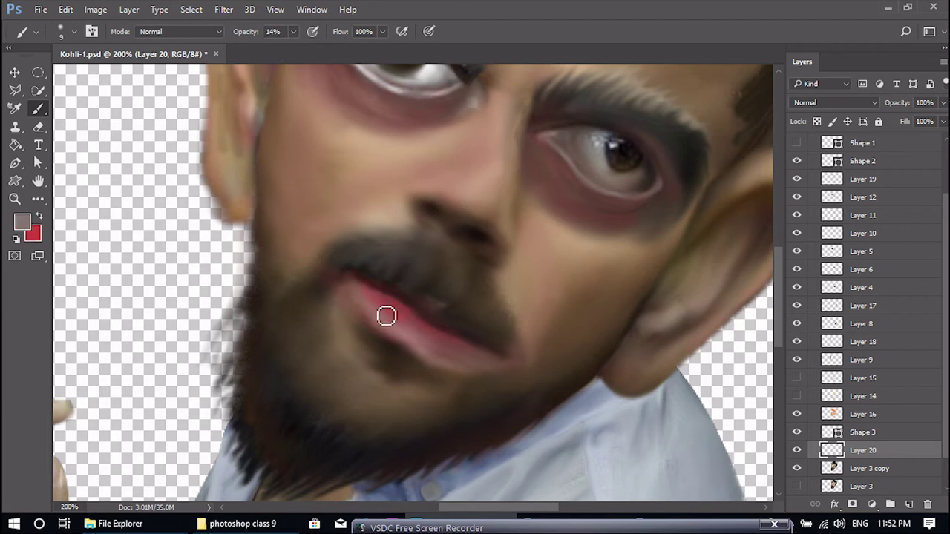
pyautogui.click(24, 224)
pyautogui.click(456, 327)
pyautogui.click(775, 78)
pyautogui.moveTo(370, 322)
pyautogui.mouseDown()
pyautogui.moveTo(412, 339)
pyautogui.moveTo(439, 367)
pyautogui.mouseUp()
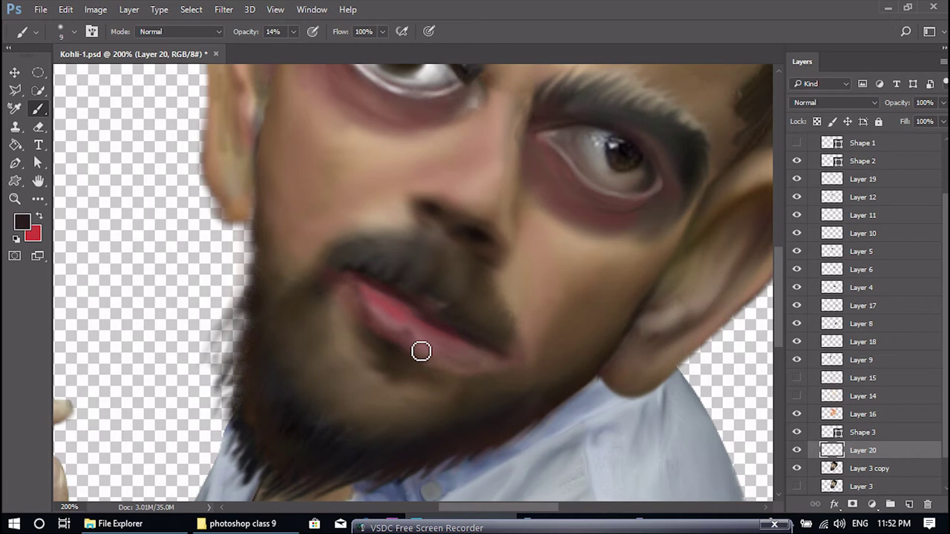
# - Add a new layer above Layer 20 and set up a 5 px brush with the default black foreground colour
pyautogui.hotkey('ctrl', '-')
pyautogui.hotkey('ctrl', '-')
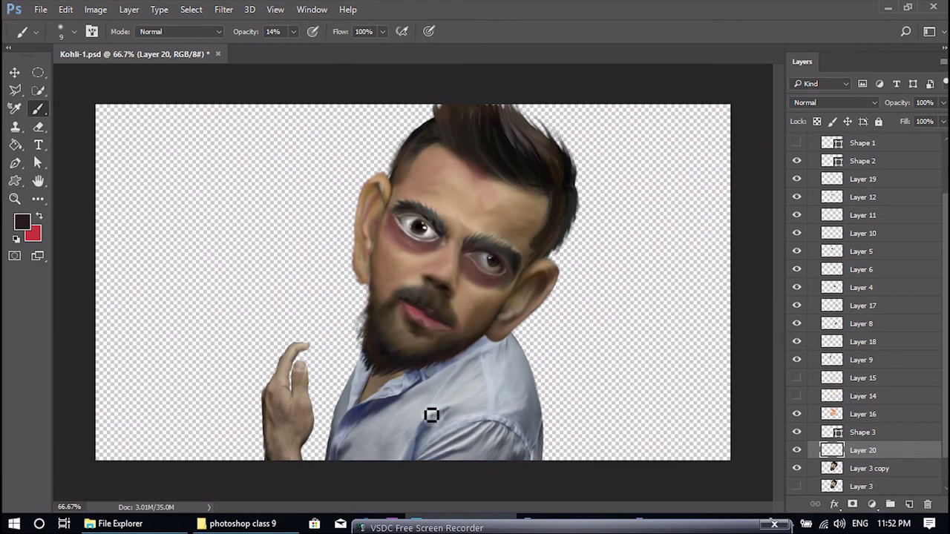
pyautogui.hotkey('ctrl', '+')
pyautogui.hotkey('ctrl', '+')
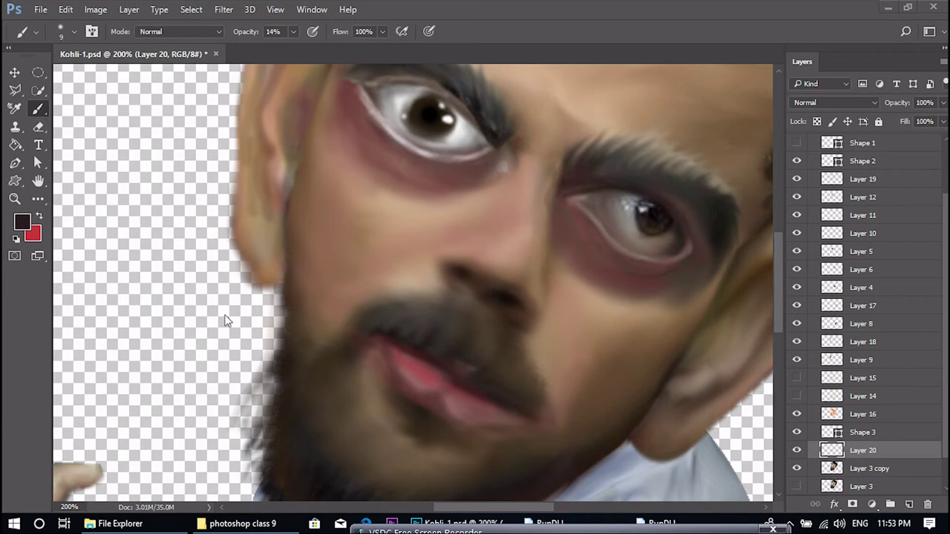
pyautogui.hotkey('ctrl', '-')
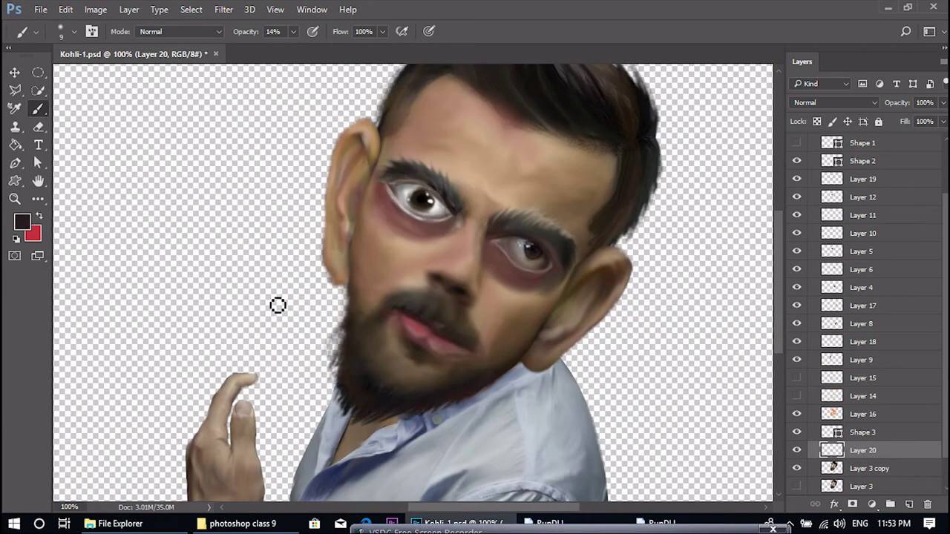
pyautogui.click(24, 219)
pyautogui.click(520, 251)
pyautogui.click(787, 77)
pyautogui.click(910, 504)
pyautogui.press('[')
pyautogui.press('[')
pyautogui.press('[')
pyautogui.press('[')
pyautogui.click(16, 238)
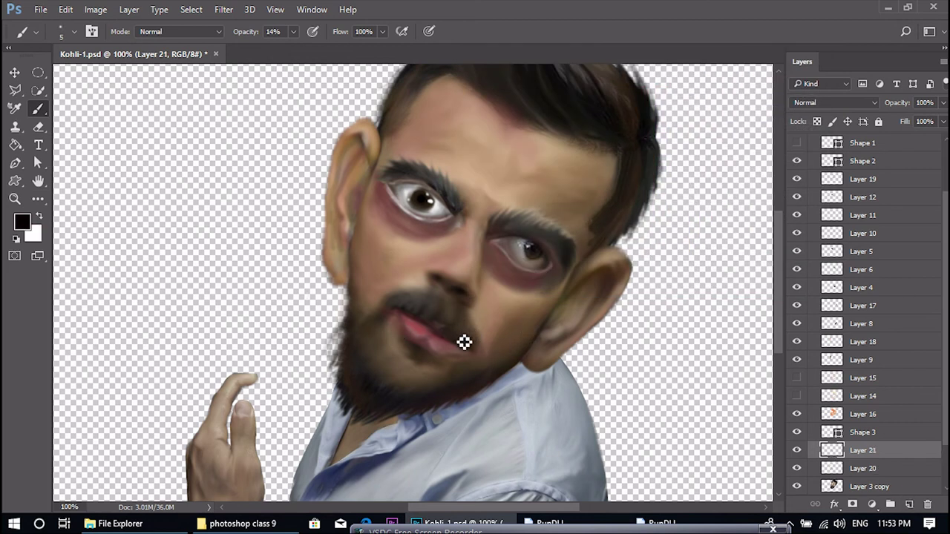
# - Raise the brush opacity to 50% and paint black hairs from the mouth corner down and along the jaw on Layer 21
pyautogui.hotkey('ctrl', '+')
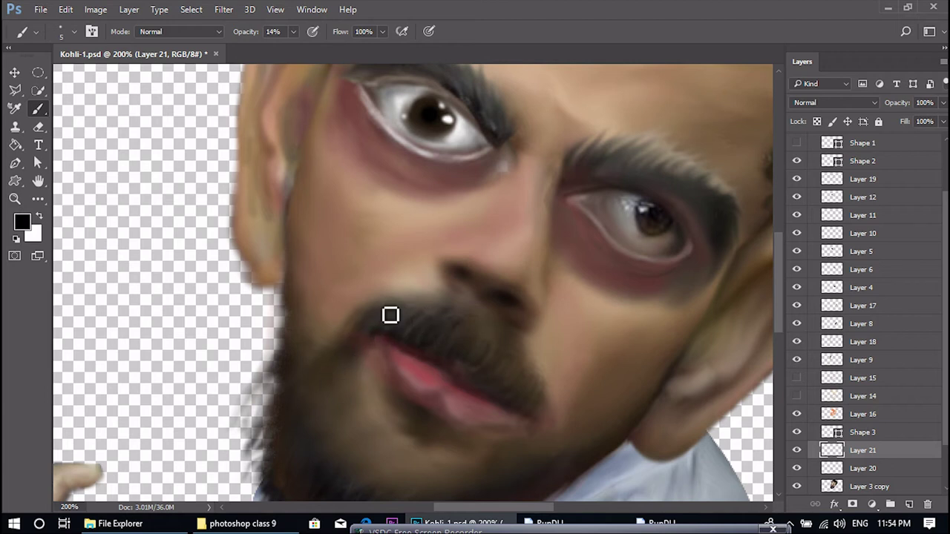
pyautogui.hotkey('ctrl', '-')
pyautogui.hotkey('ctrl', '-')
pyautogui.hotkey('ctrl', '+')
pyautogui.hotkey('ctrl', '+')
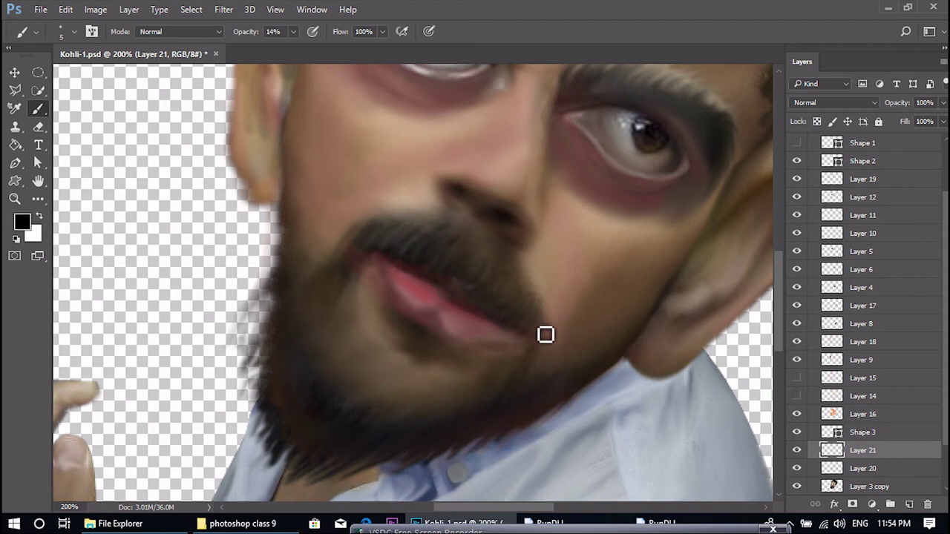
pyautogui.moveTo(293, 32); pyautogui.dragTo(317, 50)
pyautogui.moveTo(538, 345); pyautogui.dragTo(537, 374)
pyautogui.moveTo(553, 327)
pyautogui.mouseDown()
pyautogui.moveTo(501, 422)
pyautogui.moveTo(460, 448)
pyautogui.moveTo(377, 472)
pyautogui.mouseUp()
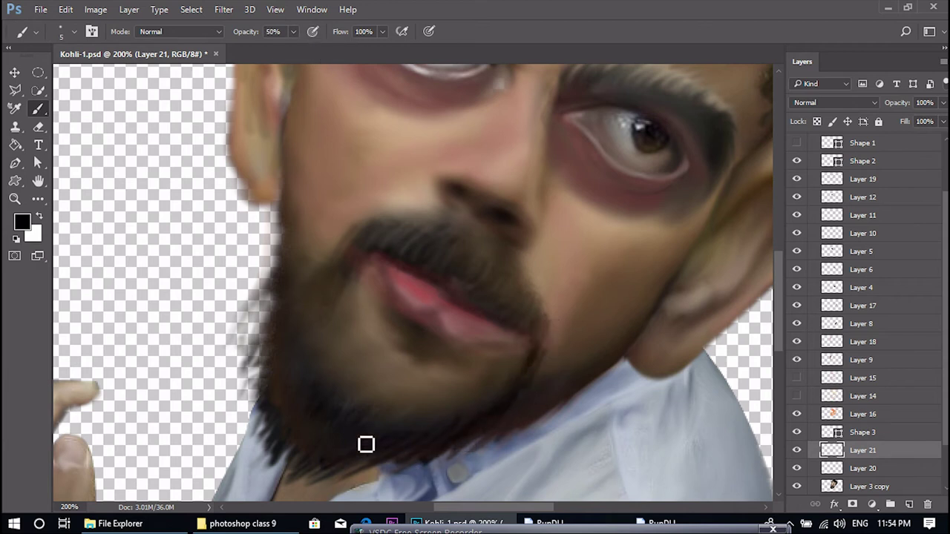
# - Paint fine black hairs through the beard, moustache and left sideburn on Layer 21 with a 3 px brush at 50% opacity
pyautogui.press('[')
pyautogui.press('[')
pyautogui.moveTo(349, 267)
pyautogui.mouseDown()
pyautogui.moveTo(339, 303)
pyautogui.moveTo(364, 256)
pyautogui.moveTo(294, 377)
pyautogui.mouseUp()
pyautogui.moveTo(299, 327)
pyautogui.mouseDown()
pyautogui.moveTo(285, 301)
pyautogui.moveTo(255, 382)
pyautogui.moveTo(281, 347)
pyautogui.moveTo(263, 422)
pyautogui.moveTo(273, 429)
pyautogui.moveTo(306, 407)
pyautogui.moveTo(311, 374)
pyautogui.moveTo(296, 442)
pyautogui.moveTo(307, 465)
pyautogui.mouseUp()
pyautogui.moveTo(331, 391)
pyautogui.mouseDown()
pyautogui.moveTo(297, 425)
pyautogui.moveTo(313, 382)
pyautogui.moveTo(287, 454)
pyautogui.mouseUp()
pyautogui.hotkey('ctrl', '-')
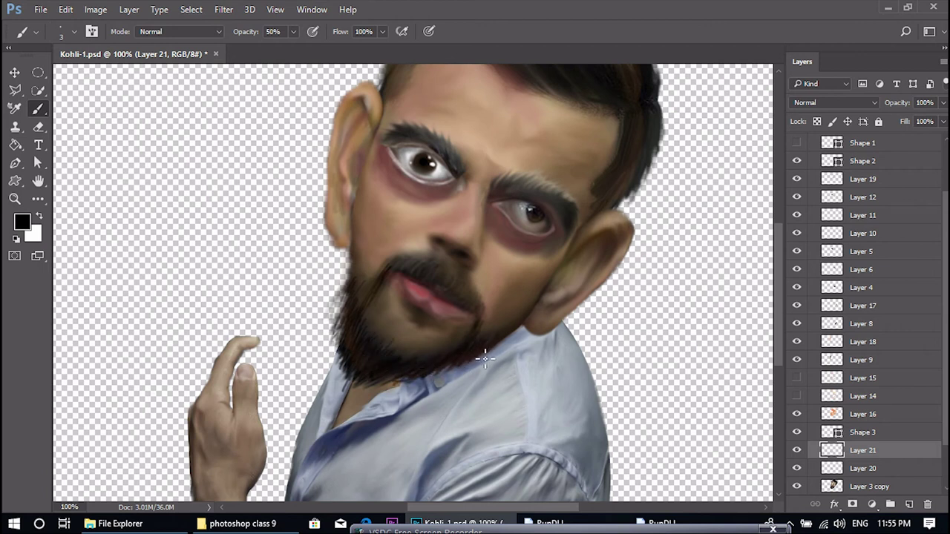
pyautogui.click(22, 222)
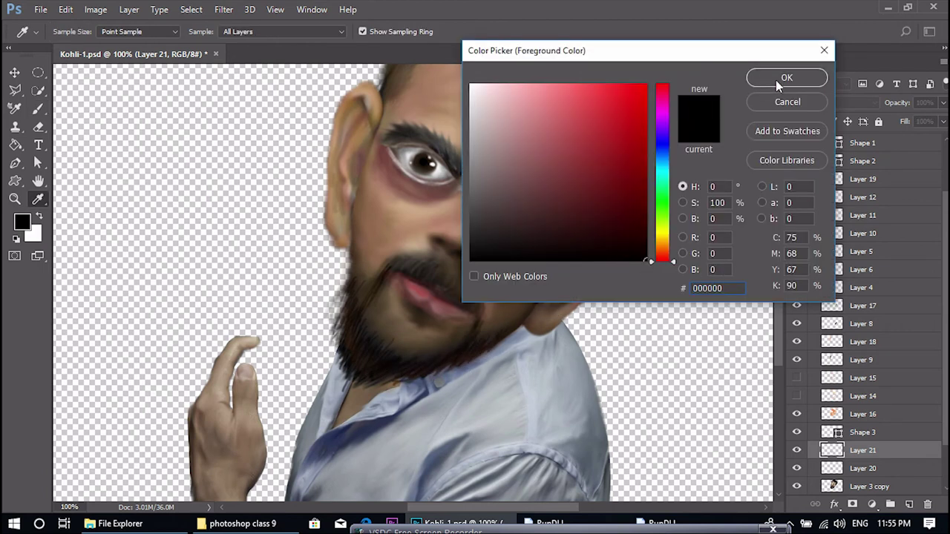
pyautogui.click(777, 79)
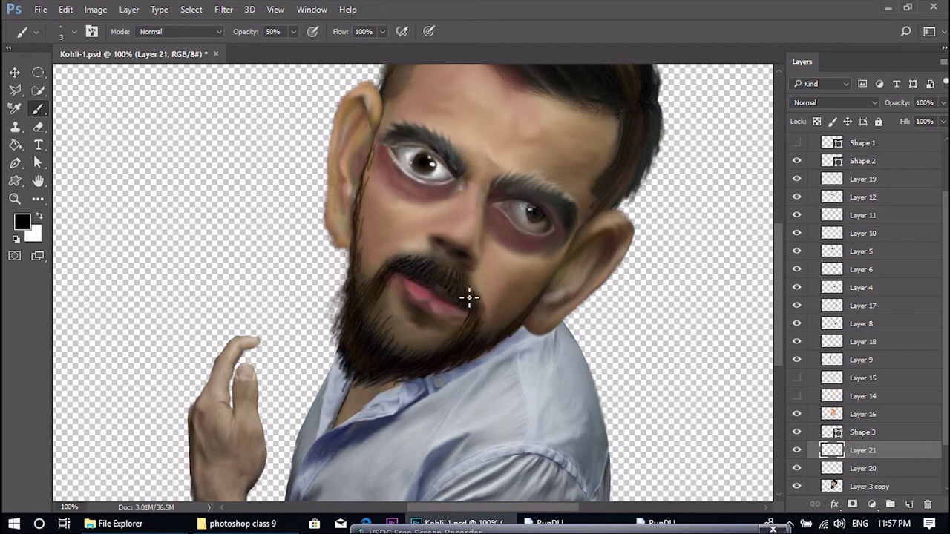
pyautogui.hotkey('ctrl', '-')
pyautogui.hotkey('ctrl', '-')
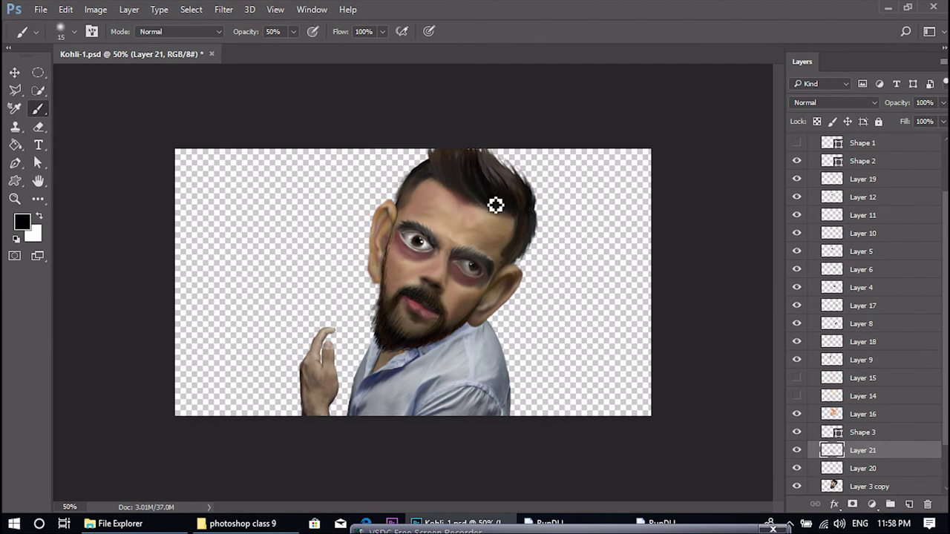
# - Darken the head hair on Layer 21 with a 9 px black brush at 19% opacity
pyautogui.hotkey('ctrl', '+')
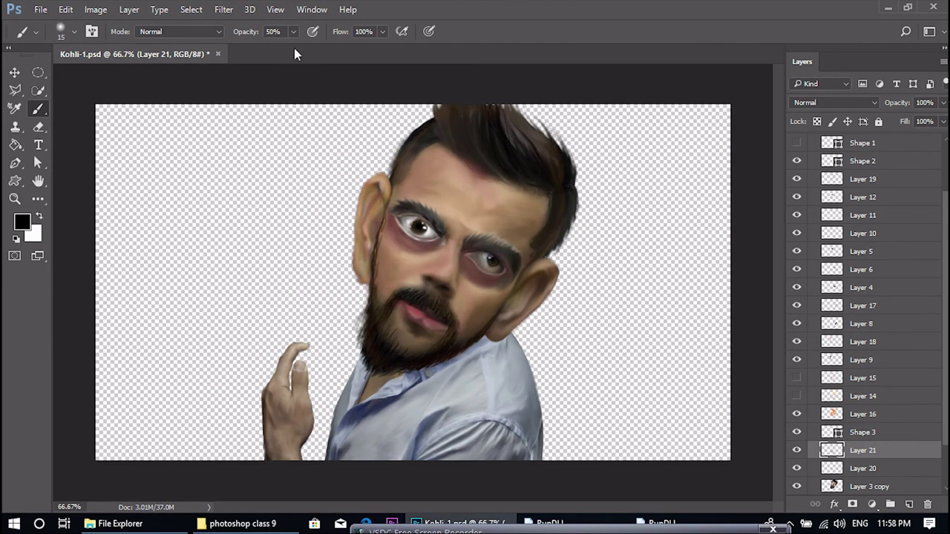
pyautogui.press('[')
pyautogui.press('[')
pyautogui.click(508, 177)
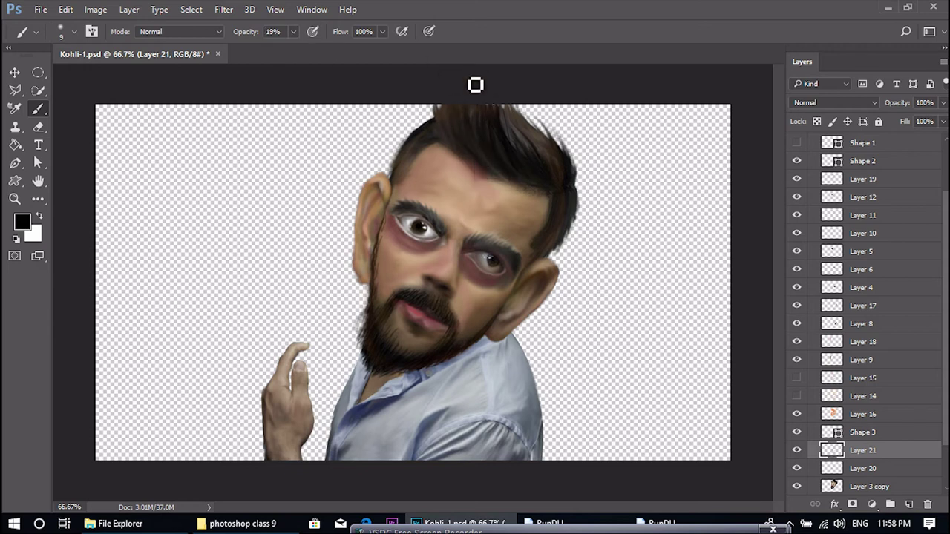
pyautogui.moveTo(504, 94)
pyautogui.mouseDown()
pyautogui.moveTo(561, 167)
pyautogui.moveTo(512, 140)
pyautogui.moveTo(447, 129)
pyautogui.moveTo(405, 163)
pyautogui.mouseUp()
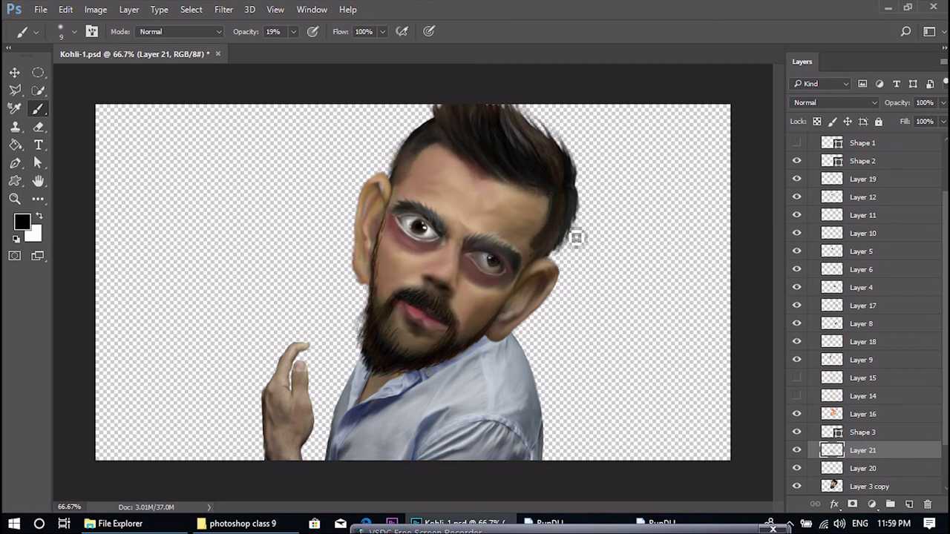
# - Paint black hairs along the right eyebrow on Layer 6 with a 7 px brush at 19% opacity
pyautogui.hotkey('ctrl', '+')
pyautogui.hotkey('ctrl', '+')
pyautogui.moveTo(586, 228); pyautogui.dragTo(551, 275)
pyautogui.keyDown('ctrl'); pyautogui.click(582, 208); pyautogui.keyUp('ctrl')
pyautogui.press('[')
pyautogui.press('[')
pyautogui.press('[')
pyautogui.press('[')
pyautogui.press('[')
pyautogui.moveTo(548, 217)
pyautogui.mouseDown()
pyautogui.moveTo(559, 197)
pyautogui.moveTo(595, 185)
pyautogui.moveTo(548, 231)
pyautogui.moveTo(629, 204)
pyautogui.moveTo(601, 221)
pyautogui.moveTo(617, 227)
pyautogui.moveTo(656, 210)
pyautogui.moveTo(636, 226)
pyautogui.moveTo(682, 219)
pyautogui.moveTo(664, 240)
pyautogui.moveTo(700, 239)
pyautogui.mouseUp()
pyautogui.moveTo(637, 216)
pyautogui.mouseDown()
pyautogui.moveTo(706, 245)
pyautogui.moveTo(630, 230)
pyautogui.moveTo(637, 215)
pyautogui.moveTo(559, 224)
pyautogui.moveTo(581, 208)
pyautogui.moveTo(644, 205)
pyautogui.moveTo(606, 195)
pyautogui.moveTo(550, 221)
pyautogui.moveTo(575, 227)
pyautogui.moveTo(658, 198)
pyautogui.moveTo(644, 216)
pyautogui.moveTo(676, 220)
pyautogui.moveTo(649, 234)
pyautogui.mouseUp()
pyautogui.hotkey('ctrl', '-')
pyautogui.hotkey('ctrl', '-')
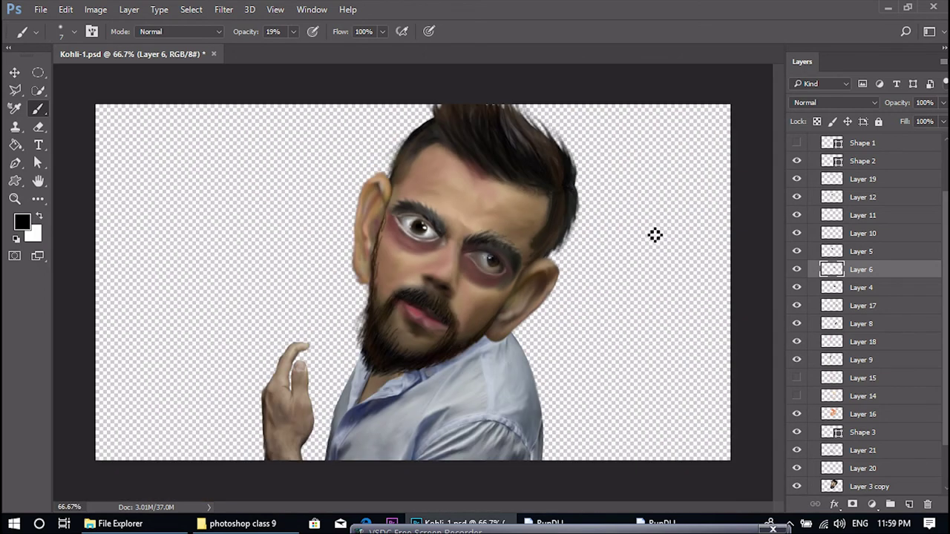
# - Paint a dark hair above the inner end of the left eyebrow on Layer 6 with a 5 px brush at 39% opacity
pyautogui.hotkey('ctrl', '+')
pyautogui.hotkey('ctrl', '+')
pyautogui.moveTo(460, 172); pyautogui.dragTo(461, 261)
pyautogui.press('[')
pyautogui.press('[')
pyautogui.moveTo(498, 230)
pyautogui.mouseDown()
pyautogui.moveTo(503, 210)
pyautogui.moveTo(486, 165)
pyautogui.mouseUp()
pyautogui.moveTo(302, 49); pyautogui.dragTo(306, 49)
pyautogui.moveTo(476, 162); pyautogui.dragTo(471, 141)
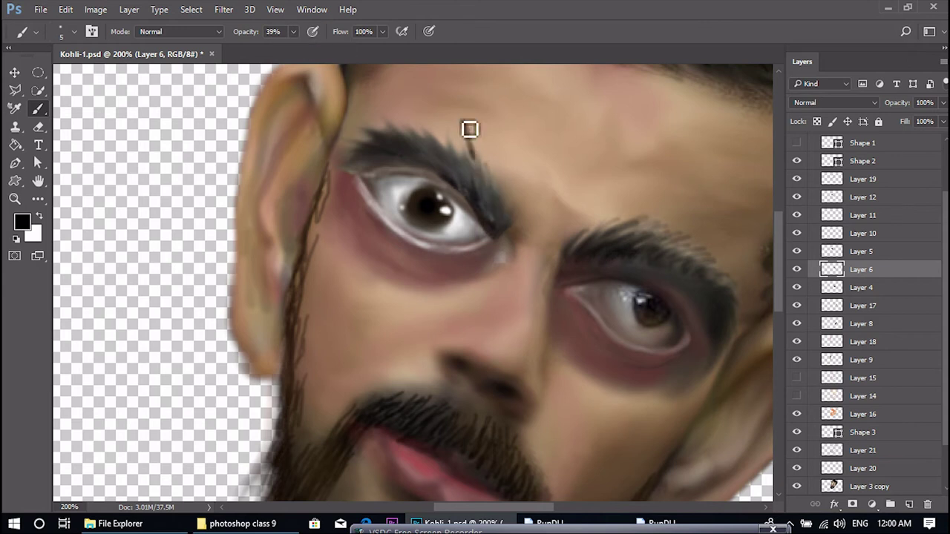
# - Add a new layer and place it above Layer 7 at the top of Group 1
pyautogui.click(868, 202)
pyautogui.click(877, 181)
pyautogui.click(909, 504)
pyautogui.scroll(3, 873, 204)
pyautogui.moveTo(880, 249); pyautogui.dragTo(877, 171)
# - Paint fine black hairs along the inner half of the left eyebrow on Layer 22 with a 3 px brush
pyautogui.press('[')
pyautogui.press('[')
pyautogui.moveTo(489, 220)
pyautogui.mouseDown()
pyautogui.moveTo(475, 153)
pyautogui.moveTo(485, 152)
pyautogui.moveTo(507, 202)
pyautogui.mouseUp()
pyautogui.moveTo(470, 196); pyautogui.dragTo(450, 134)
pyautogui.moveTo(466, 166); pyautogui.dragTo(444, 126)
pyautogui.moveTo(459, 175)
pyautogui.mouseDown()
pyautogui.moveTo(432, 135)
pyautogui.moveTo(412, 129)
pyautogui.mouseUp()
# - Fill out the whole left eyebrow with softer black hairs on Layer 22 using a 4 px brush at 13% opacity
pyautogui.click(293, 32)
pyautogui.click(288, 47)
pyautogui.press(']')
pyautogui.moveTo(462, 183)
pyautogui.mouseDown()
pyautogui.moveTo(445, 144)
pyautogui.moveTo(403, 126)
pyautogui.mouseUp()
pyautogui.moveTo(430, 161); pyautogui.dragTo(387, 125)
pyautogui.moveTo(411, 162)
pyautogui.mouseDown()
pyautogui.moveTo(364, 139)
pyautogui.moveTo(343, 168)
pyautogui.mouseUp()
pyautogui.moveTo(464, 188); pyautogui.dragTo(445, 141)
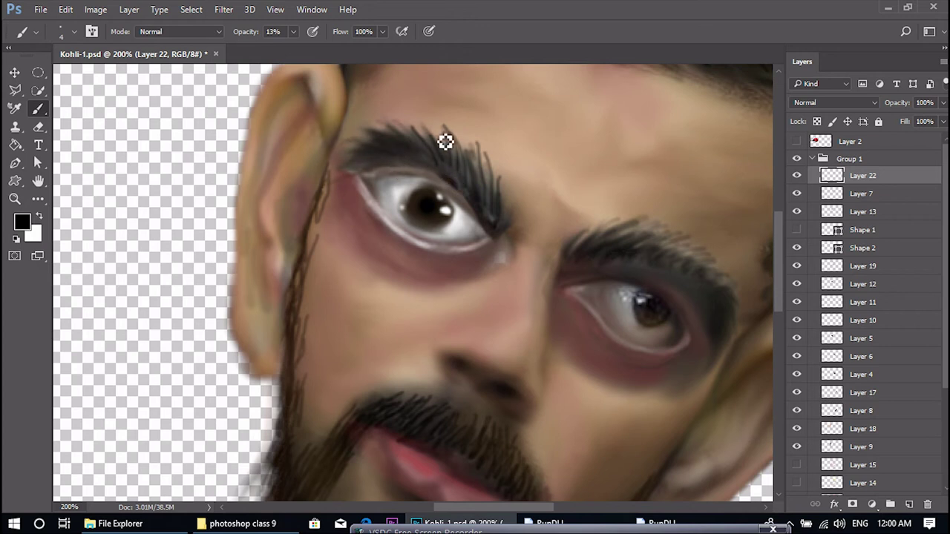
pyautogui.moveTo(512, 233); pyautogui.dragTo(501, 172)
pyautogui.moveTo(497, 232)
pyautogui.mouseDown()
pyautogui.moveTo(493, 169)
pyautogui.moveTo(513, 184)
pyautogui.moveTo(495, 190)
pyautogui.moveTo(476, 159)
pyautogui.moveTo(449, 159)
pyautogui.mouseUp()
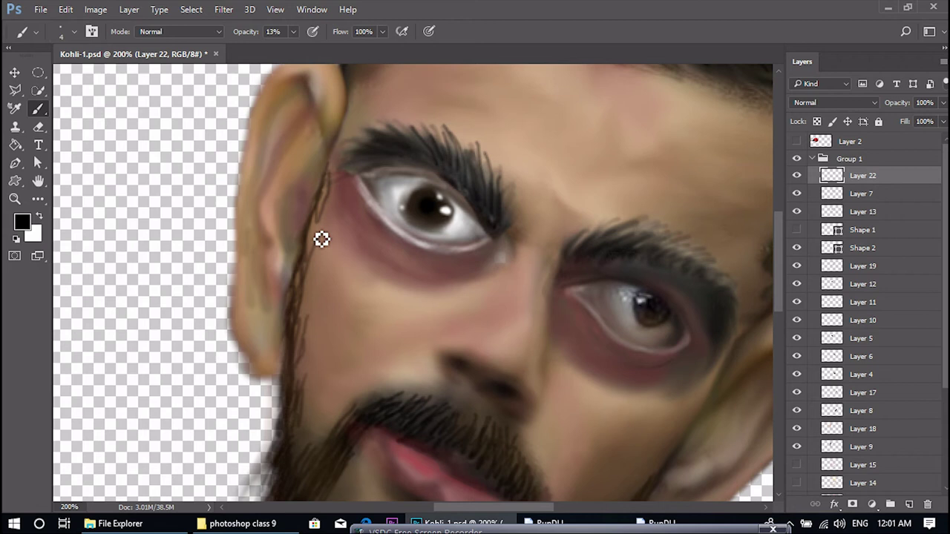
pyautogui.hotkey('ctrl', '-')
pyautogui.hotkey('ctrl', '-')
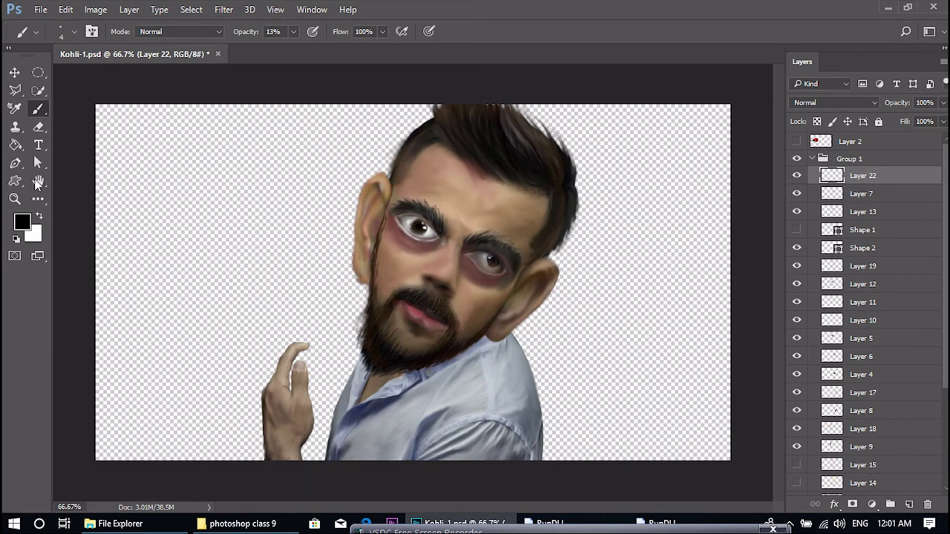
pyautogui.press('e')
pyautogui.keyDown('ctrl'); pyautogui.click(355, 259); pyautogui.keyUp('ctrl')
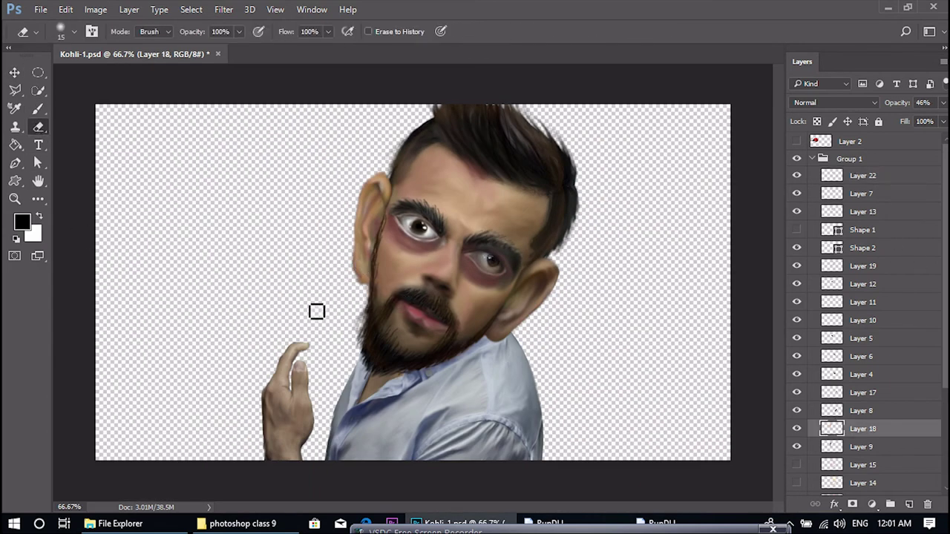
pyautogui.keyDown('ctrl'); pyautogui.click(366, 294); pyautogui.keyUp('ctrl')
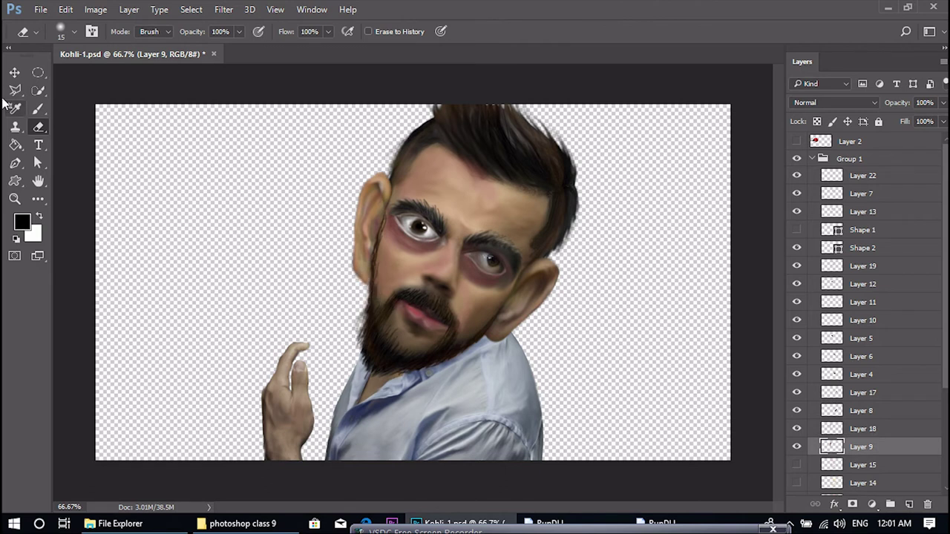
pyautogui.click(14, 72)
pyautogui.press('b')
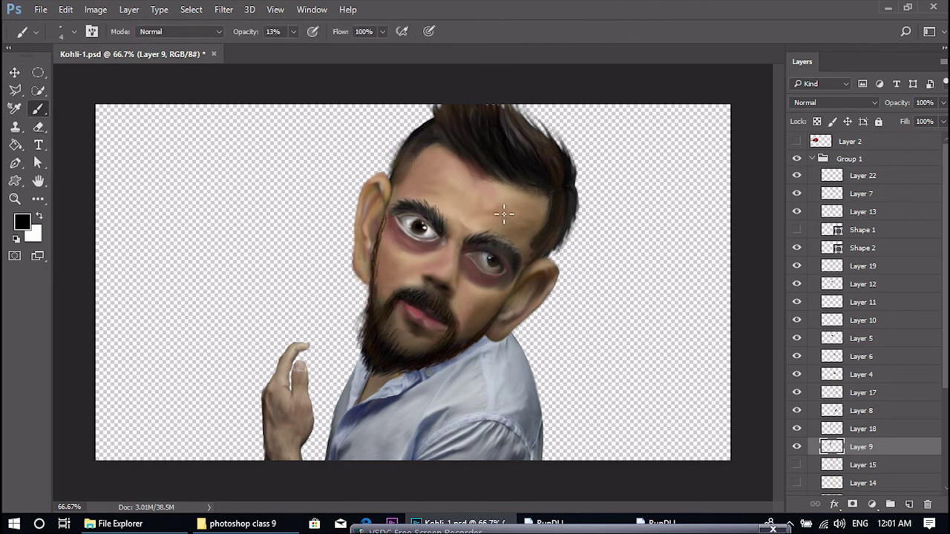
# - Darken the hairline and the outer part of the right eyebrow on Layer 22 with an 8 px brush at 13% opacity
pyautogui.click(807, 178)
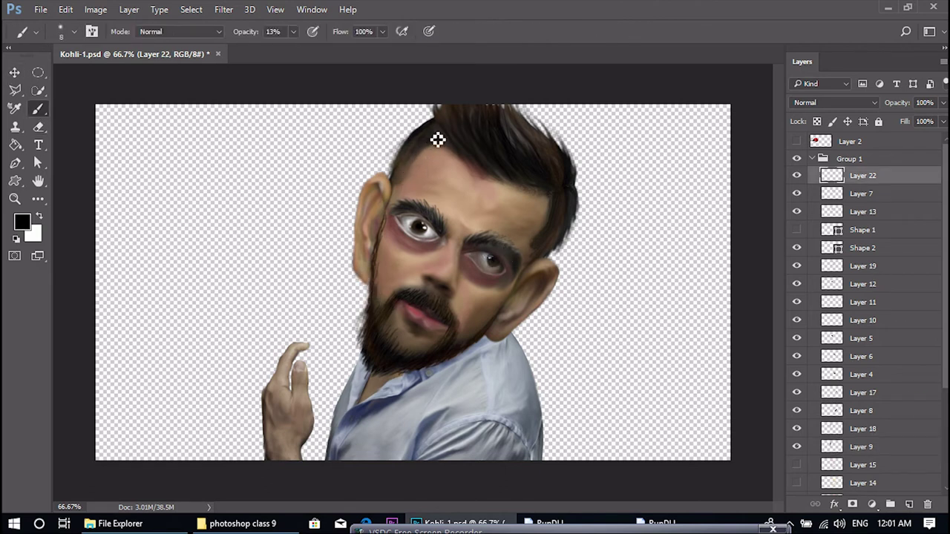
pyautogui.press(']')
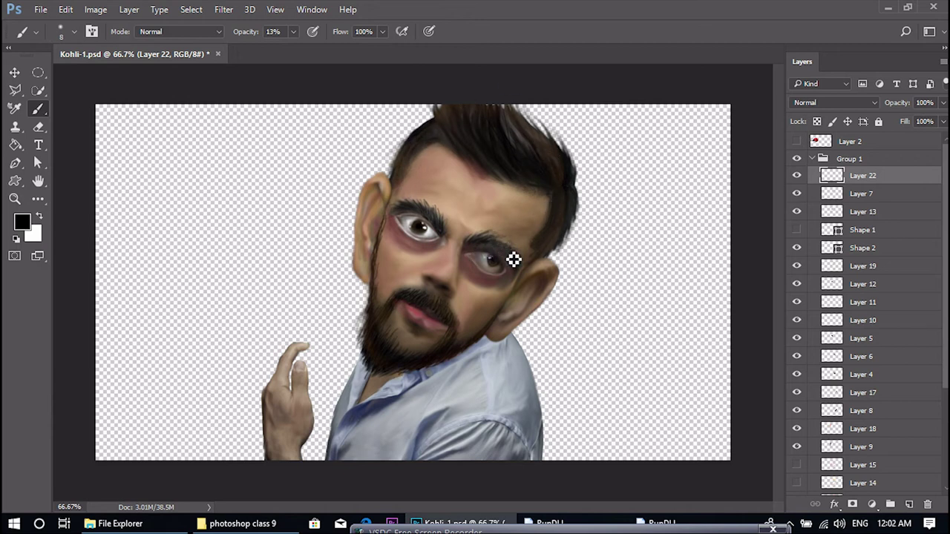
# - Toggle the visibility of individual layers in Group 1 to find the one holding the painted beard hairs
pyautogui.scroll(2, 435, 307)
pyautogui.press('v')
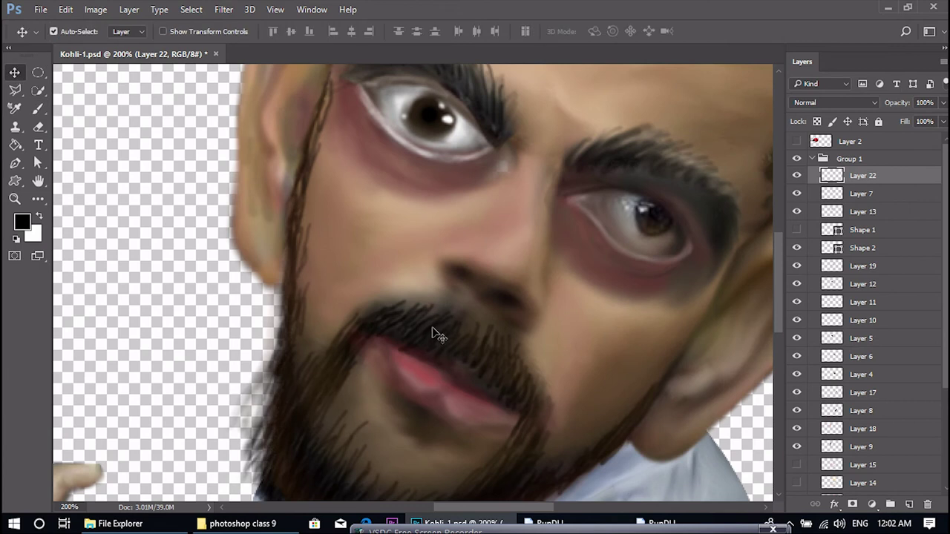
pyautogui.click(324, 387)
pyautogui.click(537, 415)
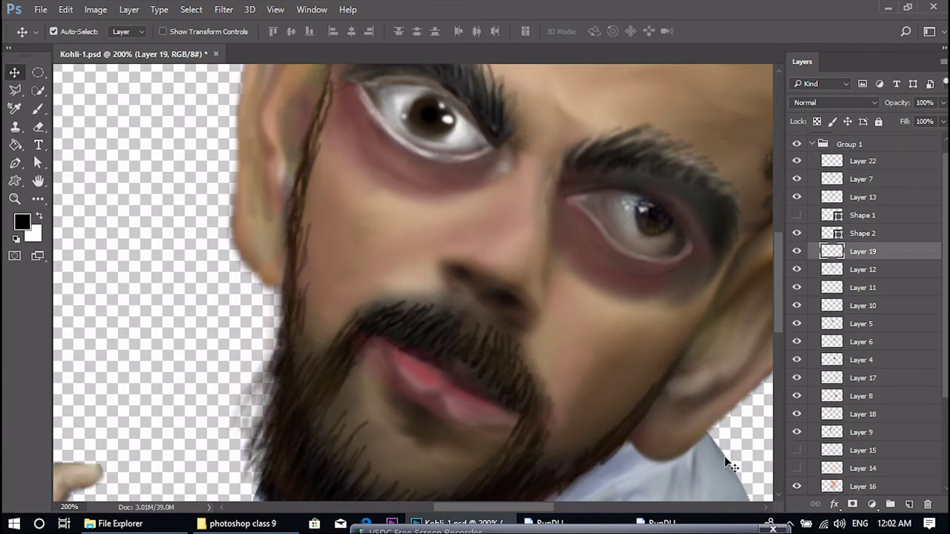
pyautogui.click(867, 401)
pyautogui.click(799, 398)
pyautogui.click(798, 398)
pyautogui.scroll(-3, 543, 494)
pyautogui.click(865, 256)
pyautogui.click(798, 253)
pyautogui.click(798, 253)
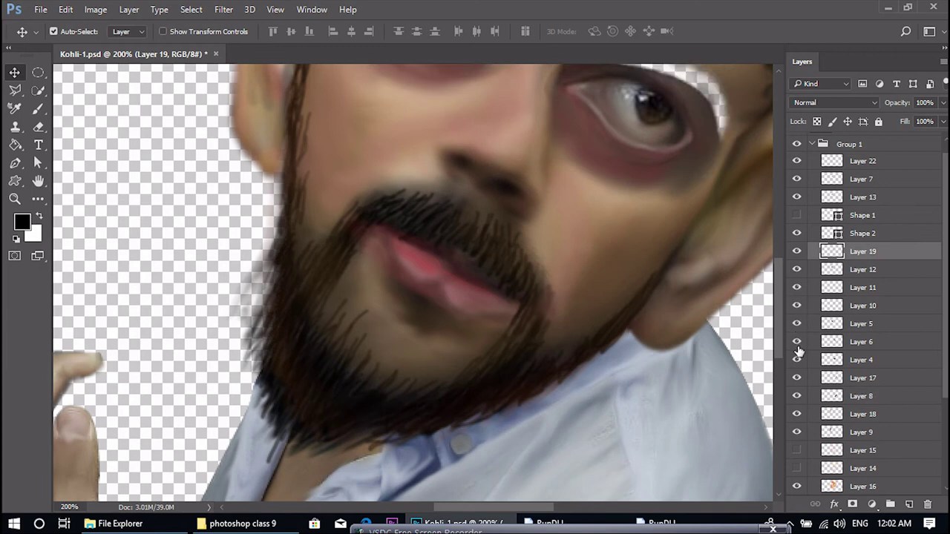
pyautogui.click(797, 396)
pyautogui.click(797, 396)
pyautogui.scroll(1, 801, 178)
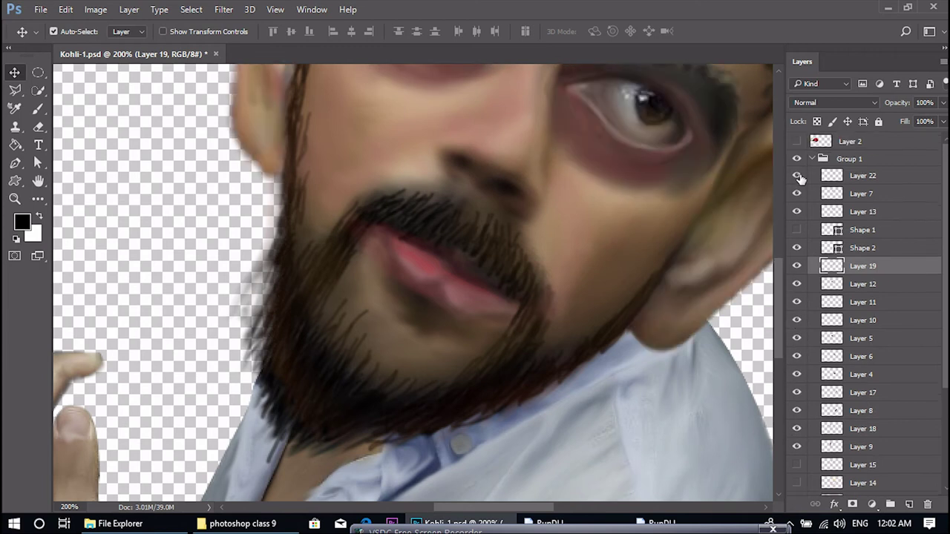
# - Select the beard hairs' Layer 21, undo its accidental move, and set it to Multiply at 43% opacity
pyautogui.moveTo(350, 407); pyautogui.dragTo(297, 425)
pyautogui.hotkey('ctrl', 'z')
pyautogui.hotkey('ctrl', 'z')
pyautogui.hotkey('ctrl', 'z')
pyautogui.click(873, 103)
pyautogui.click(850, 148)
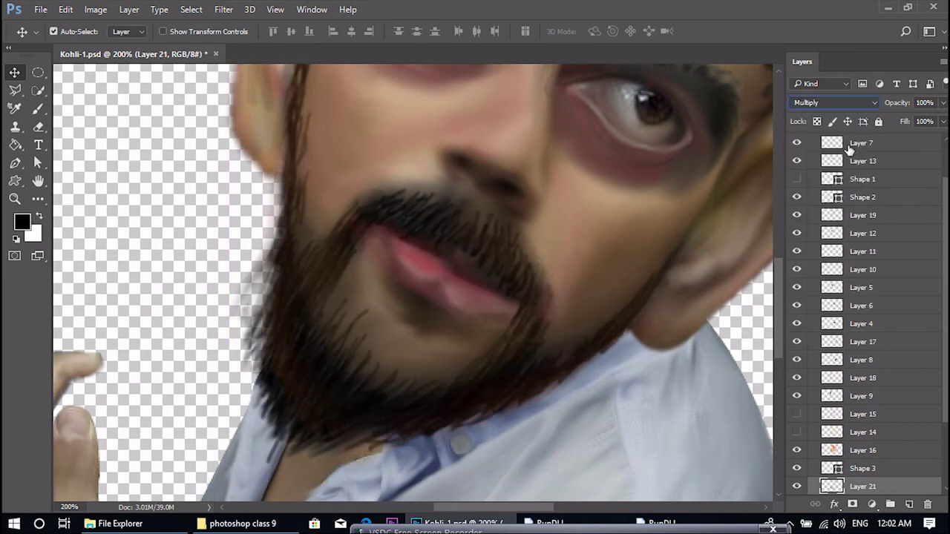
pyautogui.moveTo(914, 117); pyautogui.dragTo(906, 118)
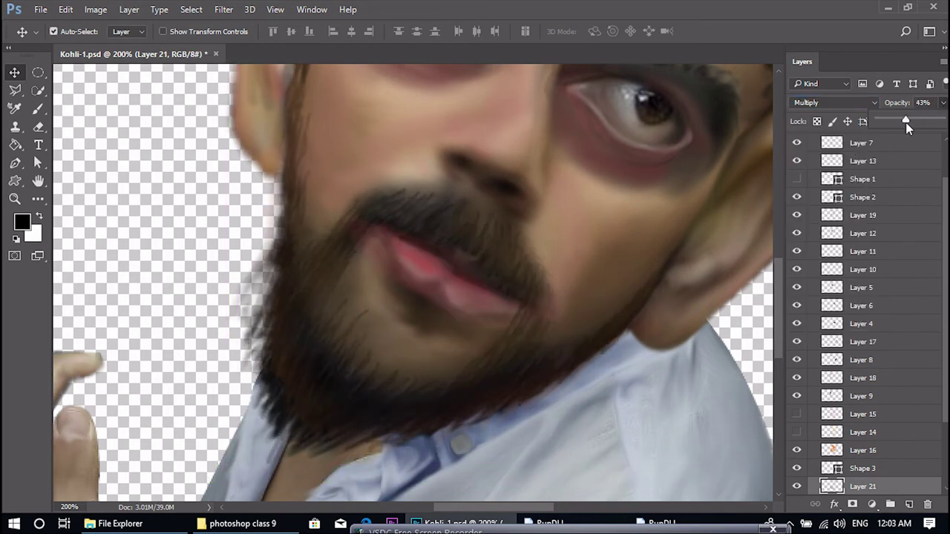
pyautogui.hotkey('ctrl', '0')
# - Set Layer 21's opacity to 49% and try Darken and one of the contrast blend modes on it
pyautogui.click(942, 106)
pyautogui.click(909, 118)
pyautogui.click(874, 105)
pyautogui.click(845, 141)
pyautogui.click(857, 103)
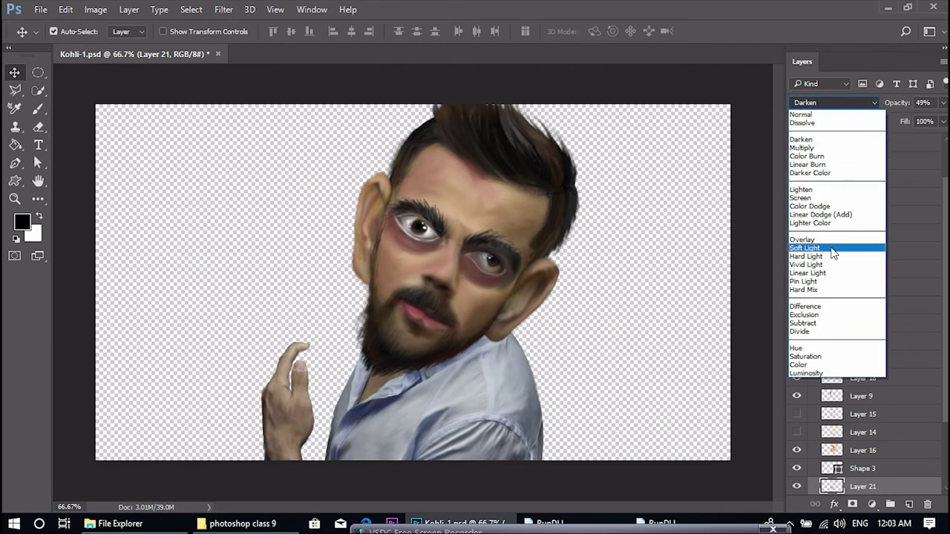
pyautogui.click(824, 277)
# - Set Layer 21 to Normal blending at 54% opacity
pyautogui.click(876, 103)
pyautogui.click(861, 113)
pyautogui.click(943, 104)
pyautogui.moveTo(912, 121)
pyautogui.mouseDown()
pyautogui.moveTo(929, 122)
pyautogui.moveTo(914, 123)
pyautogui.mouseUp()
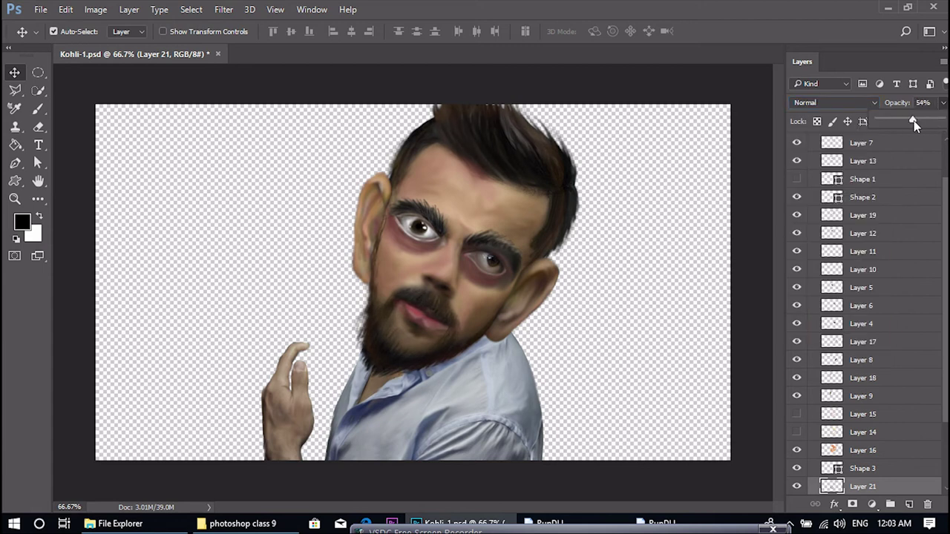
# - Set Layer 21's blend mode back to Multiply and raise its opacity
pyautogui.click(836, 103)
pyautogui.click(832, 147)
pyautogui.click(943, 104)
pyautogui.click(640, 281)
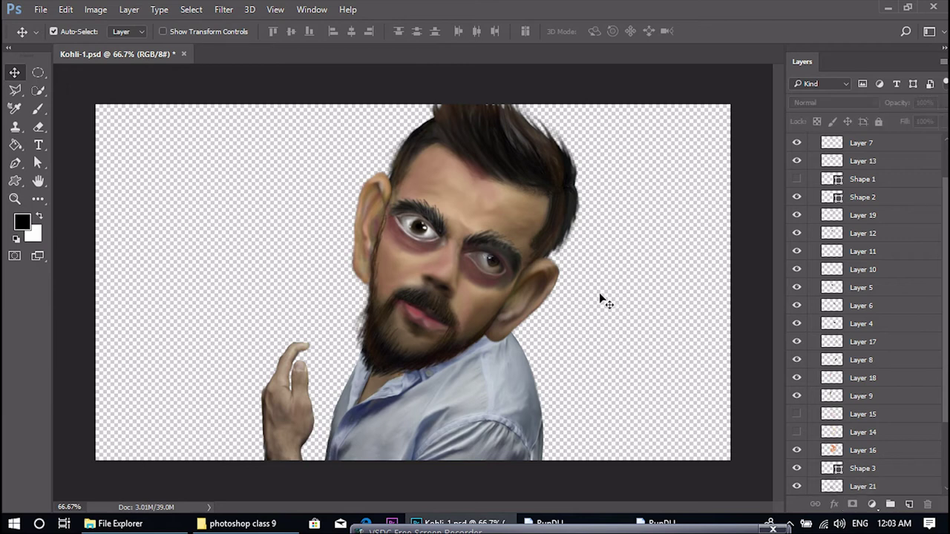
# - Collapse Group 1 in the layer list and hide it
pyautogui.click(477, 395)
pyautogui.click(824, 450)
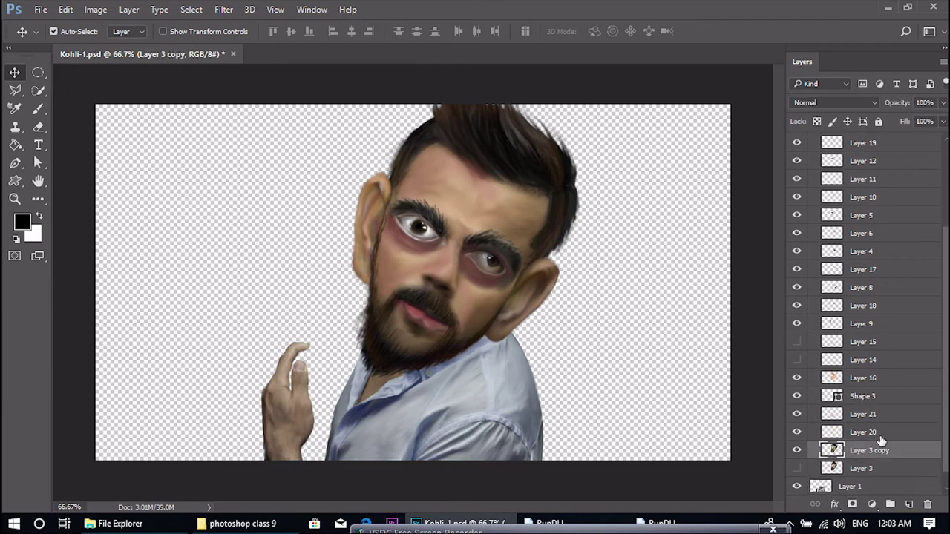
pyautogui.scroll(10, 821, 297)
pyautogui.click(813, 159)
pyautogui.click(798, 159)
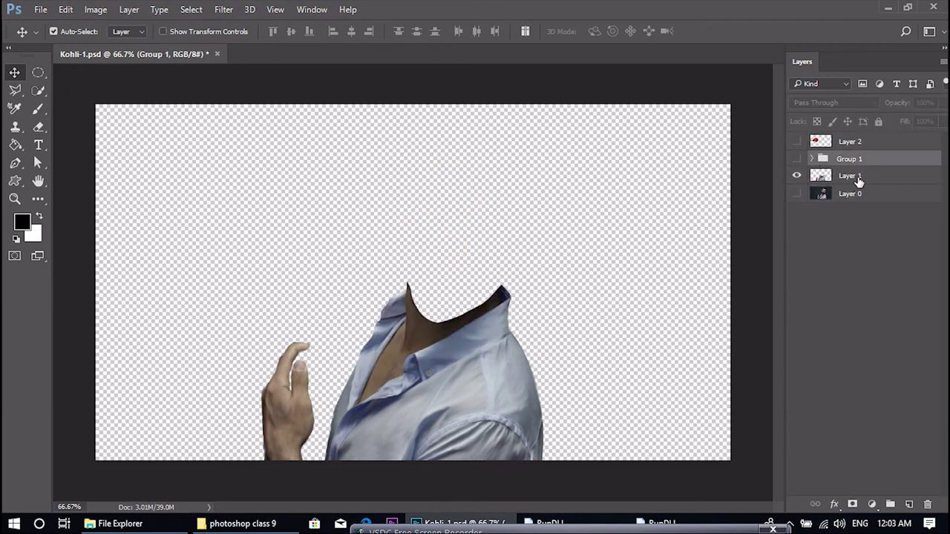
# - Start a Warp transform on Layer 1 and pull the body's two lower corners inward to narrow its base
pyautogui.click(853, 176)
pyautogui.hotkey('ctrl', 't')
pyautogui.rightClick(487, 324)
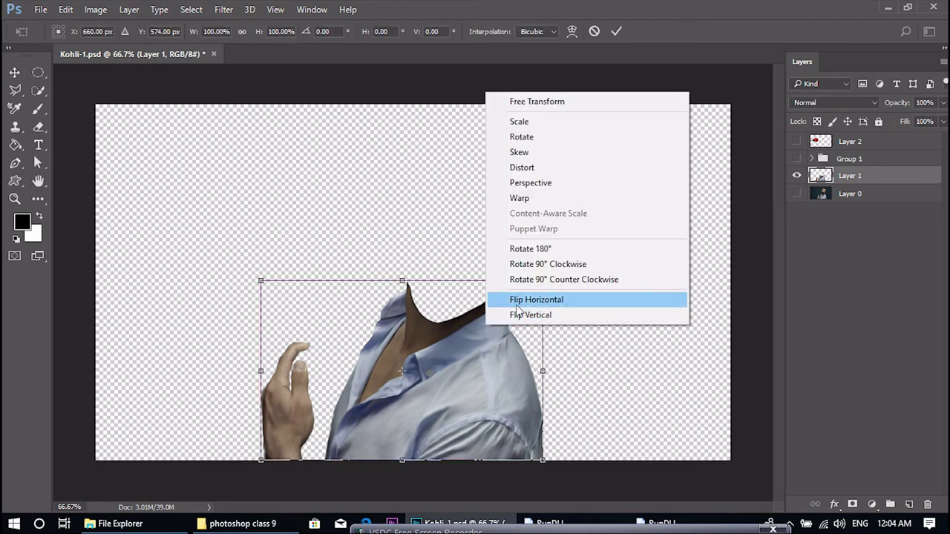
pyautogui.click(543, 199)
pyautogui.moveTo(264, 463); pyautogui.dragTo(299, 460)
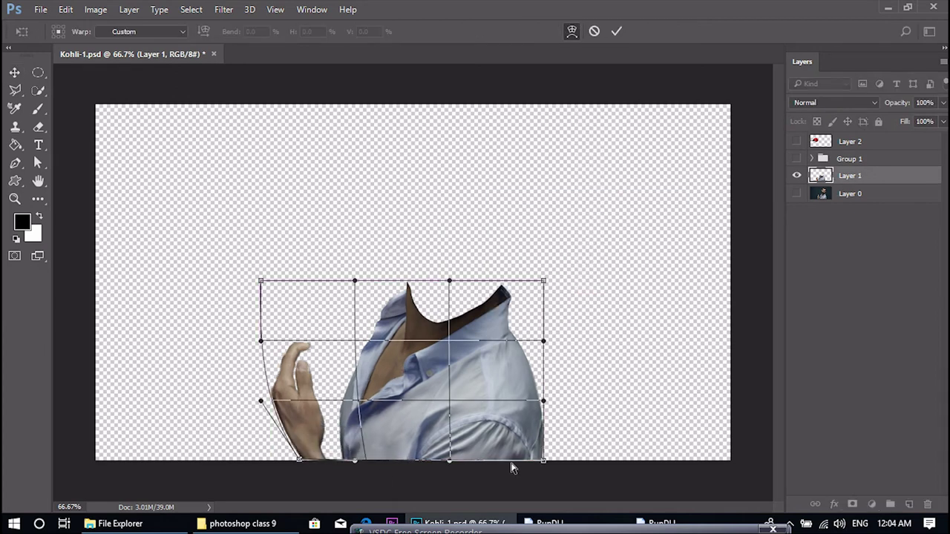
pyautogui.moveTo(543, 460); pyautogui.dragTo(492, 462)
pyautogui.moveTo(543, 401); pyautogui.dragTo(559, 417)
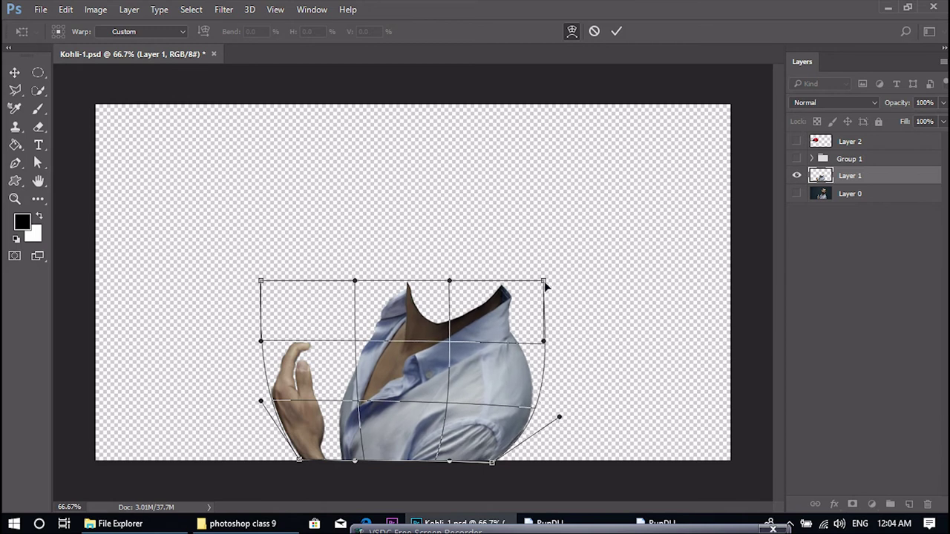
# - Pull the warp's sides and upper corners inward so the raised hand and shirt become slimmer, and apply the transform
pyautogui.moveTo(262, 343); pyautogui.dragTo(289, 341)
pyautogui.moveTo(279, 403); pyautogui.dragTo(302, 392)
pyautogui.moveTo(452, 402); pyautogui.dragTo(432, 400)
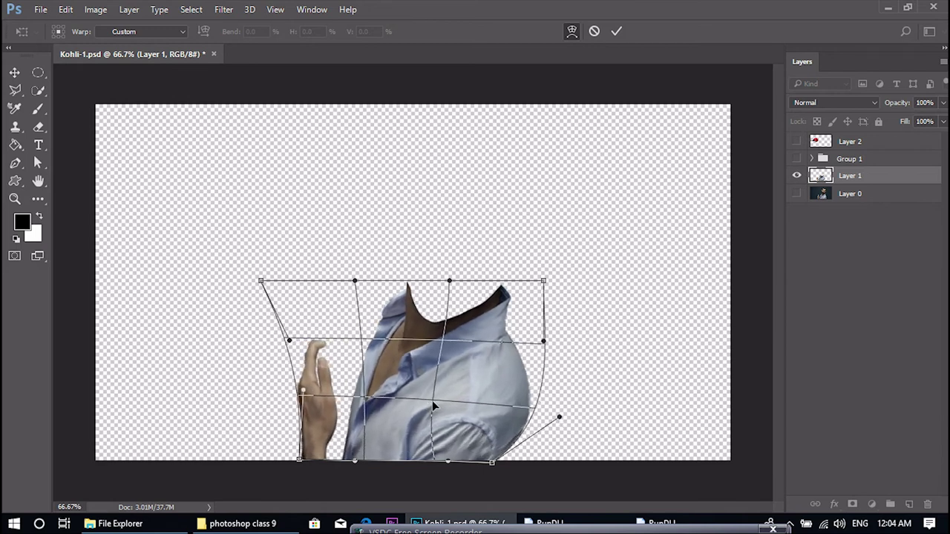
pyautogui.moveTo(543, 343); pyautogui.dragTo(523, 343)
pyautogui.moveTo(557, 414); pyautogui.dragTo(520, 406)
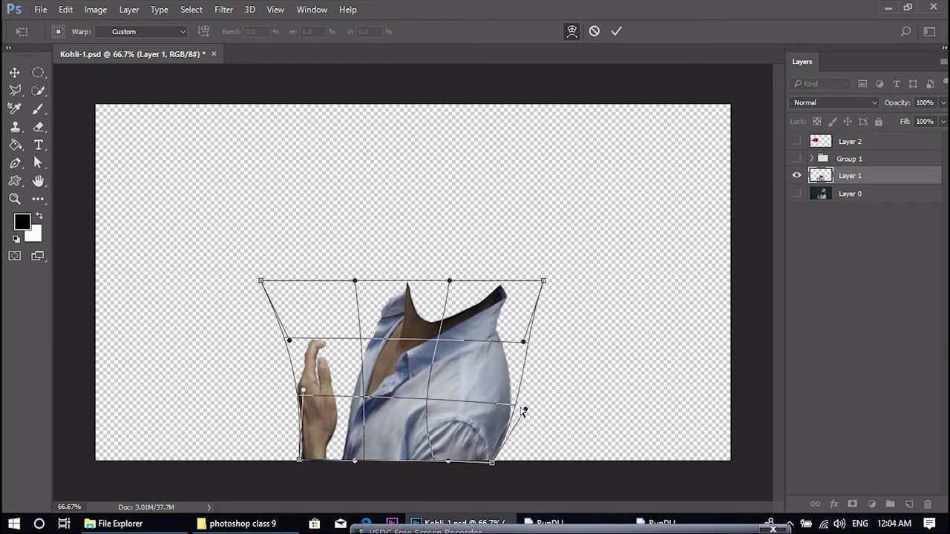
pyautogui.moveTo(264, 281); pyautogui.dragTo(309, 280)
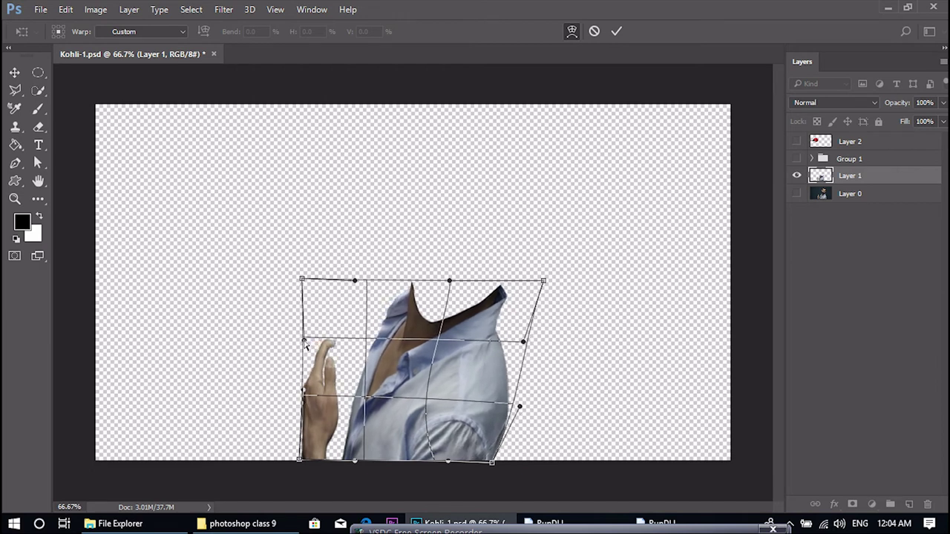
pyautogui.moveTo(544, 281); pyautogui.dragTo(518, 281)
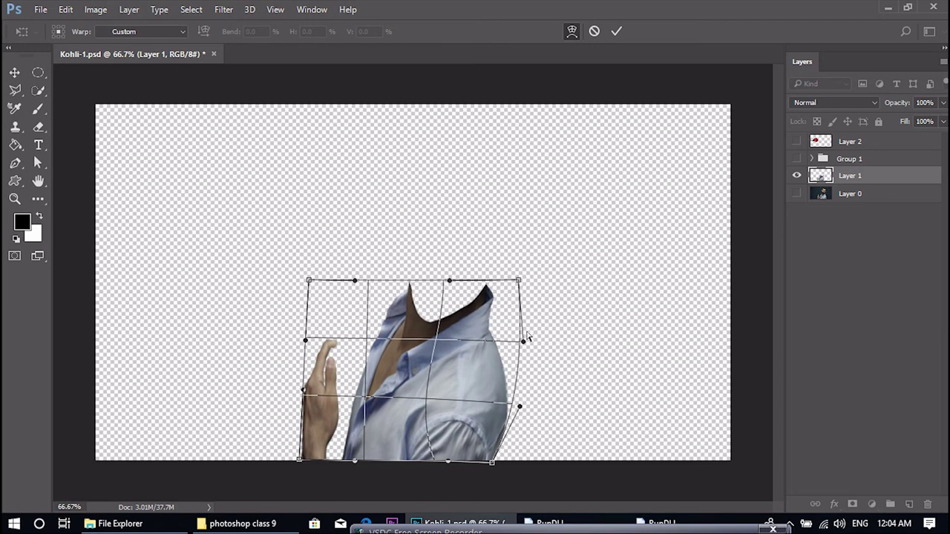
pyautogui.moveTo(523, 343); pyautogui.dragTo(500, 345)
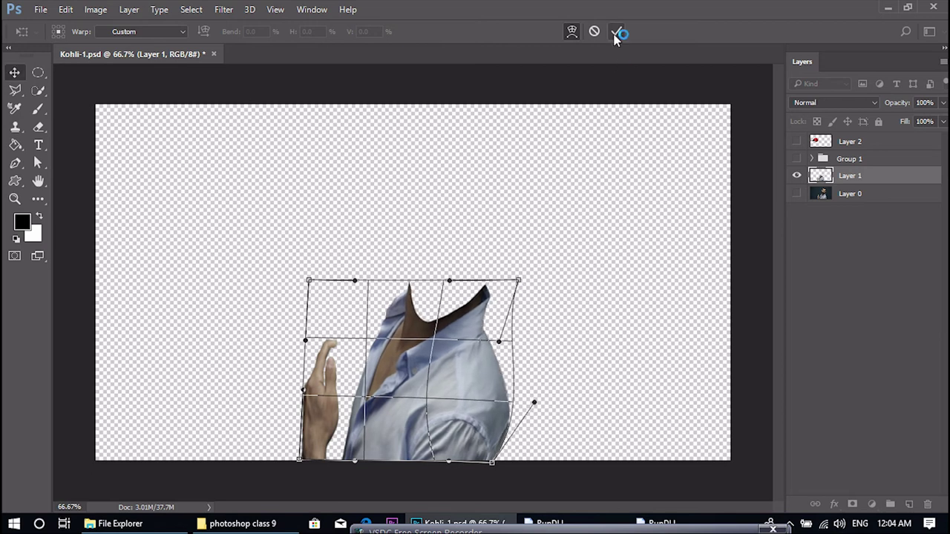
pyautogui.click(616, 31)
# - Show Group 1 and Layer 2, and apply a Surface Blur of 40 pixels radius and threshold 18 to Layer 2
pyautogui.click(797, 159)
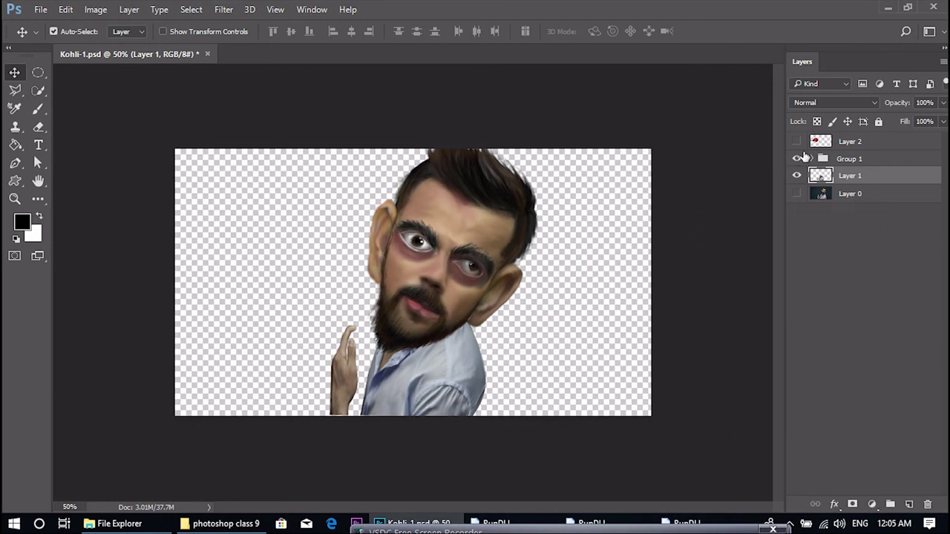
pyautogui.click(797, 141)
pyautogui.click(848, 143)
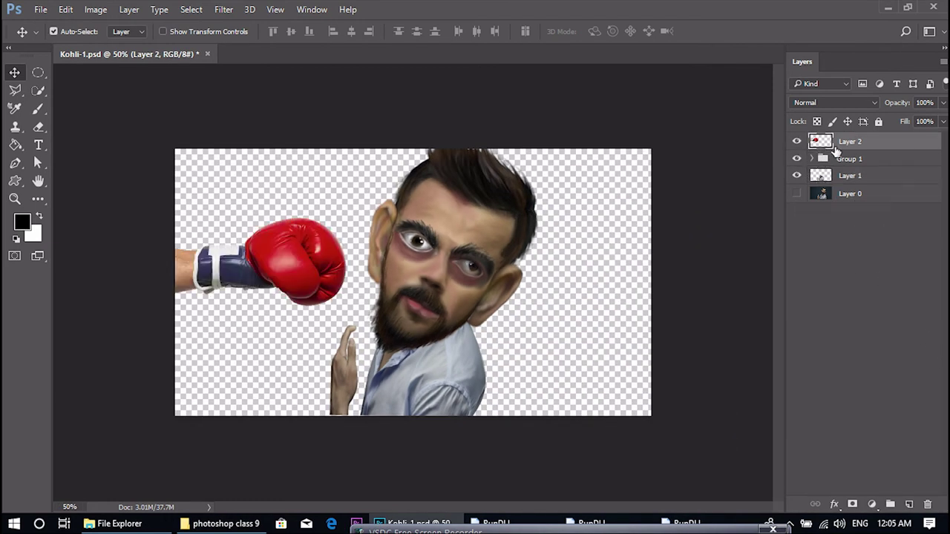
pyautogui.click(225, 10)
pyautogui.moveTo(269, 176)
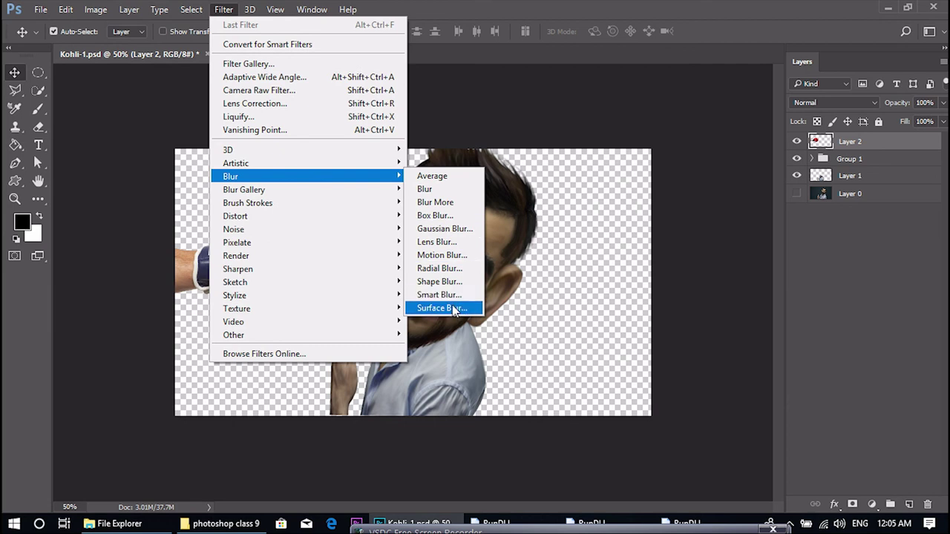
pyautogui.click(451, 310)
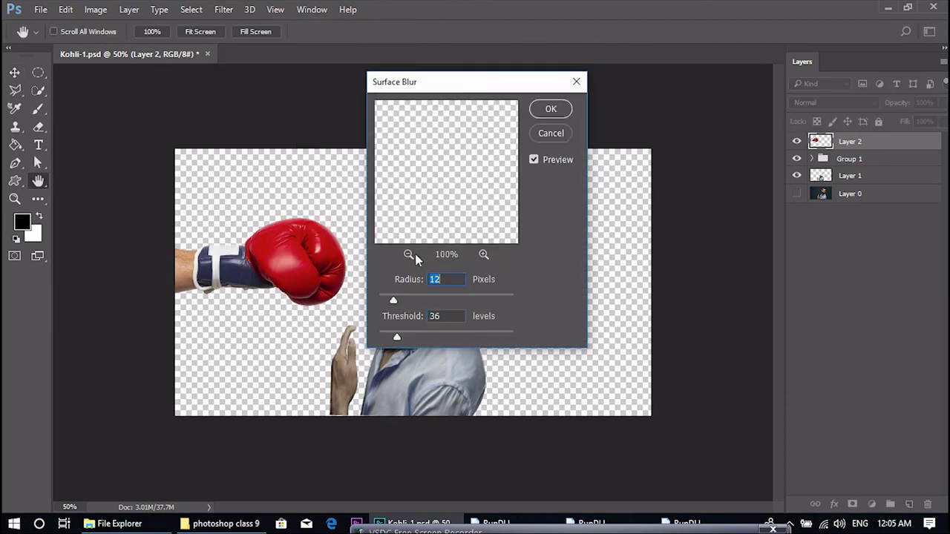
pyautogui.moveTo(398, 299); pyautogui.dragTo(423, 300)
pyautogui.moveTo(396, 337); pyautogui.dragTo(385, 338)
pyautogui.click(408, 254)
pyautogui.moveTo(423, 300); pyautogui.dragTo(455, 300)
pyautogui.moveTo(385, 338)
pyautogui.mouseDown()
pyautogui.moveTo(418, 338)
pyautogui.moveTo(384, 340)
pyautogui.mouseUp()
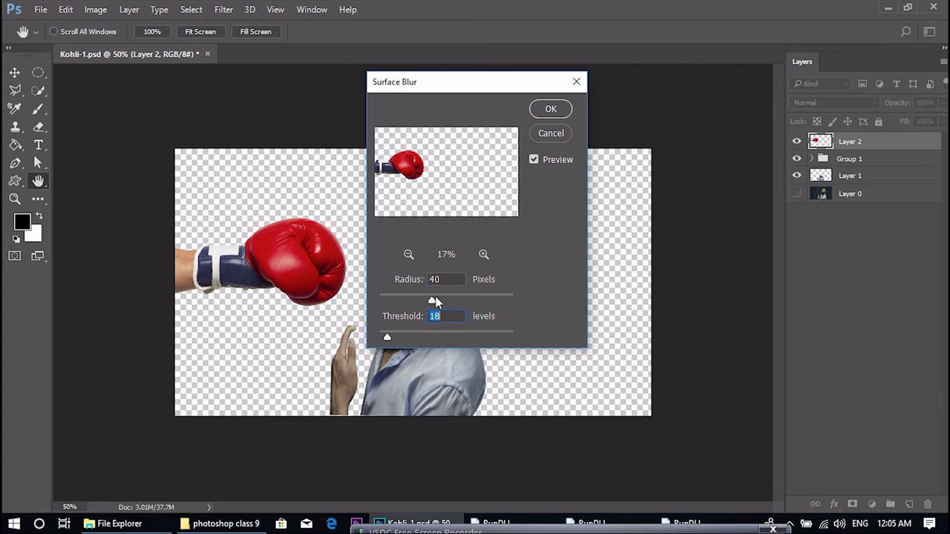
pyautogui.click(536, 110)
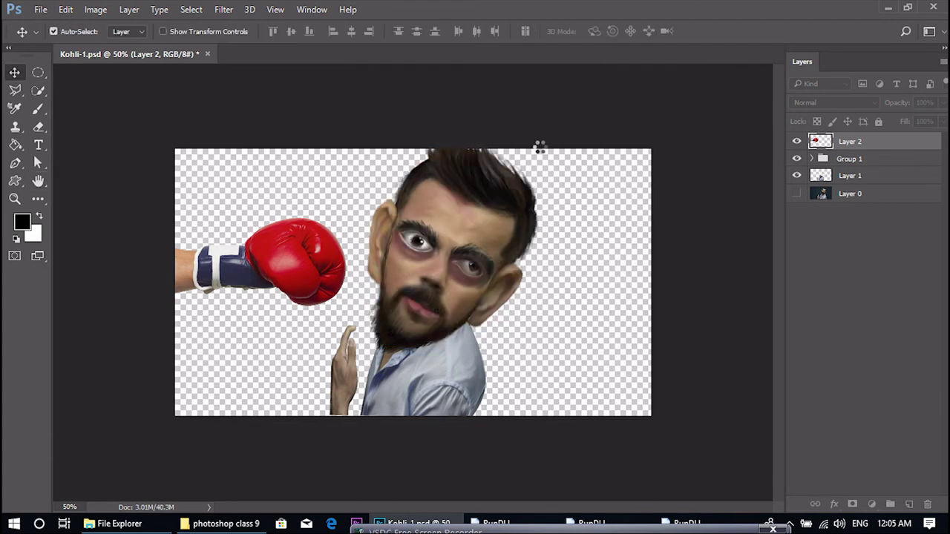
# - Move the boxing glove against the cheek and warp the end of its arm outward past the canvas edge
pyautogui.moveTo(285, 270); pyautogui.dragTo(344, 292)
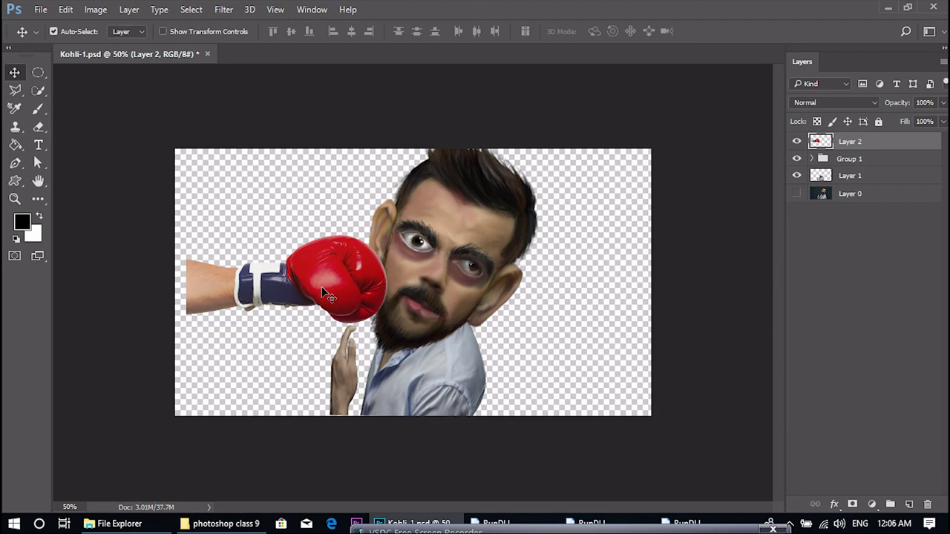
pyautogui.hotkey('ctrl', 't')
pyautogui.rightClick(202, 296)
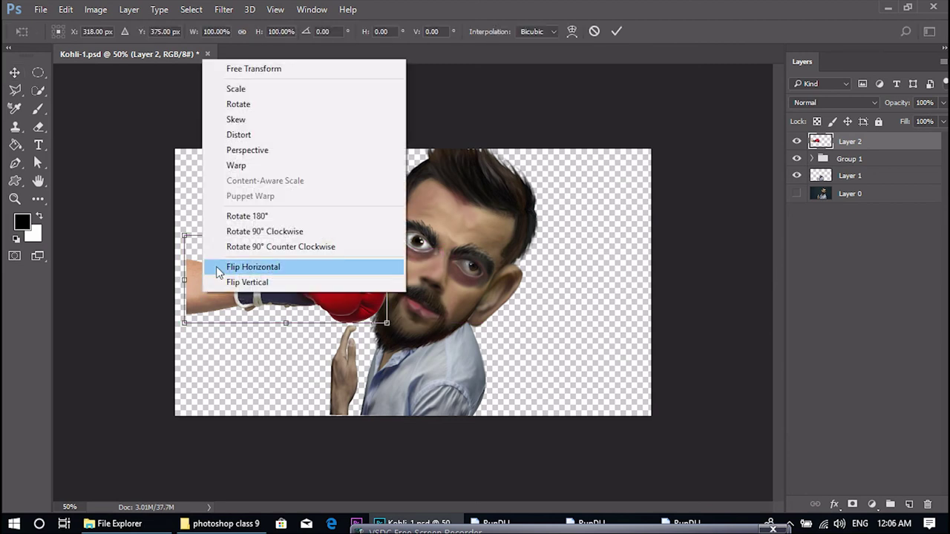
pyautogui.click(222, 166)
pyautogui.moveTo(187, 240); pyautogui.dragTo(161, 236)
pyautogui.moveTo(184, 324); pyautogui.dragTo(155, 327)
pyautogui.moveTo(176, 266); pyautogui.dragTo(155, 266)
pyautogui.click(14, 72)
pyautogui.click(424, 209)
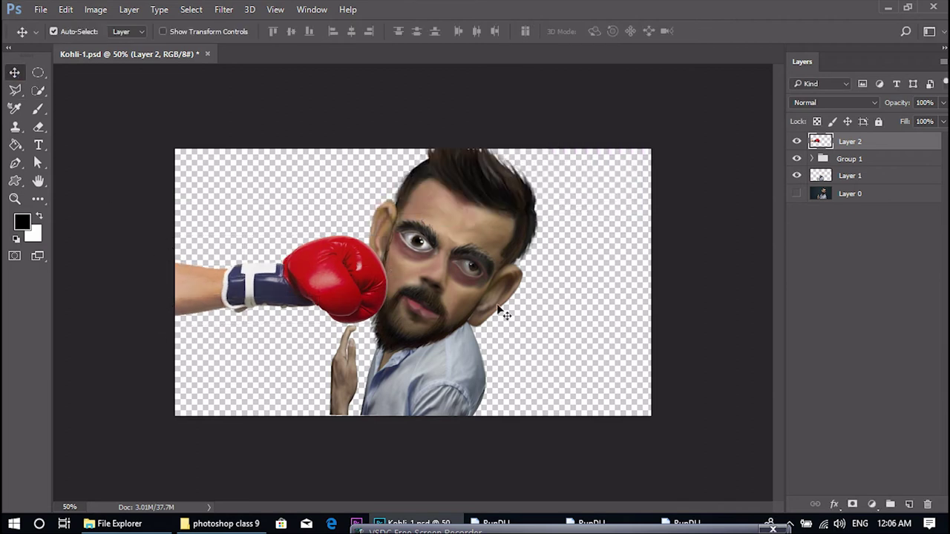
# - Try a Gaussian Blur with a 1.0 pixel radius on the boxing glove layer
pyautogui.click(798, 142)
pyautogui.click(798, 141)
pyautogui.click(250, 10)
pyautogui.moveTo(224, 10)
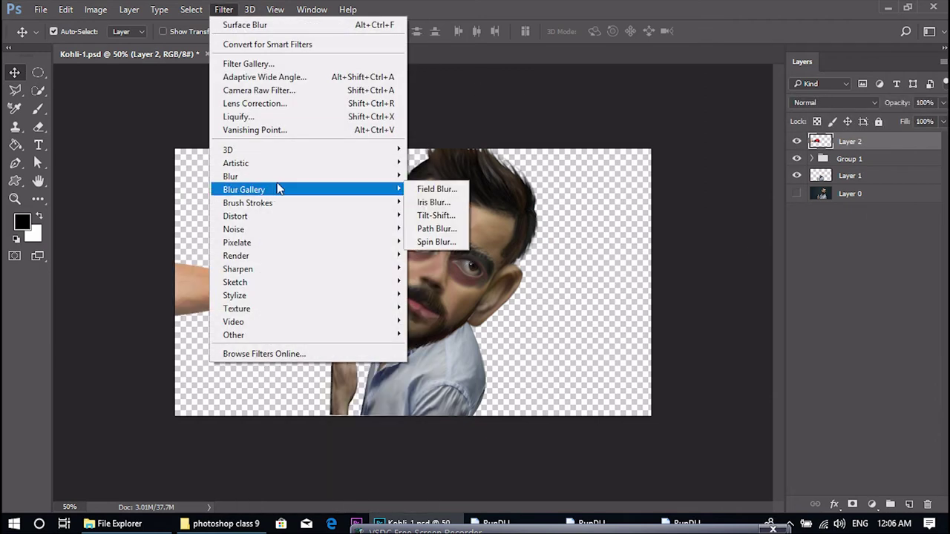
pyautogui.moveTo(395, 178)
pyautogui.click(445, 229)
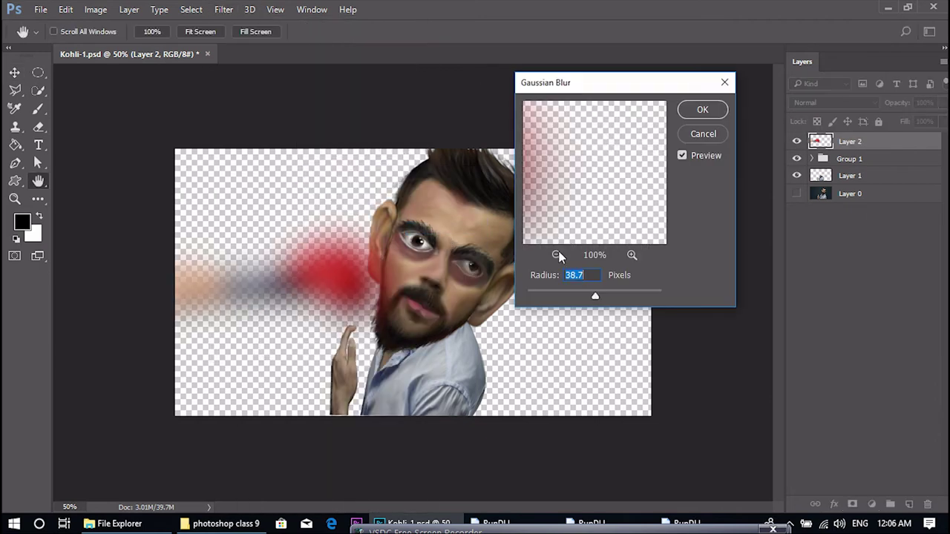
pyautogui.click(557, 255)
pyautogui.moveTo(595, 296); pyautogui.dragTo(535, 299)
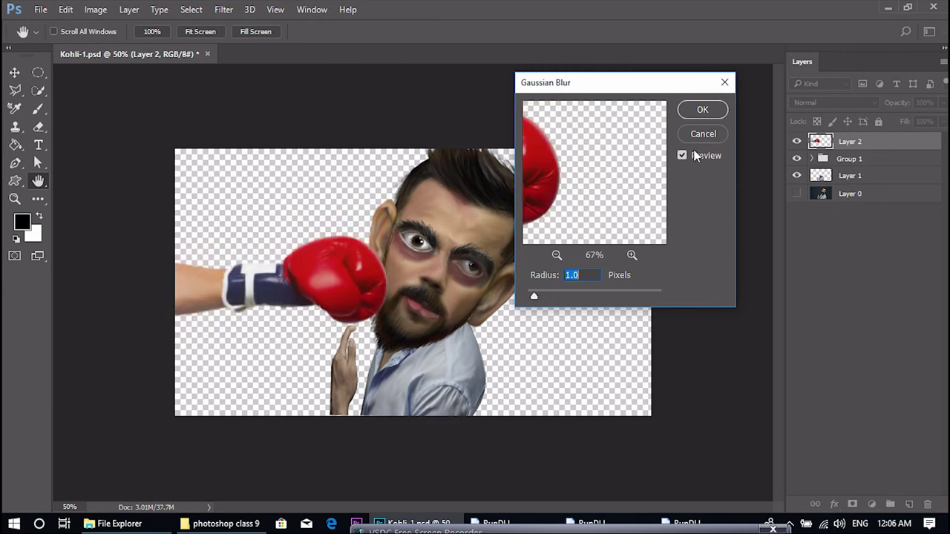
pyautogui.press('Return')
# - Smooth the highlights and surface of the red glove using the Smudge tool at 100% strength
pyautogui.click(40, 199)
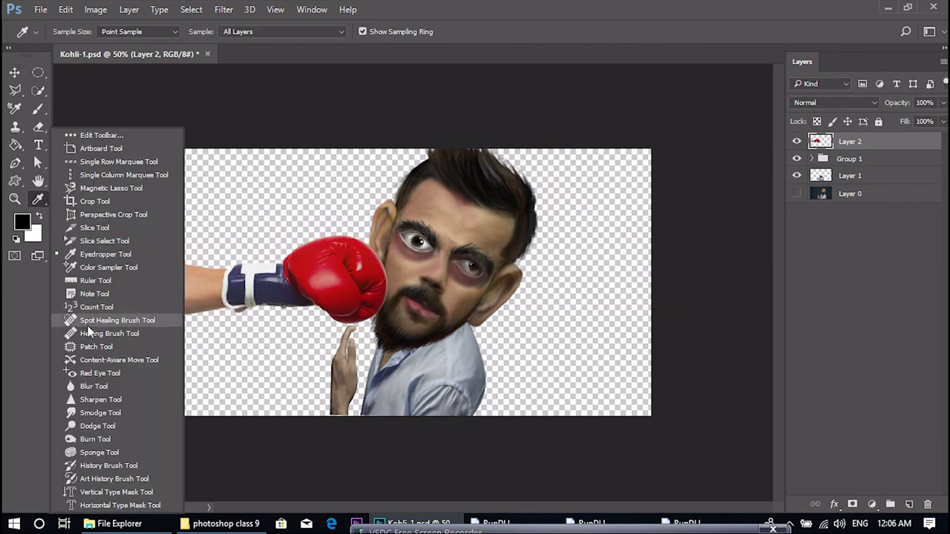
pyautogui.click(82, 413)
pyautogui.hotkey('ctrl', '+')
pyautogui.hotkey('ctrl', '+')
pyautogui.moveTo(352, 272); pyautogui.dragTo(440, 251)
pyautogui.press('[')
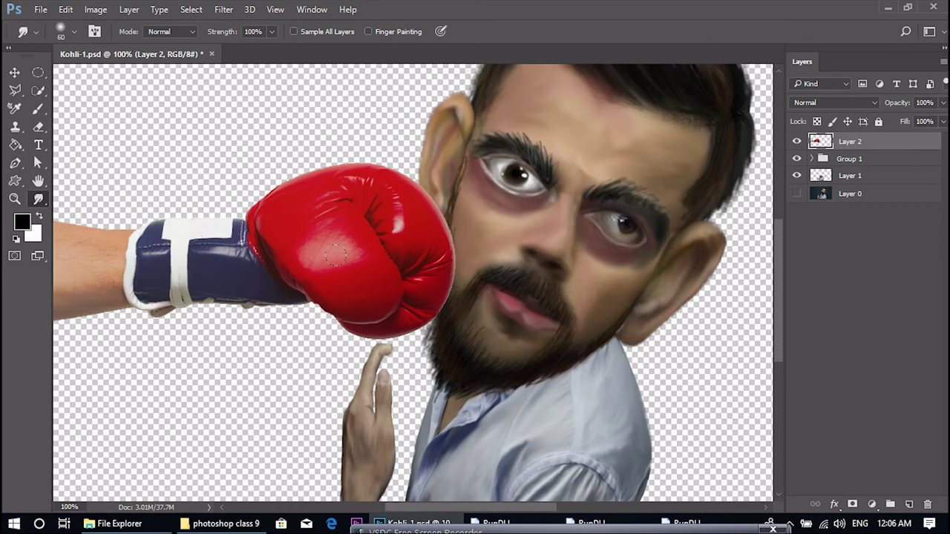
pyautogui.moveTo(296, 249); pyautogui.dragTo(319, 227)
pyautogui.moveTo(408, 221); pyautogui.dragTo(401, 215)
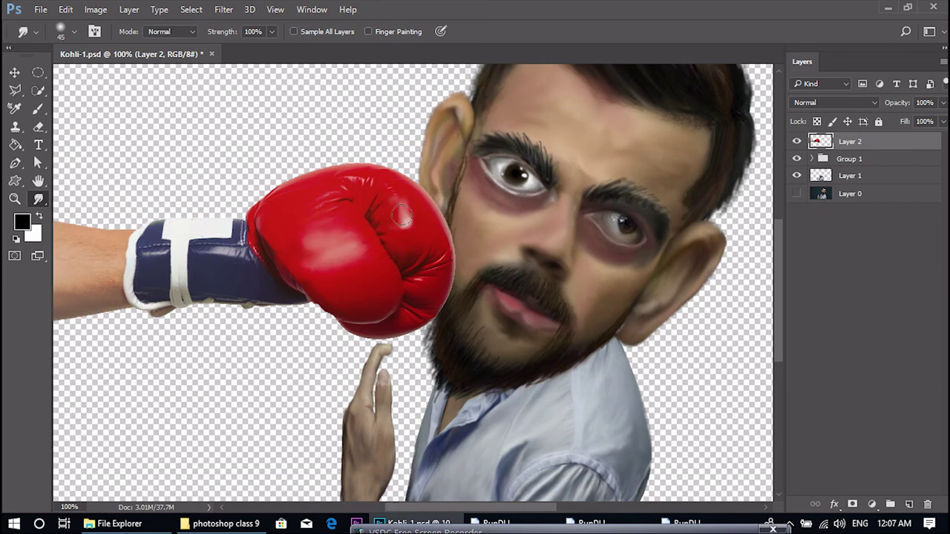
pyautogui.scroll(2, 402, 216)
pyautogui.moveTo(394, 116)
pyautogui.mouseDown()
pyautogui.moveTo(437, 113)
pyautogui.moveTo(383, 126)
pyautogui.moveTo(446, 130)
pyautogui.moveTo(442, 150)
pyautogui.moveTo(465, 180)
pyautogui.moveTo(441, 222)
pyautogui.moveTo(482, 212)
pyautogui.moveTo(490, 253)
pyautogui.mouseUp()
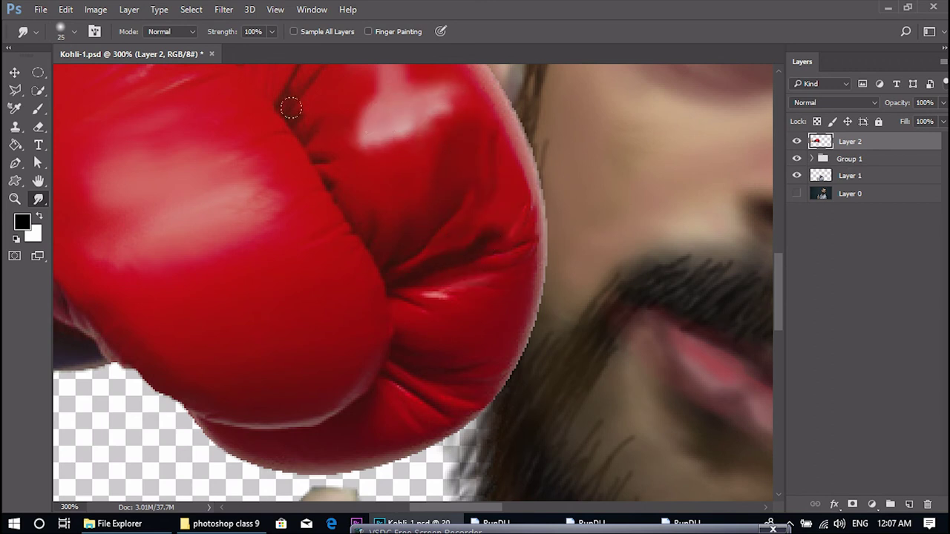
# - Reduce the Smudge strength to 30% and smooth the forearm skin and the white trim at the wrist
pyautogui.moveTo(260, 47); pyautogui.dragTo(226, 49)
pyautogui.moveTo(544, 230)
pyautogui.mouseDown()
pyautogui.moveTo(522, 349)
pyautogui.moveTo(382, 461)
pyautogui.moveTo(195, 420)
pyautogui.mouseUp()
pyautogui.press('space')
pyautogui.moveTo(183, 348)
pyautogui.mouseDown()
pyautogui.moveTo(323, 407)
pyautogui.moveTo(357, 332)
pyautogui.mouseUp()
pyautogui.moveTo(372, 405)
pyautogui.mouseDown()
pyautogui.moveTo(285, 349)
pyautogui.moveTo(422, 285)
pyautogui.mouseUp()
pyautogui.moveTo(442, 283); pyautogui.dragTo(179, 305)
pyautogui.moveTo(180, 306)
pyautogui.mouseDown()
pyautogui.moveTo(318, 280)
pyautogui.moveTo(279, 262)
pyautogui.mouseUp()
pyautogui.moveTo(186, 281)
pyautogui.mouseDown()
pyautogui.moveTo(406, 267)
pyautogui.moveTo(272, 259)
pyautogui.moveTo(383, 253)
pyautogui.mouseUp()
pyautogui.moveTo(256, 286); pyautogui.dragTo(84, 301)
pyautogui.moveTo(375, 231)
pyautogui.mouseDown()
pyautogui.moveTo(409, 392)
pyautogui.moveTo(563, 370)
pyautogui.mouseUp()
pyautogui.moveTo(374, 344)
pyautogui.mouseDown()
pyautogui.moveTo(540, 354)
pyautogui.moveTo(474, 223)
pyautogui.moveTo(429, 208)
pyautogui.mouseUp()
pyautogui.moveTo(428, 255); pyautogui.dragTo(178, 299)
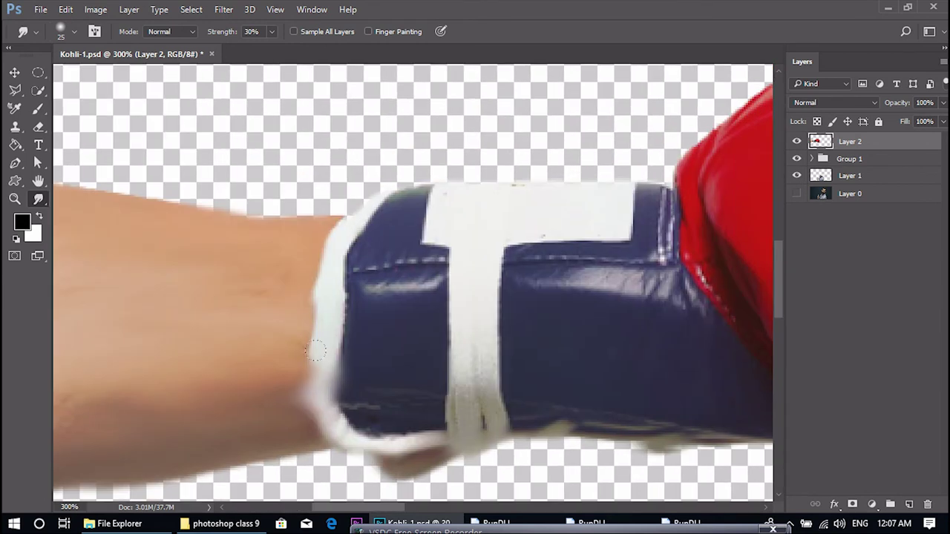
# - Smudge the blue cuff's stitching, highlights and white strap, up to where it joins the red glove
pyautogui.moveTo(428, 224); pyautogui.dragTo(312, 251)
pyautogui.moveTo(505, 286); pyautogui.dragTo(531, 312)
pyautogui.moveTo(534, 286)
pyautogui.mouseDown()
pyautogui.moveTo(534, 216)
pyautogui.moveTo(541, 299)
pyautogui.mouseUp()
pyautogui.moveTo(506, 216); pyautogui.dragTo(507, 266)
pyautogui.moveTo(506, 266); pyautogui.dragTo(428, 270)
pyautogui.moveTo(353, 416); pyautogui.dragTo(354, 451)
pyautogui.moveTo(196, 432); pyautogui.dragTo(243, 466)
pyautogui.moveTo(580, 384); pyautogui.dragTo(513, 373)
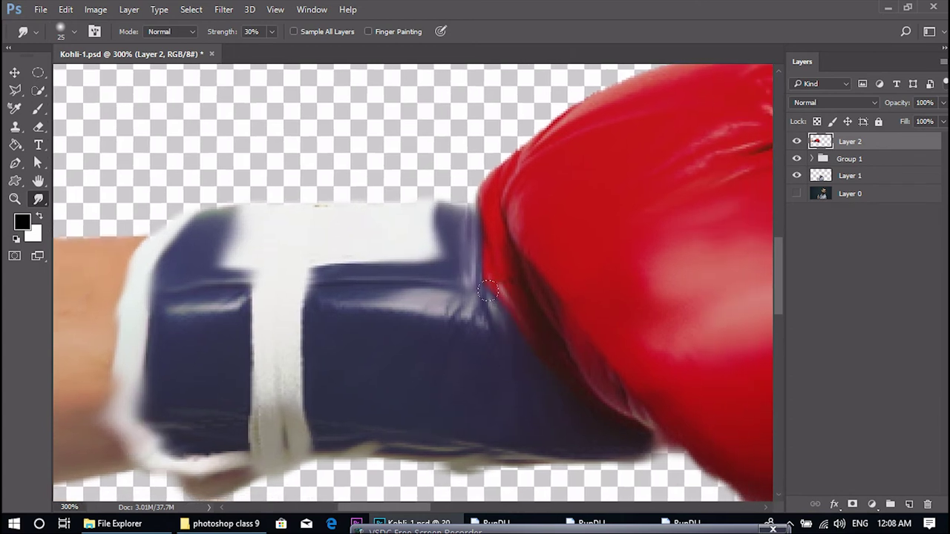
# - Smudge the red glove's outer edge, creases and folds into soft painted transitions
pyautogui.moveTo(503, 246)
pyautogui.mouseDown()
pyautogui.moveTo(346, 320)
pyautogui.moveTo(297, 305)
pyautogui.mouseUp()
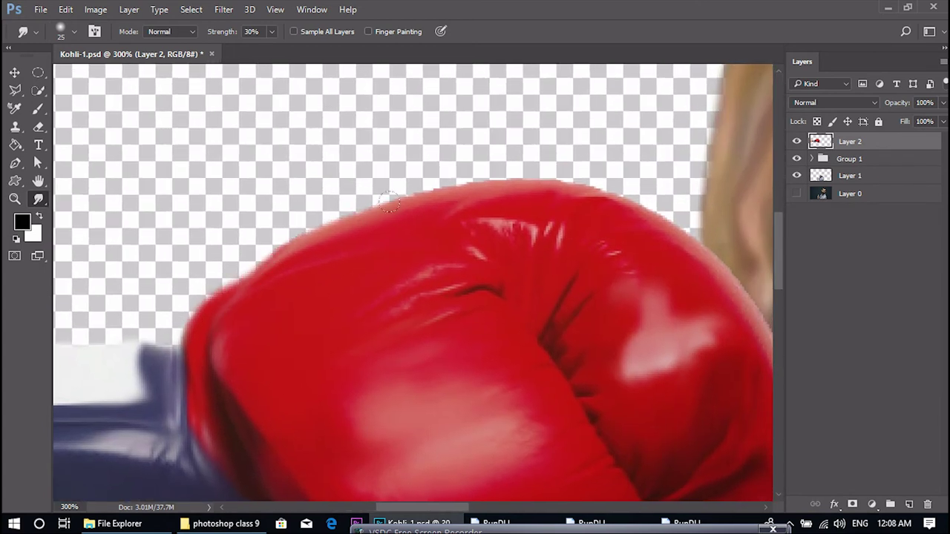
pyautogui.moveTo(526, 304); pyautogui.dragTo(398, 178)
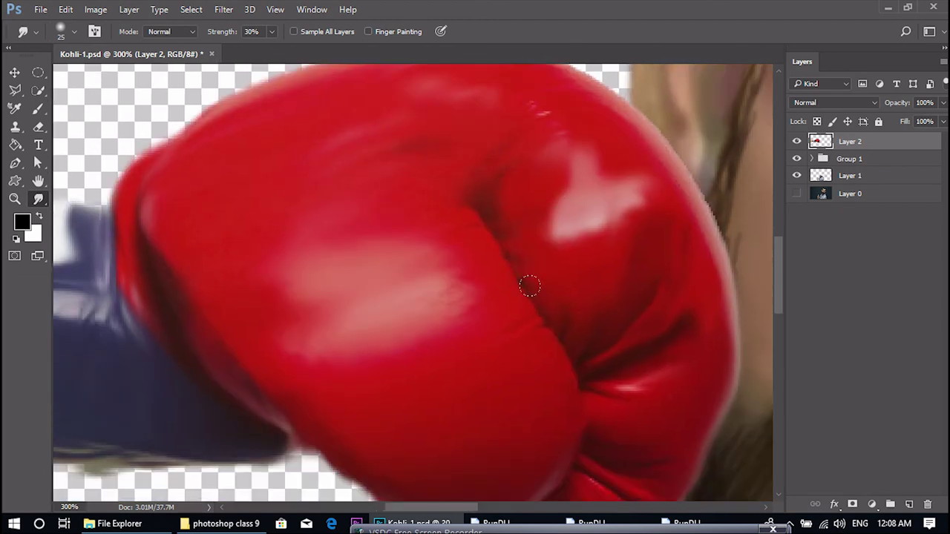
pyautogui.moveTo(655, 376); pyautogui.dragTo(592, 386)
pyautogui.moveTo(601, 431); pyautogui.dragTo(555, 297)
pyautogui.moveTo(594, 367); pyautogui.dragTo(554, 354)
pyautogui.moveTo(401, 423); pyautogui.dragTo(616, 390)
pyautogui.moveTo(535, 344); pyautogui.dragTo(433, 469)
pyautogui.moveTo(537, 216); pyautogui.dragTo(550, 319)
pyautogui.moveTo(488, 197)
pyautogui.mouseDown()
pyautogui.moveTo(326, 137)
pyautogui.moveTo(490, 200)
pyautogui.mouseUp()
pyautogui.moveTo(401, 197); pyautogui.dragTo(444, 218)
# - Compare the picture with and without Layer 2 and Group 1, and leave Layer 2 hidden
pyautogui.hotkey('ctrl', '0')
pyautogui.click(796, 142)
pyautogui.click(797, 142)
pyautogui.click(797, 159)
pyautogui.click(797, 159)
pyautogui.rightClick(822, 163)
pyautogui.click(752, 144)
# - Create a new layer directly above Layer 0 and fill it with dark teal as the background
pyautogui.click(864, 194)
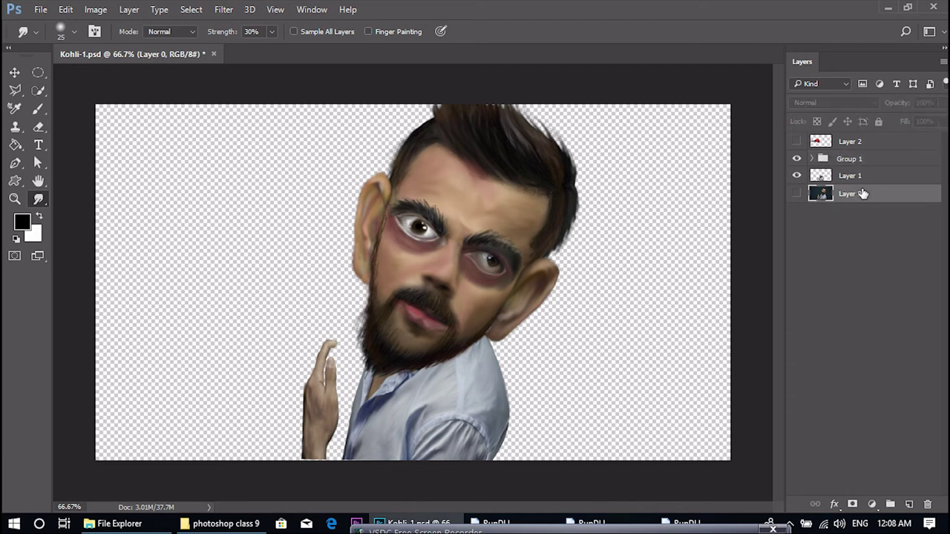
pyautogui.click(909, 505)
pyautogui.click(15, 145)
pyautogui.click(23, 222)
pyautogui.moveTo(672, 185); pyautogui.dragTo(669, 168)
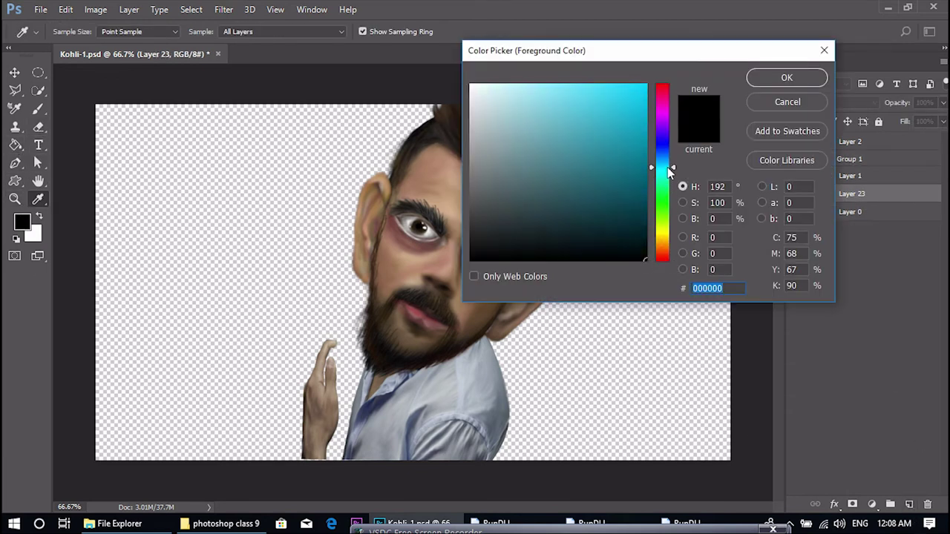
pyautogui.click(638, 221)
pyautogui.click(786, 77)
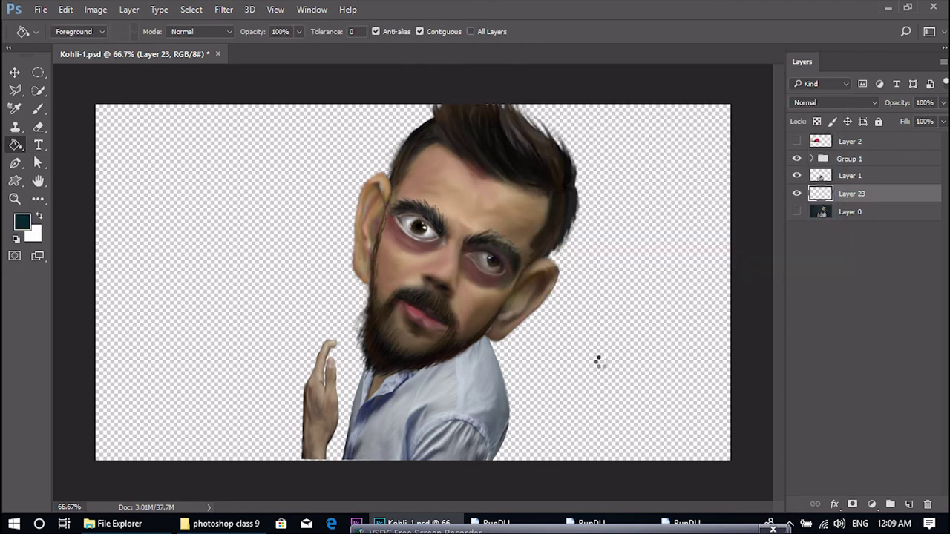
pyautogui.click(596, 361)
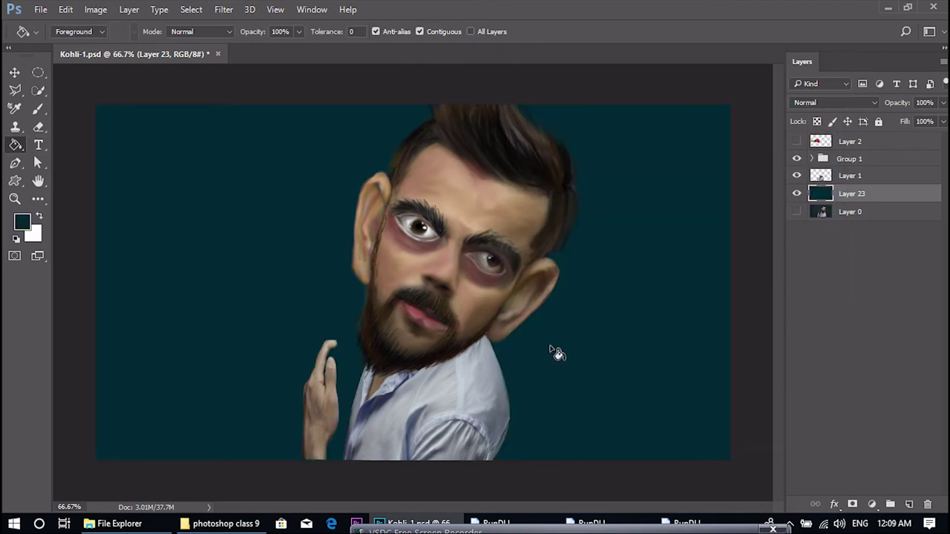
# - Paint the outer areas of the background with a soft 700 px brush in darker teal 01151c at 100% opacity
pyautogui.click(42, 110)
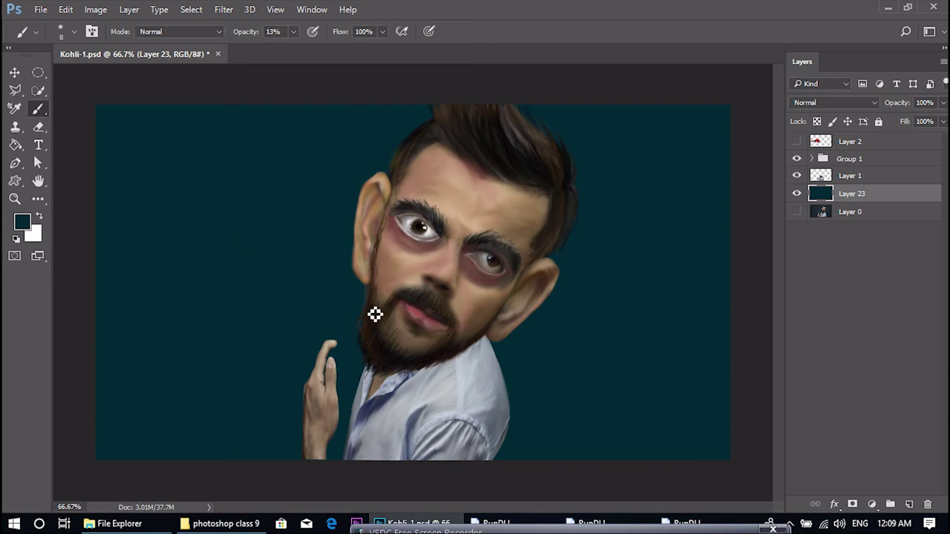
pyautogui.click(24, 222)
pyautogui.click(643, 241)
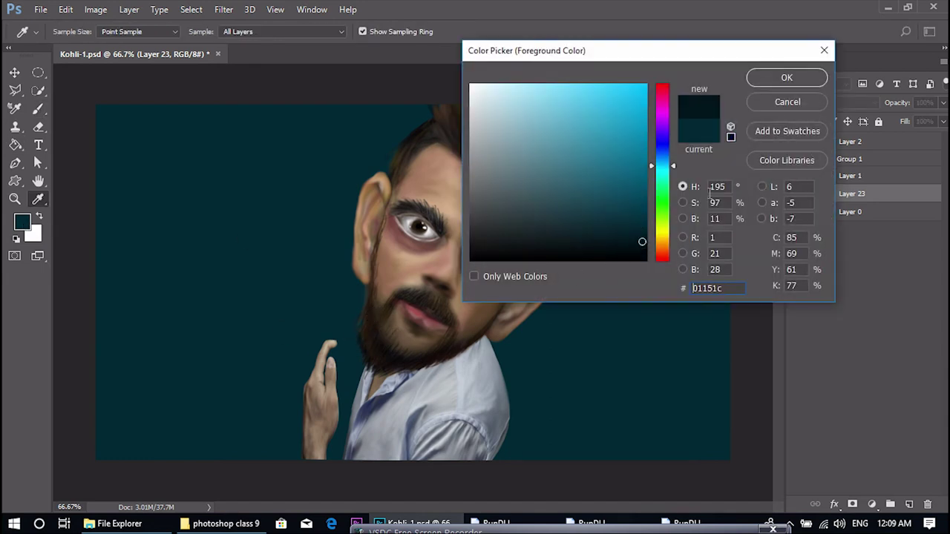
pyautogui.click(789, 77)
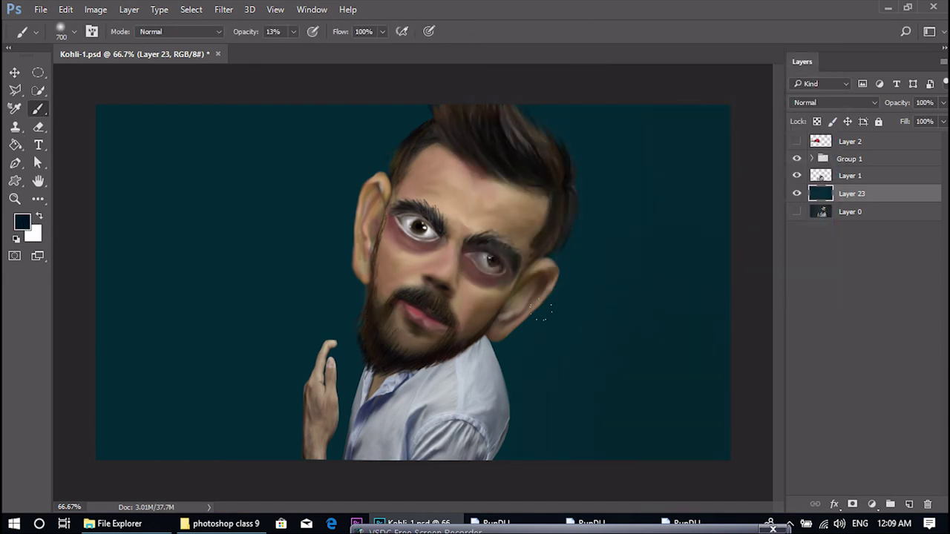
pyautogui.click(294, 32)
pyautogui.moveTo(293, 49); pyautogui.dragTo(358, 50)
pyautogui.moveTo(691, 89)
pyautogui.mouseDown()
pyautogui.moveTo(743, 171)
pyautogui.moveTo(104, 468)
pyautogui.moveTo(431, 70)
pyautogui.mouseUp()
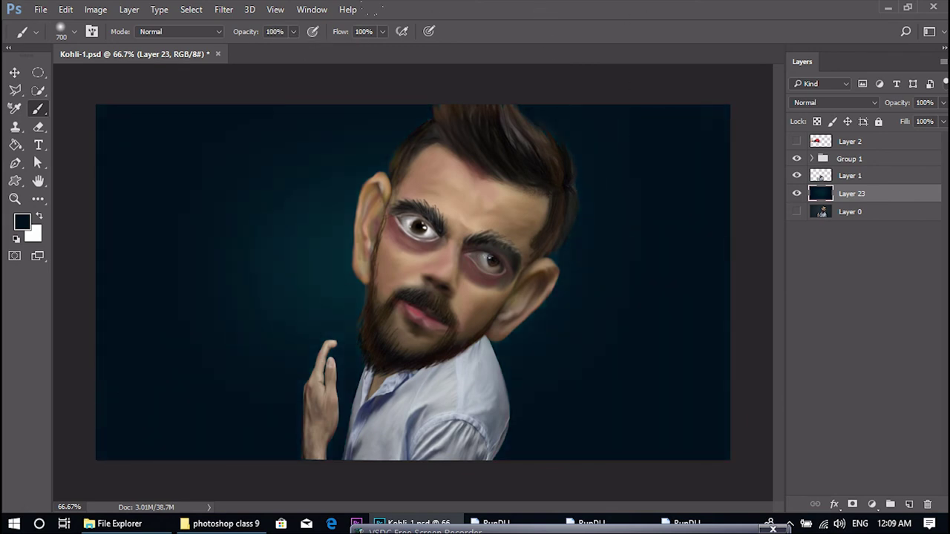
# - Darken the background's edges and corners with a soft 800 px near-black brush, keeping a teal glow behind the head
pyautogui.click(24, 222)
pyautogui.click(641, 254)
pyautogui.click(777, 81)
pyautogui.moveTo(716, 112)
pyautogui.mouseDown()
pyautogui.moveTo(688, 308)
pyautogui.moveTo(661, 220)
pyautogui.mouseUp()
pyautogui.press(']')
pyautogui.press(']')
pyautogui.press(']')
pyautogui.press(']')
pyautogui.press(']')
pyautogui.press(']')
pyautogui.press(']')
pyautogui.moveTo(705, 312)
pyautogui.mouseDown()
pyautogui.moveTo(668, 490)
pyautogui.moveTo(82, 200)
pyautogui.moveTo(119, 97)
pyautogui.moveTo(253, 82)
pyautogui.mouseUp()
# - Show Layer 2 to check the boxing glove against the shaded background, and hide it again
pyautogui.click(15, 72)
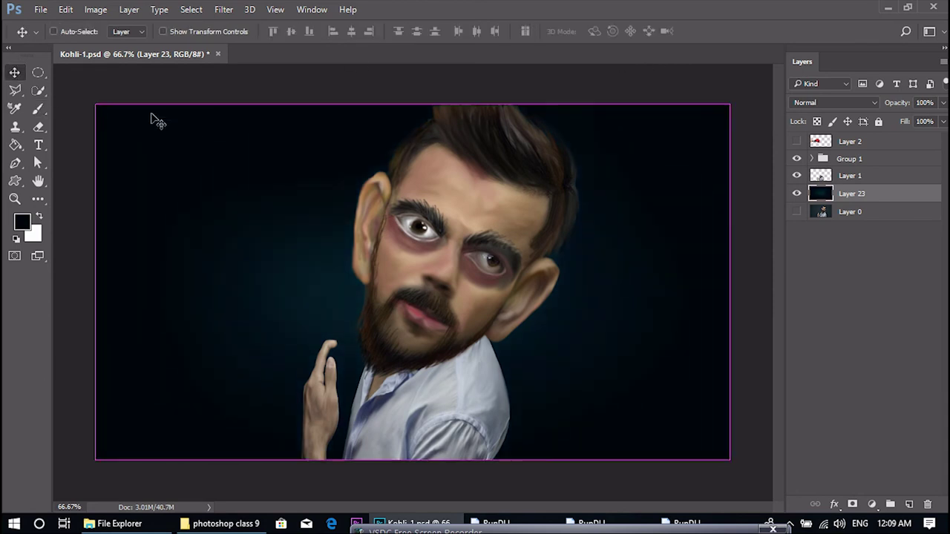
pyautogui.hotkey('ctrl', '-')
pyautogui.click(796, 141)
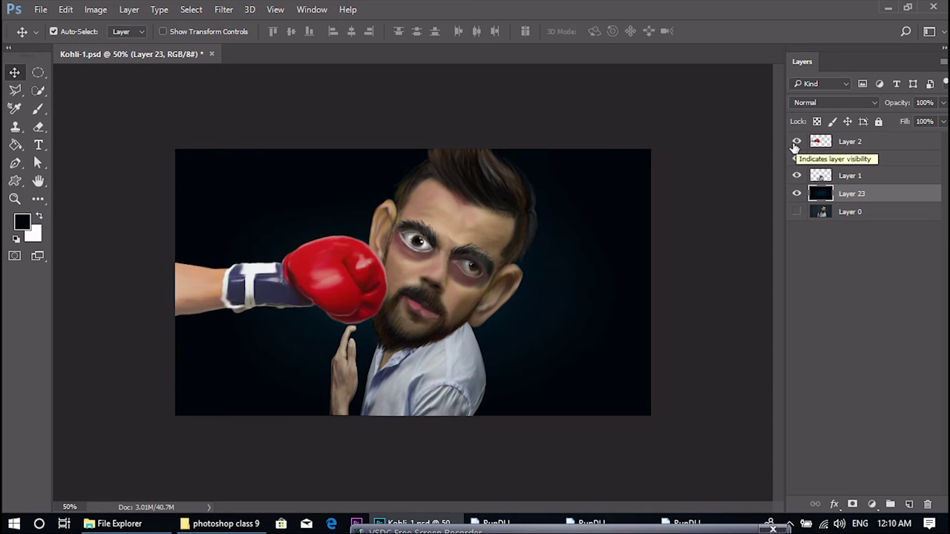
pyautogui.hotkey('ctrl', '+')
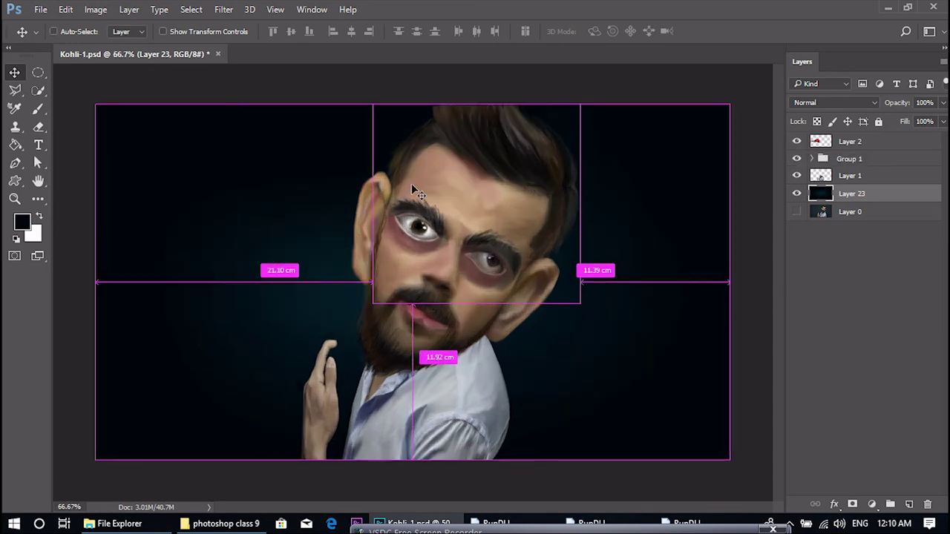
pyautogui.click(797, 141)
# - Pick a golden yellow brush colour and create a new layer at the top of Group 1
pyautogui.click(38, 109)
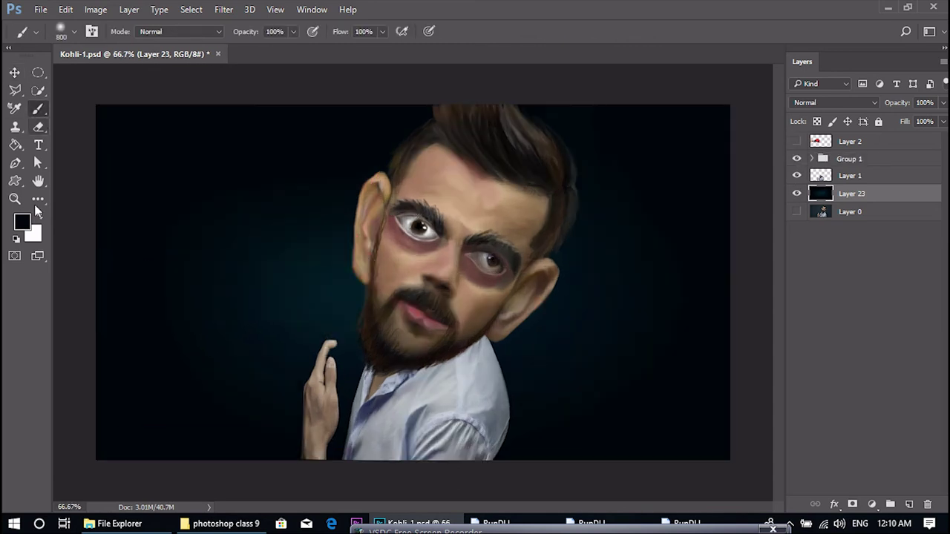
pyautogui.click(23, 222)
pyautogui.click(663, 239)
pyautogui.click(641, 91)
pyautogui.click(786, 77)
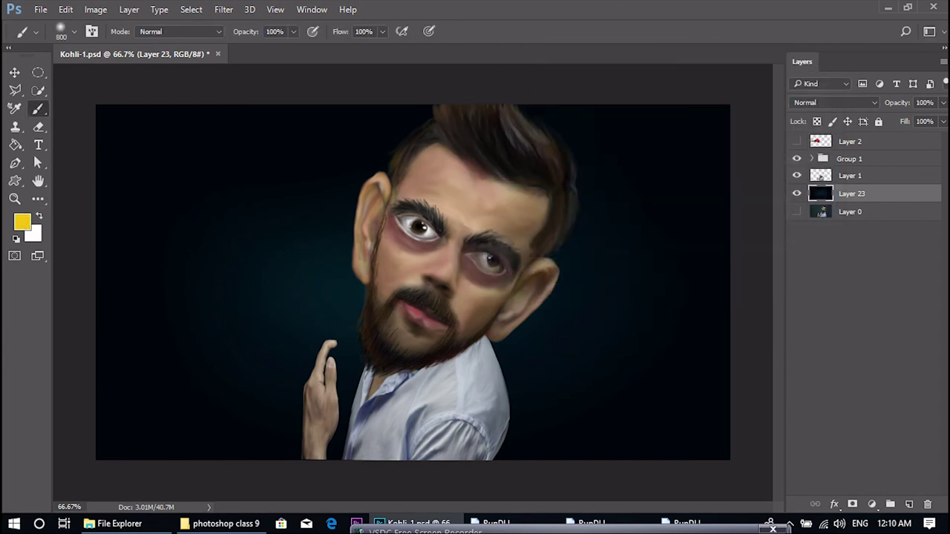
pyautogui.click(813, 159)
pyautogui.click(869, 180)
pyautogui.click(909, 505)
# - Paint many thin golden strands with a 4 px brush, following the flow of the quiff above the forehead
pyautogui.hotkey('ctrl', '+')
pyautogui.moveTo(533, 124)
pyautogui.mouseDown()
pyautogui.moveTo(456, 319)
pyautogui.moveTo(467, 284)
pyautogui.moveTo(451, 238)
pyautogui.mouseUp()
pyautogui.press('[')
pyautogui.press('[')
pyautogui.press('[')
pyautogui.press('[')
pyautogui.press('[')
pyautogui.press('[')
pyautogui.press('[')
pyautogui.press('[')
pyautogui.hotkey('ctrl', 'z')
pyautogui.press('[')
pyautogui.press('[')
pyautogui.press('[')
pyautogui.moveTo(469, 307); pyautogui.dragTo(448, 221)
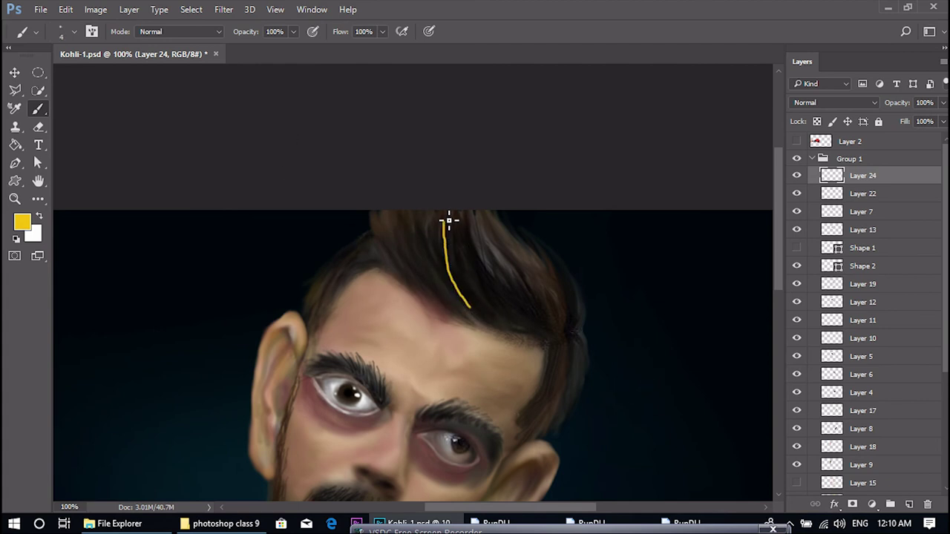
pyautogui.moveTo(470, 277); pyautogui.dragTo(456, 211)
pyautogui.moveTo(450, 300); pyautogui.dragTo(432, 211)
pyautogui.moveTo(435, 294); pyautogui.dragTo(418, 225)
pyautogui.moveTo(490, 284); pyautogui.dragTo(476, 210)
pyautogui.moveTo(542, 316)
pyautogui.mouseDown()
pyautogui.moveTo(501, 265)
pyautogui.moveTo(490, 210)
pyautogui.mouseUp()
pyautogui.moveTo(515, 320)
pyautogui.mouseDown()
pyautogui.moveTo(477, 250)
pyautogui.moveTo(471, 210)
pyautogui.mouseUp()
pyautogui.moveTo(501, 318); pyautogui.dragTo(470, 209)
pyautogui.moveTo(468, 296); pyautogui.dragTo(450, 210)
pyautogui.moveTo(472, 319)
pyautogui.mouseDown()
pyautogui.moveTo(452, 288)
pyautogui.moveTo(439, 210)
pyautogui.mouseUp()
pyautogui.moveTo(450, 309)
pyautogui.mouseDown()
pyautogui.moveTo(433, 280)
pyautogui.moveTo(421, 210)
pyautogui.mouseUp()
pyautogui.moveTo(429, 306); pyautogui.dragTo(407, 229)
pyautogui.moveTo(418, 294); pyautogui.dragTo(389, 211)
pyautogui.moveTo(470, 320); pyautogui.dragTo(399, 234)
pyautogui.moveTo(426, 306); pyautogui.dragTo(388, 210)
pyautogui.moveTo(405, 288); pyautogui.dragTo(376, 210)
pyautogui.moveTo(408, 268); pyautogui.dragTo(381, 211)
pyautogui.moveTo(432, 269); pyautogui.dragTo(438, 214)
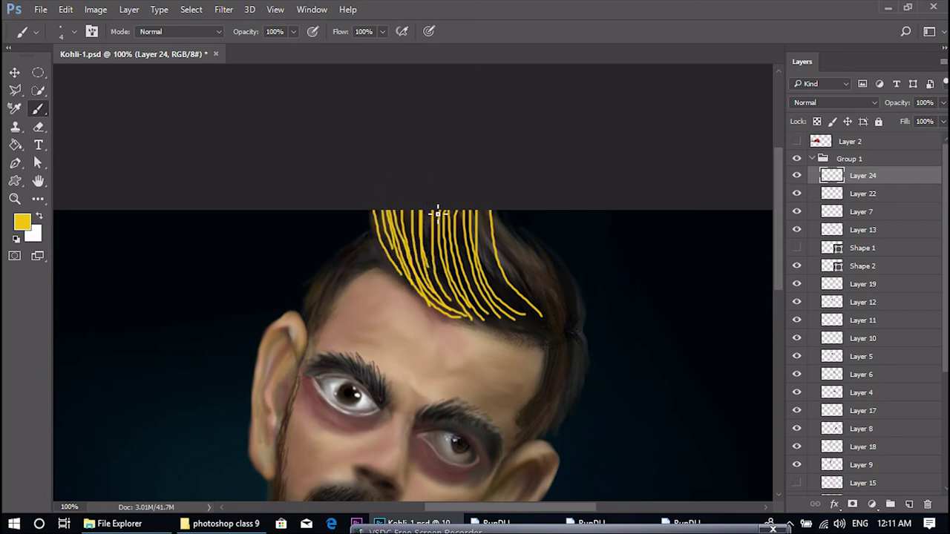
pyautogui.moveTo(537, 321); pyautogui.dragTo(481, 211)
pyautogui.moveTo(542, 301); pyautogui.dragTo(488, 202)
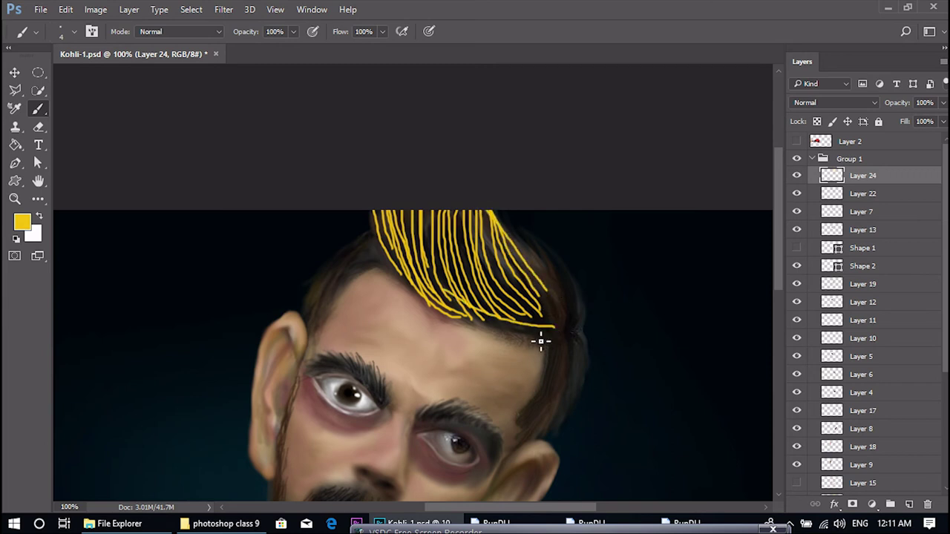
# - Paint golden strands along the front hairline and down the hair on both sides of the head
pyautogui.moveTo(553, 335); pyautogui.dragTo(478, 312)
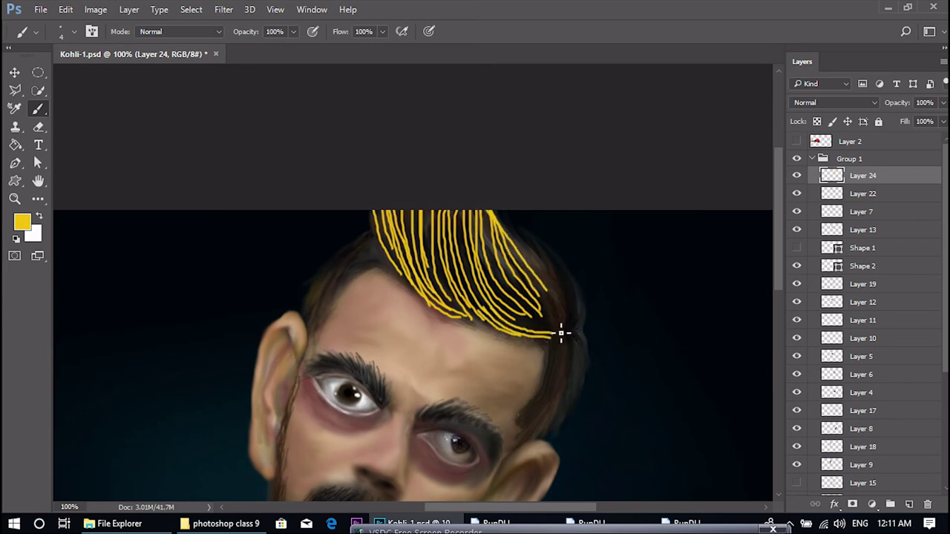
pyautogui.moveTo(561, 346)
pyautogui.mouseDown()
pyautogui.moveTo(528, 440)
pyautogui.moveTo(557, 444)
pyautogui.mouseUp()
pyautogui.hotkey('ctrl', 'z')
pyautogui.moveTo(570, 343)
pyautogui.mouseDown()
pyautogui.moveTo(544, 429)
pyautogui.moveTo(526, 440)
pyautogui.mouseUp()
pyautogui.moveTo(553, 348)
pyautogui.mouseDown()
pyautogui.moveTo(539, 419)
pyautogui.moveTo(523, 440)
pyautogui.mouseUp()
pyautogui.moveTo(565, 335)
pyautogui.mouseDown()
pyautogui.moveTo(535, 263)
pyautogui.moveTo(505, 232)
pyautogui.mouseUp()
pyautogui.moveTo(574, 323)
pyautogui.mouseDown()
pyautogui.moveTo(576, 295)
pyautogui.moveTo(549, 236)
pyautogui.mouseUp()
pyautogui.moveTo(564, 316); pyautogui.dragTo(545, 241)
pyautogui.moveTo(379, 257)
pyautogui.mouseDown()
pyautogui.moveTo(312, 315)
pyautogui.moveTo(309, 296)
pyautogui.mouseUp()
pyautogui.moveTo(364, 240)
pyautogui.mouseDown()
pyautogui.moveTo(296, 288)
pyautogui.moveTo(305, 280)
pyautogui.mouseUp()
pyautogui.hotkey('ctrl', 'z')
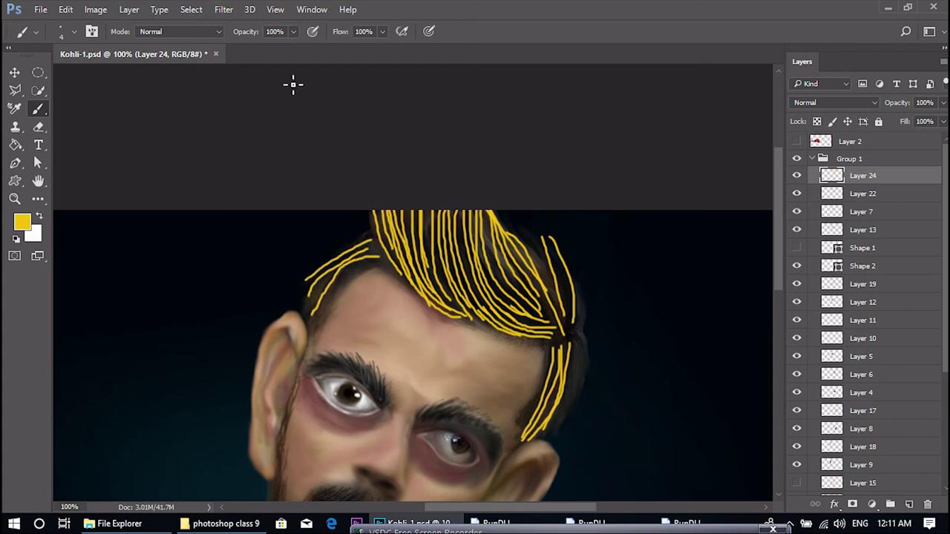
# - Lower the opacity of the golden strands layer to 8% so they blend into the hair
pyautogui.click(294, 31)
pyautogui.moveTo(295, 49); pyautogui.dragTo(282, 49)
pyautogui.click(943, 102)
pyautogui.moveTo(943, 121); pyautogui.dragTo(865, 123)
pyautogui.hotkey('ctrl', '-')
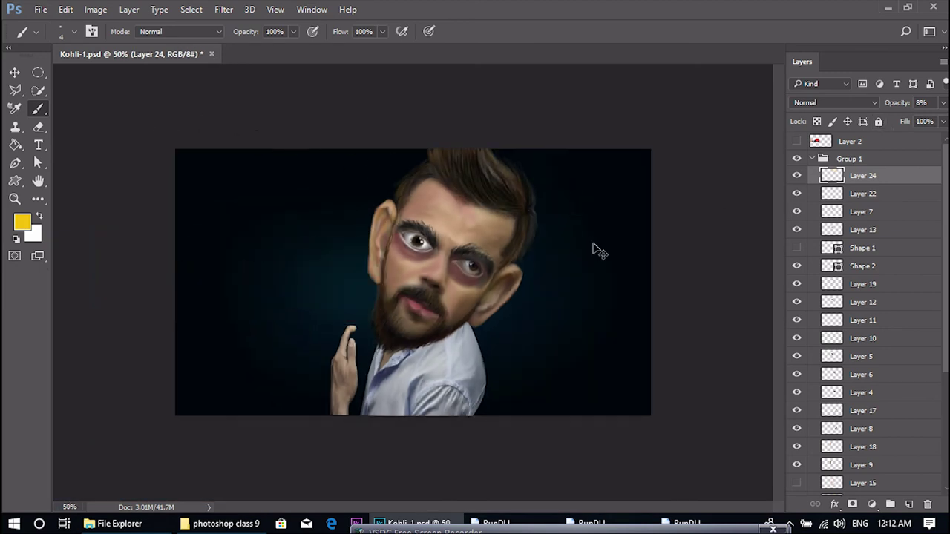
pyautogui.hotkey('ctrl', '+')
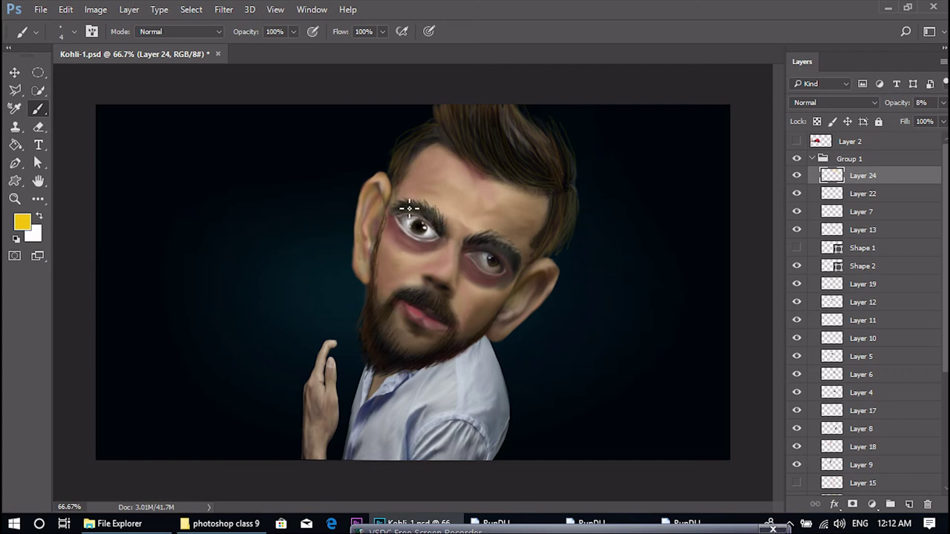
# - Paint thin golden hairs along the eyebrows on the same strands layer
pyautogui.scroll(2, 469, 248)
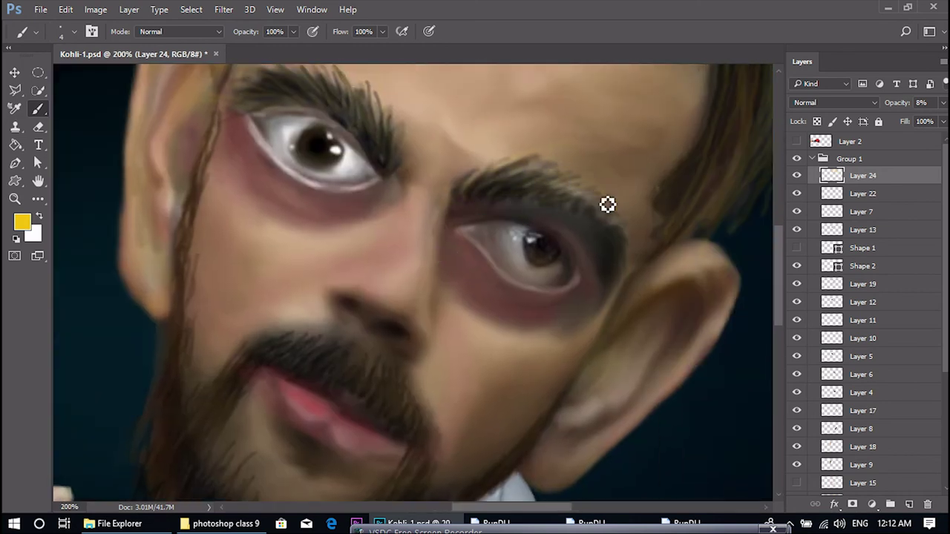
pyautogui.moveTo(615, 259); pyautogui.dragTo(637, 299)
pyautogui.moveTo(609, 245); pyautogui.dragTo(616, 323)
pyautogui.moveTo(611, 271); pyautogui.dragTo(622, 291)
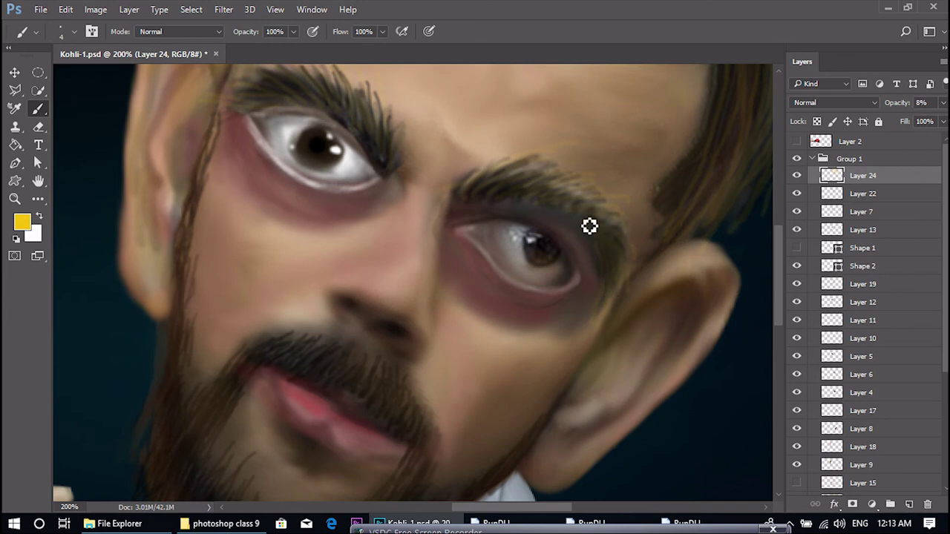
# - Raise the opacity of the golden strands layer to 11%
pyautogui.click(942, 103)
pyautogui.moveTo(883, 121); pyautogui.dragTo(883, 124)
pyautogui.hotkey('ctrl', '-')
pyautogui.hotkey('ctrl', '-')
pyautogui.click(943, 103)
pyautogui.press('v')
pyautogui.press('b')
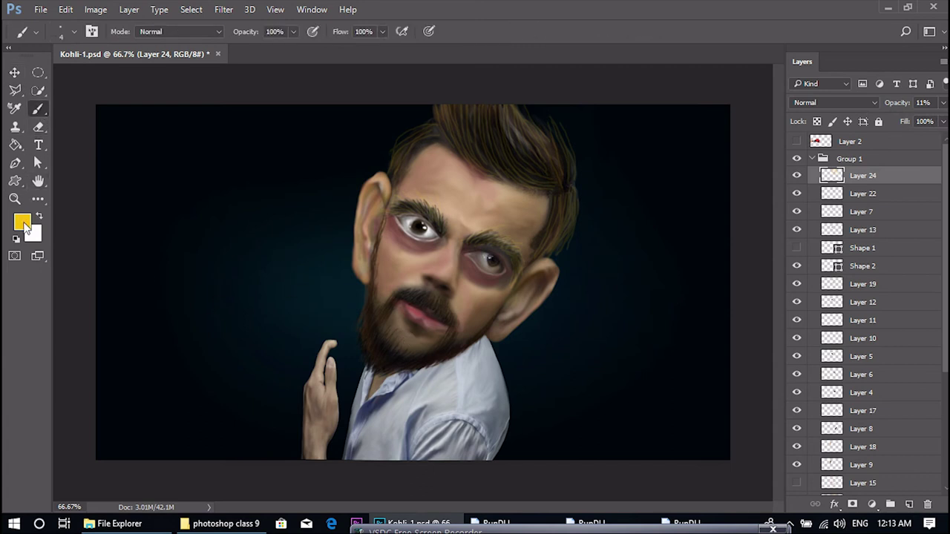
# - Pick a bright red brush colour and create a new layer above Layer 24 for the blood
pyautogui.click(22, 223)
pyautogui.moveTo(653, 241); pyautogui.dragTo(662, 282)
pyautogui.click(909, 504)
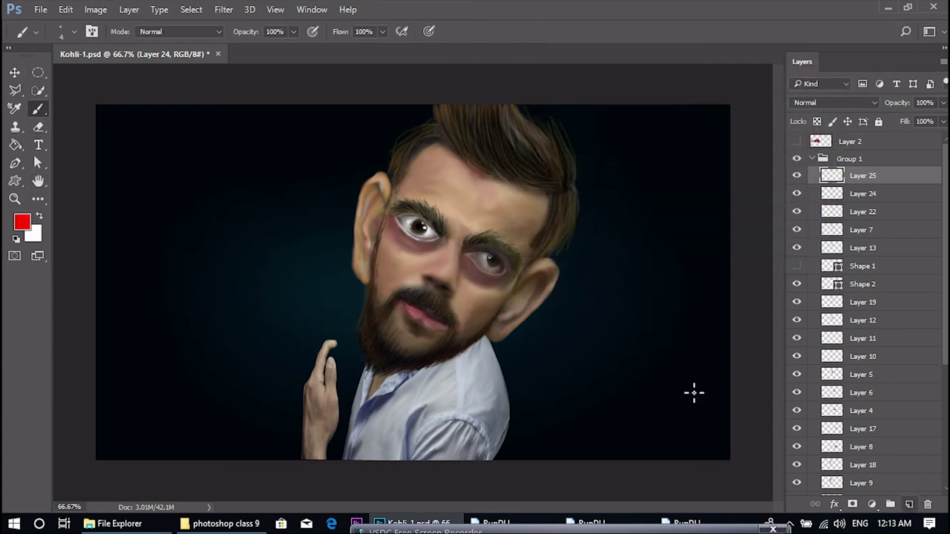
# - Paint two red blood streaks from the corner of the mouth across the beard, with drops on the earlobe
pyautogui.press(']')
pyautogui.press(']')
pyautogui.press(']')
pyautogui.press(']')
pyautogui.press(']')
pyautogui.scroll(2, 467, 343)
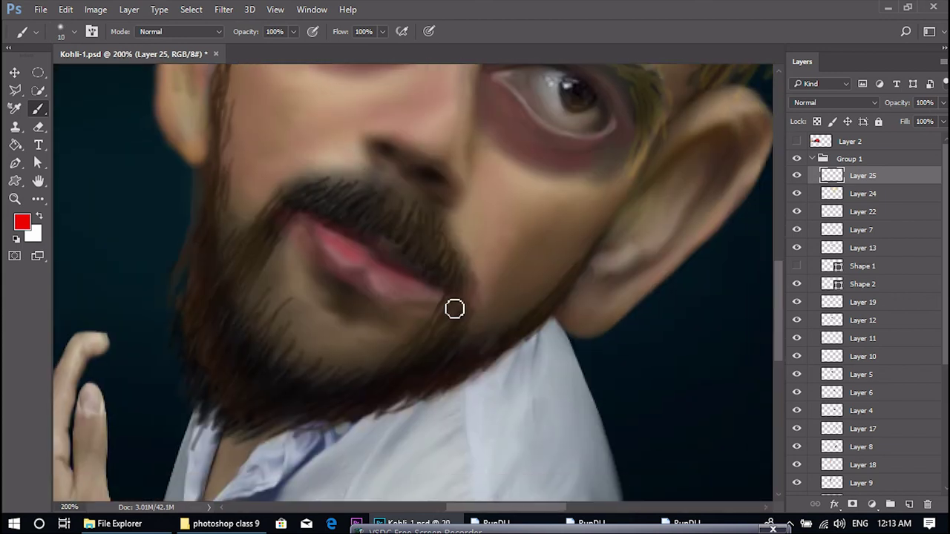
pyautogui.moveTo(448, 294)
pyautogui.mouseDown()
pyautogui.moveTo(554, 317)
pyautogui.moveTo(533, 305)
pyautogui.mouseUp()
pyautogui.moveTo(587, 321)
pyautogui.mouseDown()
pyautogui.moveTo(611, 329)
pyautogui.moveTo(606, 309)
pyautogui.moveTo(577, 311)
pyautogui.mouseUp()
pyautogui.click(558, 313)
pyautogui.moveTo(629, 340); pyautogui.dragTo(642, 308)
pyautogui.moveTo(505, 284); pyautogui.dragTo(565, 286)
pyautogui.moveTo(492, 284); pyautogui.dragTo(465, 282)
# - Add red drops at the end of the blood streaks, around the earlobe and just beyond the ear
pyautogui.hscroll(2, 574, 312)
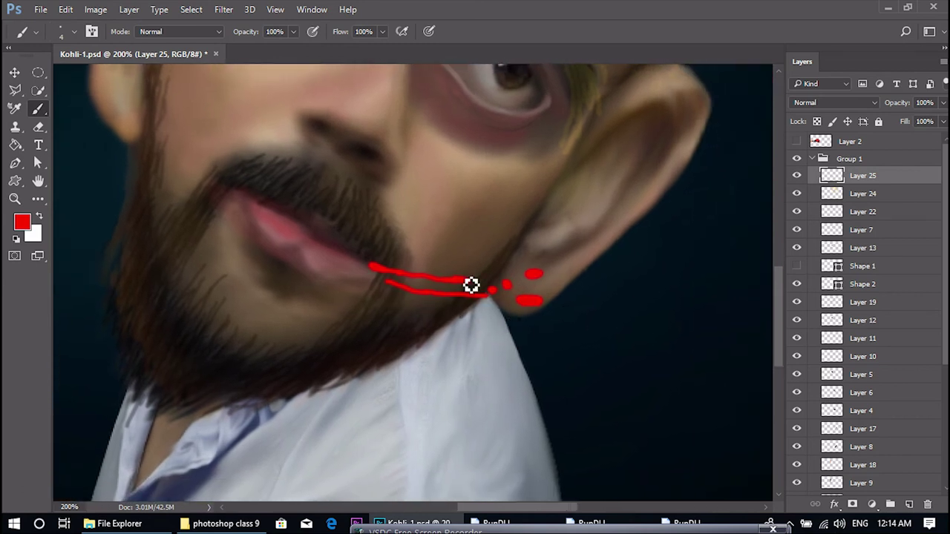
pyautogui.moveTo(405, 269); pyautogui.dragTo(444, 266)
pyautogui.hotkey('ctrl', 'z')
pyautogui.moveTo(500, 272); pyautogui.dragTo(486, 274)
pyautogui.click(507, 285)
pyautogui.moveTo(564, 289); pyautogui.dragTo(581, 285)
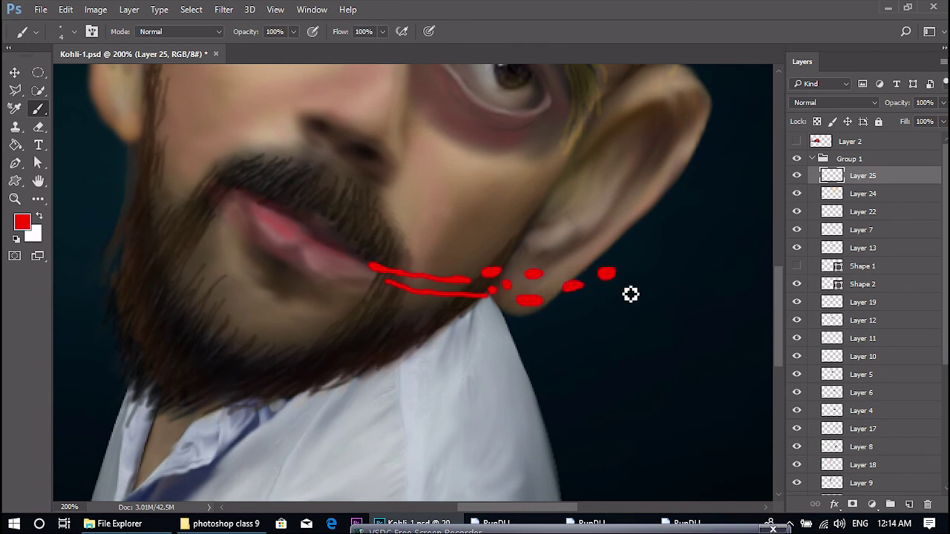
# - Scatter red blood drops and short smears from the shoulder out across the dark background
pyautogui.hotkey('ctrl', '-')
pyautogui.click(505, 311)
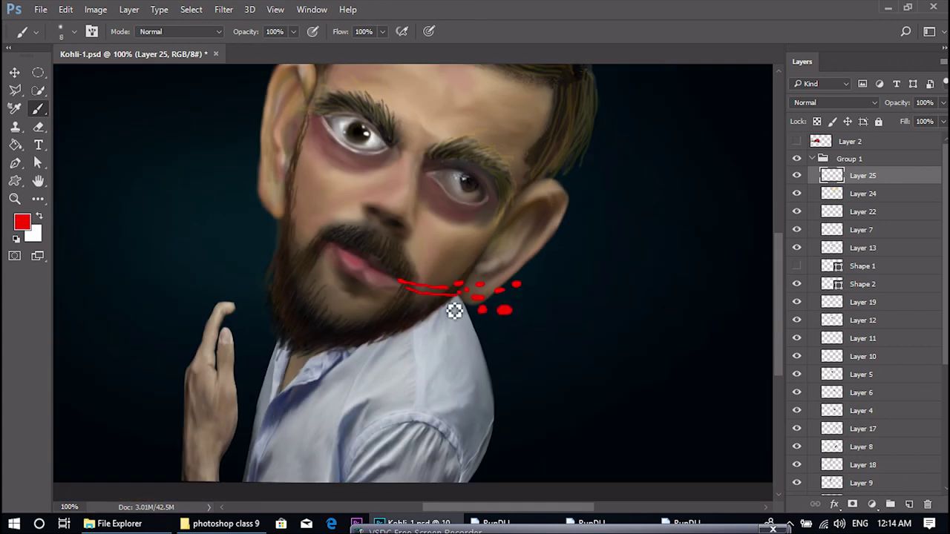
pyautogui.click(566, 321)
pyautogui.click(533, 323)
pyautogui.click(607, 304)
pyautogui.click(629, 329)
pyautogui.click(668, 320)
pyautogui.click(731, 320)
pyautogui.moveTo(671, 351); pyautogui.dragTo(690, 347)
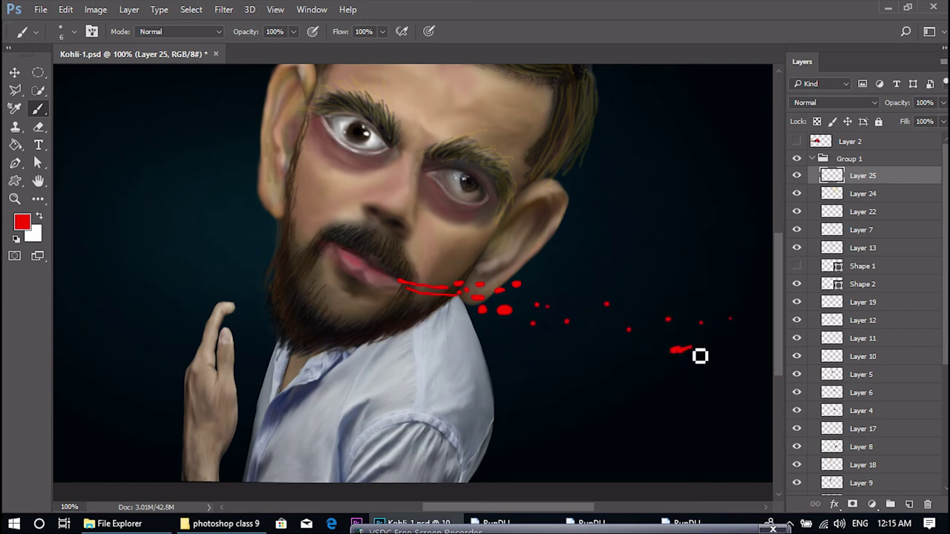
pyautogui.click(639, 311)
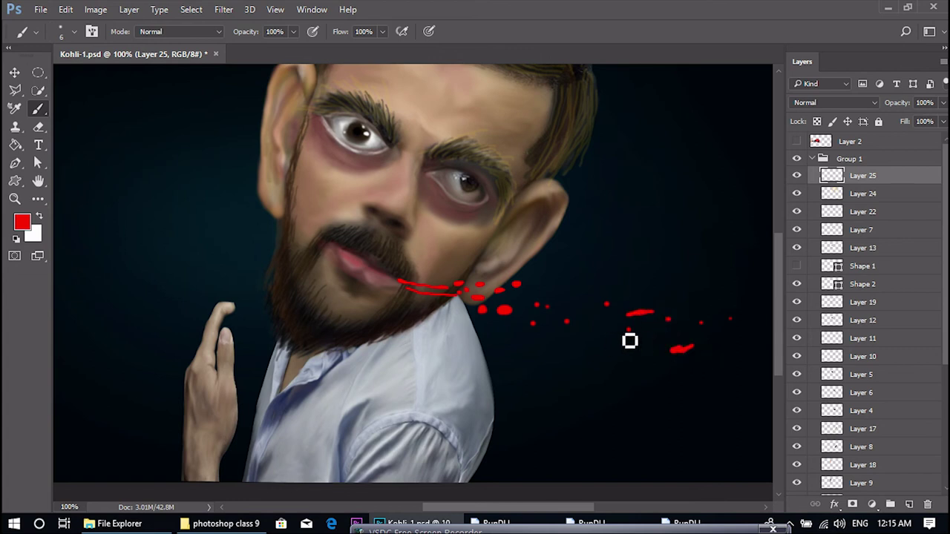
# - Add a larger red drop beyond the ear and more small drops at the far end of the spatter
pyautogui.hotkey('ctrl', '-')
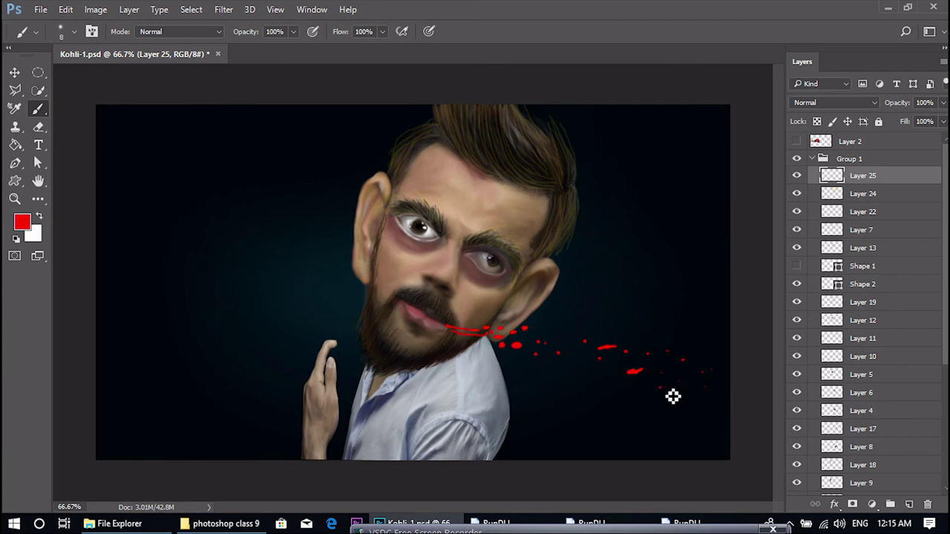
pyautogui.press(']')
pyautogui.press(']')
pyautogui.press(']')
pyautogui.press(']')
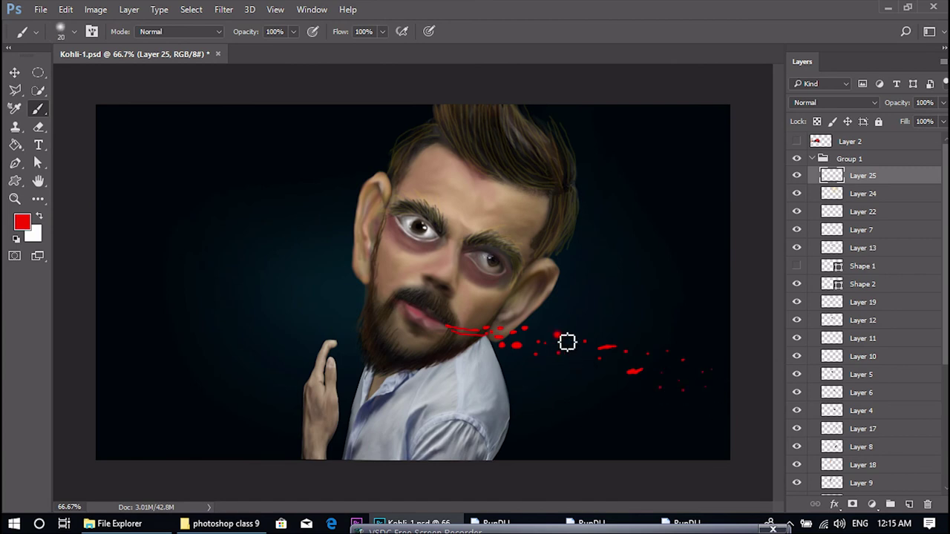
pyautogui.press('[')
pyautogui.press('[')
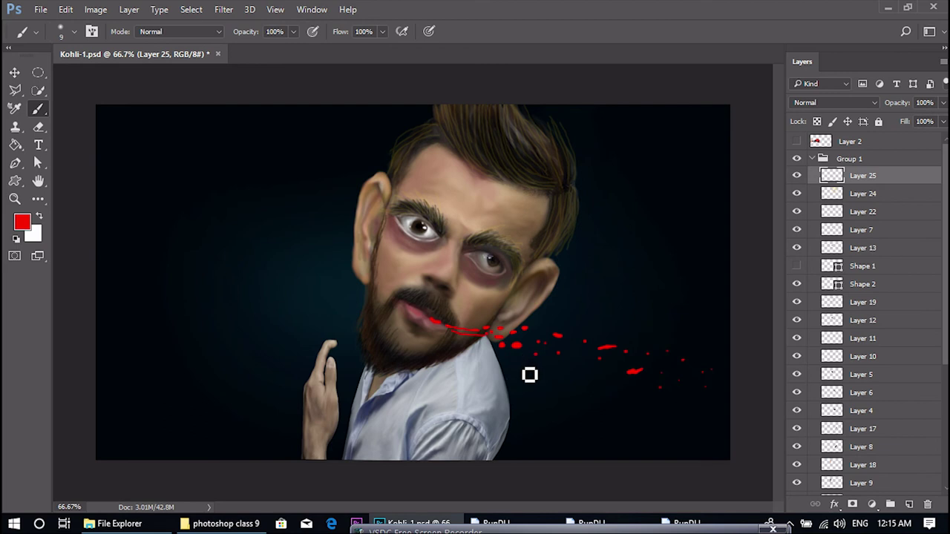
# - Redo the blood on the lips with a 6 px brush, running red streaks towards the corner of the mouth
pyautogui.hotkey('ctrl', '+')
pyautogui.hotkey('ctrl', '+')
pyautogui.hotkey('ctrl', 'z')
pyautogui.press('[')
pyautogui.press('[')
pyautogui.press('[')
pyautogui.moveTo(471, 387)
pyautogui.mouseDown()
pyautogui.moveTo(450, 380)
pyautogui.moveTo(514, 412)
pyautogui.moveTo(465, 393)
pyautogui.moveTo(533, 438)
pyautogui.moveTo(441, 369)
pyautogui.mouseUp()
pyautogui.hotkey('ctrl', 'z')
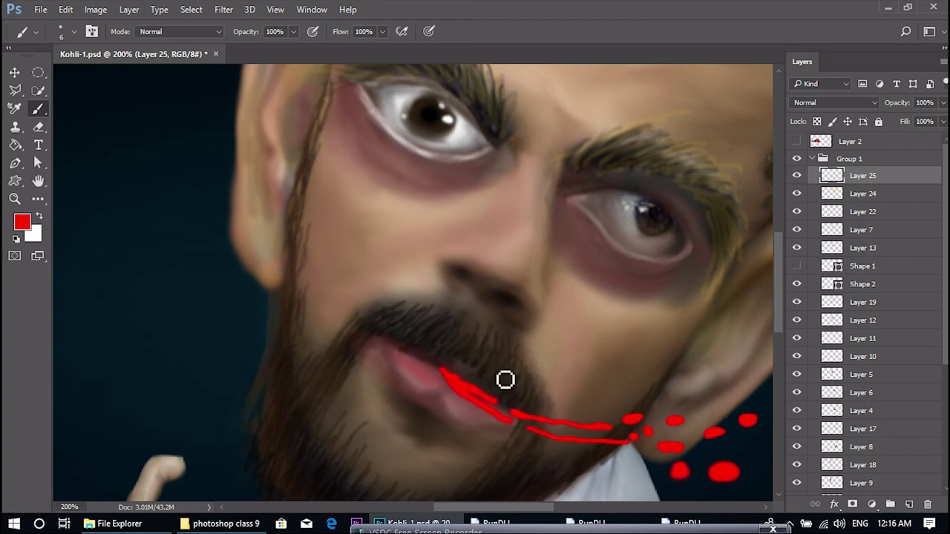
# - Paint blood under the nostril and dot small red drops over the moustache and cheek with a 3 px brush
pyautogui.moveTo(491, 310); pyautogui.dragTo(498, 307)
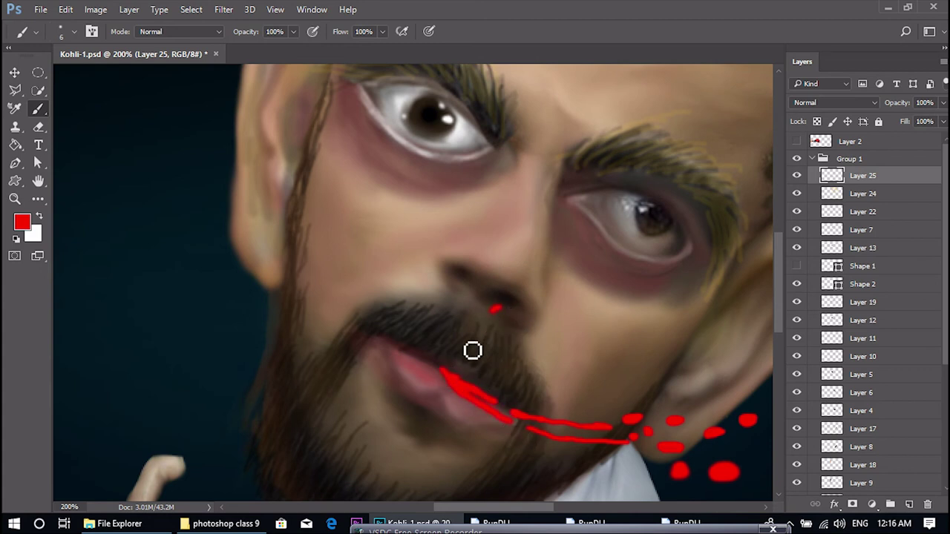
pyautogui.press('[')
pyautogui.press('[')
pyautogui.press('[')
pyautogui.moveTo(473, 341); pyautogui.dragTo(468, 345)
pyautogui.click(502, 355)
pyautogui.click(520, 345)
pyautogui.click(524, 370)
pyautogui.click(511, 382)
pyautogui.click(481, 373)
pyautogui.click(544, 385)
pyautogui.click(539, 343)
pyautogui.click(517, 330)
pyautogui.hotkey('ctrl', '0')
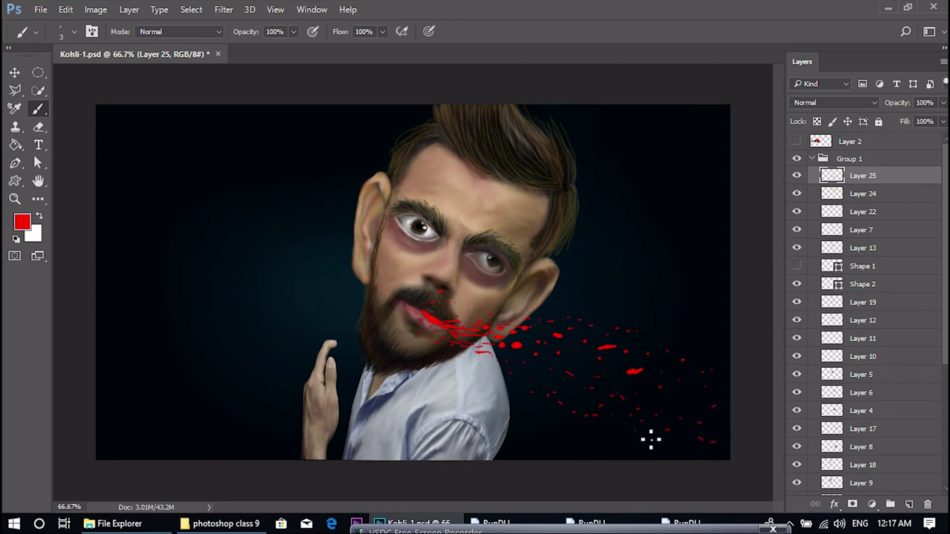
# - Darken parts of the blood streaks on the lips using the Burn tool with a 7 px brush
pyautogui.click(16, 198)
pyautogui.click(38, 199)
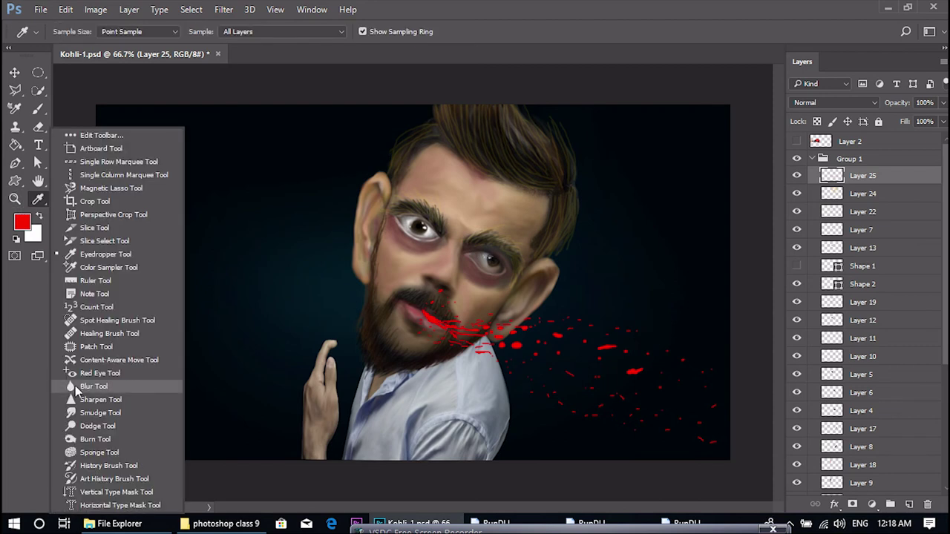
pyautogui.click(82, 421)
pyautogui.hotkey('ctrl', '+')
pyautogui.press('[')
pyautogui.press('[')
pyautogui.press('[')
pyautogui.moveTo(436, 336)
pyautogui.mouseDown()
pyautogui.moveTo(509, 384)
pyautogui.moveTo(446, 323)
pyautogui.mouseUp()
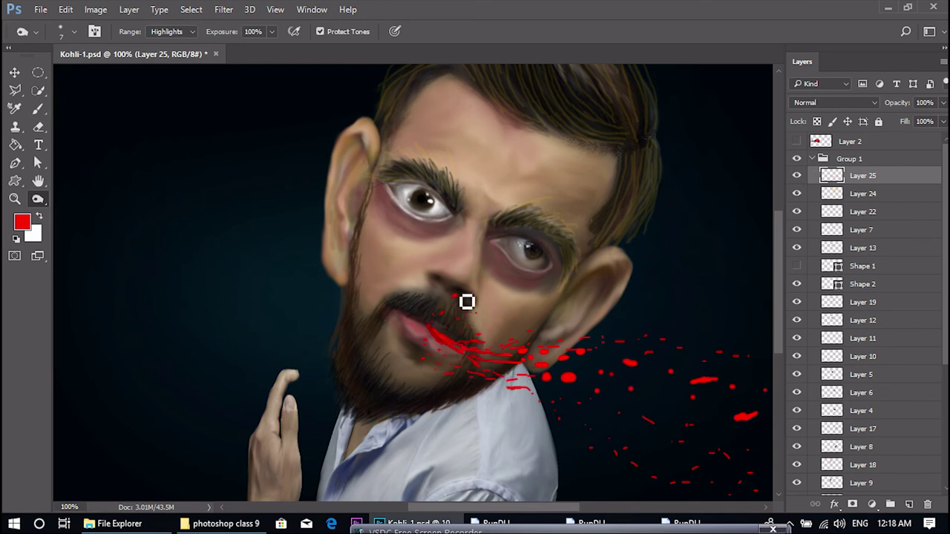
# - Burn the blood drops scattered across the cheek, shirt and background with larger brushes, up to 70 px
pyautogui.press(']')
pyautogui.press(']')
pyautogui.press(']')
pyautogui.press(']')
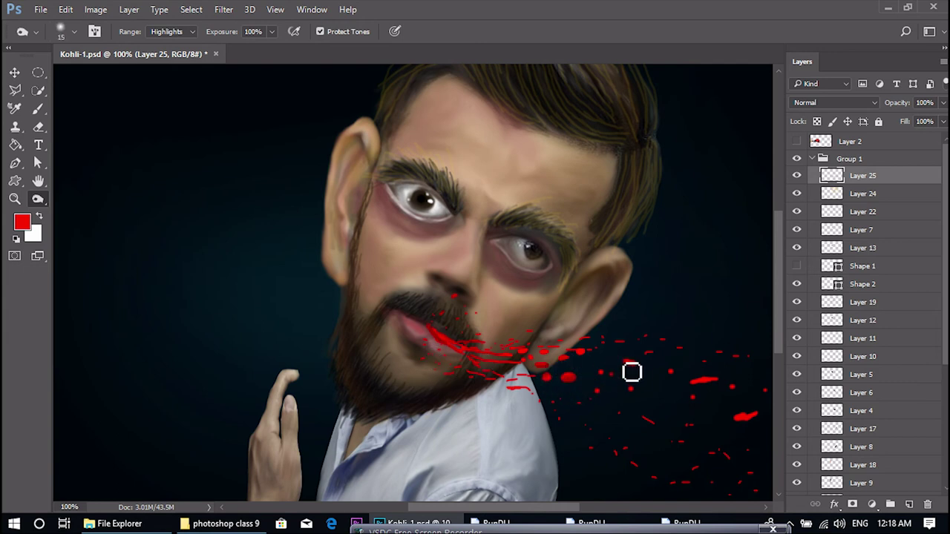
pyautogui.press(']')
pyautogui.press(']')
pyautogui.press(']')
pyautogui.press(']')
pyautogui.press(']')
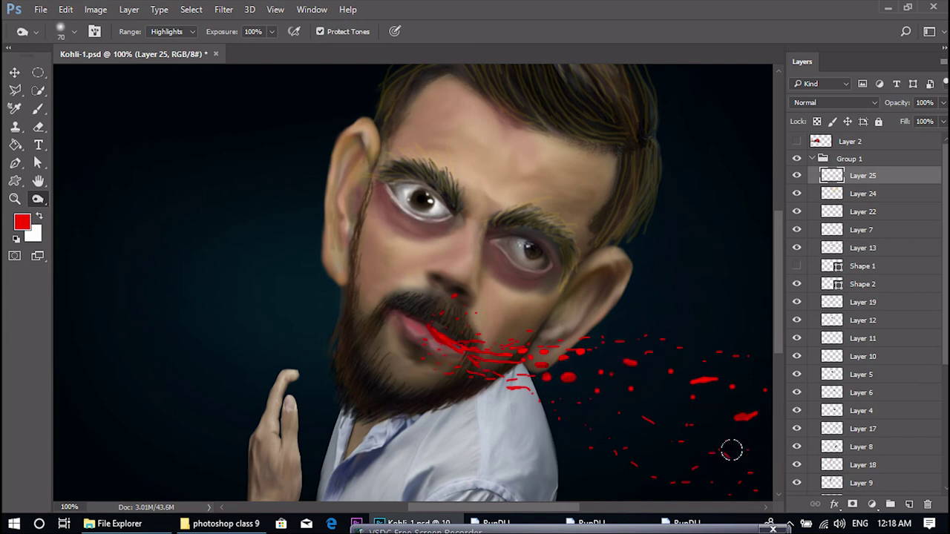
pyautogui.hotkey('ctrl', '-')
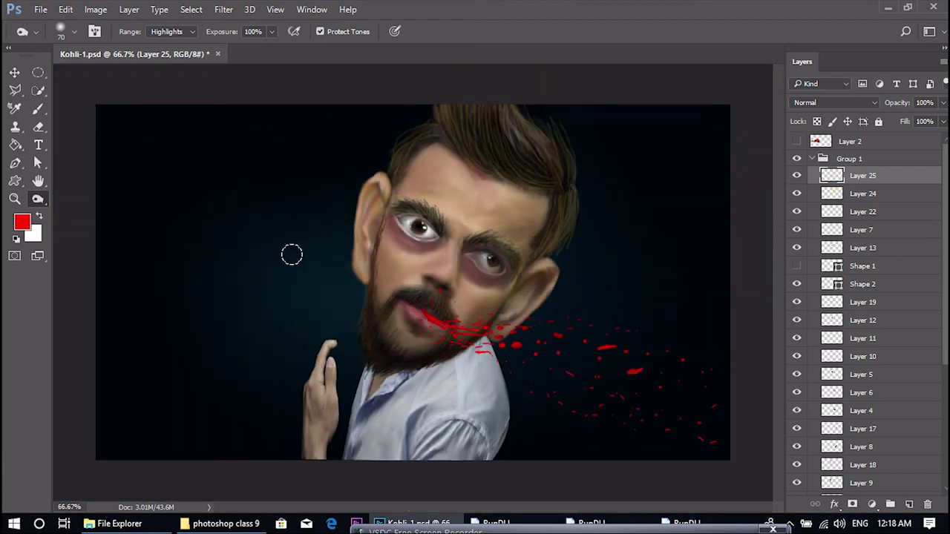
pyautogui.click(39, 127)
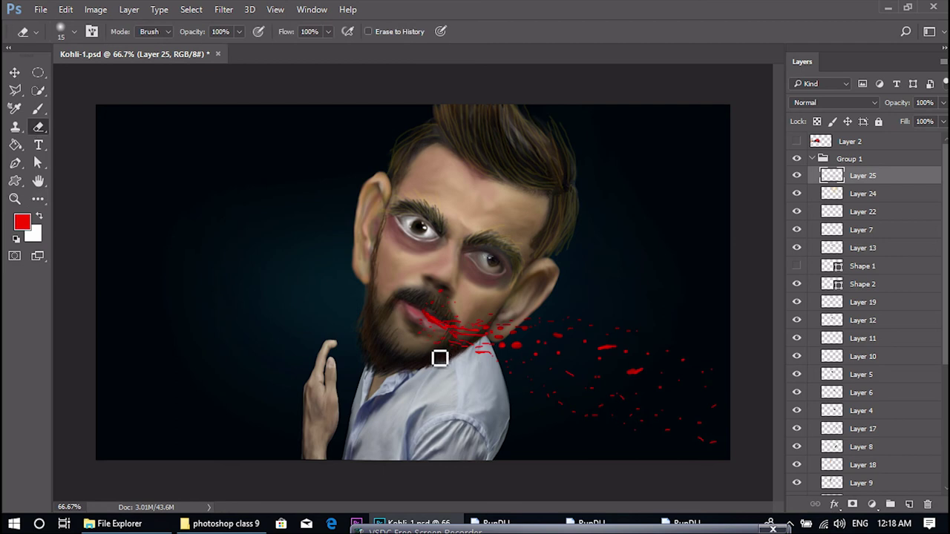
pyautogui.press(']')
pyautogui.press(']')
pyautogui.press(']')
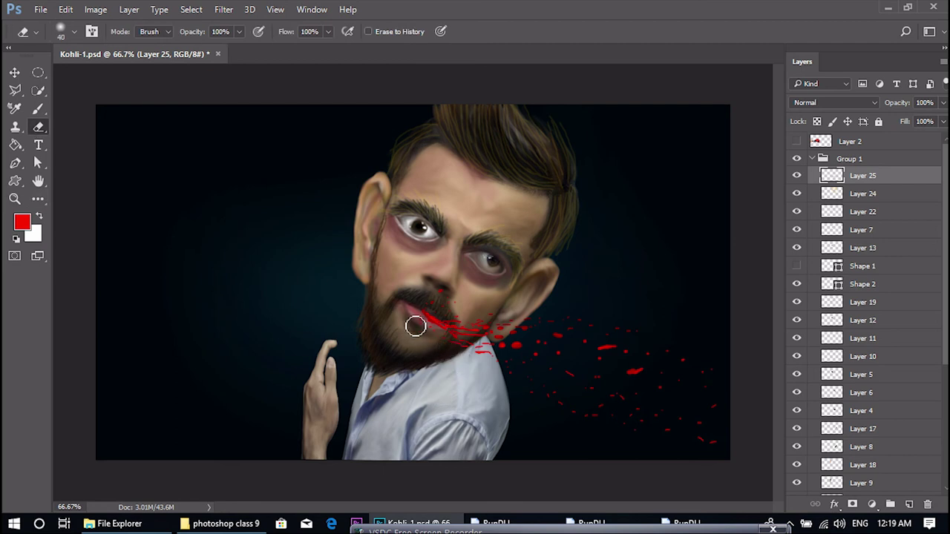
pyautogui.click(15, 72)
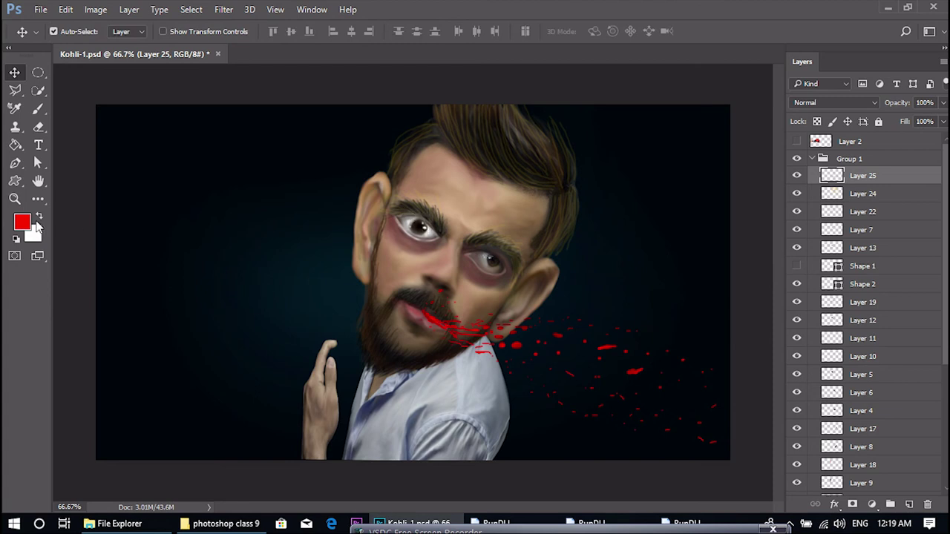
# - Paint white highlights at 28% brush opacity along the blood streaks on the lips
pyautogui.click(39, 217)
pyautogui.press('b')
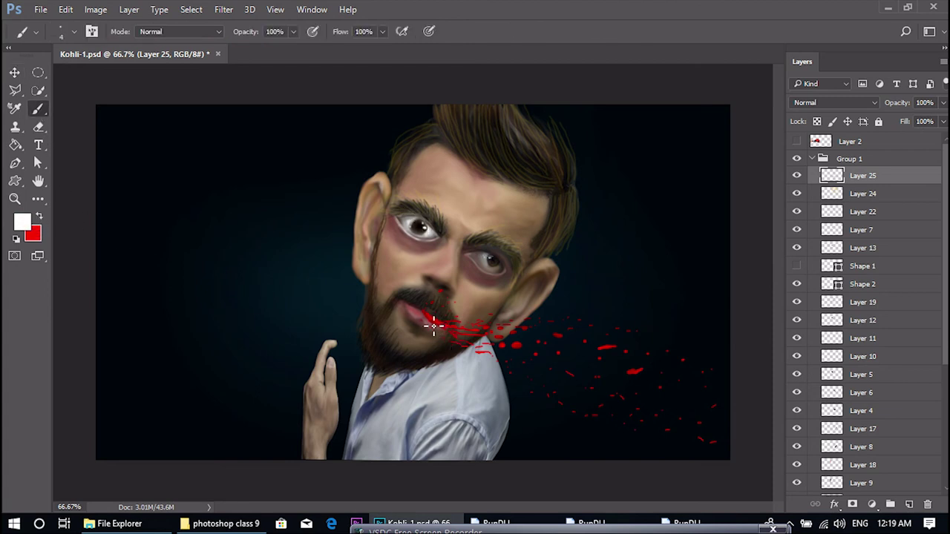
pyautogui.press(']')
pyautogui.hotkey('ctrl', '+')
pyautogui.hotkey('ctrl', '+')
pyautogui.moveTo(488, 337); pyautogui.dragTo(444, 222)
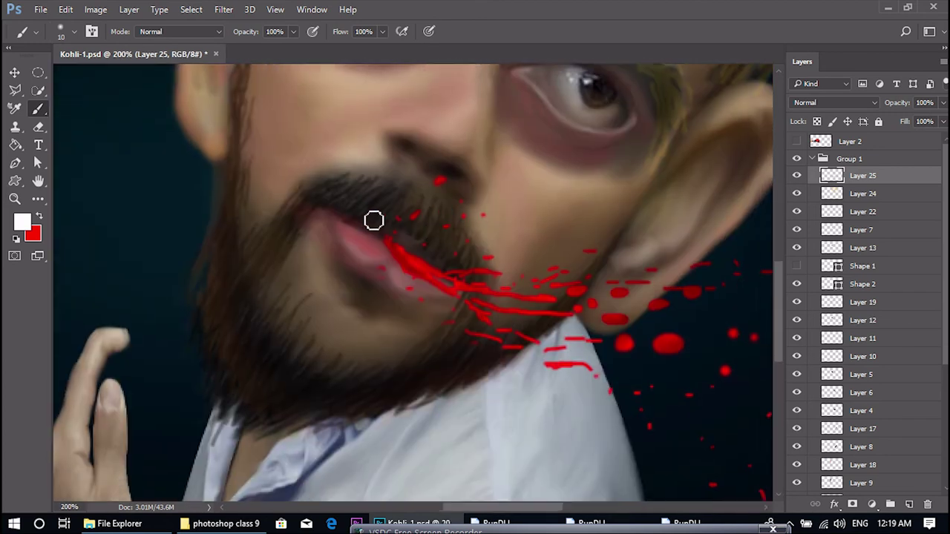
pyautogui.click(293, 33)
pyautogui.click(248, 48)
pyautogui.click(416, 265)
pyautogui.press('[')
pyautogui.press('[')
pyautogui.press('[')
pyautogui.moveTo(406, 256)
pyautogui.mouseDown()
pyautogui.moveTo(441, 277)
pyautogui.moveTo(417, 274)
pyautogui.moveTo(406, 256)
pyautogui.moveTo(451, 293)
pyautogui.moveTo(432, 271)
pyautogui.moveTo(469, 288)
pyautogui.mouseUp()
# - Add small white highlights to the blood drops beside the beard and below the ear with a 4 px brush
pyautogui.press('[')
pyautogui.press('[')
pyautogui.press('[')
pyautogui.moveTo(542, 298); pyautogui.dragTo(554, 299)
pyautogui.moveTo(676, 347)
pyautogui.mouseDown()
pyautogui.moveTo(621, 347)
pyautogui.moveTo(632, 324)
pyautogui.moveTo(443, 303)
pyautogui.mouseUp()
pyautogui.moveTo(630, 284); pyautogui.dragTo(638, 286)
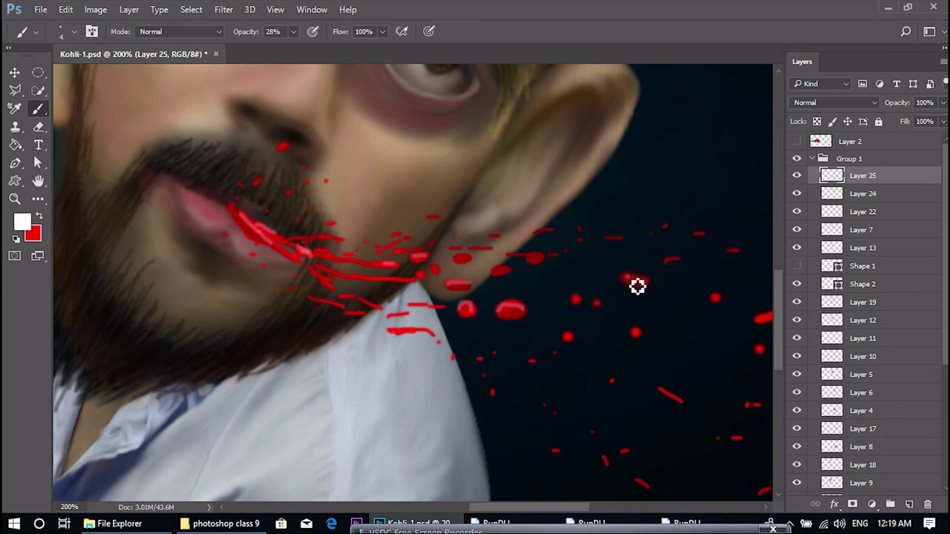
# - Highlight the larger blood drops and smears farther out across the dark background with the same faint white brush
pyautogui.moveTo(501, 291); pyautogui.dragTo(486, 290)
pyautogui.click(491, 304)
pyautogui.moveTo(609, 296); pyautogui.dragTo(522, 320)
pyautogui.moveTo(594, 316); pyautogui.dragTo(644, 305)
pyautogui.moveTo(566, 298); pyautogui.dragTo(453, 251)
pyautogui.moveTo(569, 342)
pyautogui.mouseDown()
pyautogui.moveTo(614, 324)
pyautogui.moveTo(599, 334)
pyautogui.moveTo(576, 311)
pyautogui.moveTo(633, 284)
pyautogui.mouseUp()
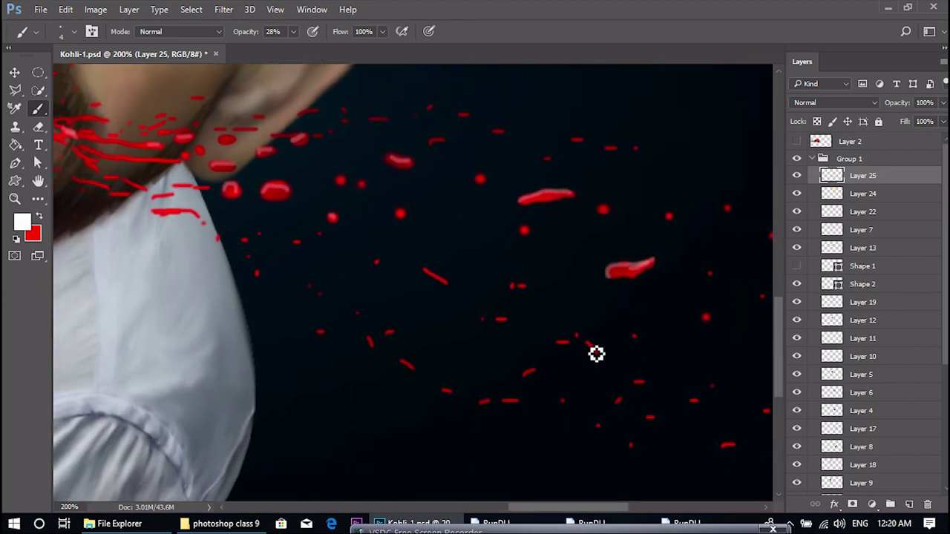
# - Touch up the white highlights on the lip blood, undoing the stray strokes on the moustache drops
pyautogui.moveTo(490, 245); pyautogui.dragTo(554, 344)
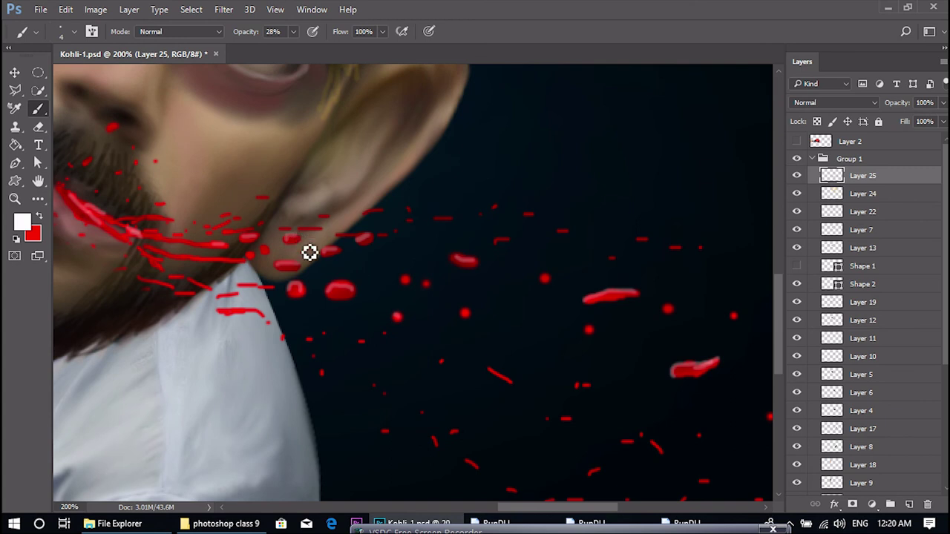
pyautogui.hotkey('ctrl', 'z')
pyautogui.moveTo(288, 264)
pyautogui.mouseDown()
pyautogui.moveTo(359, 262)
pyautogui.moveTo(374, 357)
pyautogui.moveTo(392, 382)
pyautogui.mouseUp()
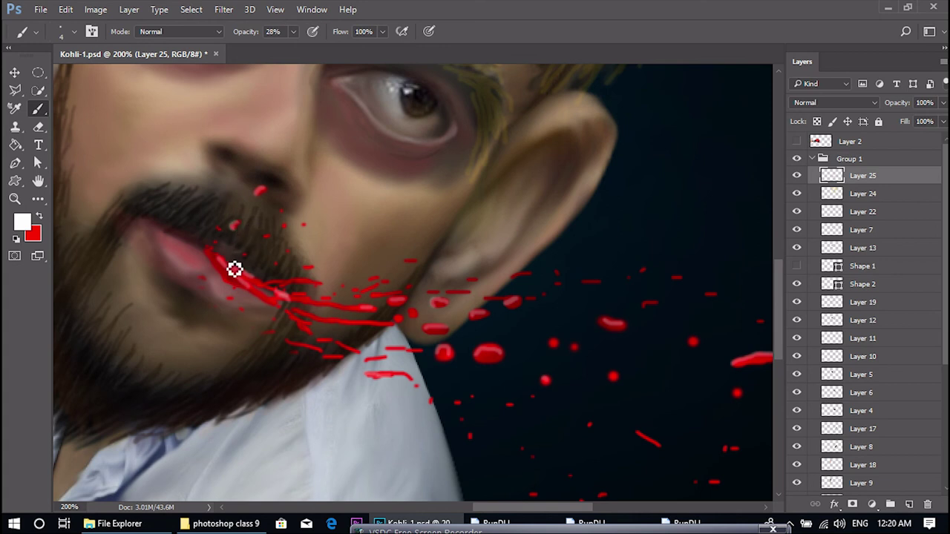
pyautogui.moveTo(217, 263)
pyautogui.mouseDown()
pyautogui.moveTo(268, 315)
pyautogui.moveTo(275, 309)
pyautogui.moveTo(255, 295)
pyautogui.moveTo(280, 311)
pyautogui.moveTo(244, 278)
pyautogui.moveTo(280, 298)
pyautogui.moveTo(220, 261)
pyautogui.mouseUp()
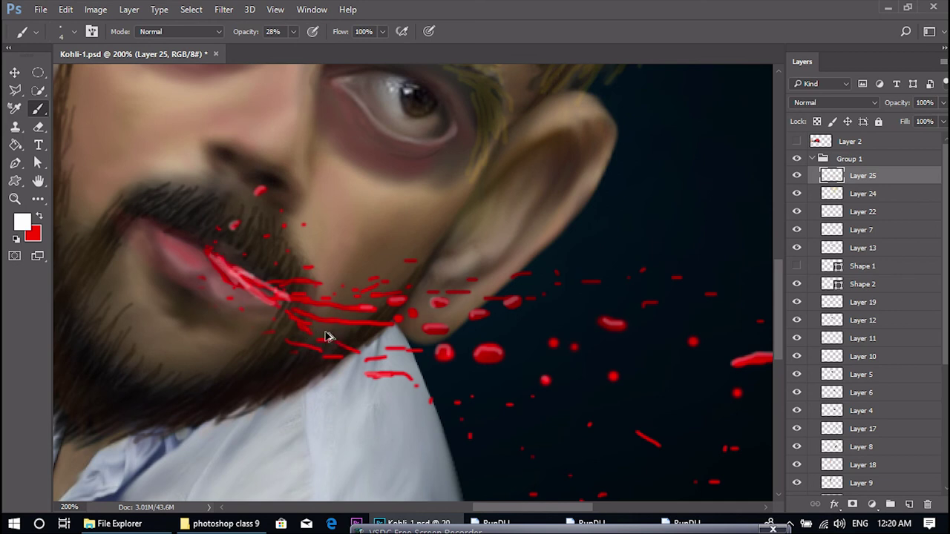
pyautogui.hotkey('ctrl', 'alt', 'z')
pyautogui.hotkey('ctrl', 'alt', 'z')
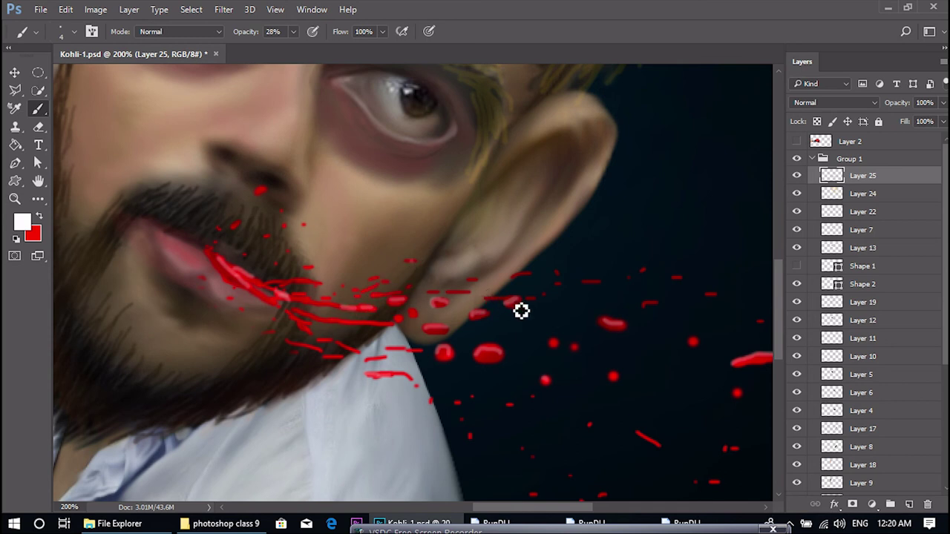
pyautogui.hotkey('ctrl', '-')
pyautogui.hotkey('ctrl', '-')
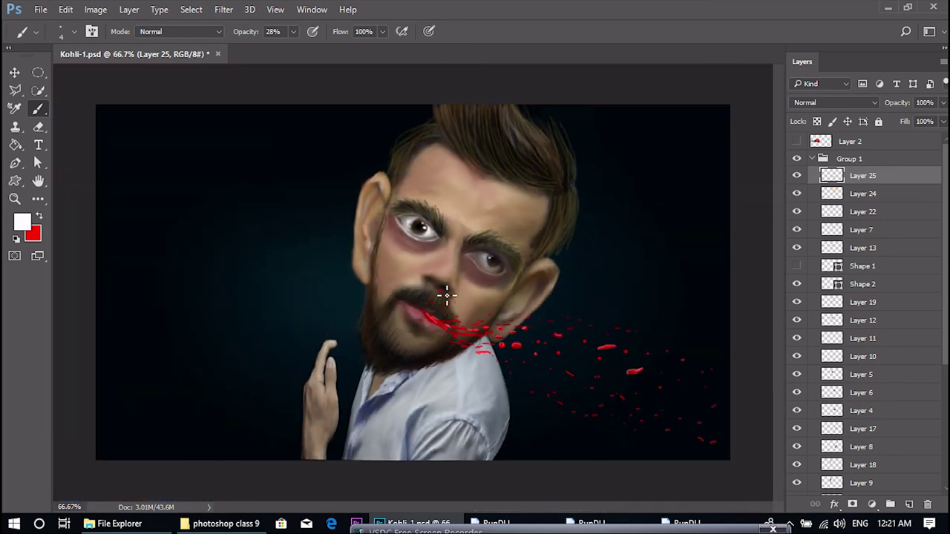
# - Show the boxing glove on Layer 2, select its pixels and add a new empty layer above it
pyautogui.click(14, 73)
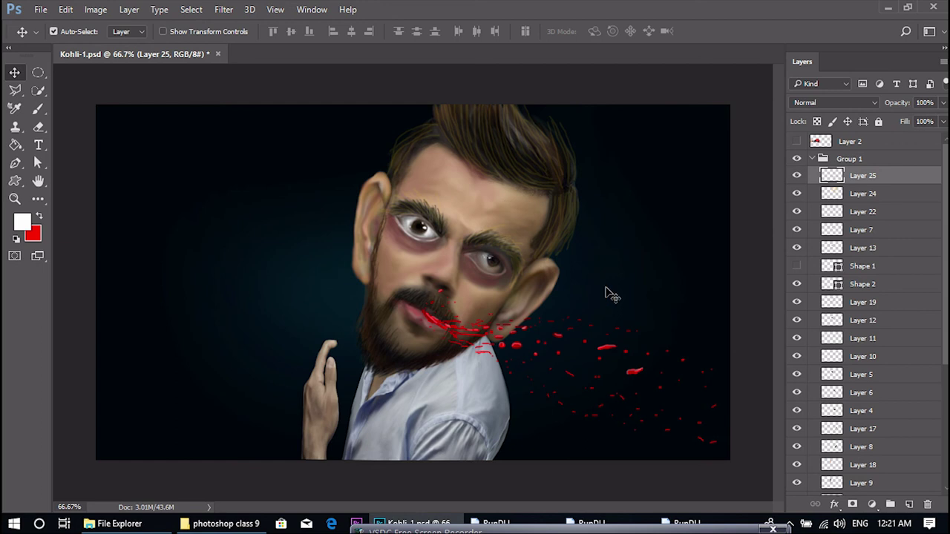
pyautogui.click(798, 142)
pyautogui.click(797, 141)
pyautogui.click(797, 142)
pyautogui.rightClick(821, 141)
pyautogui.click(785, 184)
pyautogui.hotkey('ctrl', 'alt', 'shift', 'n')
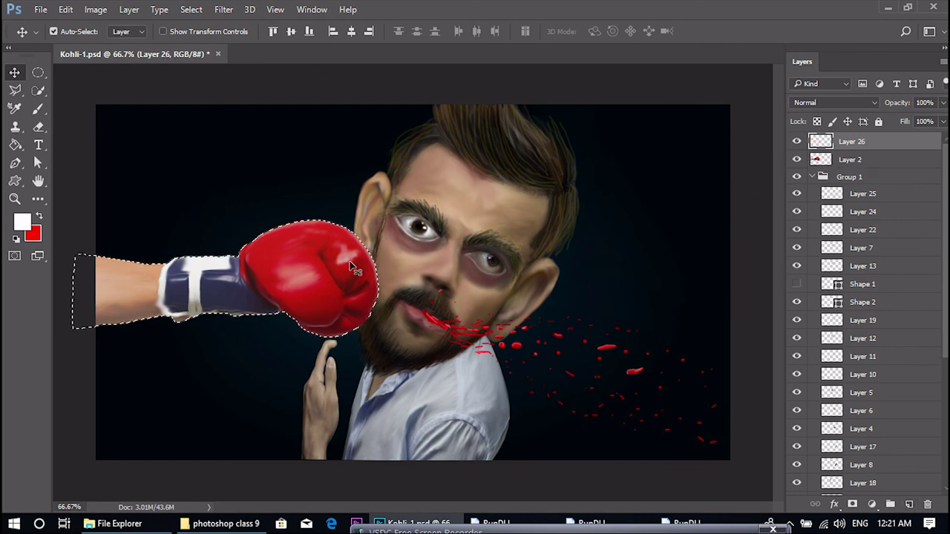
# - Smudge the boxing glove and its wristband on Layer 2 at 72% strength to give them a smooth painted look
pyautogui.click(38, 198)
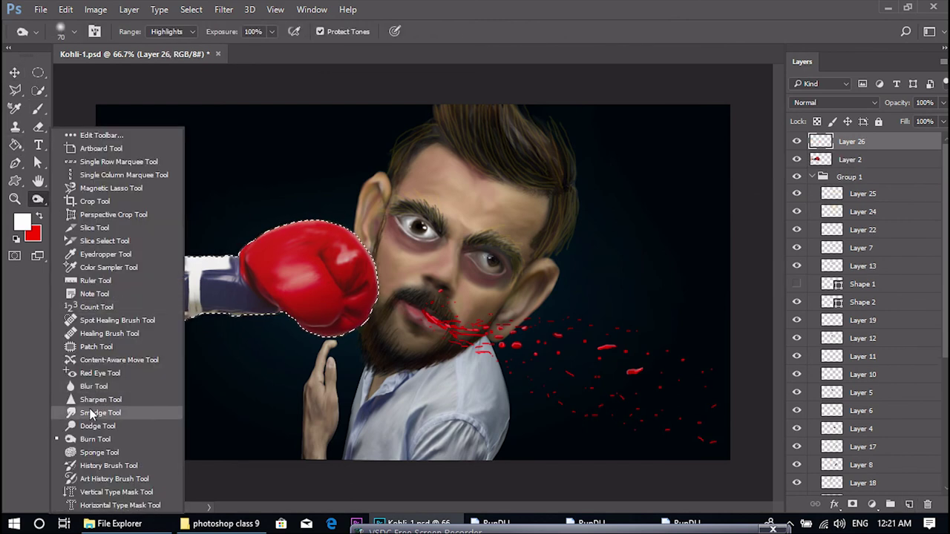
pyautogui.click(90, 413)
pyautogui.click(271, 31)
pyautogui.moveTo(285, 47); pyautogui.dragTo(301, 49)
pyautogui.click(305, 279)
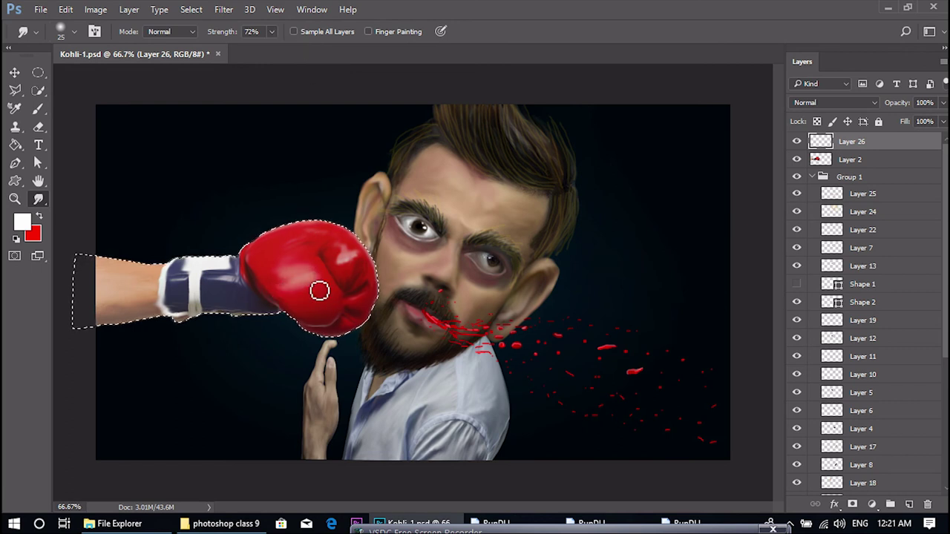
pyautogui.click(850, 159)
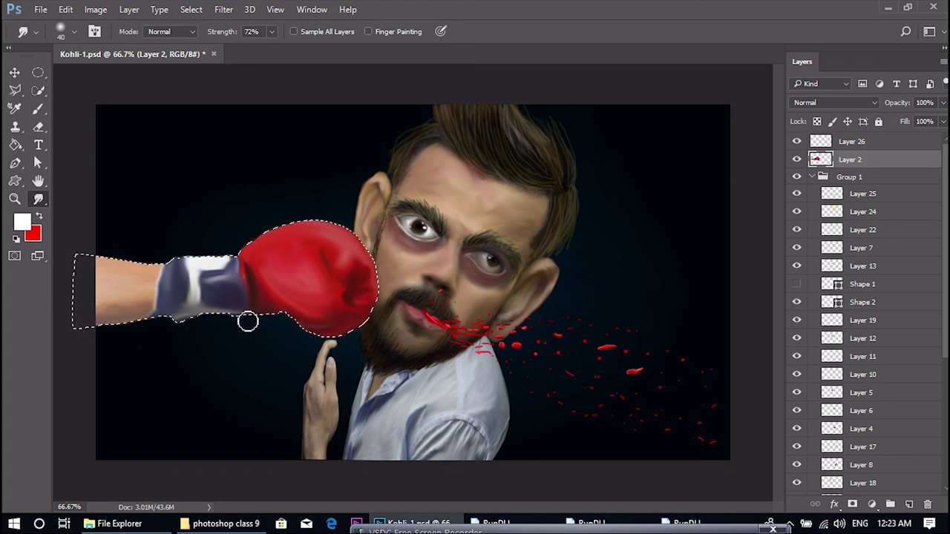
pyautogui.moveTo(161, 327); pyautogui.dragTo(144, 350)
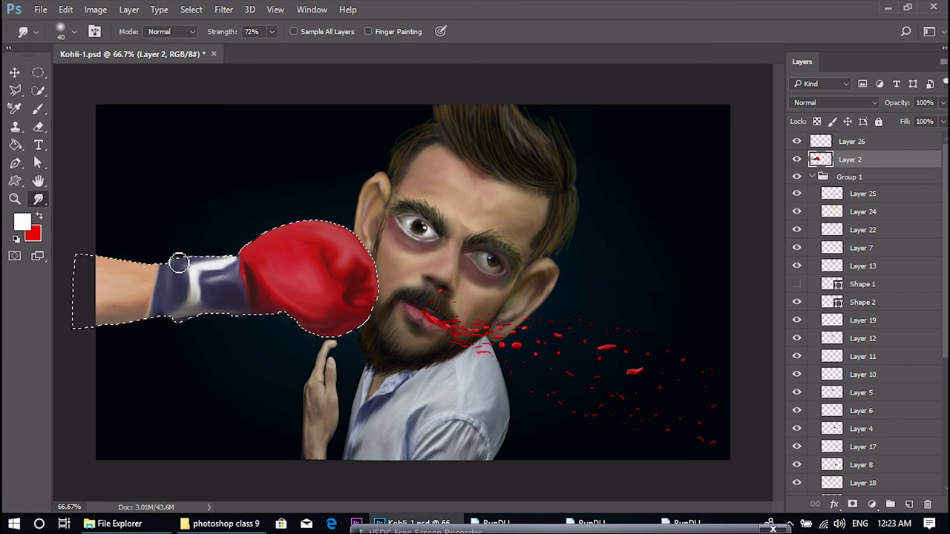
# - Burn the glove's creases, the cuff seam and the wristband edges with 10 to 25 px brushes
pyautogui.rightClick(38, 199)
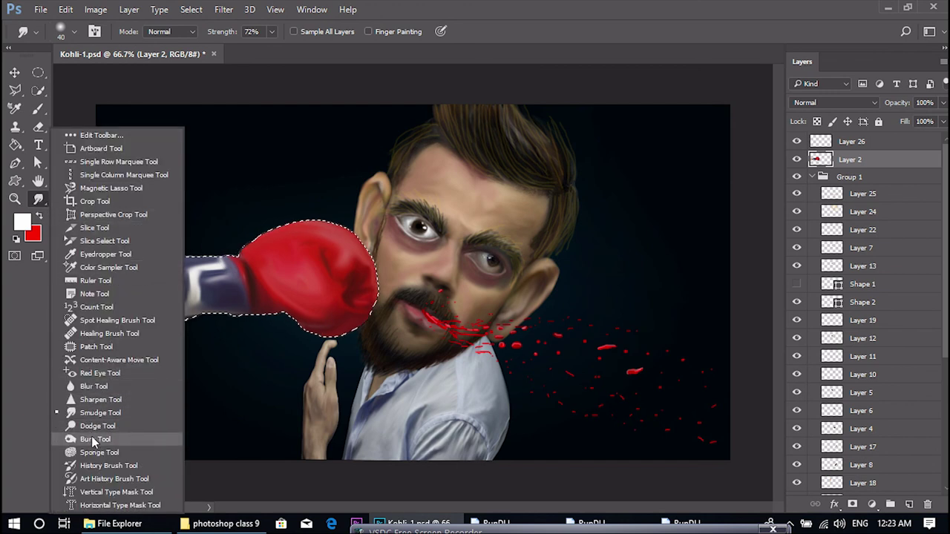
pyautogui.click(93, 427)
pyautogui.press('[')
pyautogui.press('[')
pyautogui.press('[')
pyautogui.press('[')
pyautogui.press('[')
pyautogui.press('[')
pyautogui.press('[')
pyautogui.press('[')
pyautogui.press('[')
pyautogui.press('[')
pyautogui.press(']')
pyautogui.press(']')
pyautogui.press(']')
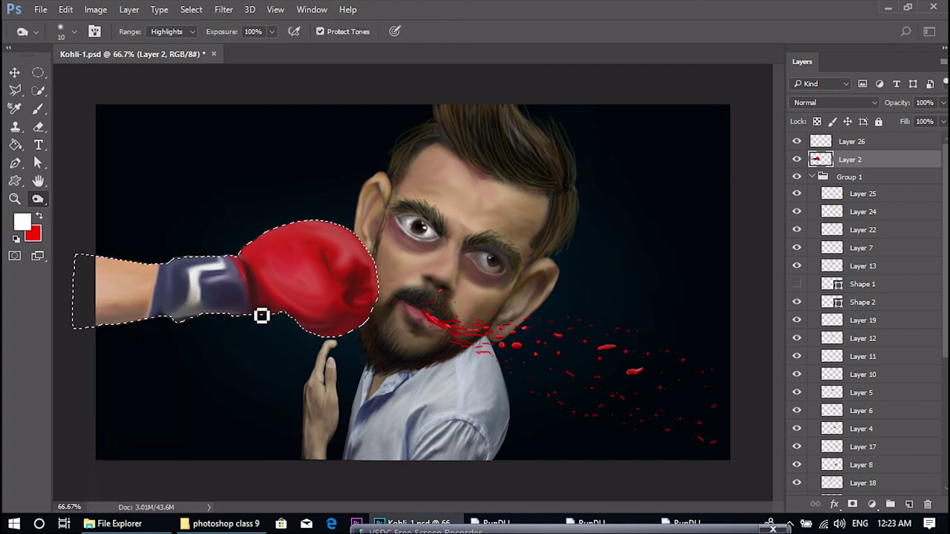
pyautogui.moveTo(256, 291); pyautogui.dragTo(262, 292)
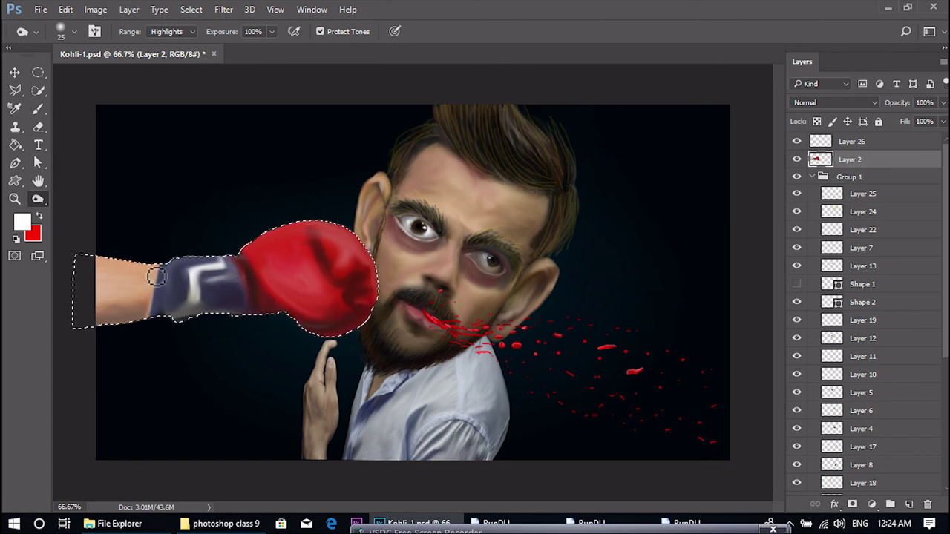
pyautogui.press('d')
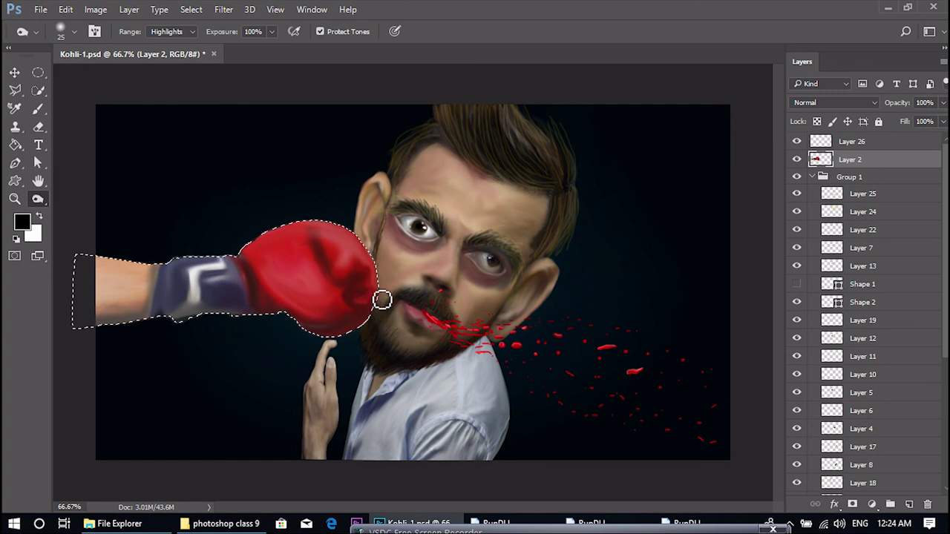
# - Dismiss the audio device dialog, restore the glove selection and burn the arm's lower edge at 30 px before deselecting
pyautogui.hotkey('ctrl', 'd')
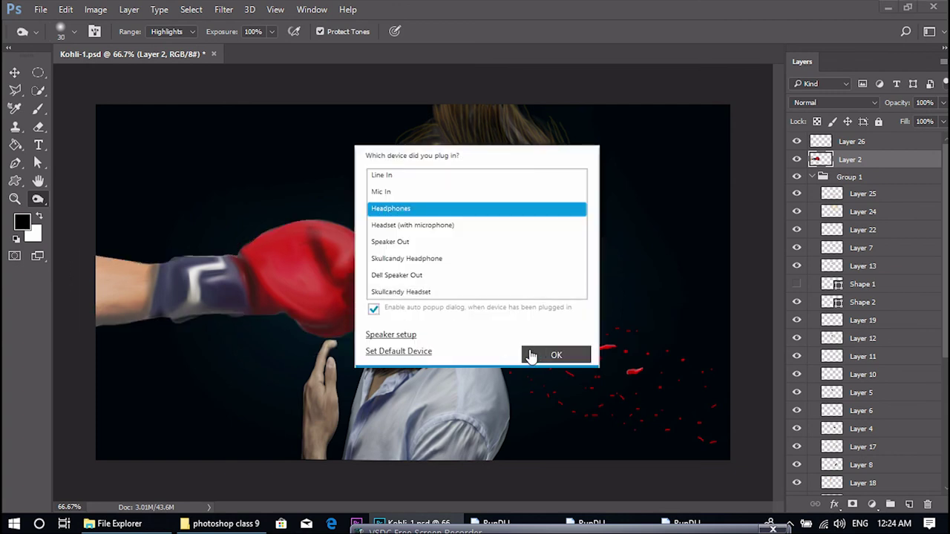
pyautogui.click(536, 356)
pyautogui.press(']')
pyautogui.hotkey('ctrl', 'shift', 'd')
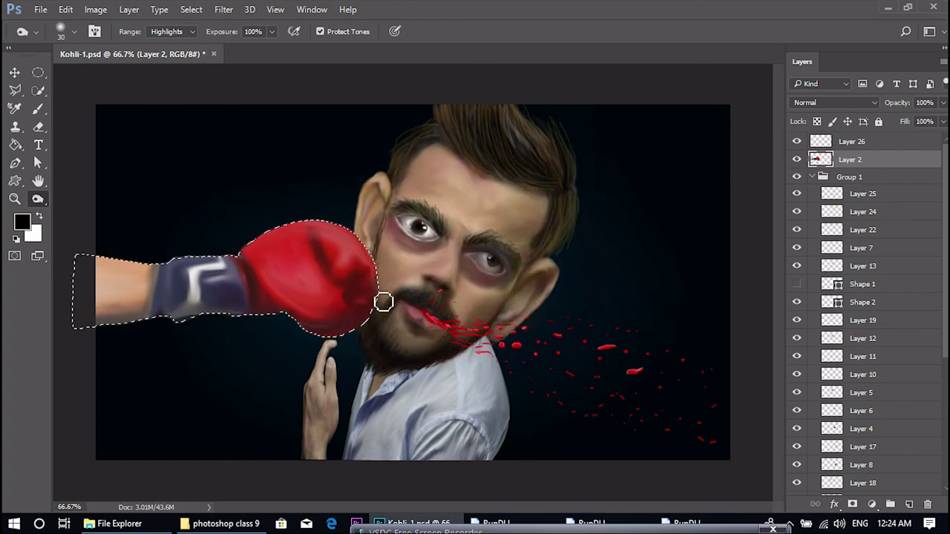
pyautogui.moveTo(189, 319)
pyautogui.mouseDown()
pyautogui.moveTo(73, 331)
pyautogui.moveTo(106, 318)
pyautogui.moveTo(79, 320)
pyautogui.mouseUp()
pyautogui.hotkey('ctrl', 'd')
pyautogui.hotkey('ctrl', '-')
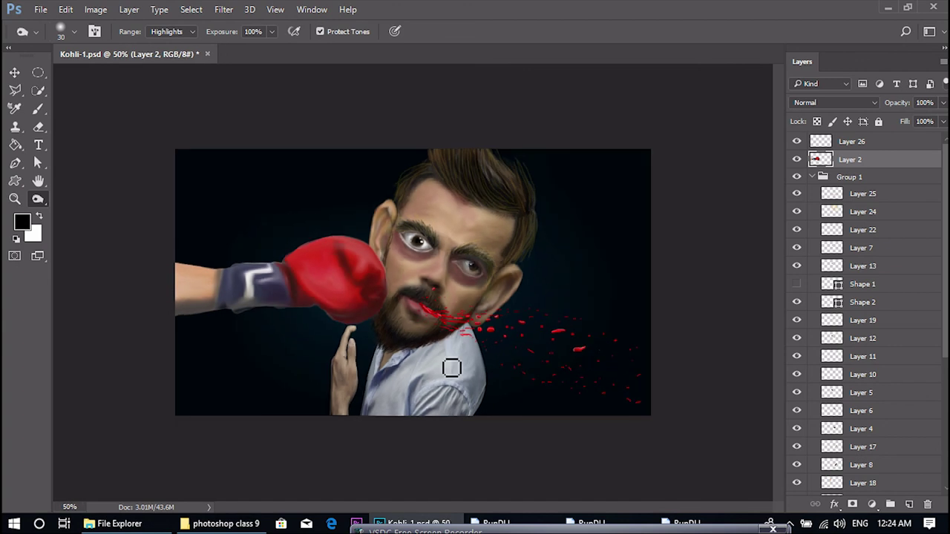
# - Reselect the glove outline, smudge the burned creases into the red leather with a 40 px brush, and deselect
pyautogui.hotkey('ctrl', 'shift', 'd')
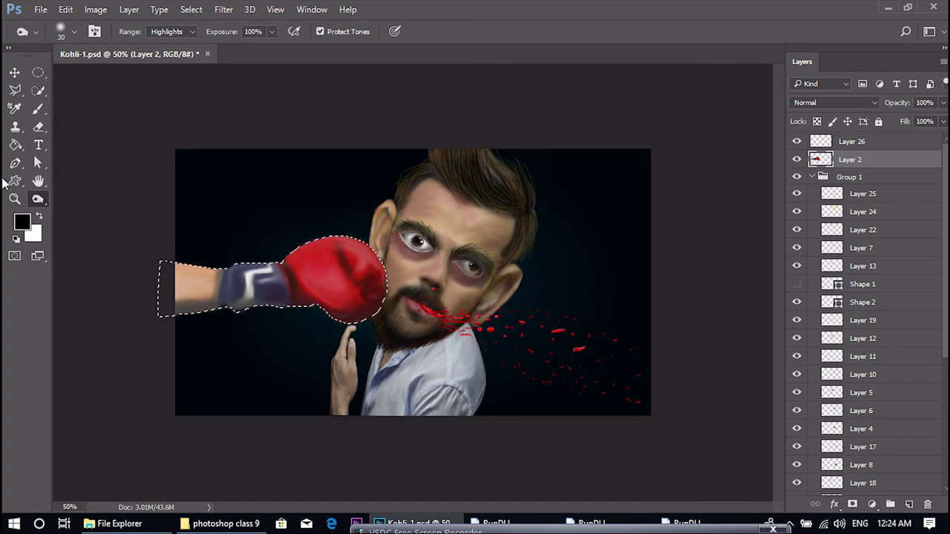
pyautogui.rightClick(43, 207)
pyautogui.click(89, 417)
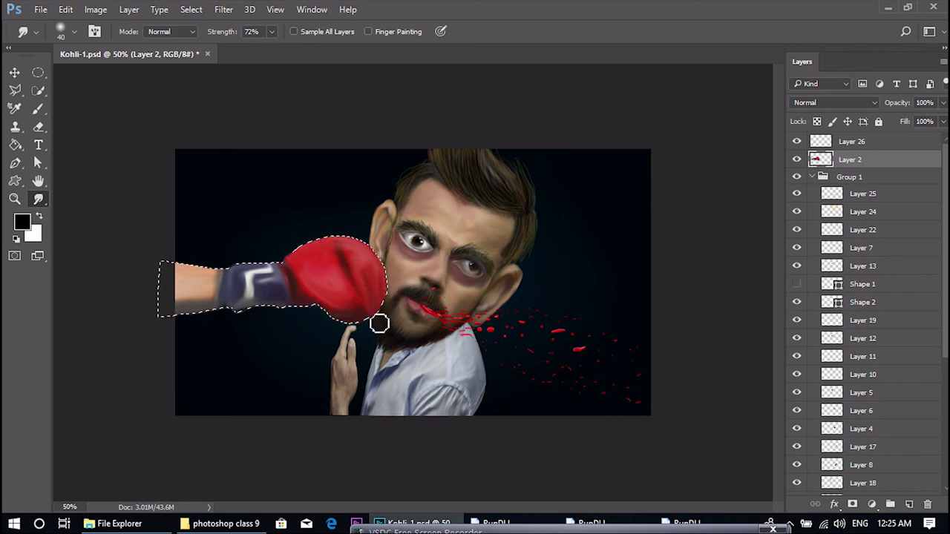
pyautogui.click(15, 72)
pyautogui.hotkey('ctrl', 'd')
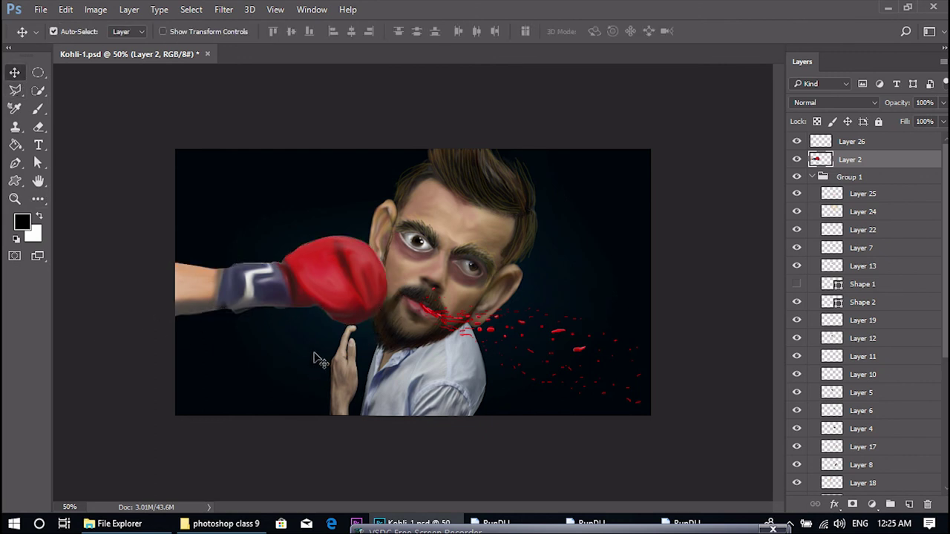
# - Load the glove and arm outline from Layer 2 as a selection, pick a red foreground colour and make Layer 26 active
pyautogui.rightClick(821, 159)
pyautogui.click(787, 205)
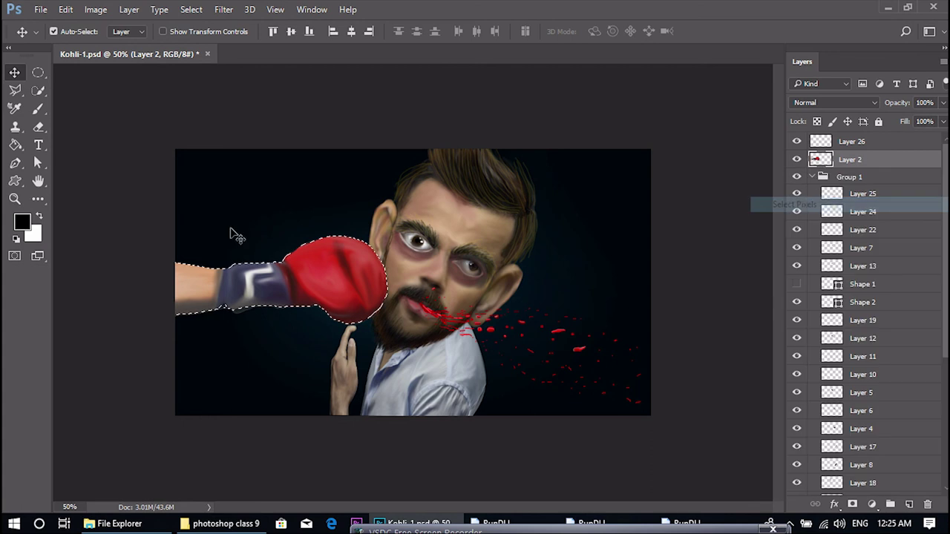
pyautogui.click(39, 216)
pyautogui.click(22, 221)
pyautogui.moveTo(553, 118); pyautogui.dragTo(609, 100)
pyautogui.click(772, 76)
pyautogui.click(847, 143)
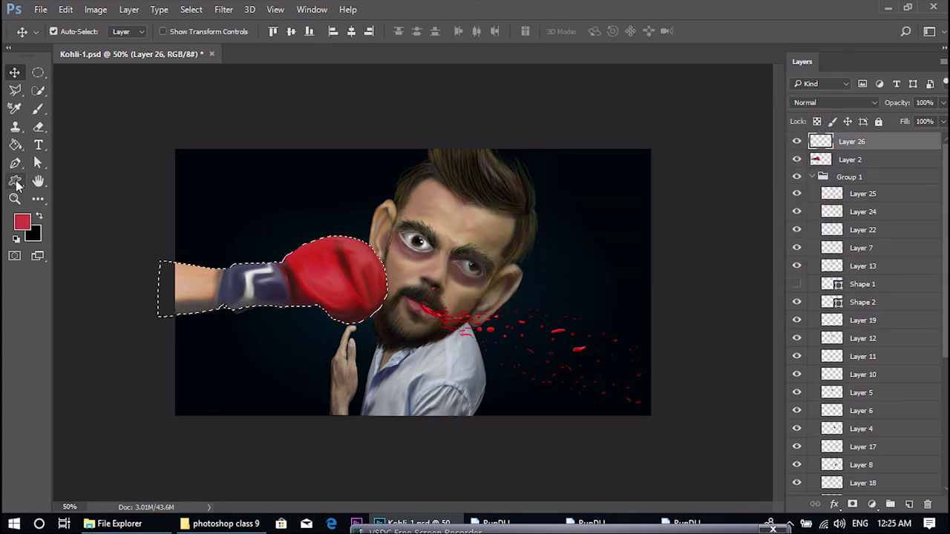
# - Tint the arm red within the selection on Layer 26 using a soft 90 px brush at 28% opacity
pyautogui.press('b')
pyautogui.press(']')
pyautogui.press(']')
pyautogui.press(']')
pyautogui.press(']')
pyautogui.press(']')
pyautogui.press(']')
pyautogui.press(']')
pyautogui.press(']')
pyautogui.press(']')
pyautogui.press(']')
pyautogui.press(']')
pyautogui.press(']')
pyautogui.press(']')
pyautogui.moveTo(171, 265)
pyautogui.mouseDown()
pyautogui.moveTo(215, 268)
pyautogui.moveTo(141, 269)
pyautogui.mouseUp()
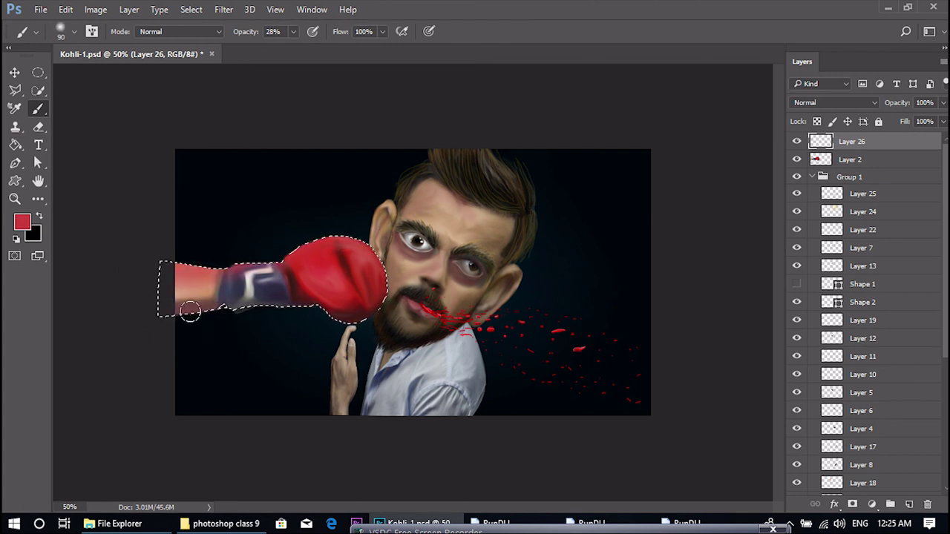
# - Switch the foreground colour to golden yellow, tint the edges of the arm and glove with it, and deselect
pyautogui.click(26, 225)
pyautogui.moveTo(658, 256)
pyautogui.mouseDown()
pyautogui.moveTo(657, 234)
pyautogui.moveTo(653, 241)
pyautogui.mouseUp()
pyautogui.click(645, 115)
pyautogui.click(787, 77)
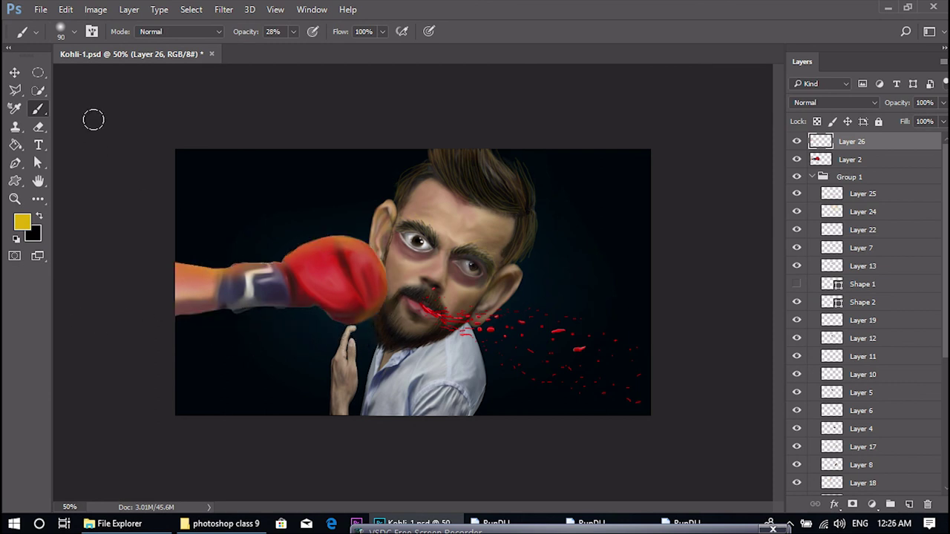
# - Collapse Group 1 in the layer stack and make the group active
pyautogui.click(15, 72)
pyautogui.click(511, 205)
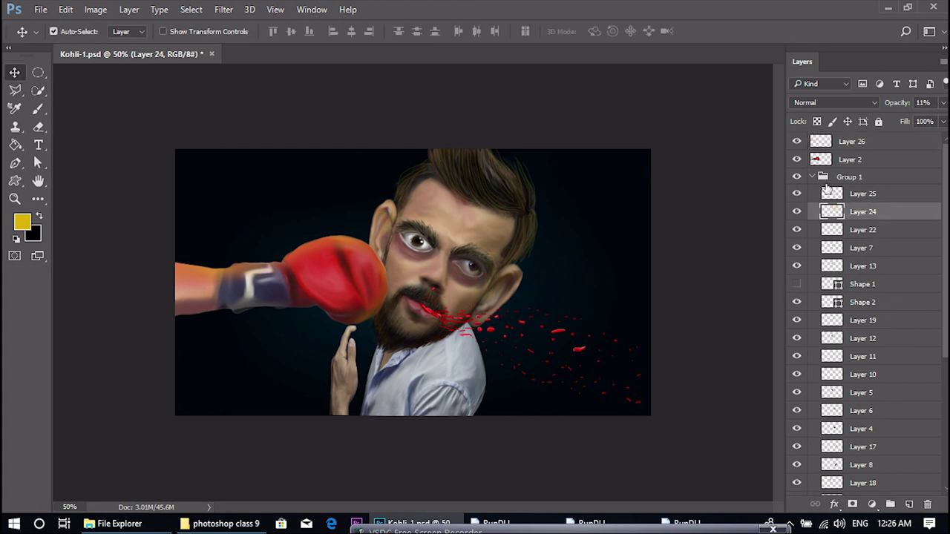
pyautogui.click(812, 177)
pyautogui.rightClick(823, 178)
pyautogui.click(704, 205)
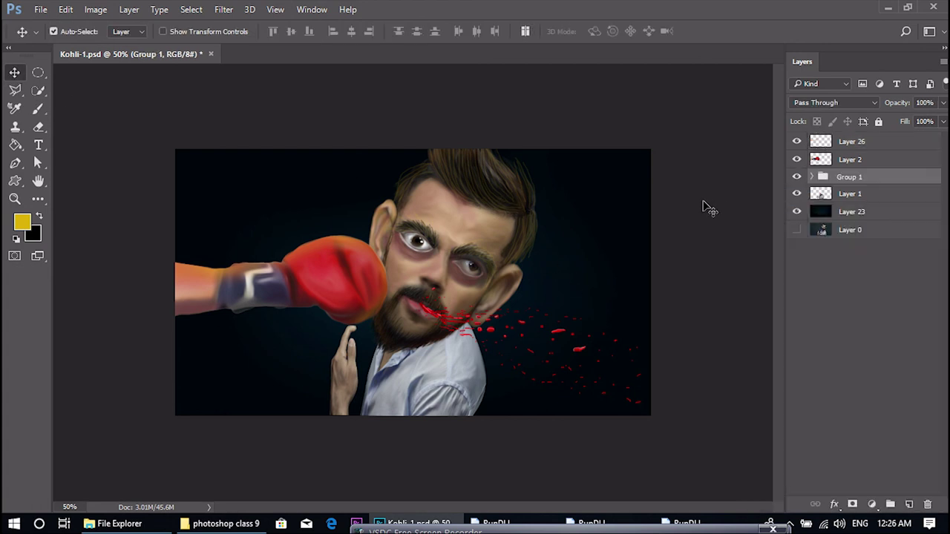
# - Hide Layer 26, the glove on Layer 2 and the dark background on Layer 23, and close the file information dialog
pyautogui.click(796, 141)
pyautogui.click(796, 159)
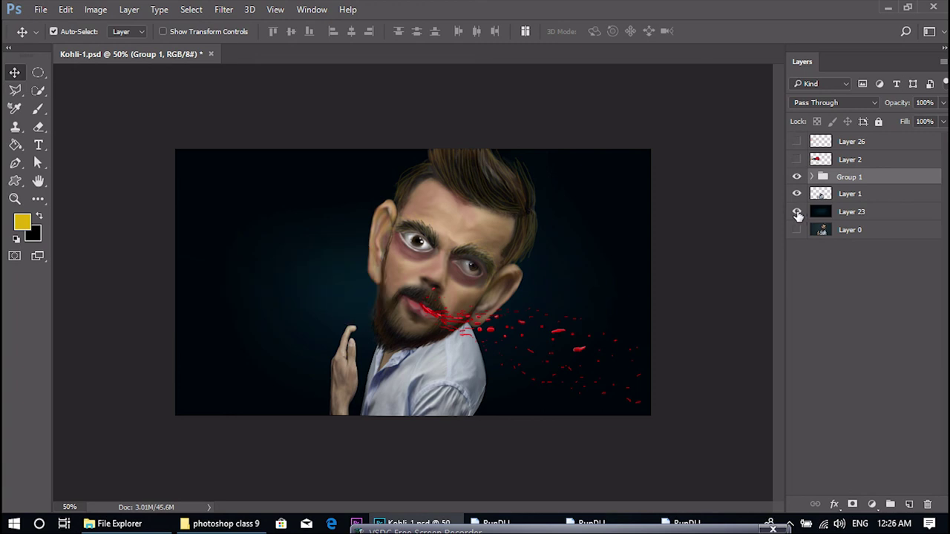
pyautogui.click(797, 212)
pyautogui.press('ctrl')
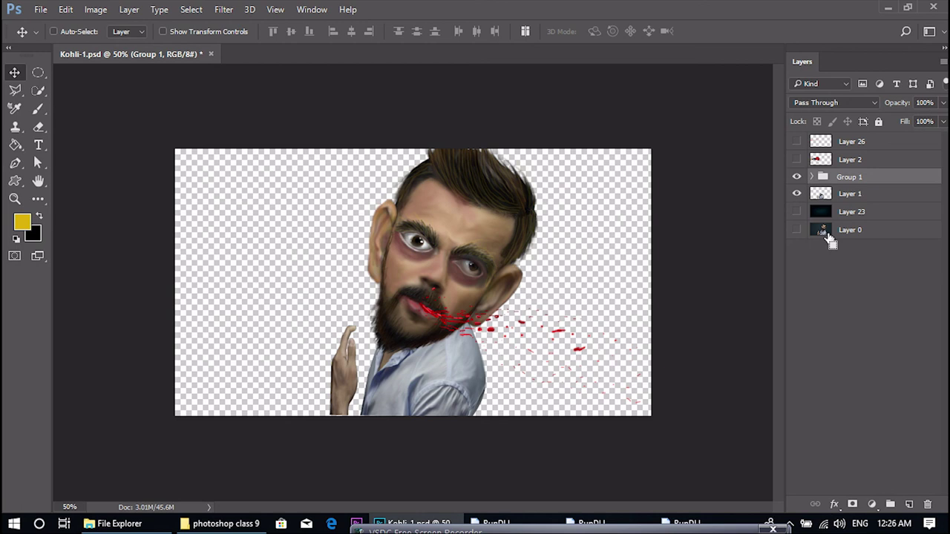
pyautogui.hotkey('ctrl', 'alt', 'shift', 'i')
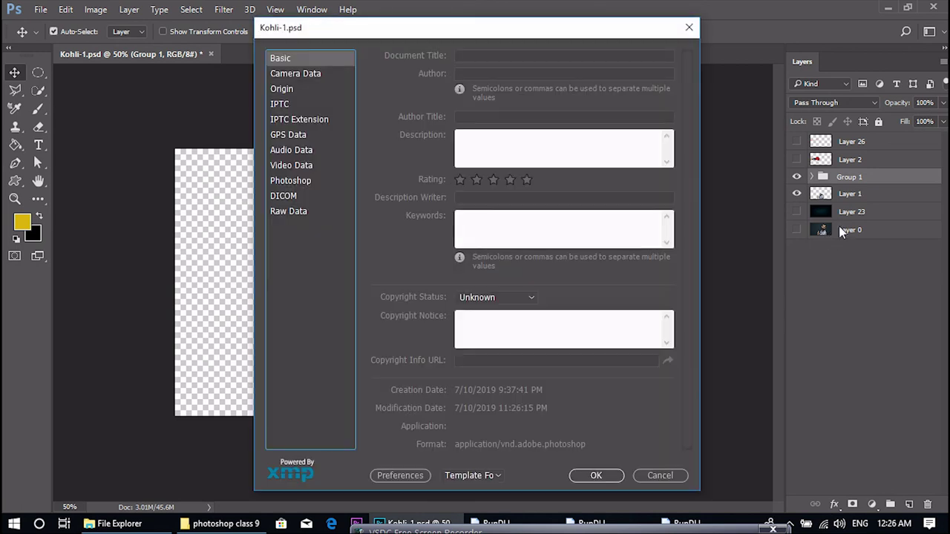
pyautogui.click(610, 479)
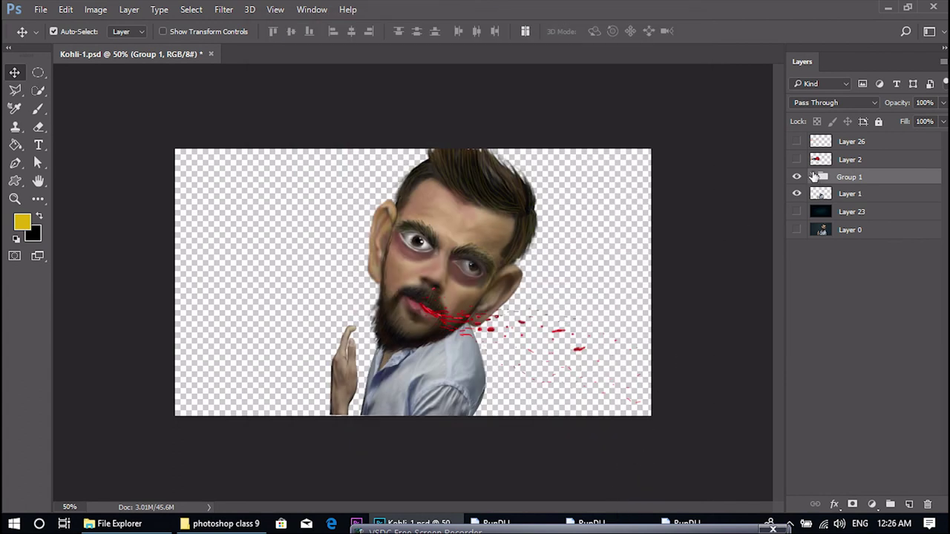
# - Show the glove on Layer 2 and the dark background on Layer 23 again
pyautogui.click(797, 160)
pyautogui.click(797, 160)
pyautogui.click(796, 160)
pyautogui.click(797, 213)
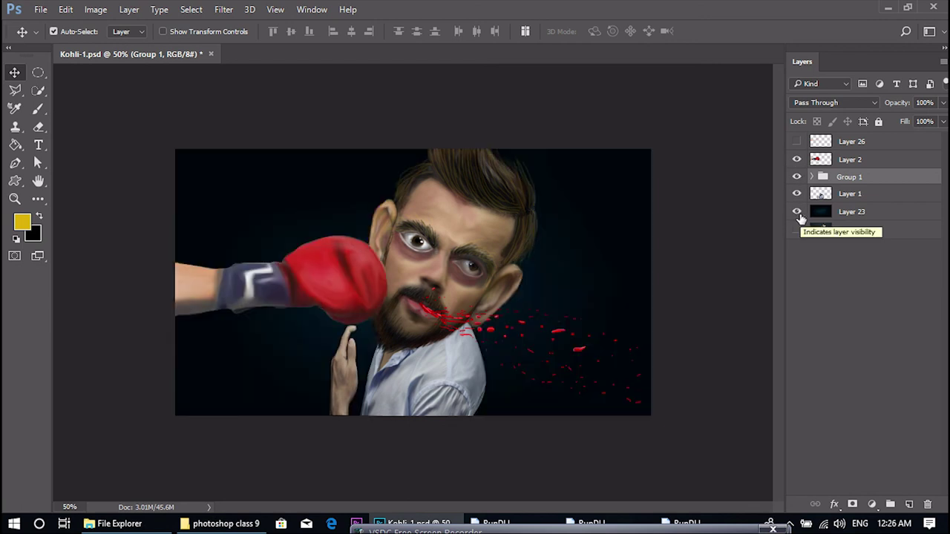